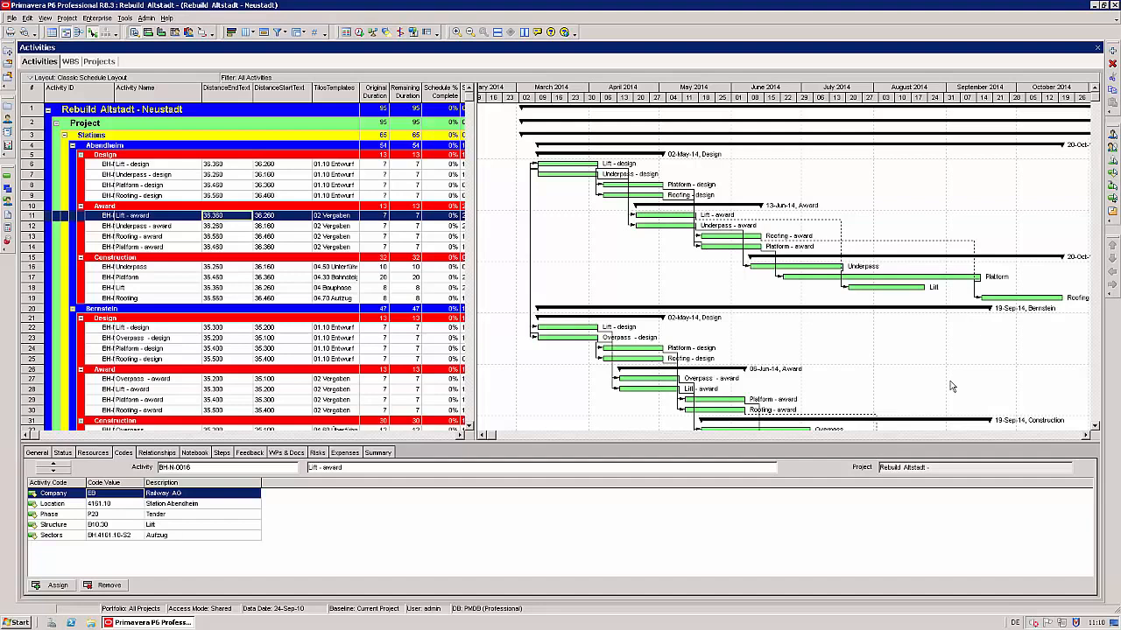
Step: View the project's work breakdown structure and return to the activity schedule
{"action": "left_click", "coordinate": [67, 63]}
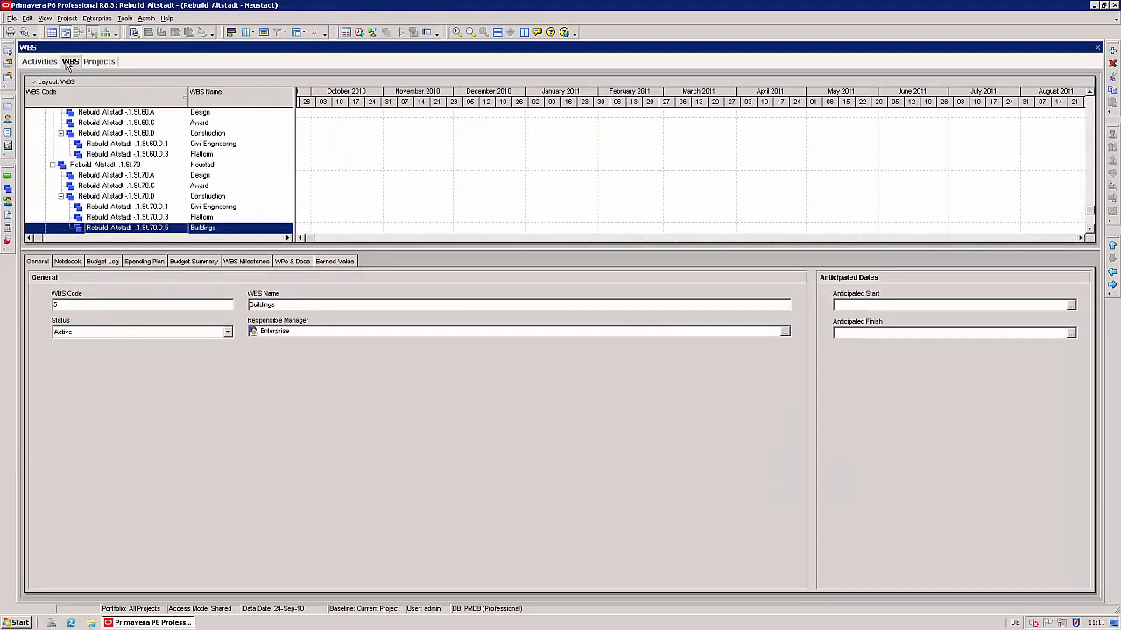
{"action": "left_click", "coordinate": [37, 63]}
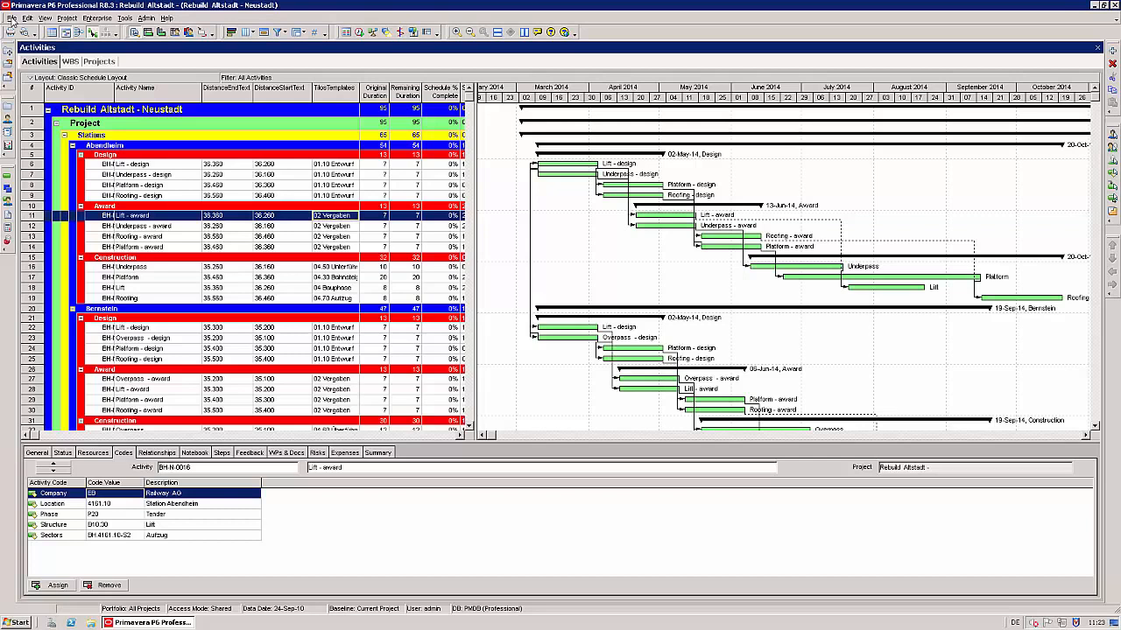
Step: Start an export of the Rebuild Altstadt - Neustadt project in Primavera P6 (XML) format, up to the file name page
{"action": "left_click", "coordinate": [12, 18]}
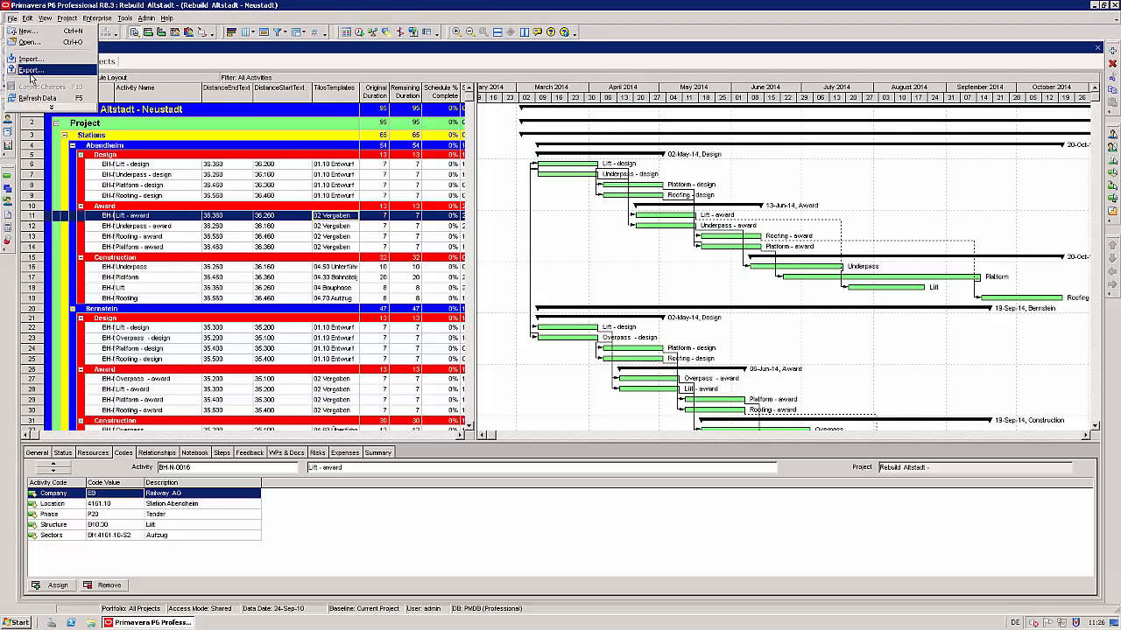
{"action": "left_click", "coordinate": [31, 71]}
{"action": "left_click", "coordinate": [436, 318]}
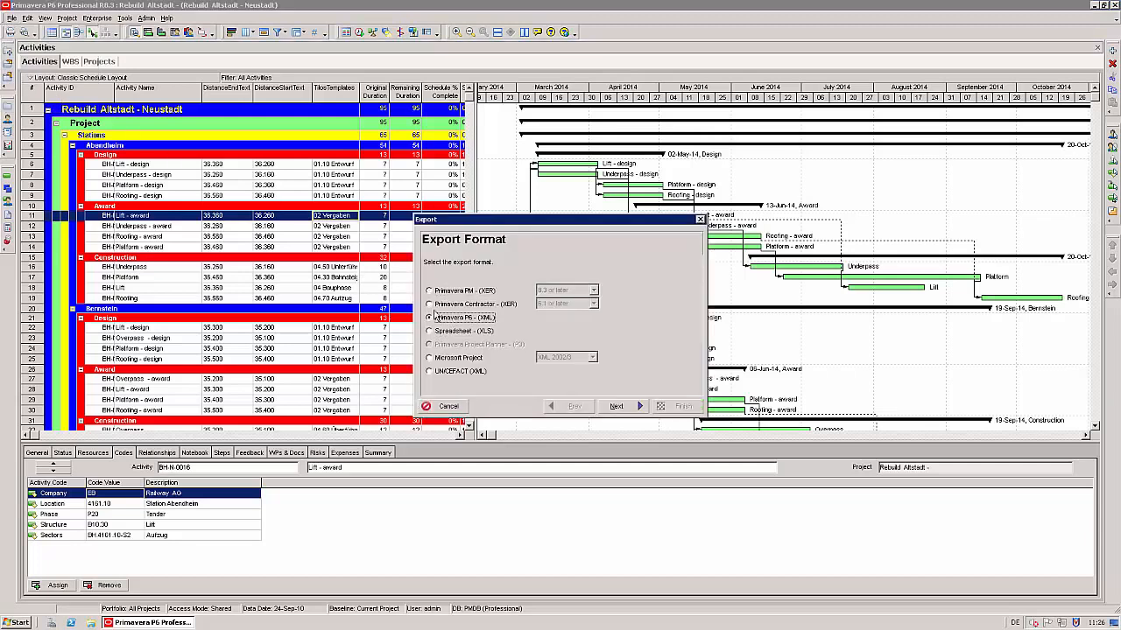
{"action": "left_click", "coordinate": [618, 407]}
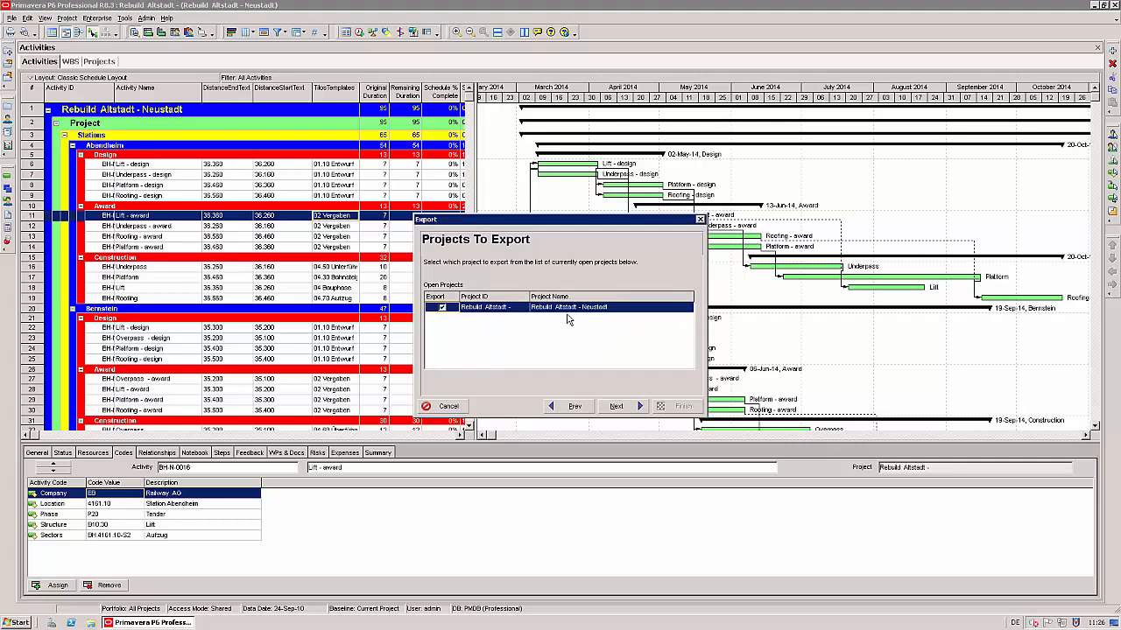
{"action": "left_click", "coordinate": [616, 407]}
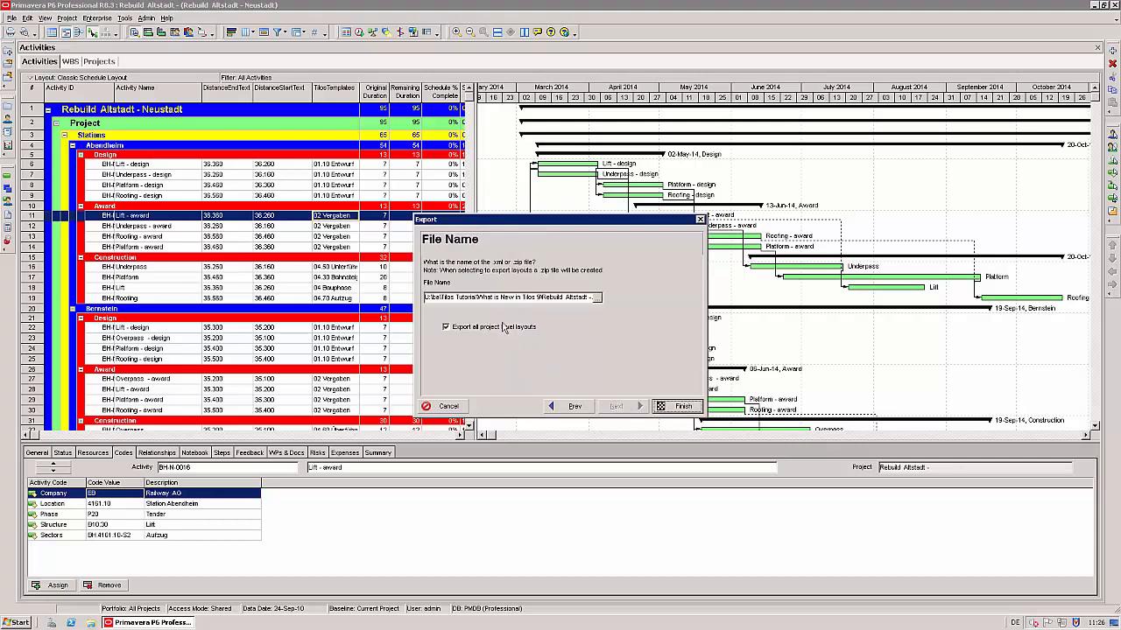
Step: Set the export target to the XML file "Export from P6 to Tilos", overwriting the existing file, and complete the export
{"action": "left_click", "coordinate": [598, 297]}
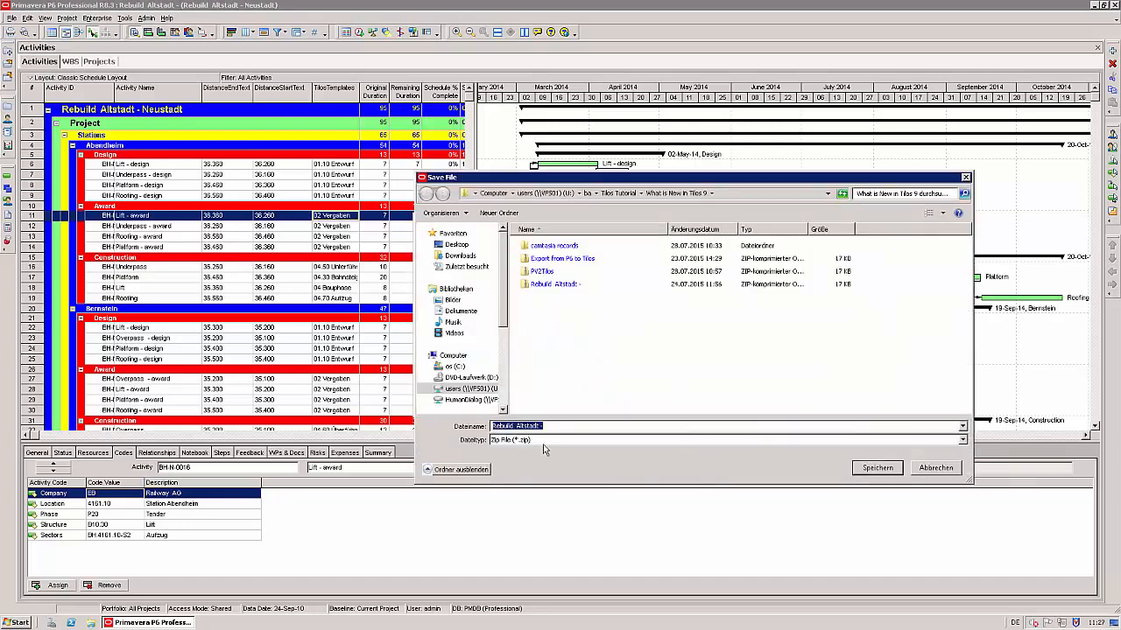
{"action": "left_click", "coordinate": [539, 440]}
{"action": "left_click", "coordinate": [528, 451]}
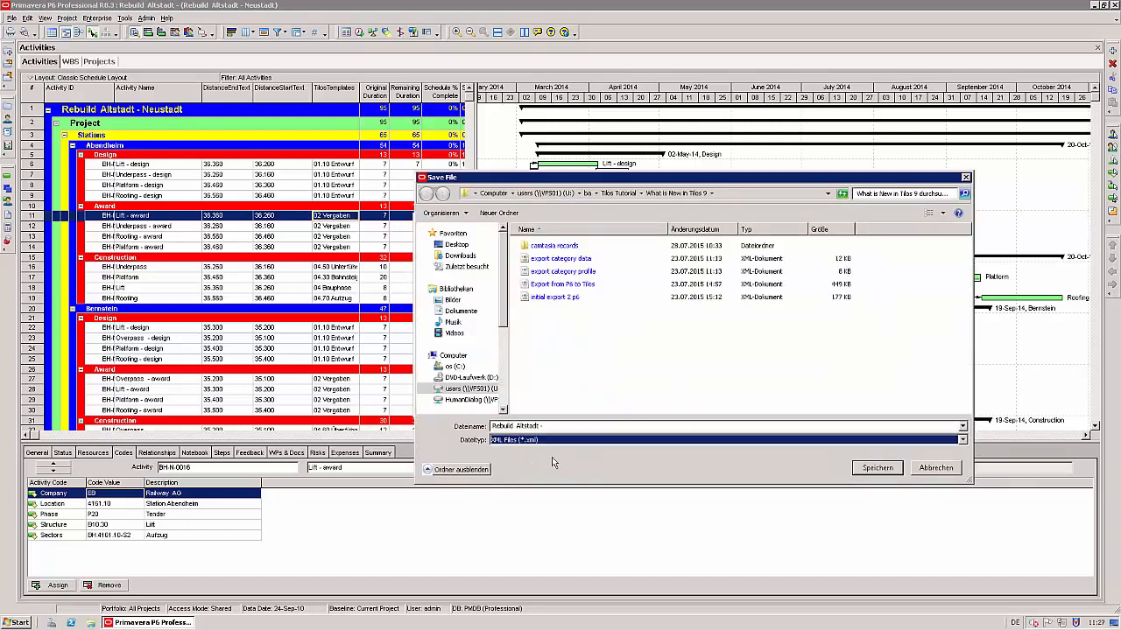
{"action": "left_click", "coordinate": [564, 289]}
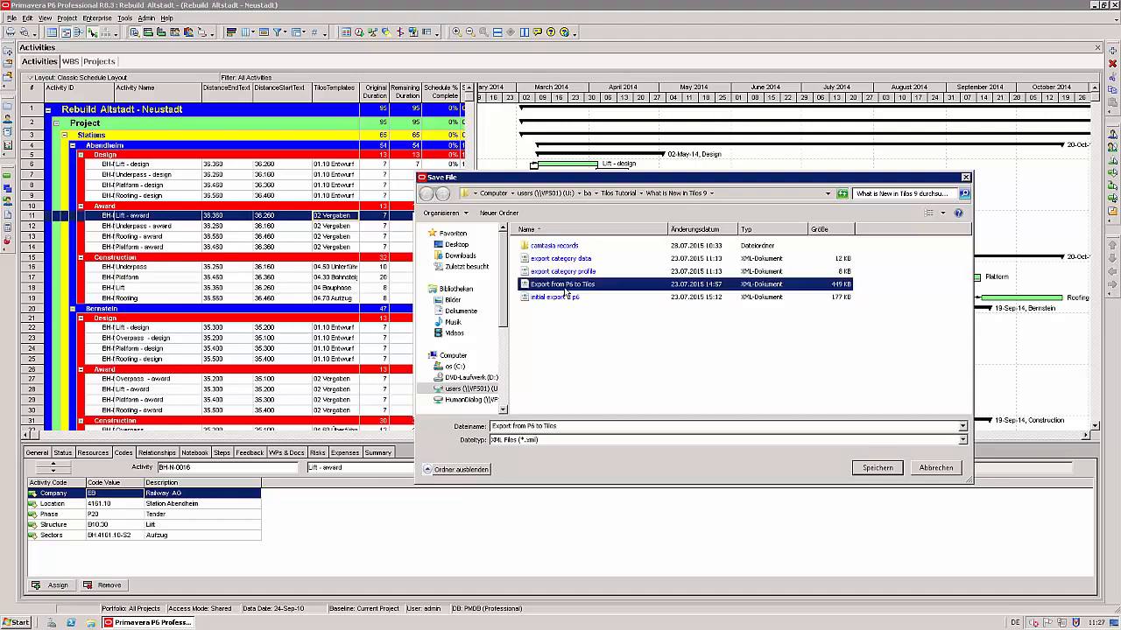
{"action": "left_click", "coordinate": [869, 469]}
{"action": "left_click", "coordinate": [593, 319]}
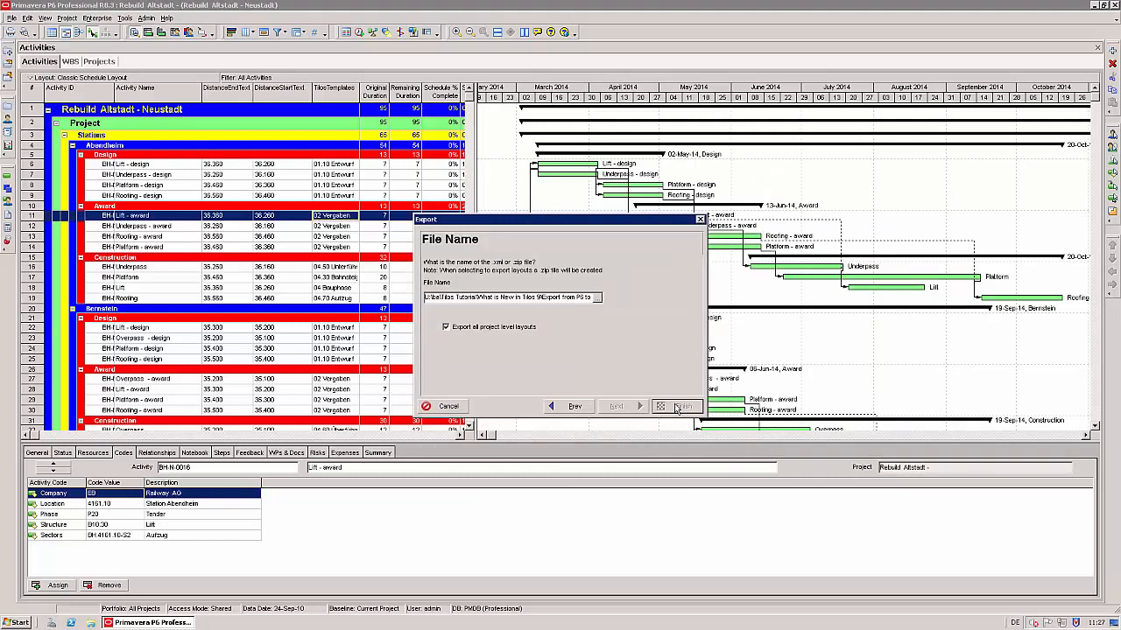
{"action": "left_click", "coordinate": [677, 407]}
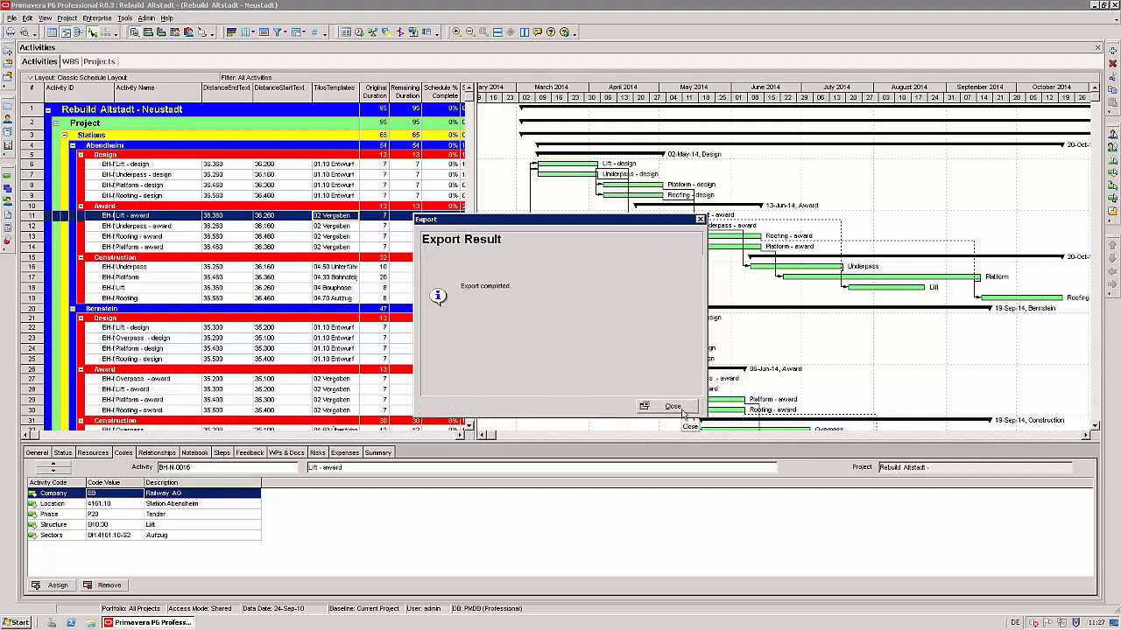
{"action": "left_click", "coordinate": [674, 407]}
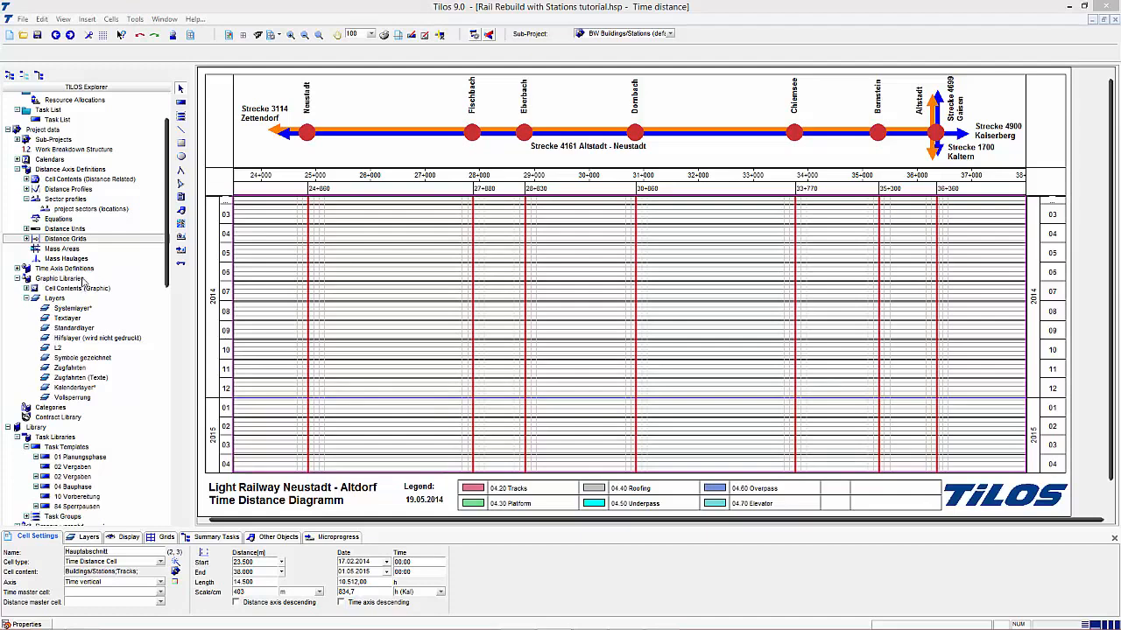
Step: Switch to Tilos and review the sectors defined in the sector profile "project sectors (locations)"
{"action": "left_click", "coordinate": [74, 210]}
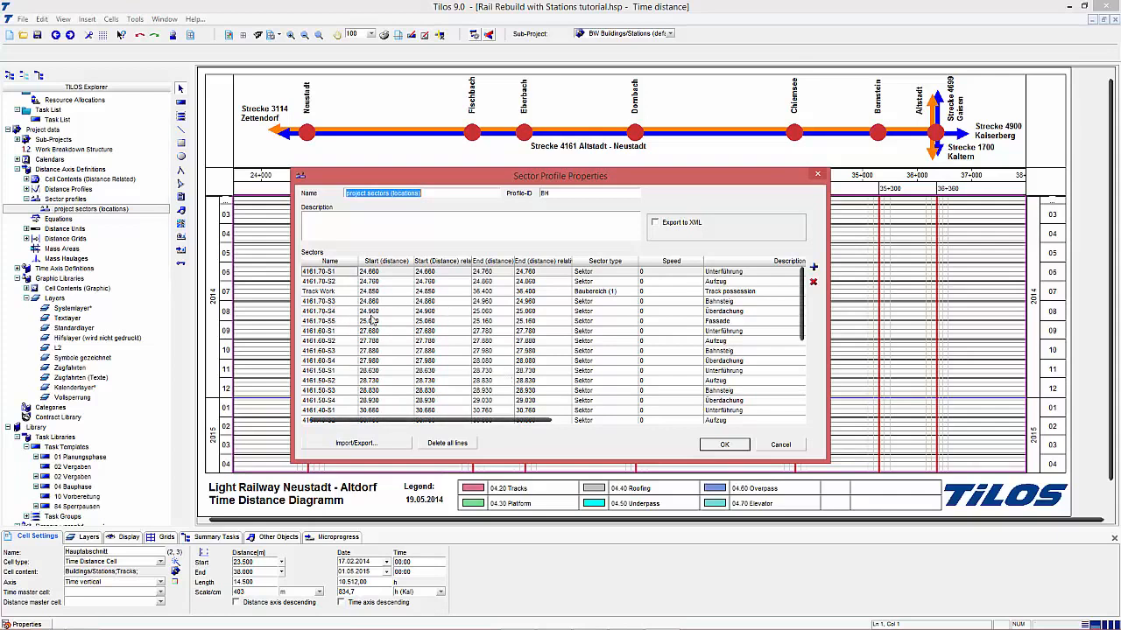
{"action": "left_click", "coordinate": [724, 445]}
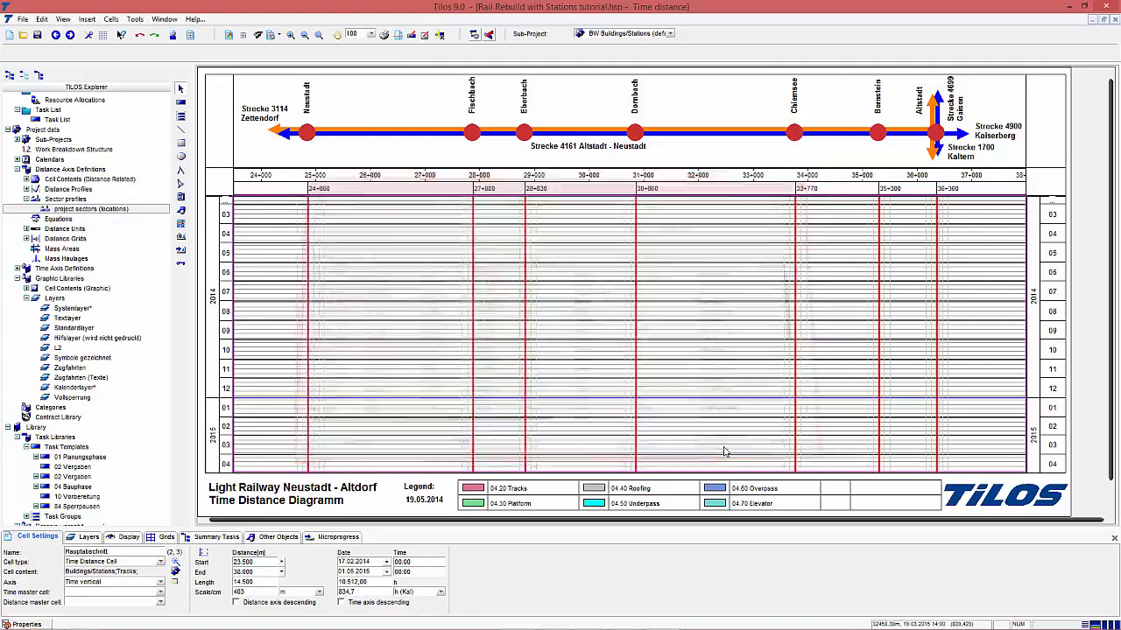
Step: Start a Primavera P6 XML import from "Export from P6 to Tilos.xml" and proceed to the import options
{"action": "left_click", "coordinate": [22, 19]}
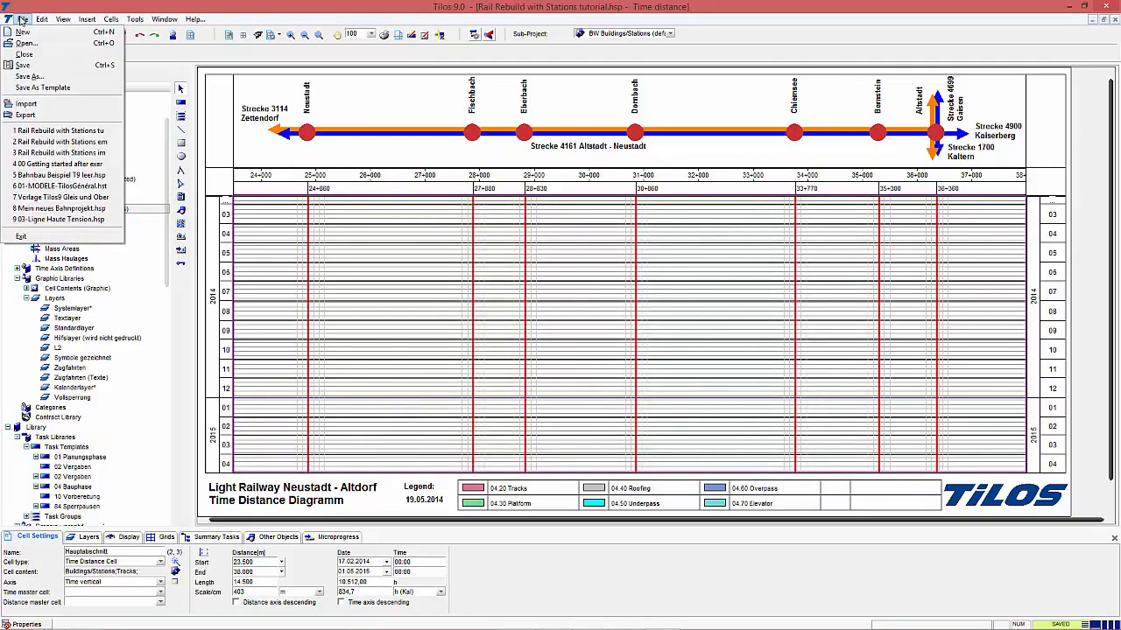
{"action": "left_click", "coordinate": [51, 103]}
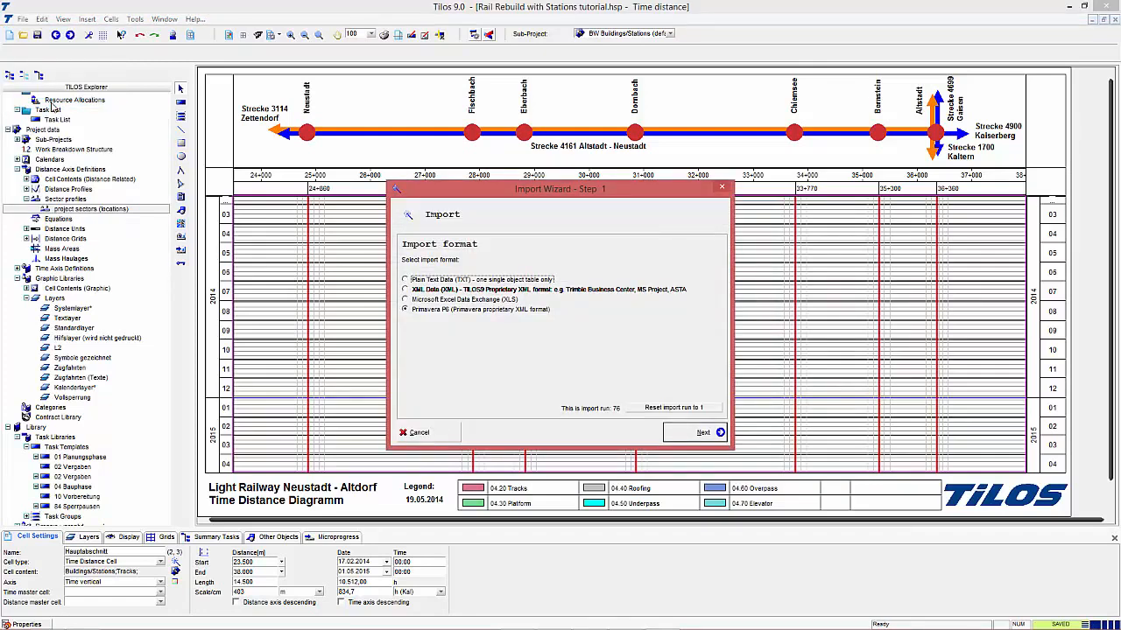
{"action": "left_click", "coordinate": [423, 312]}
{"action": "left_click", "coordinate": [702, 434]}
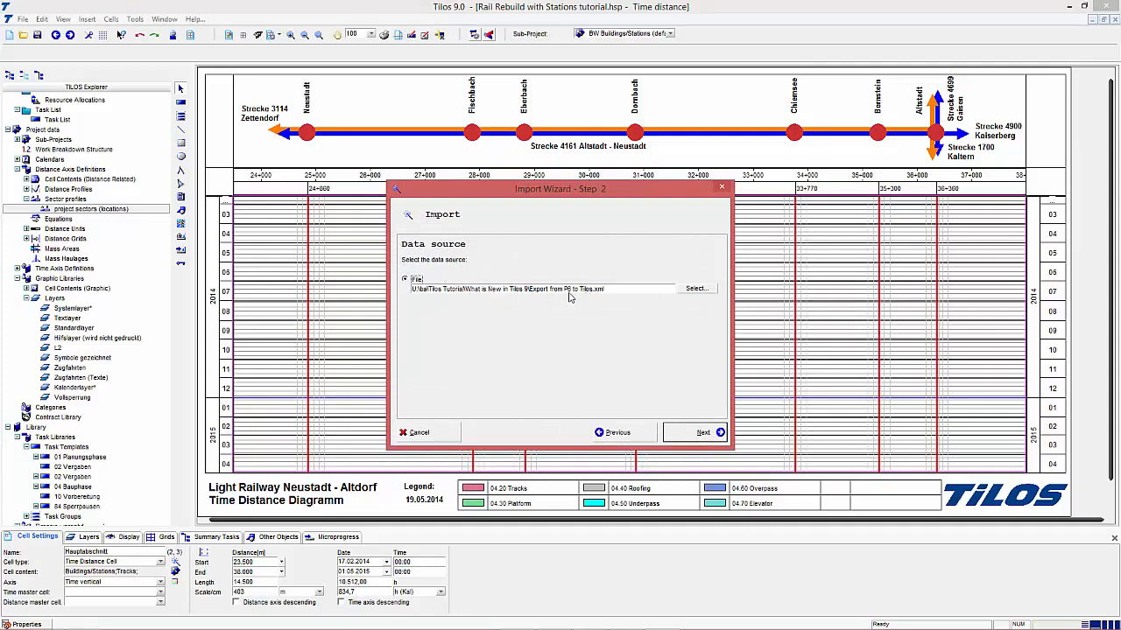
{"action": "left_click", "coordinate": [712, 438]}
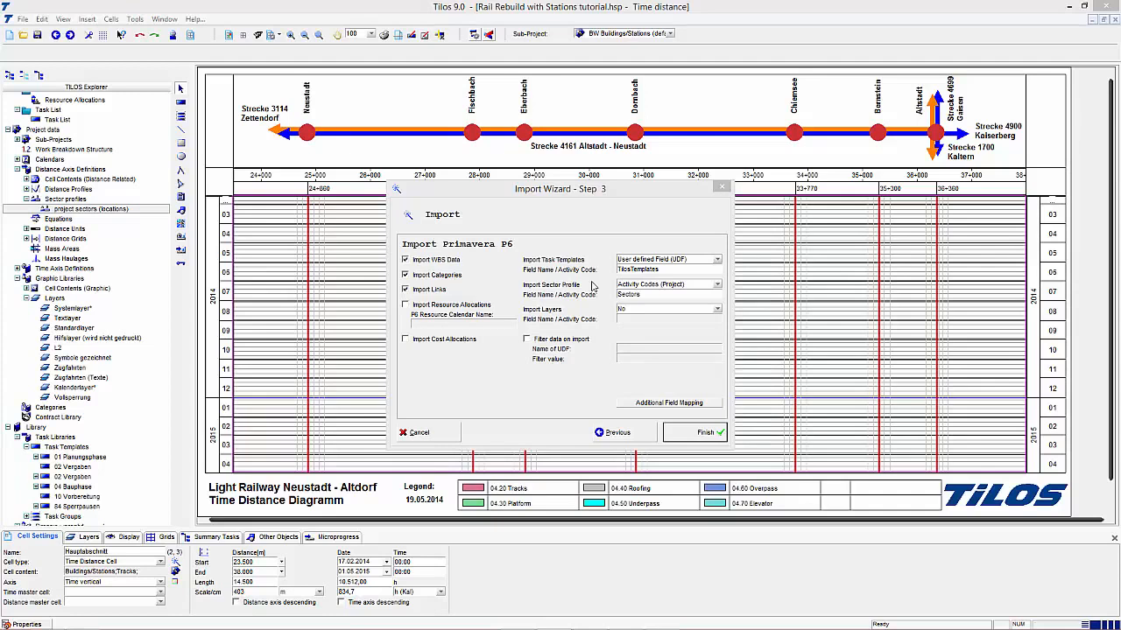
Step: Review the source options for importing task templates, keeping the user-defined field TilosTemplates
{"action": "left_click", "coordinate": [667, 261]}
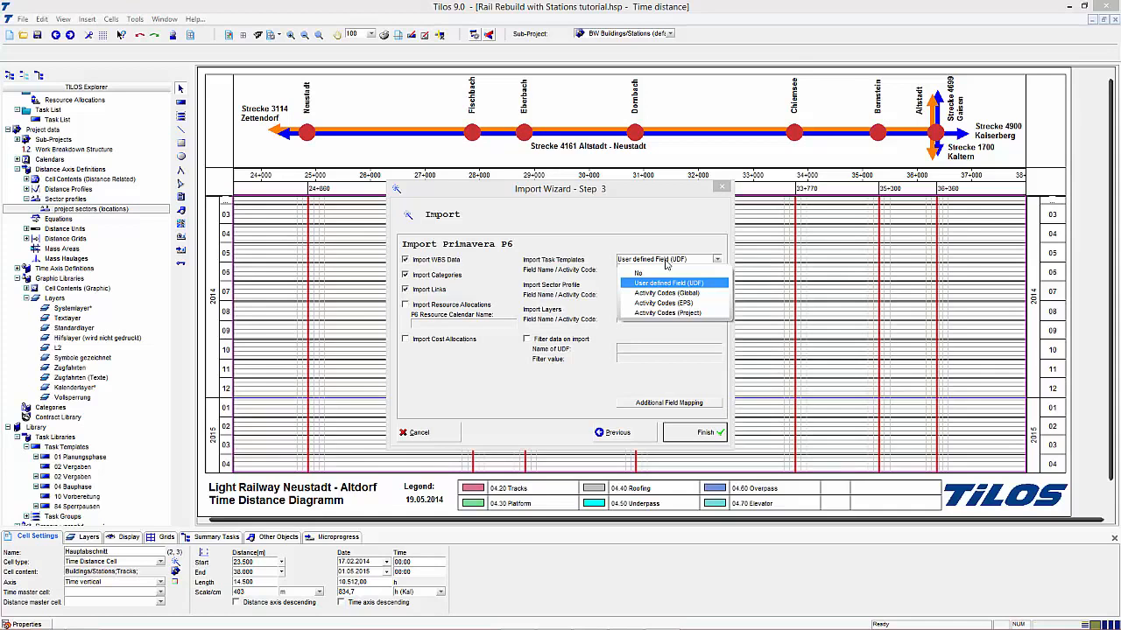
{"action": "left_click", "coordinate": [592, 280]}
{"action": "double_click", "coordinate": [665, 272]}
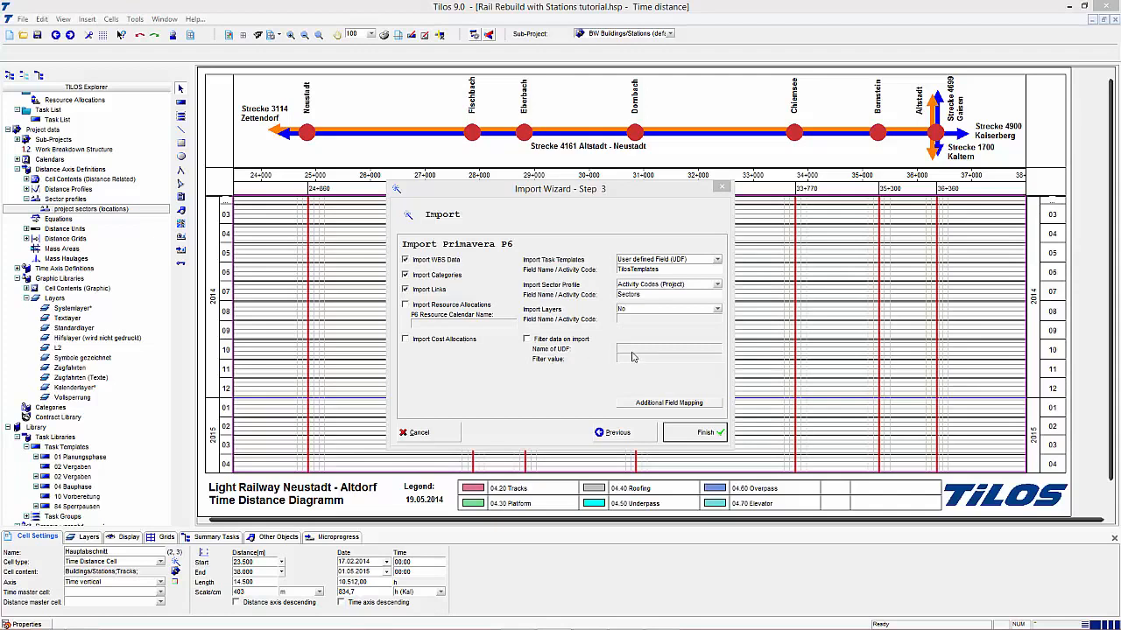
Step: Try an import filter on the user-defined field TilosImport with the value Yes, and switch the filter off again
{"action": "left_click", "coordinate": [566, 340]}
{"action": "left_click", "coordinate": [647, 348]}
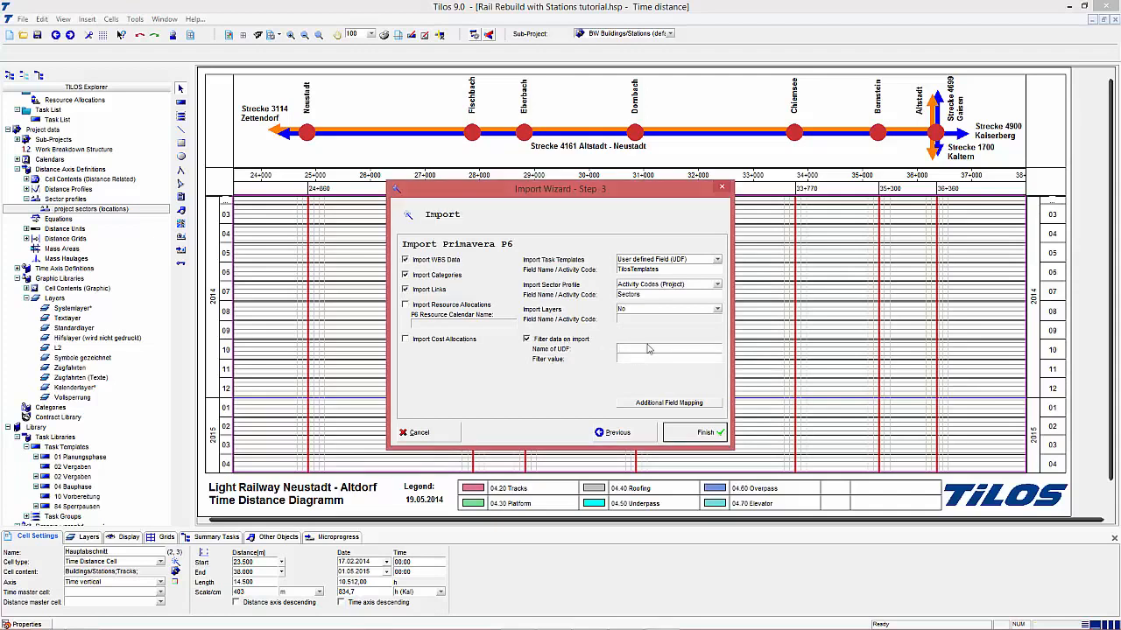
{"action": "type", "text": "TilosImport"}
{"action": "key", "text": "Tab"}
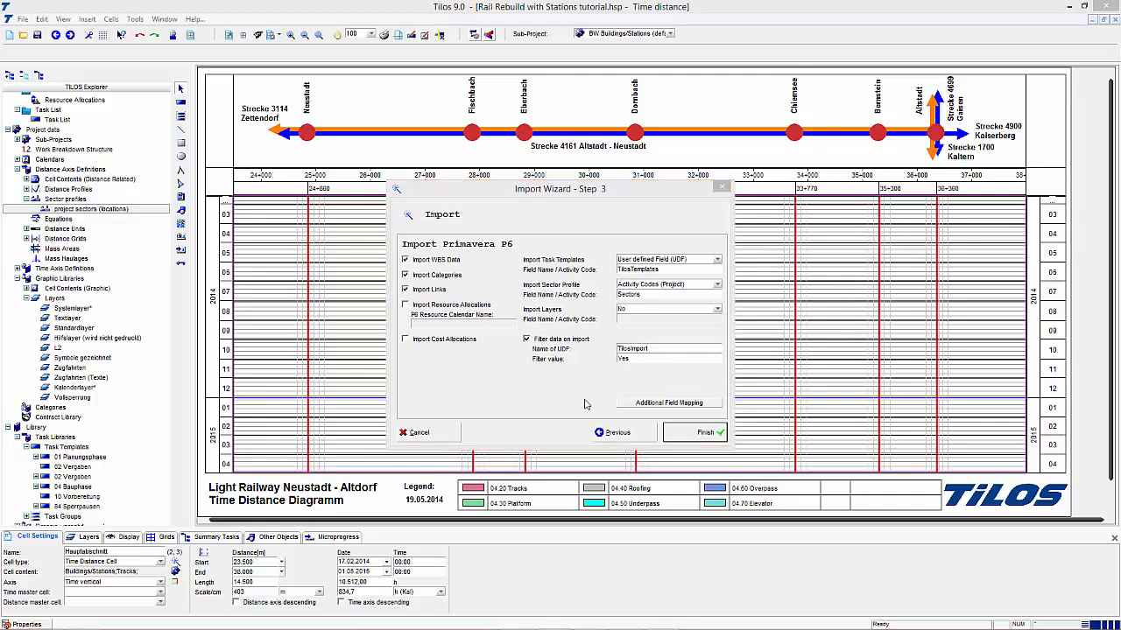
{"action": "left_click", "coordinate": [526, 340]}
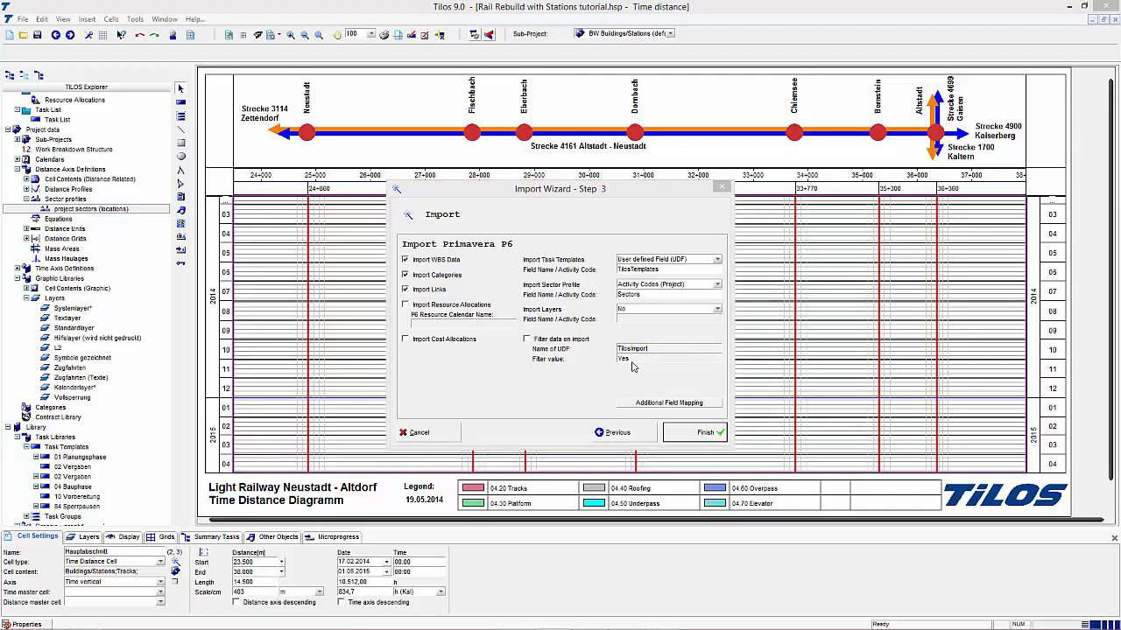
Step: Run the import with WBS data, categories, links, TilosTemplates task templates and the Sectors sector profile
{"action": "left_click", "coordinate": [711, 434]}
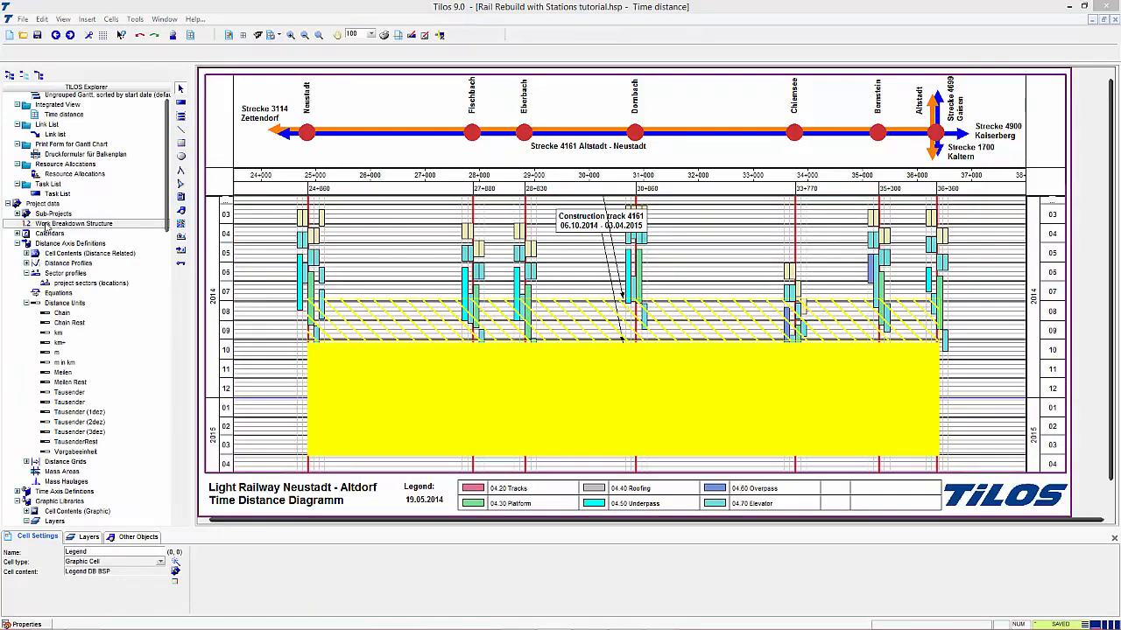
Step: Examine the imported work breakdown structure and list the project's calendars
{"action": "double_click", "coordinate": [65, 226]}
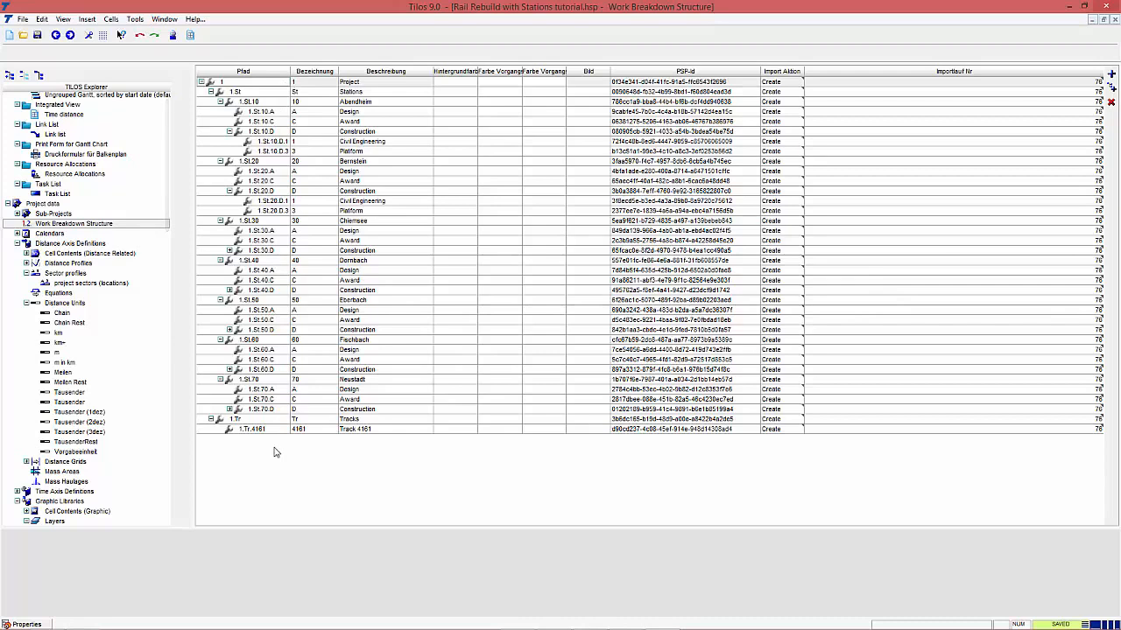
{"action": "left_click", "coordinate": [17, 233]}
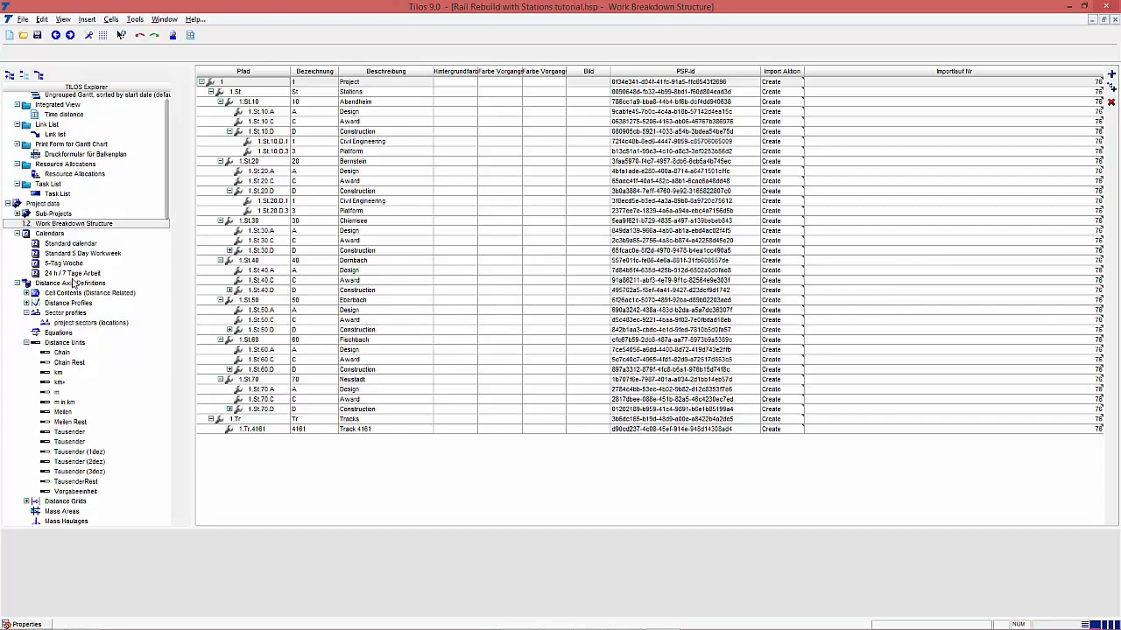
Step: Look through the imported task list and the list of task links
{"action": "left_click", "coordinate": [59, 193]}
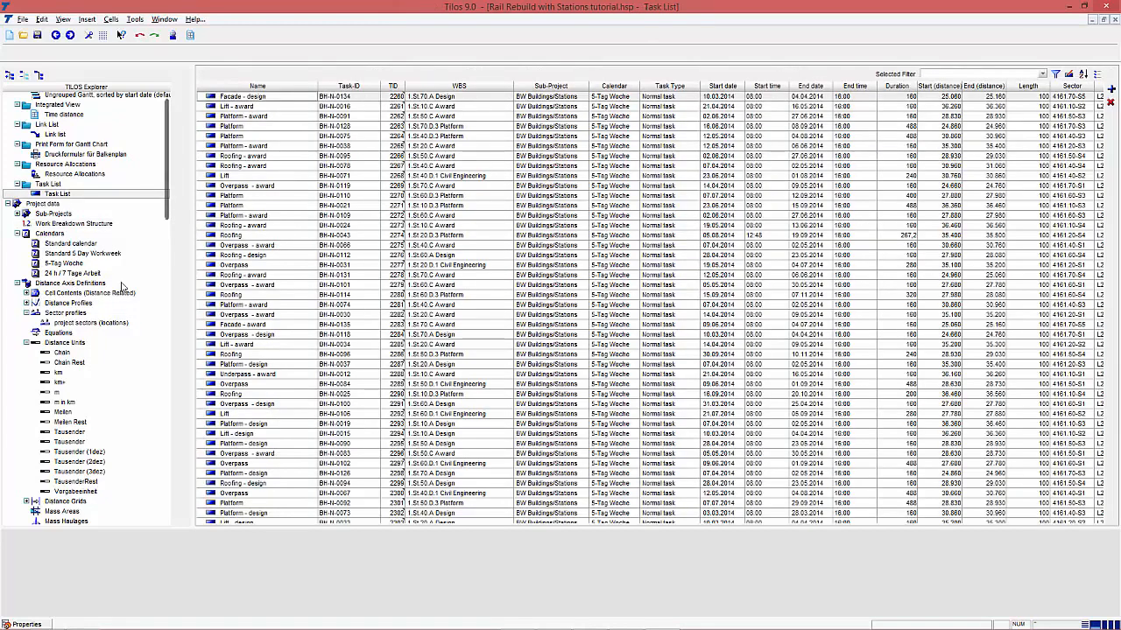
{"action": "left_click", "coordinate": [272, 187]}
{"action": "scroll", "coordinate": [271, 191], "scroll_direction": "down", "scroll_amount": 9}
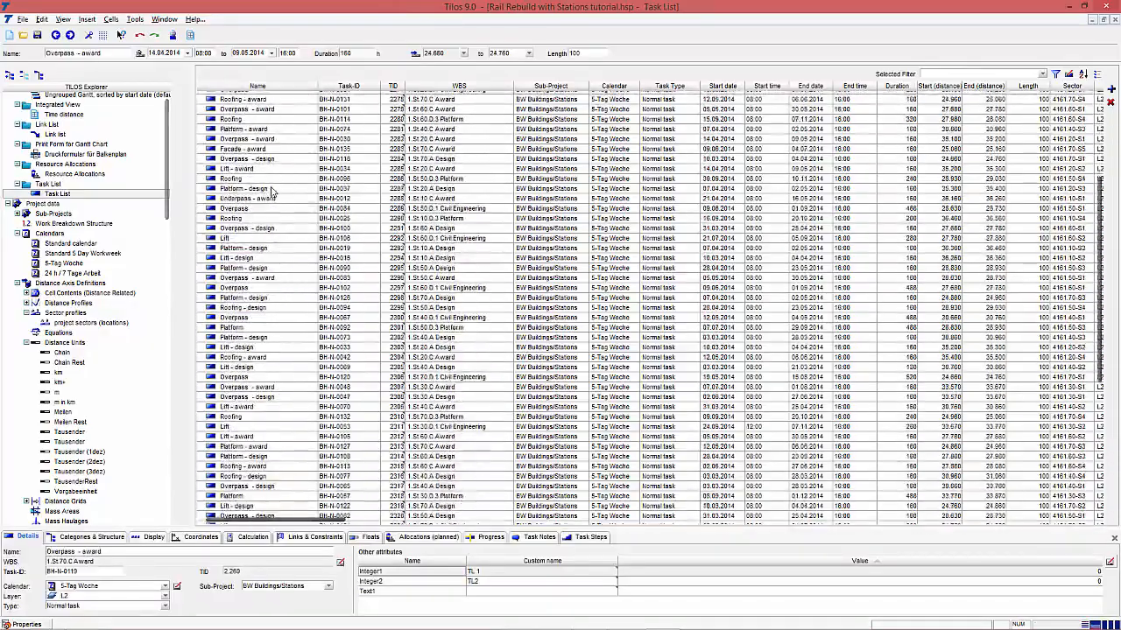
{"action": "scroll", "coordinate": [272, 190], "scroll_direction": "up", "scroll_amount": 9}
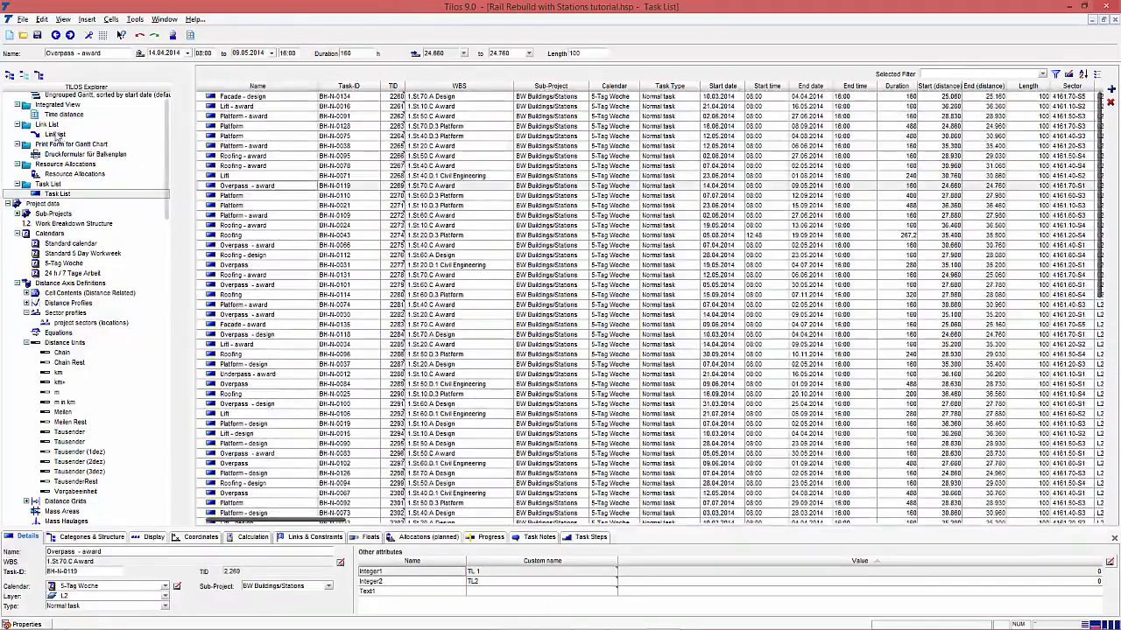
{"action": "left_click", "coordinate": [55, 134]}
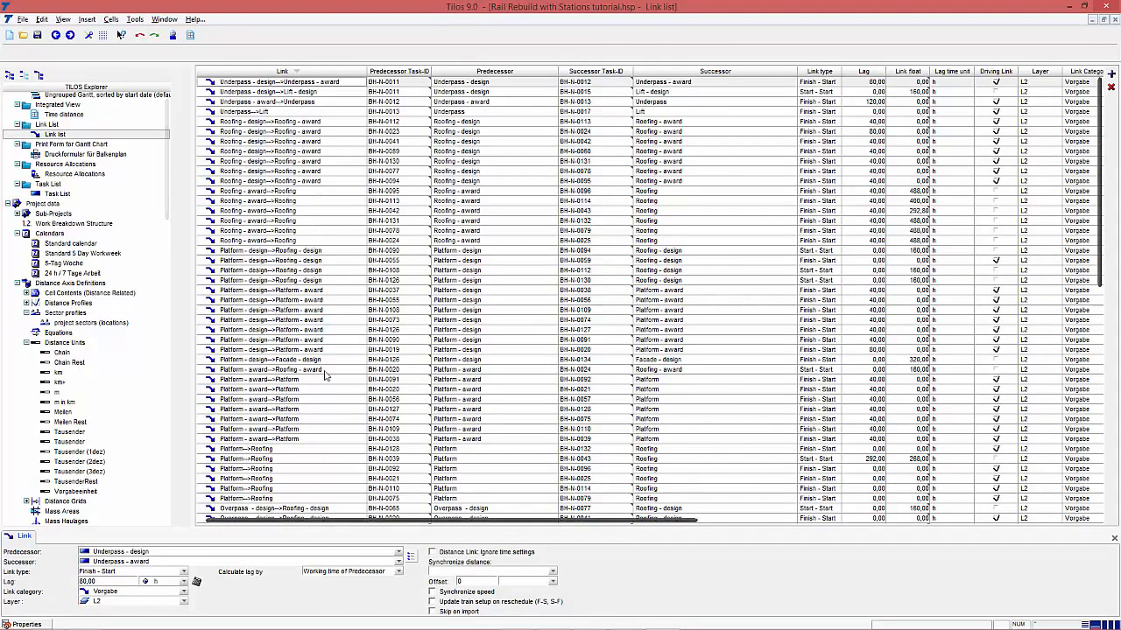
Step: Check the calculation settings of an Overpass - award task and the display settings and task templates of several tasks
{"action": "left_click", "coordinate": [70, 196]}
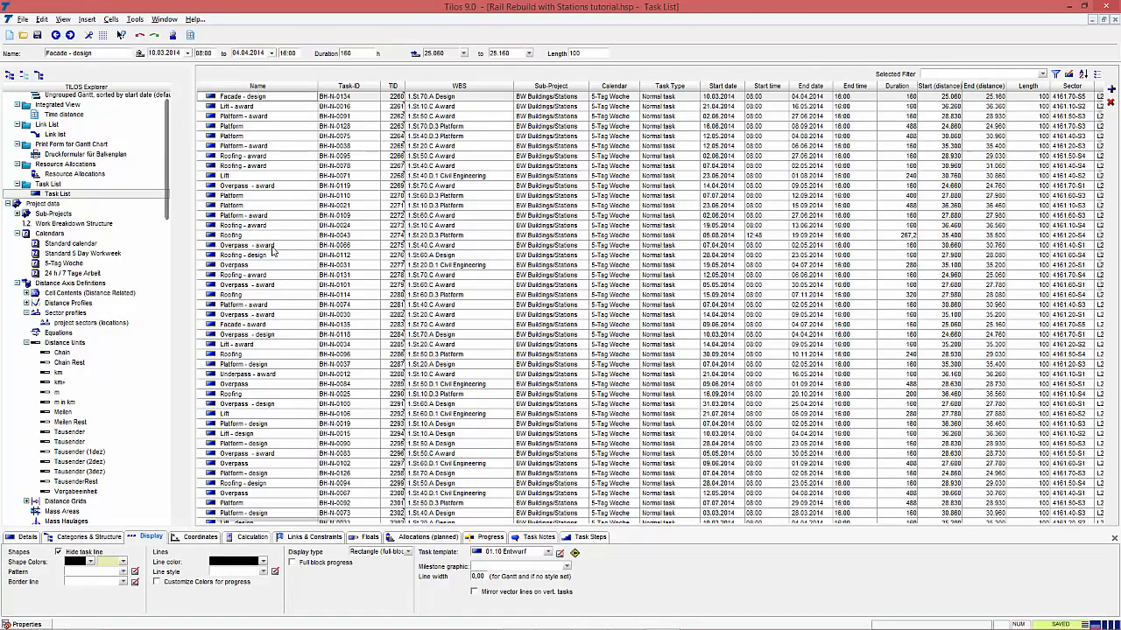
{"action": "left_click", "coordinate": [251, 537]}
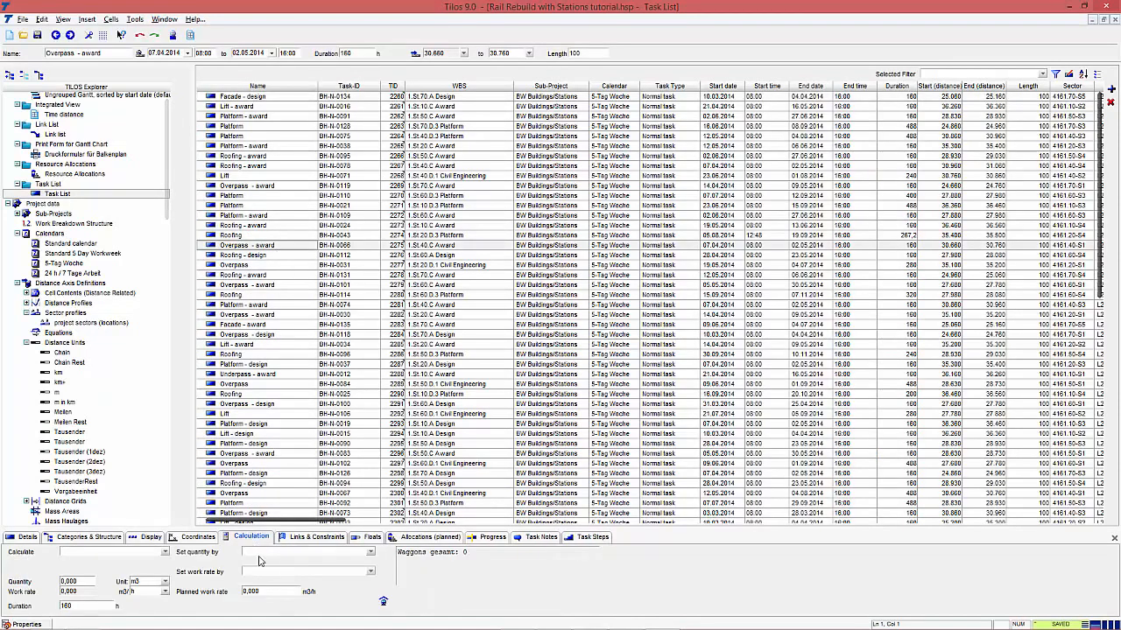
{"action": "left_click", "coordinate": [140, 538]}
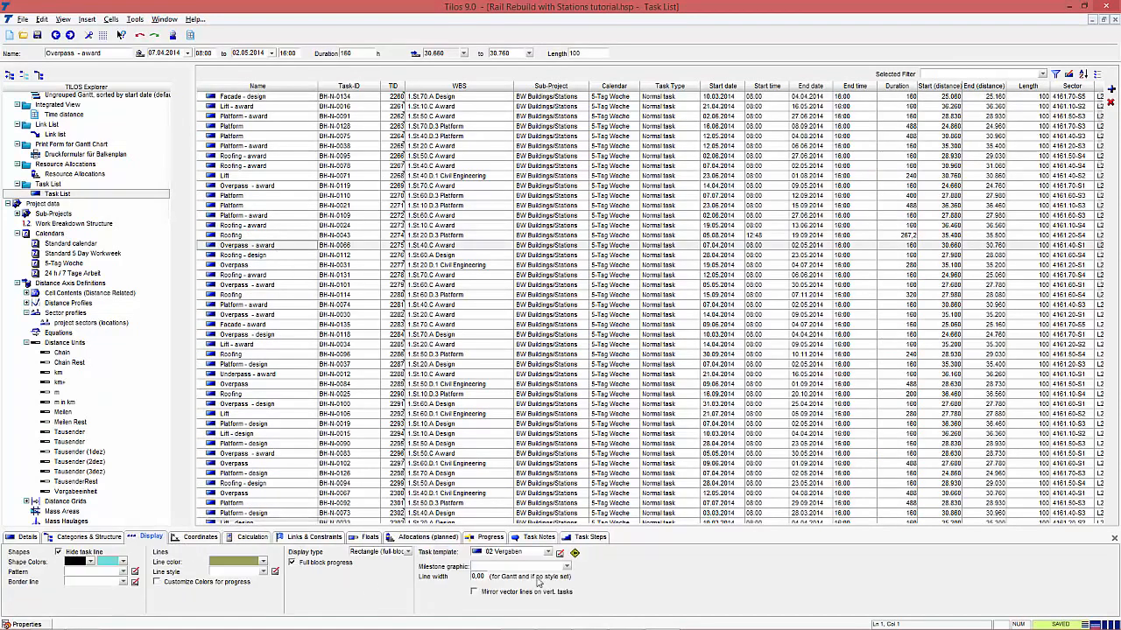
{"action": "left_click", "coordinate": [271, 325]}
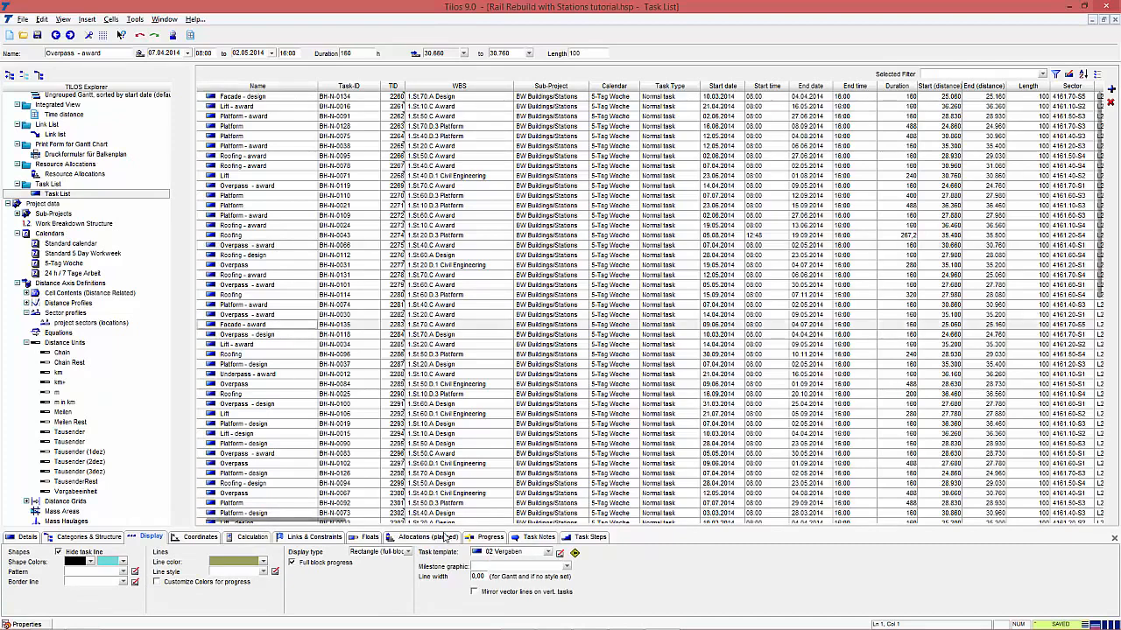
{"action": "left_click", "coordinate": [269, 355]}
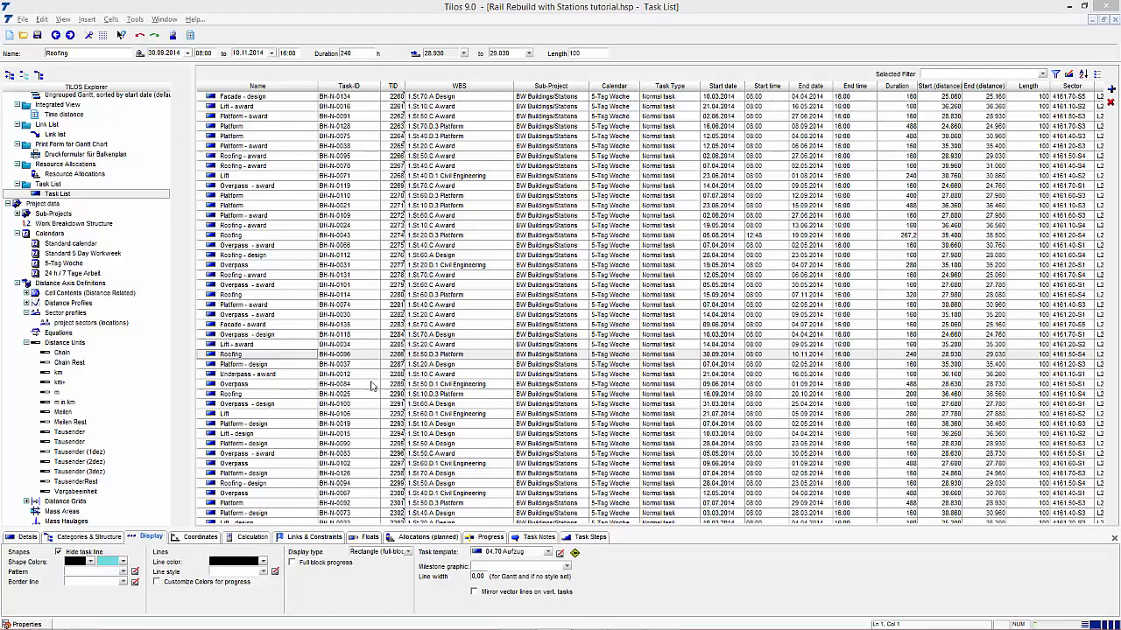
Step: Check the details, assigned categories and coordinates of the selected Roofing task
{"action": "left_click", "coordinate": [25, 537]}
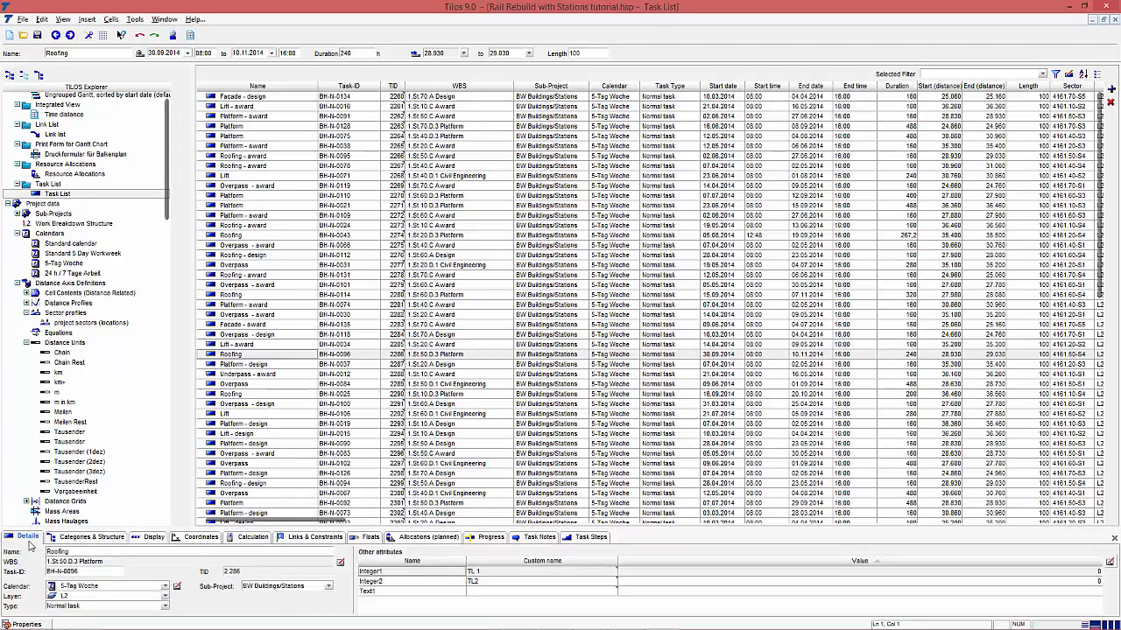
{"action": "left_click", "coordinate": [94, 538]}
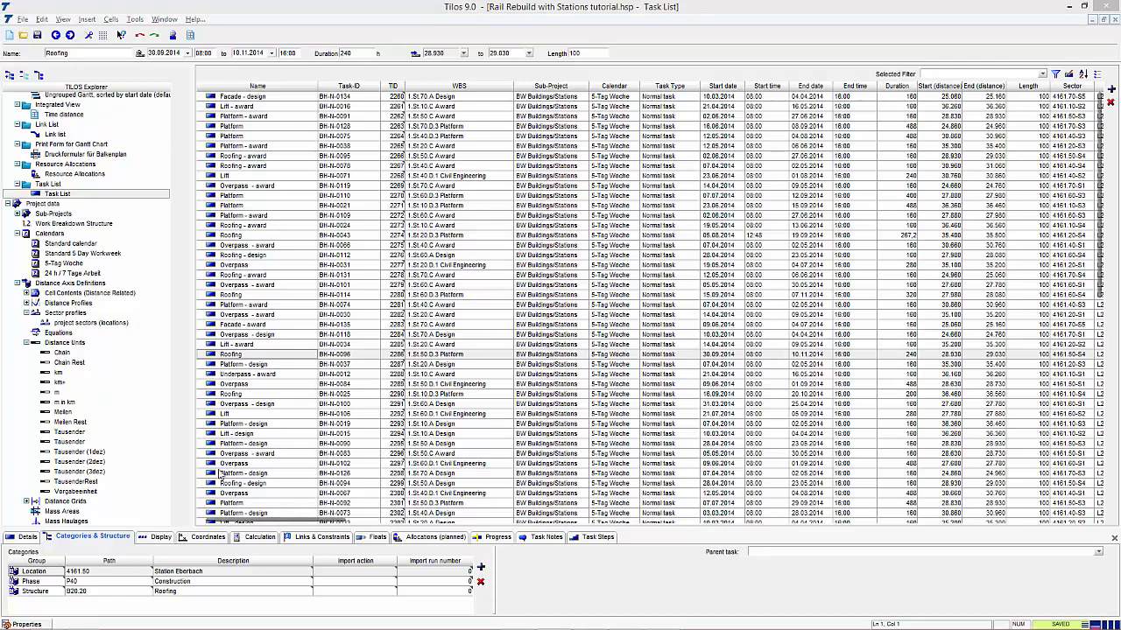
{"action": "left_click", "coordinate": [210, 540]}
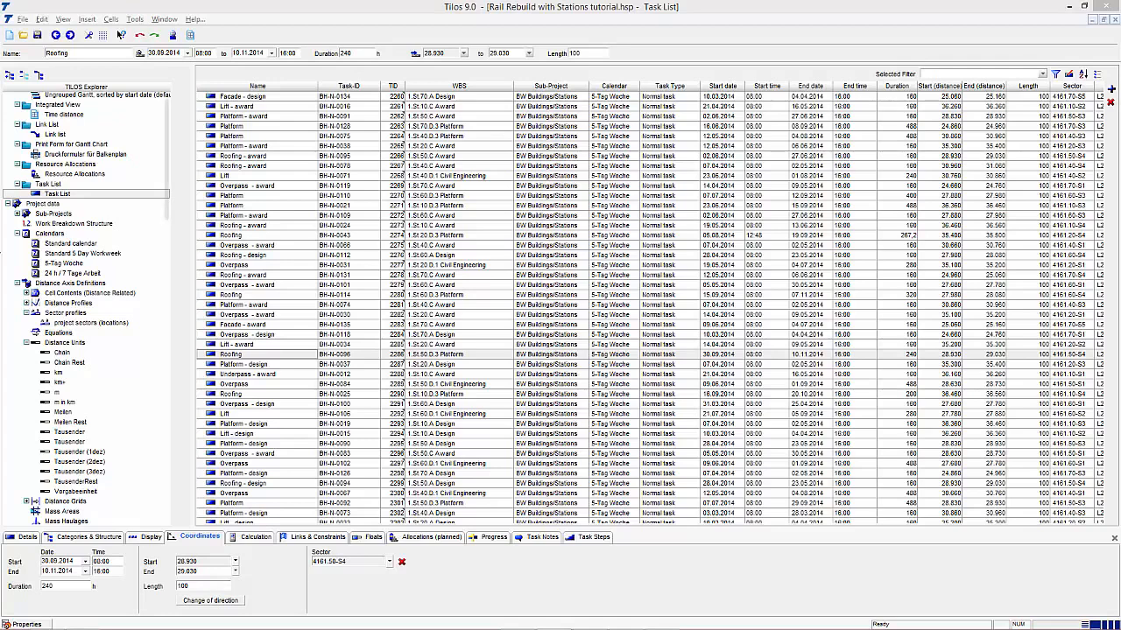
Step: Export the project in Primavera P6 XML format to Export from Tilos to P6.xml with WBS data, categories, links, TilosTemplates task templates and Sectors sector profile
{"action": "left_click", "coordinate": [24, 20]}
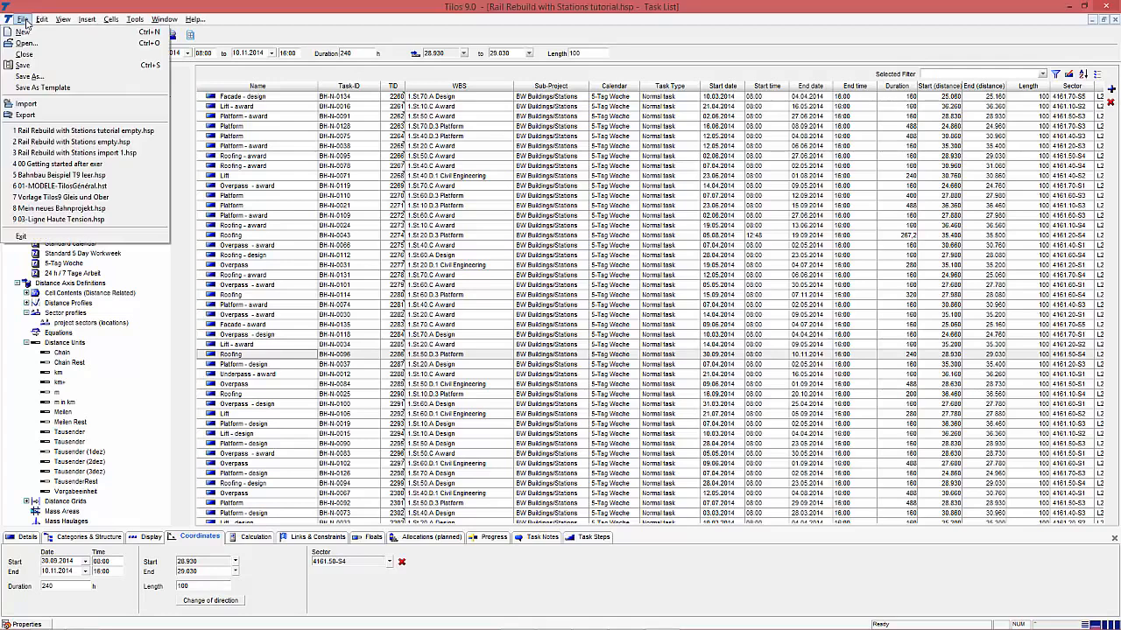
{"action": "left_click", "coordinate": [35, 115]}
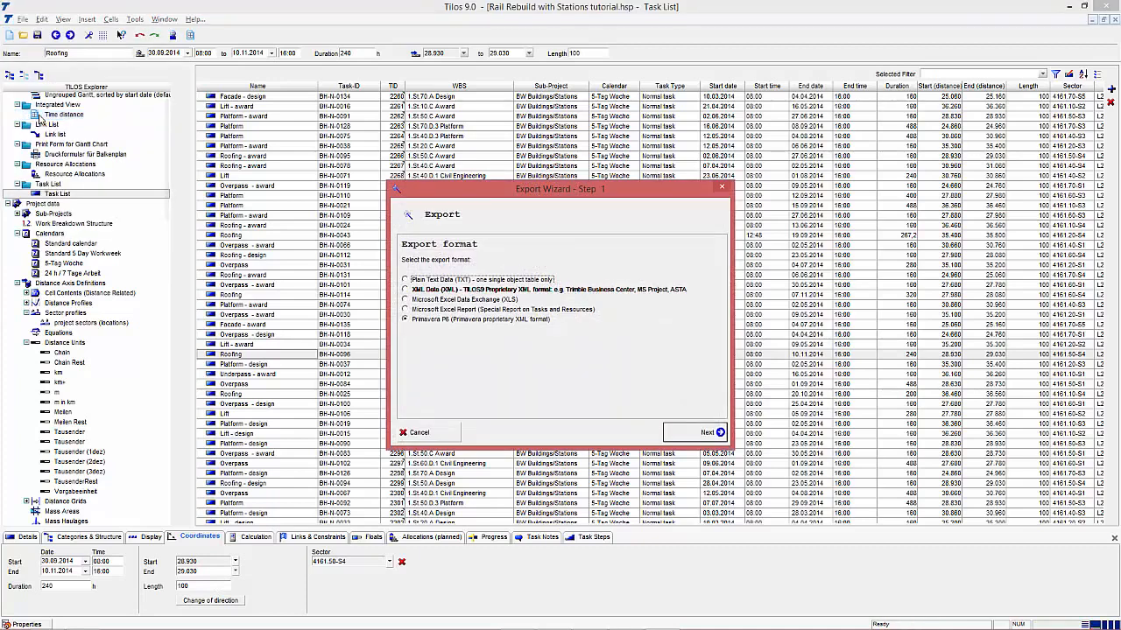
{"action": "left_click", "coordinate": [493, 322]}
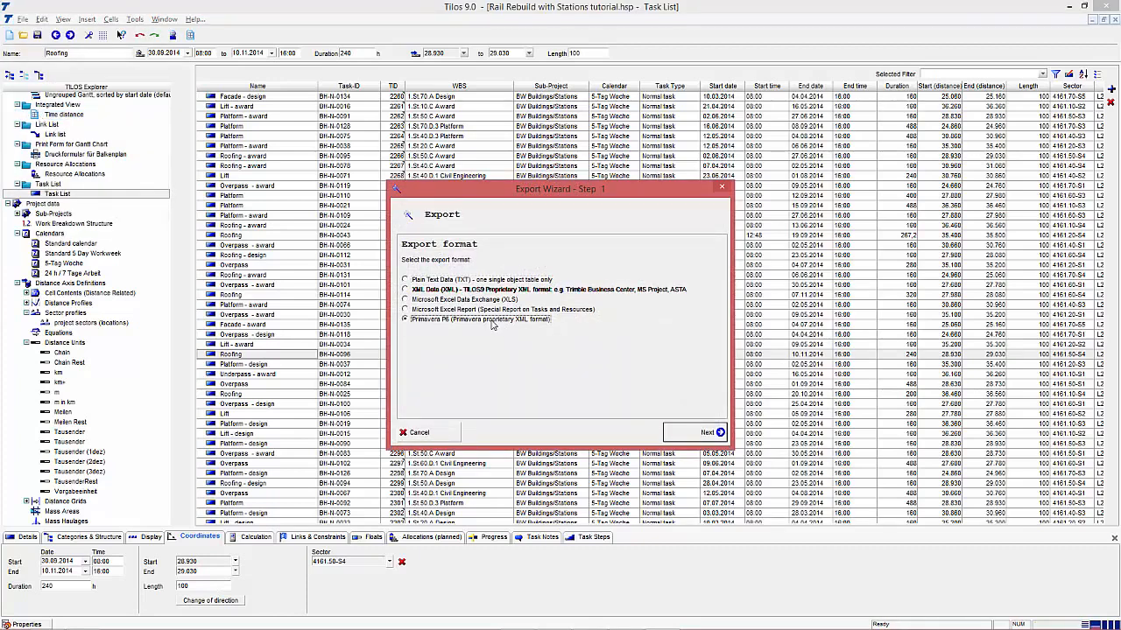
{"action": "left_click", "coordinate": [698, 429]}
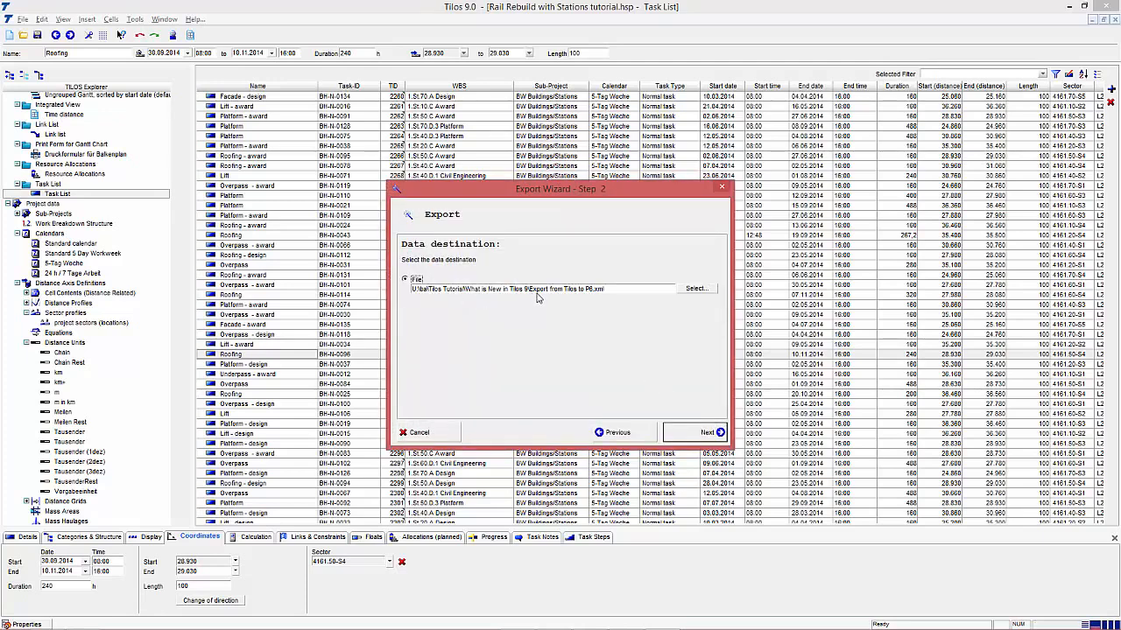
{"action": "left_click", "coordinate": [693, 436]}
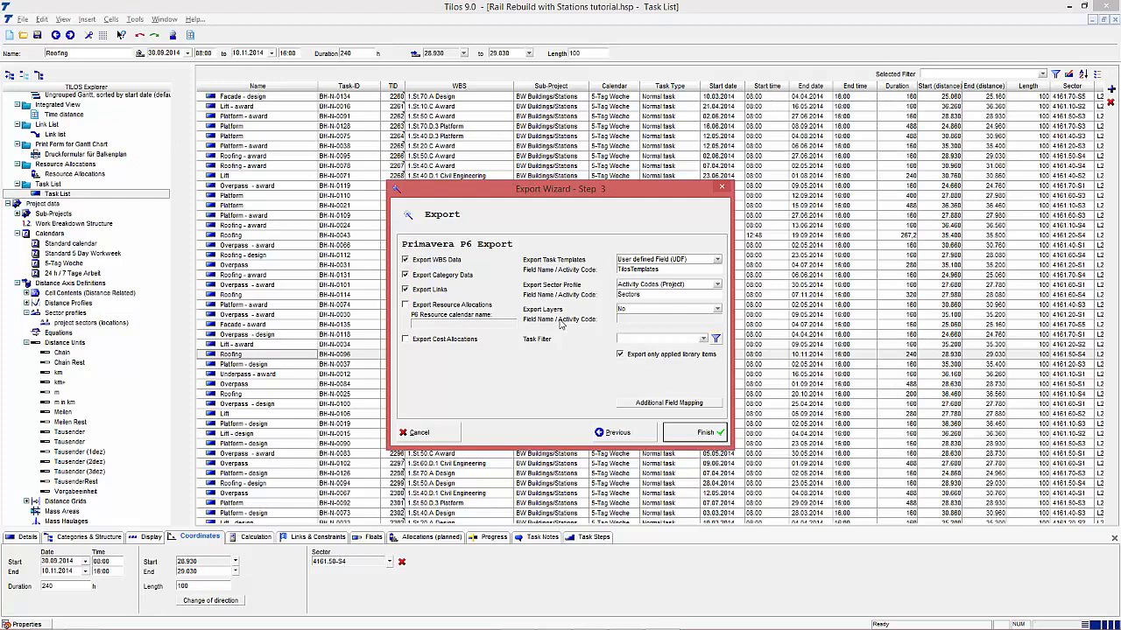
{"action": "left_click", "coordinate": [693, 435]}
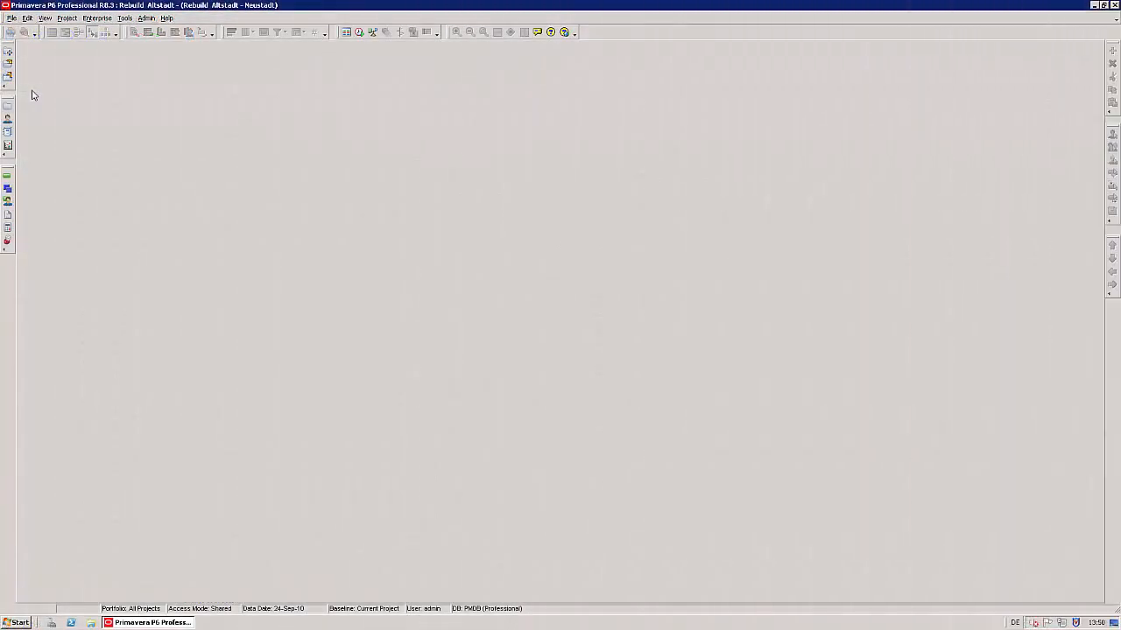
Step: Switch to Primavera P6 and start a Primavera P6 XML import using the file Export from Tilos to P6
{"action": "left_click", "coordinate": [12, 17]}
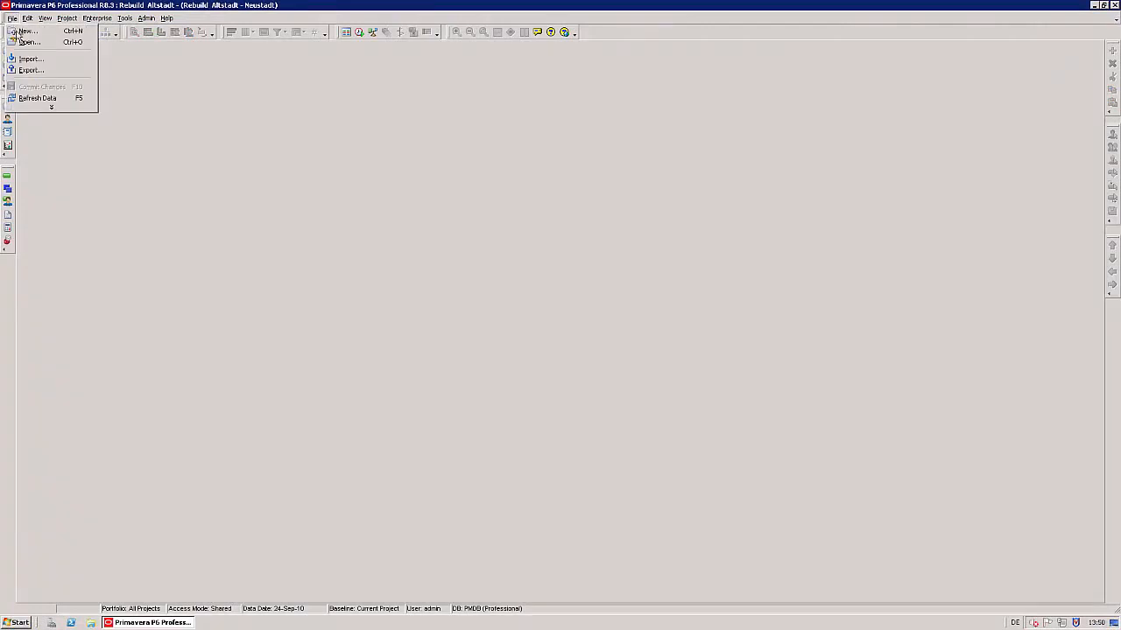
{"action": "left_click", "coordinate": [29, 58]}
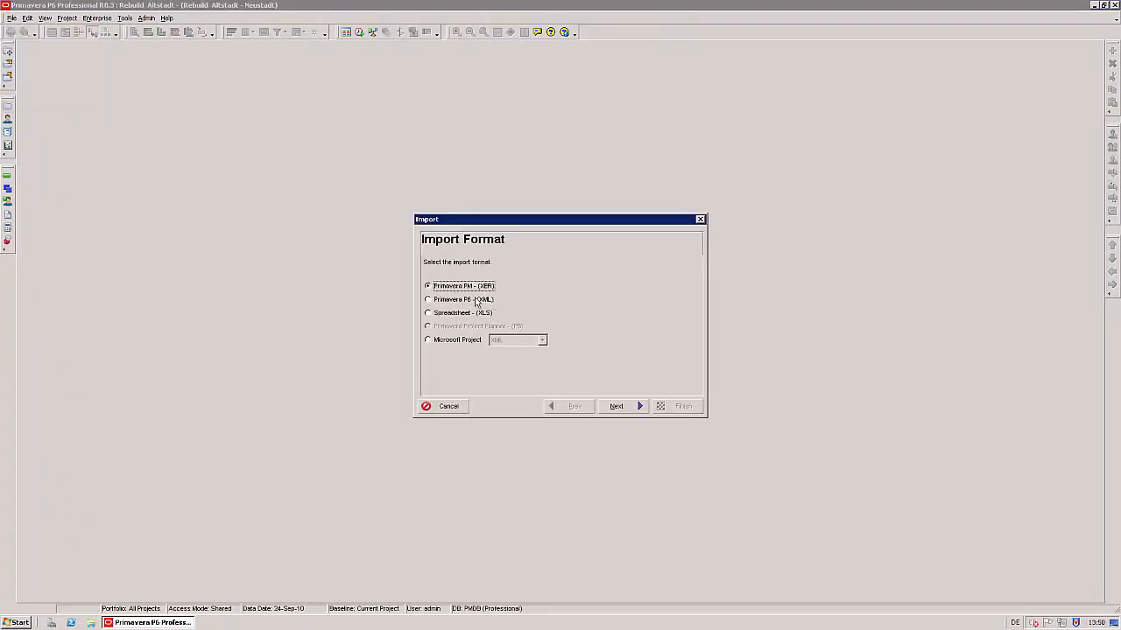
{"action": "left_click", "coordinate": [469, 302]}
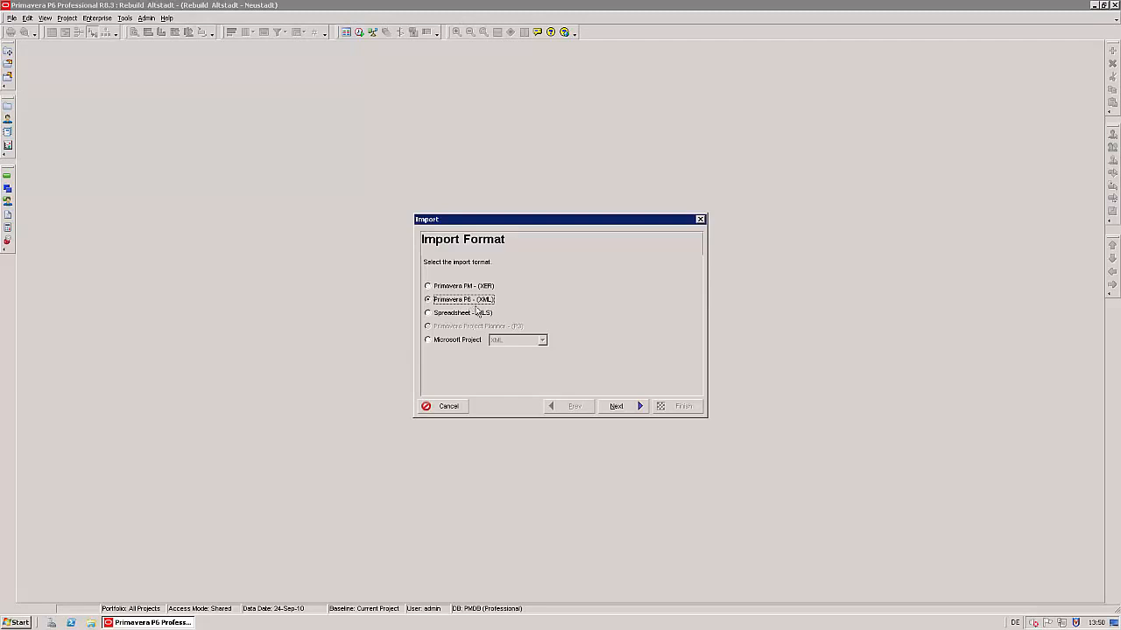
{"action": "left_click", "coordinate": [633, 408]}
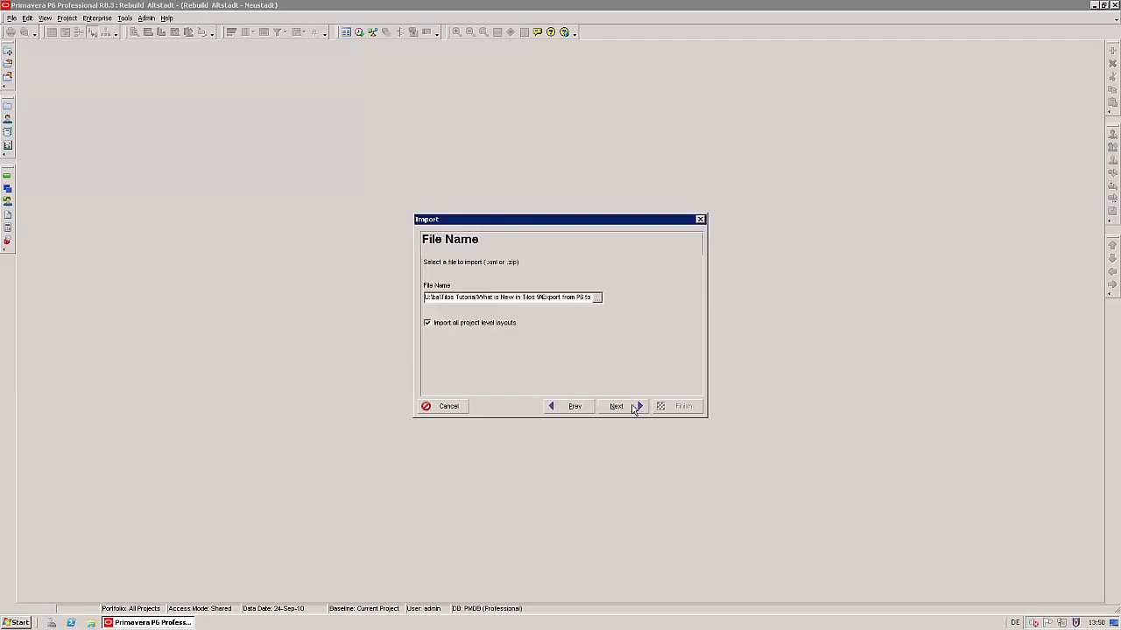
{"action": "left_click", "coordinate": [596, 297]}
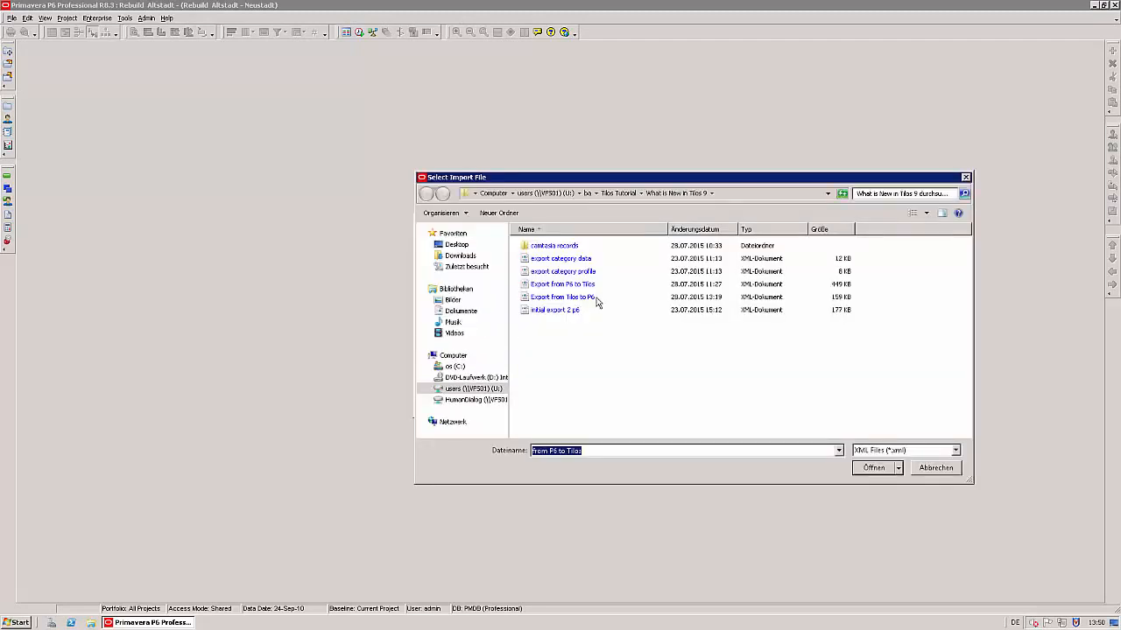
{"action": "left_click", "coordinate": [593, 301]}
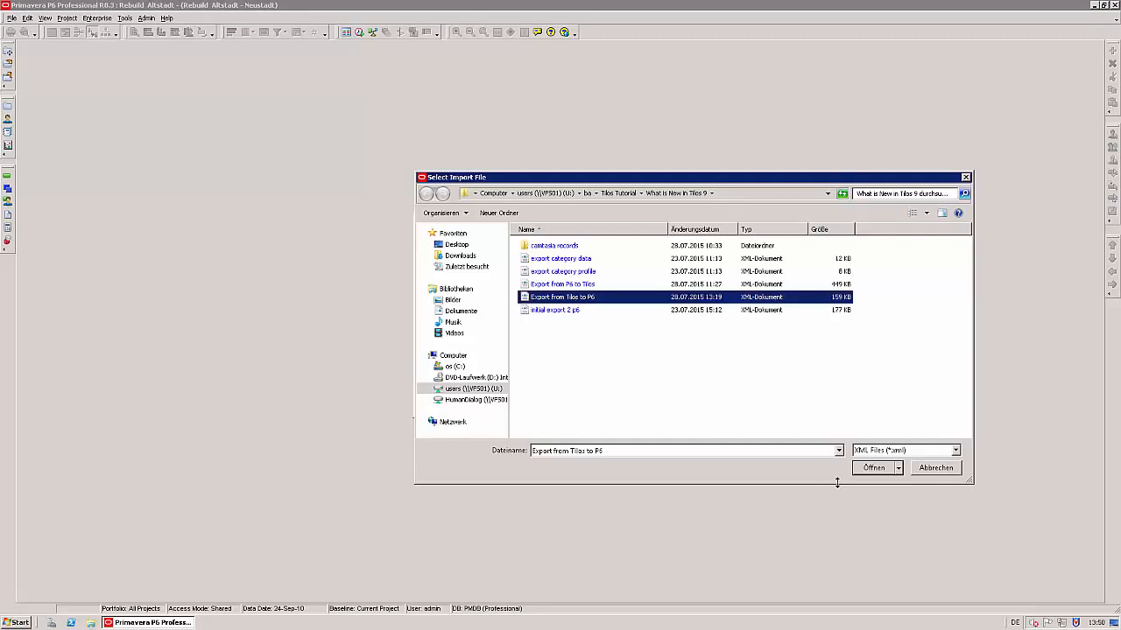
{"action": "left_click", "coordinate": [882, 469]}
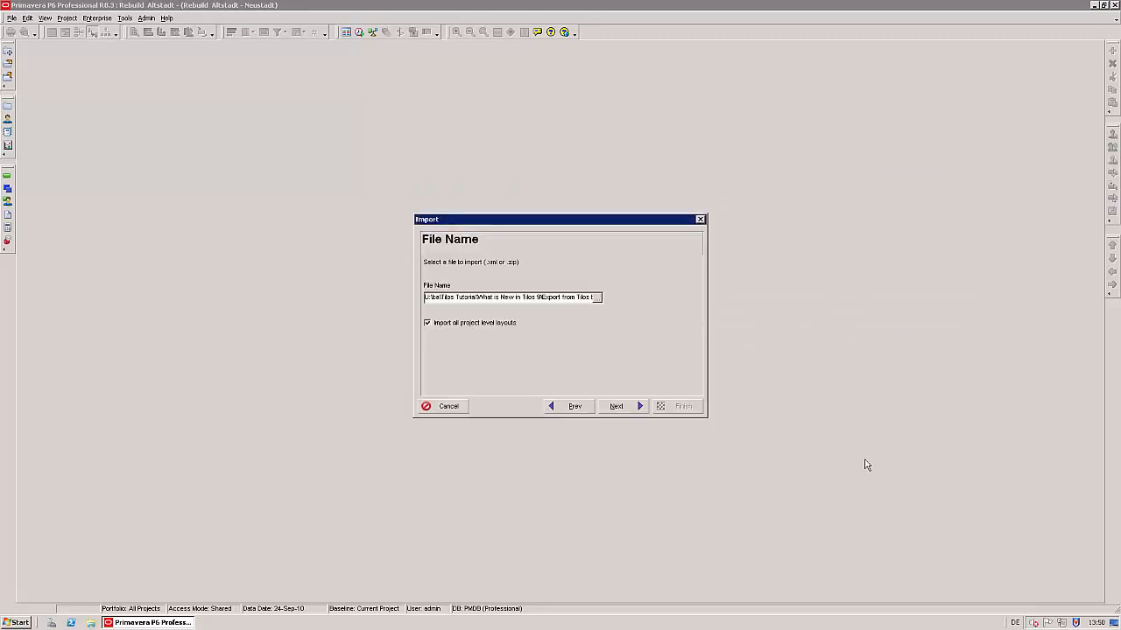
Step: Import the schedule with the Create New Project action and the Default Import Template, closing the import result
{"action": "left_click", "coordinate": [616, 408]}
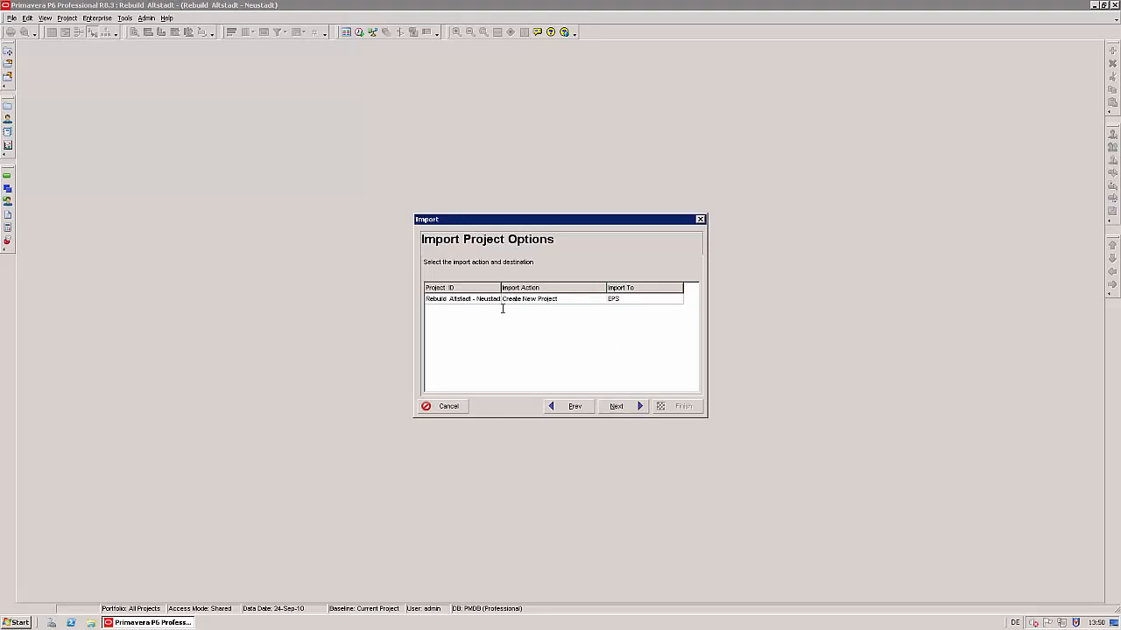
{"action": "left_click", "coordinate": [543, 299]}
{"action": "left_click", "coordinate": [624, 410]}
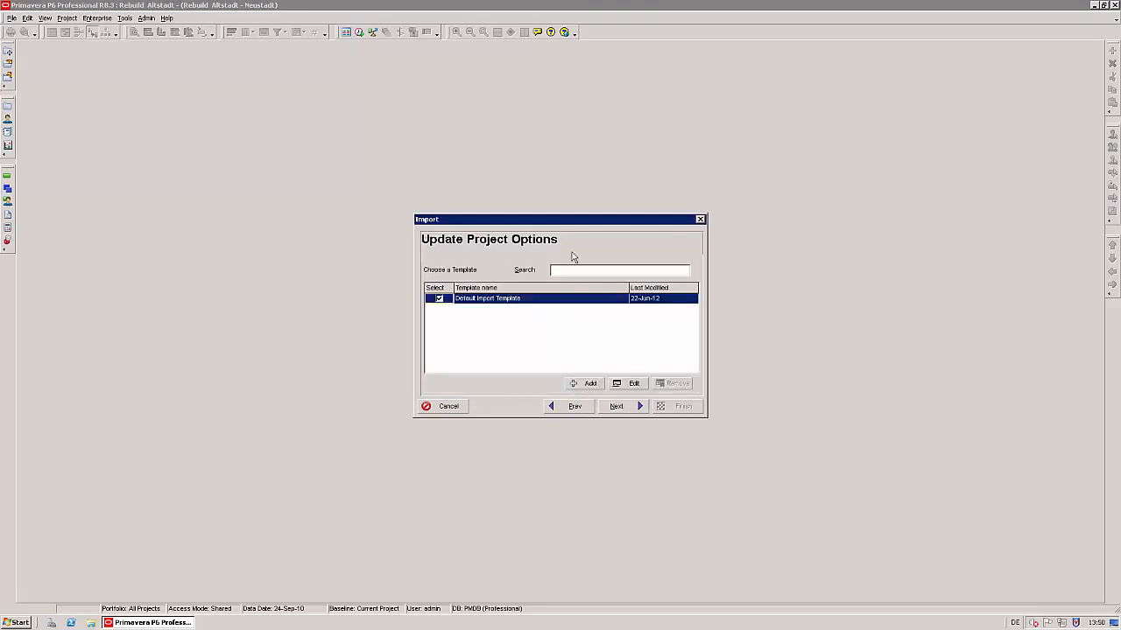
{"action": "left_click", "coordinate": [629, 407]}
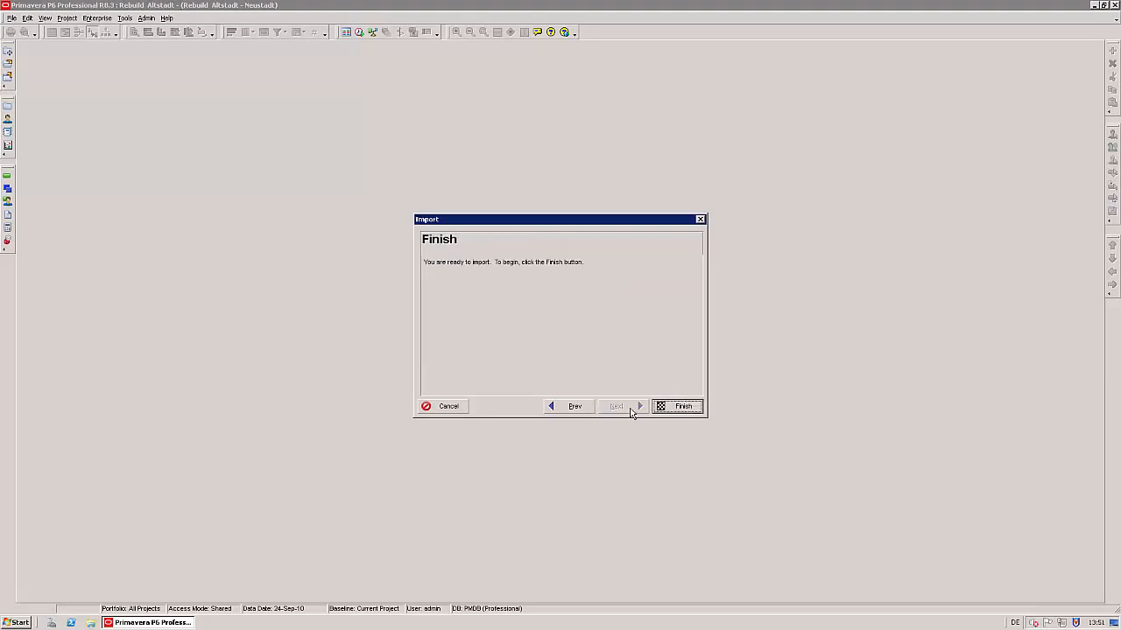
{"action": "left_click", "coordinate": [671, 408]}
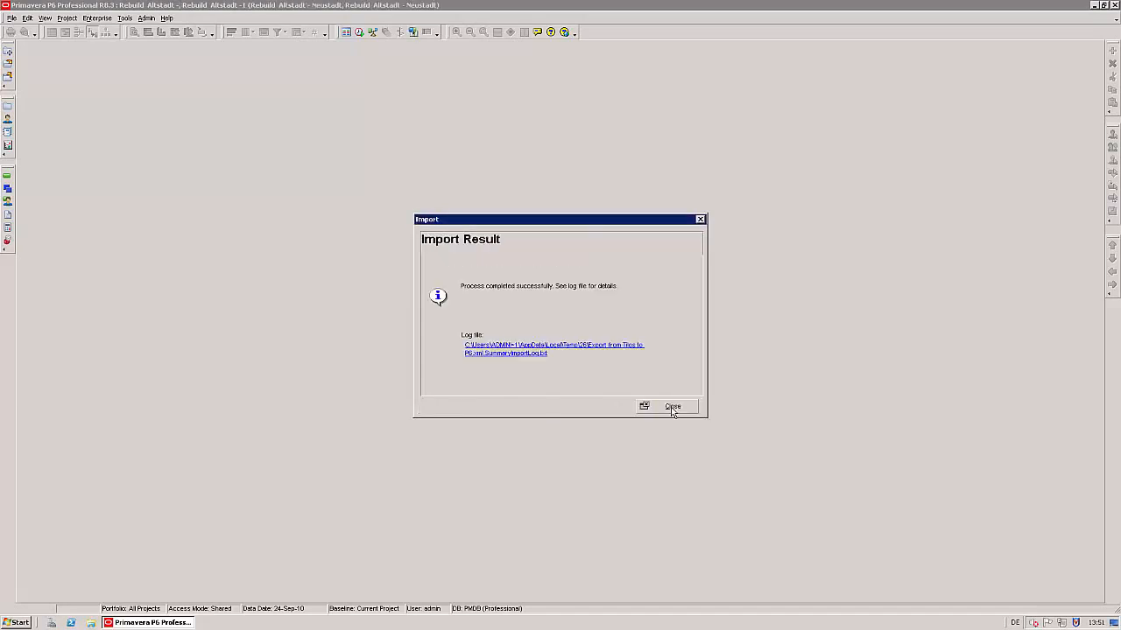
{"action": "left_click", "coordinate": [671, 408]}
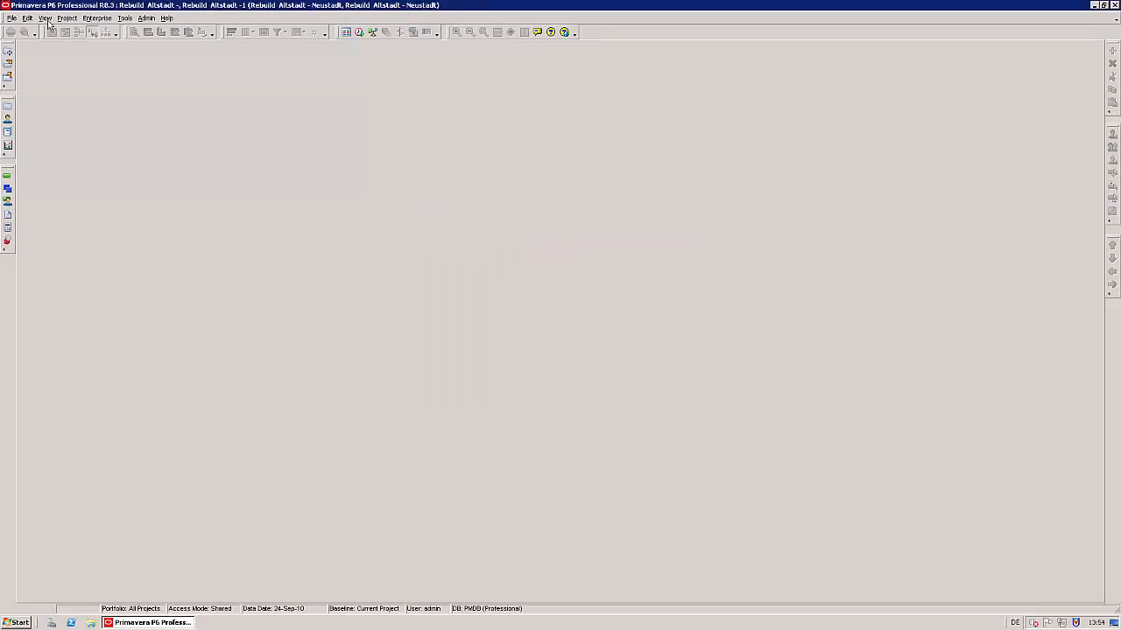
Step: Open the newly imported project Rebuild Altstadt -1 from the enterprise project list
{"action": "left_click", "coordinate": [97, 17]}
{"action": "left_click", "coordinate": [98, 33]}
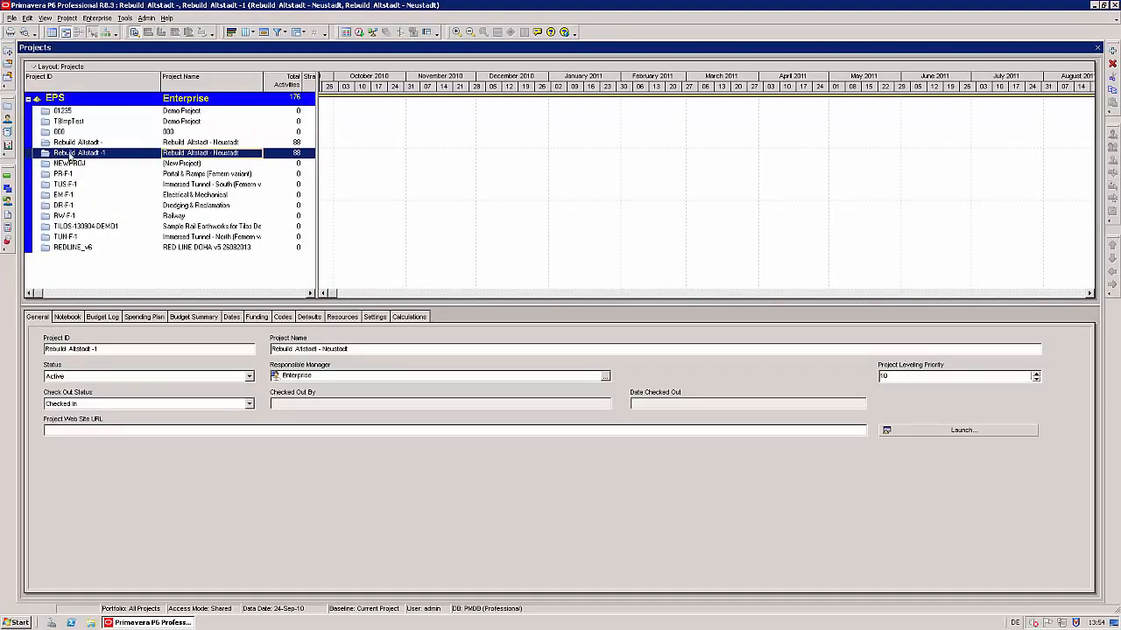
{"action": "left_click", "coordinate": [121, 155]}
{"action": "right_click", "coordinate": [122, 158]}
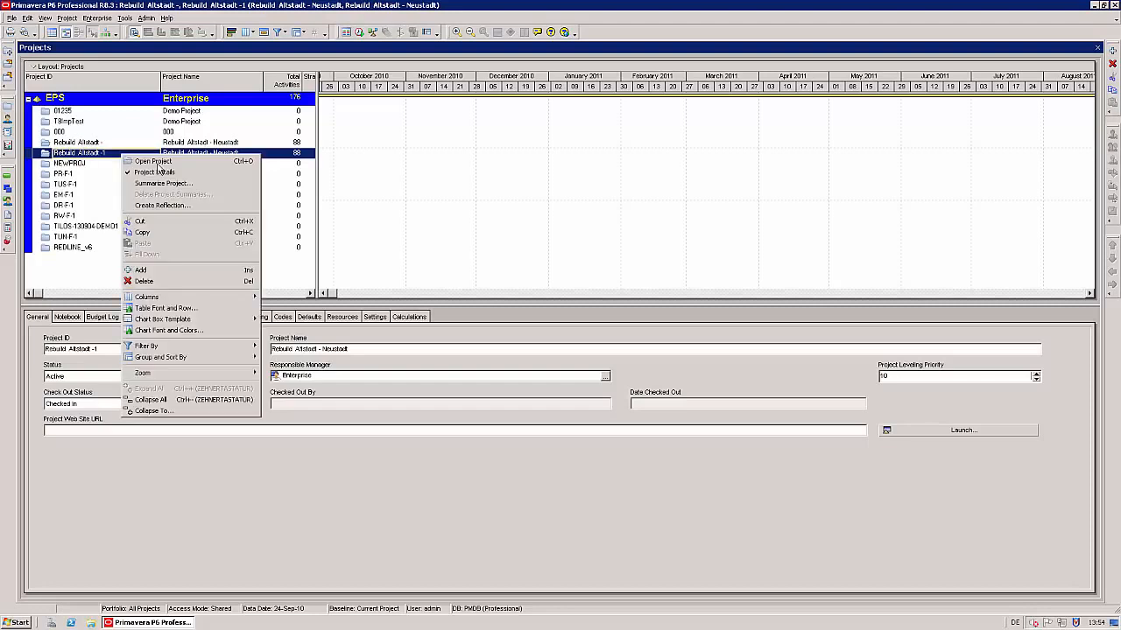
{"action": "left_click", "coordinate": [159, 167]}
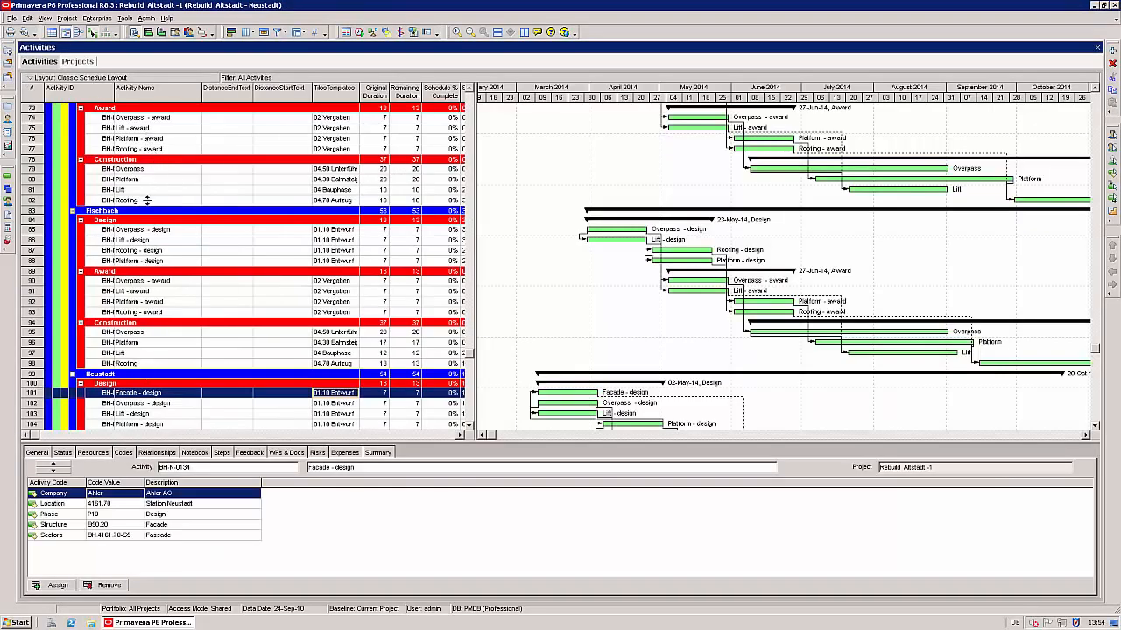
Step: Examine the imported activities, their Gantt links and activity codes, and the project's work breakdown structure
{"action": "left_click", "coordinate": [584, 283]}
{"action": "scroll", "coordinate": [45, 114], "scroll_direction": "up", "scroll_amount": 1}
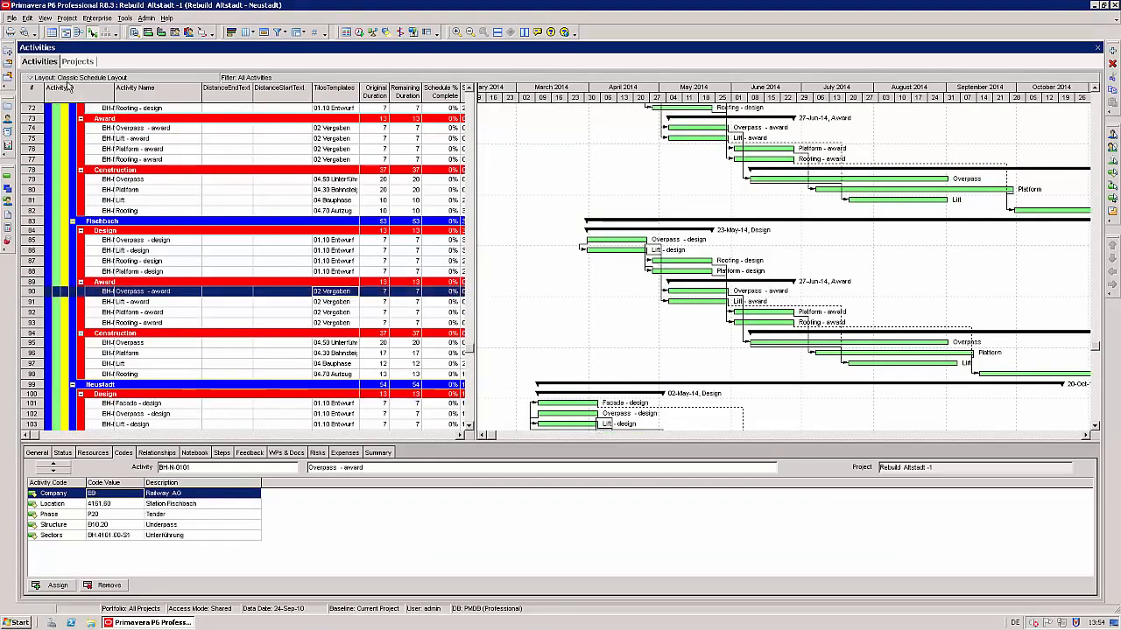
{"action": "left_click", "coordinate": [67, 18]}
{"action": "left_click", "coordinate": [87, 51]}
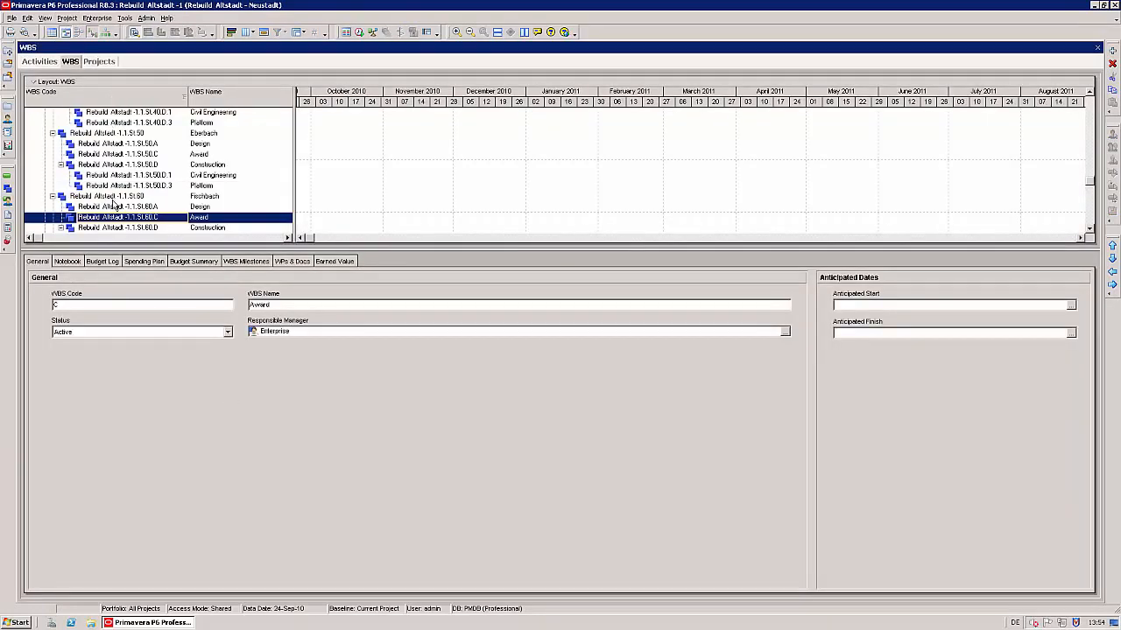
{"action": "left_click", "coordinate": [40, 61]}
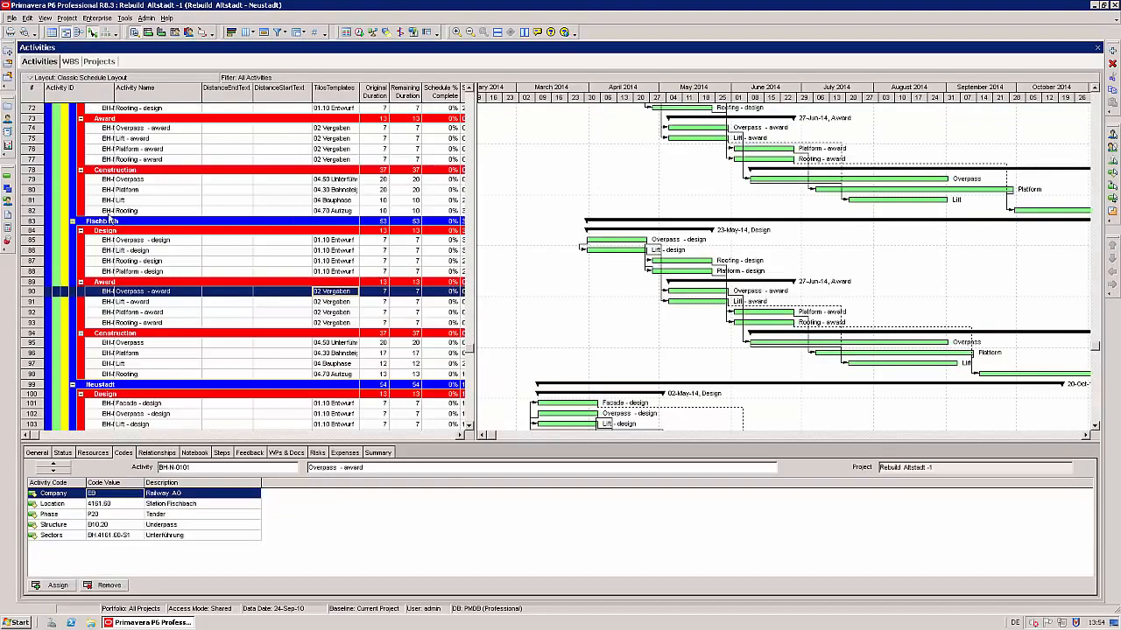
{"action": "left_click", "coordinate": [140, 252]}
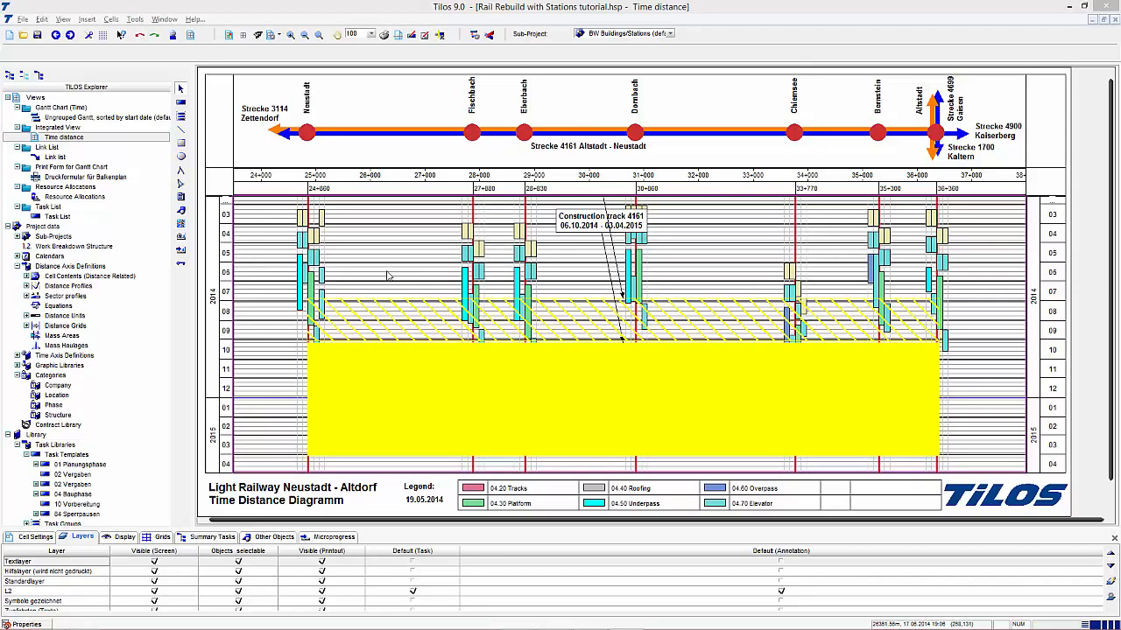
Step: Switch to Tilos and create a Gantt Chart (Time) view named Grouped gantt View in a new window, displaying the Buildings/Stations sub-project
{"action": "double_click", "coordinate": [80, 117]}
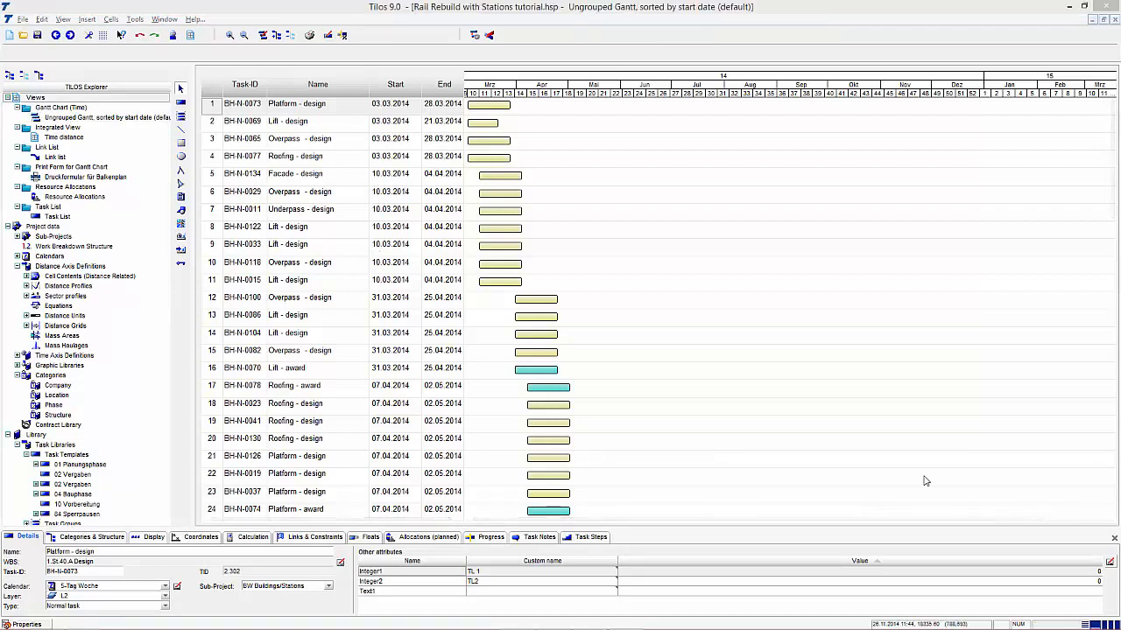
{"action": "right_click", "coordinate": [86, 96]}
{"action": "left_click", "coordinate": [122, 103]}
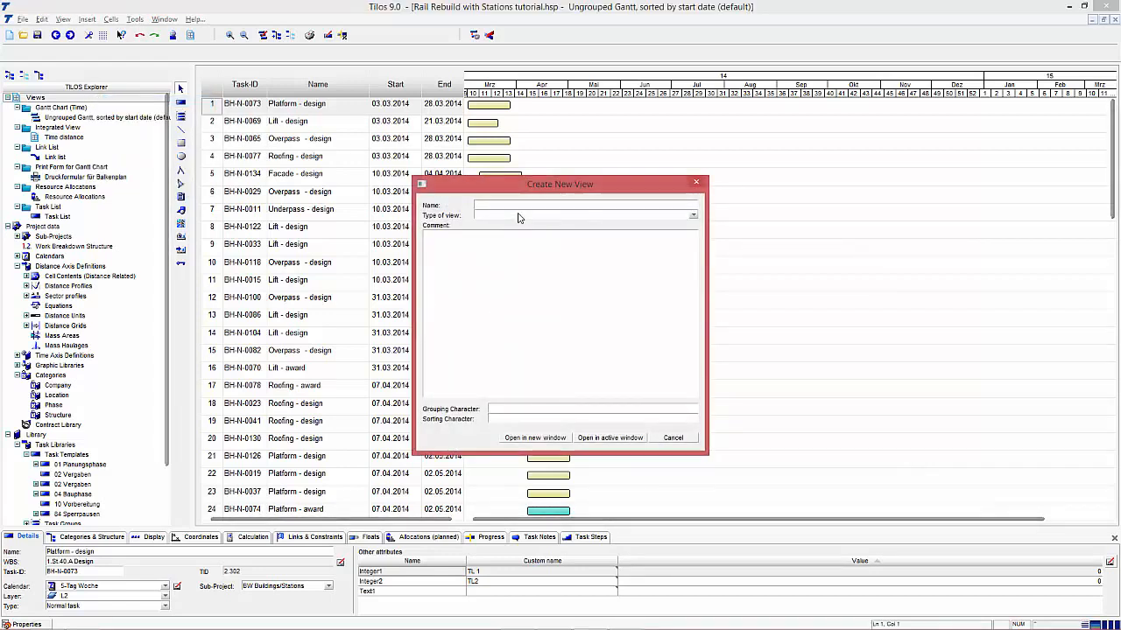
{"action": "type", "text": "Gr"}
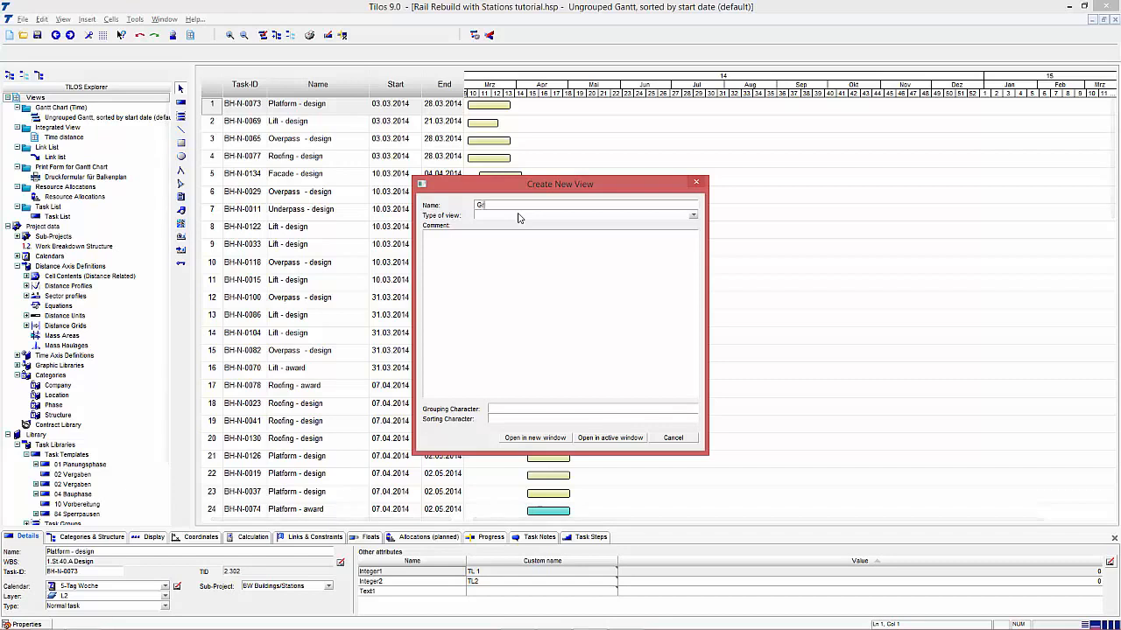
{"action": "type", "text": "ouped gantt View"}
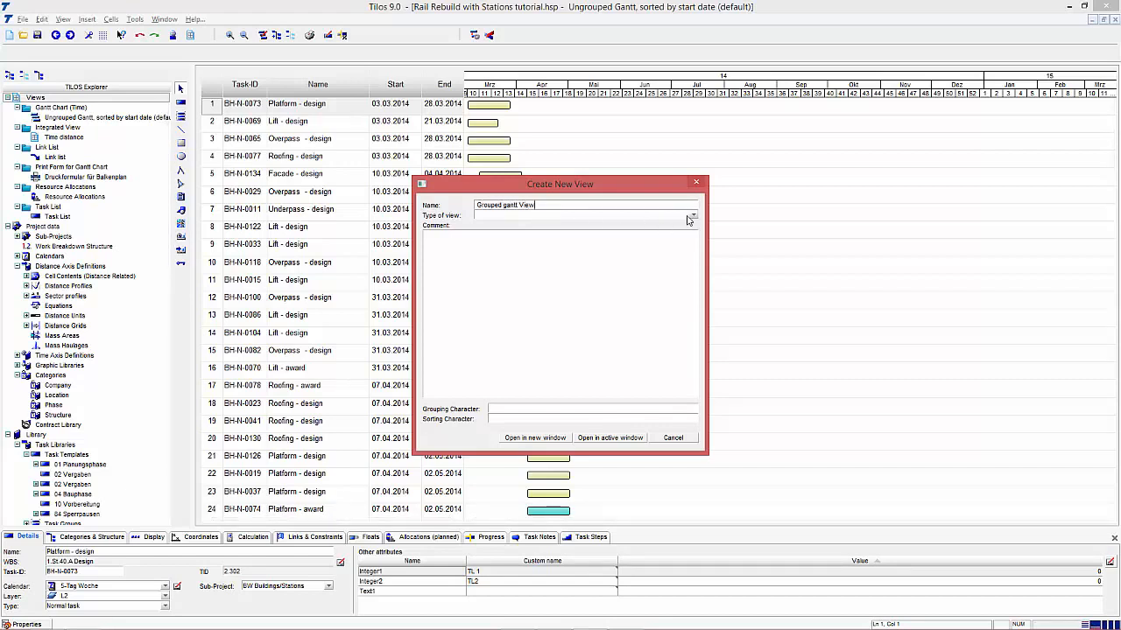
{"action": "left_click", "coordinate": [691, 216]}
{"action": "left_click", "coordinate": [678, 229]}
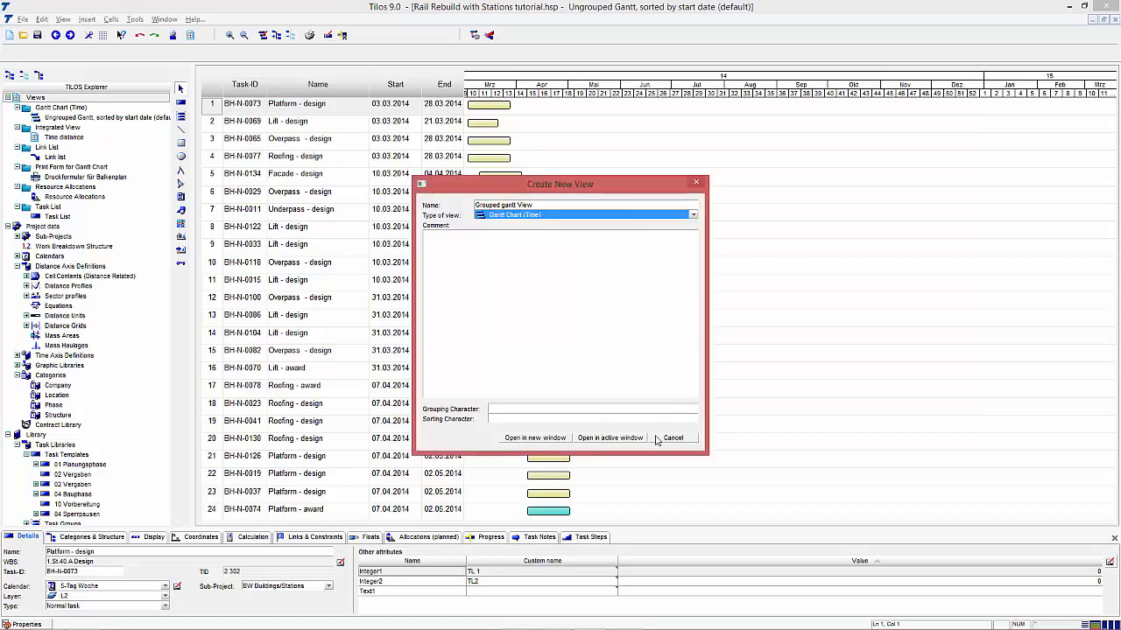
{"action": "left_click", "coordinate": [537, 438]}
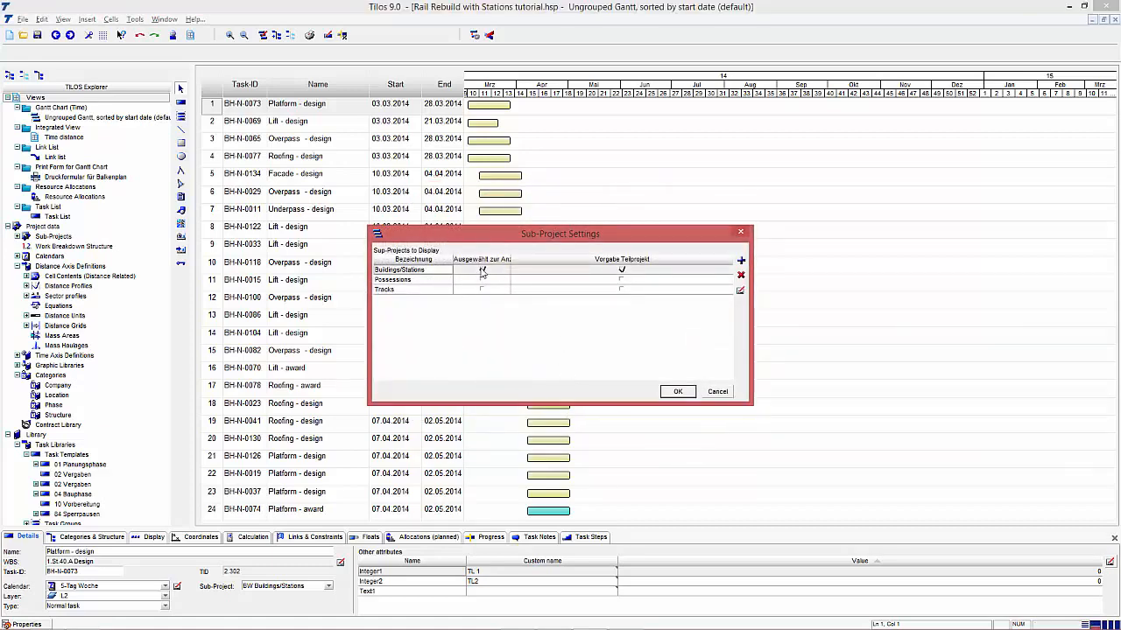
{"action": "left_click", "coordinate": [683, 393]}
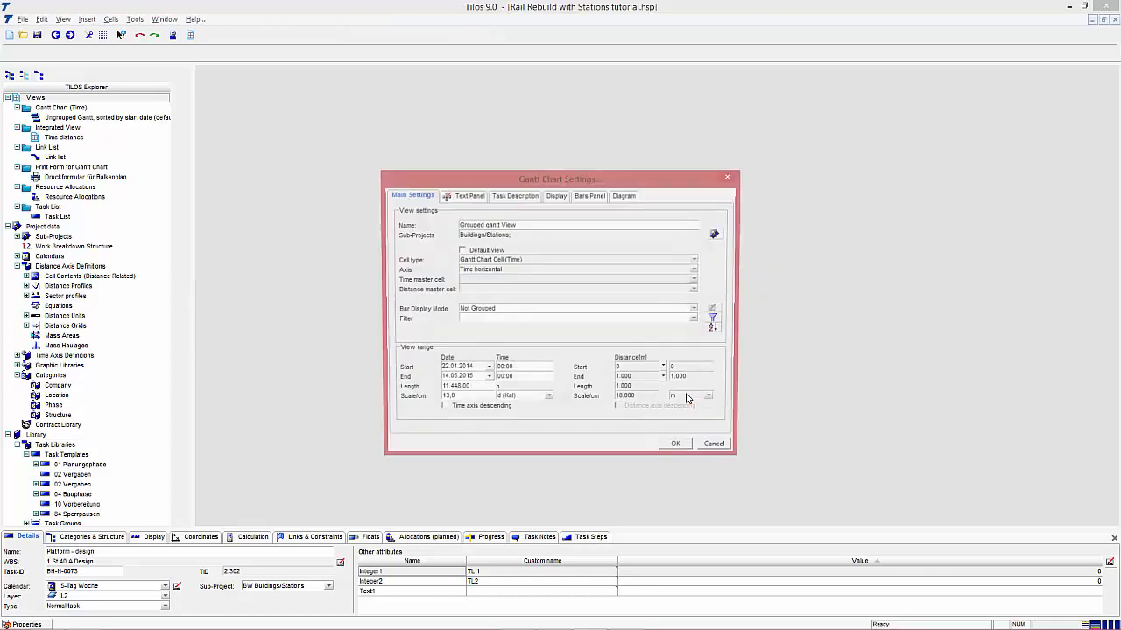
Step: Confirm the new Grouped gantt View and add a WBS condition to its task grouping settings
{"action": "left_click", "coordinate": [679, 449]}
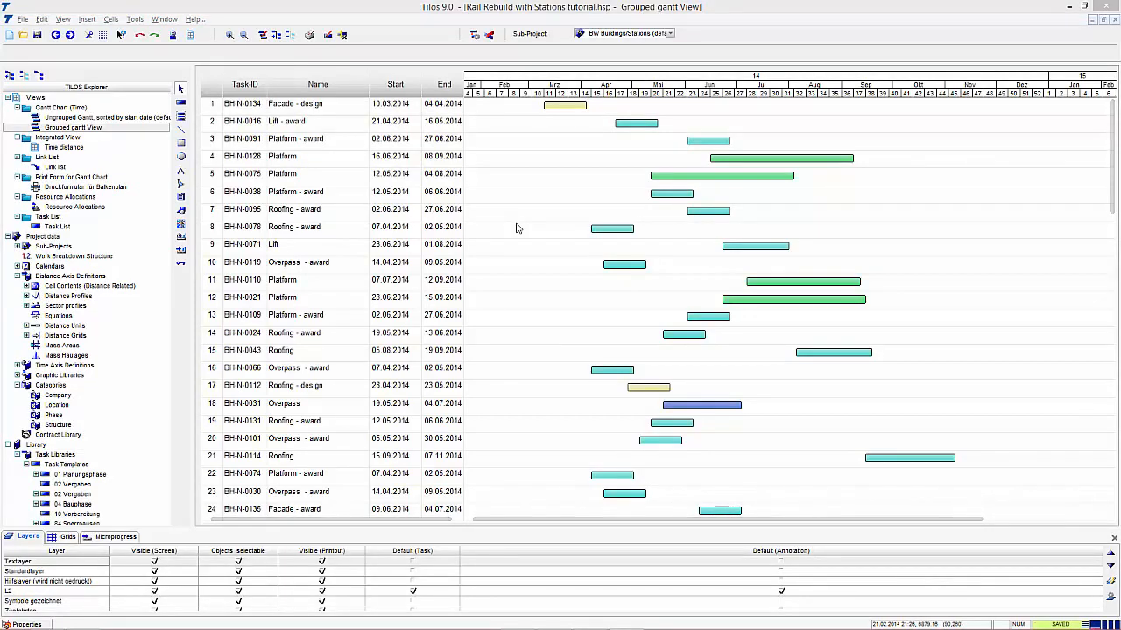
{"action": "right_click", "coordinate": [516, 228]}
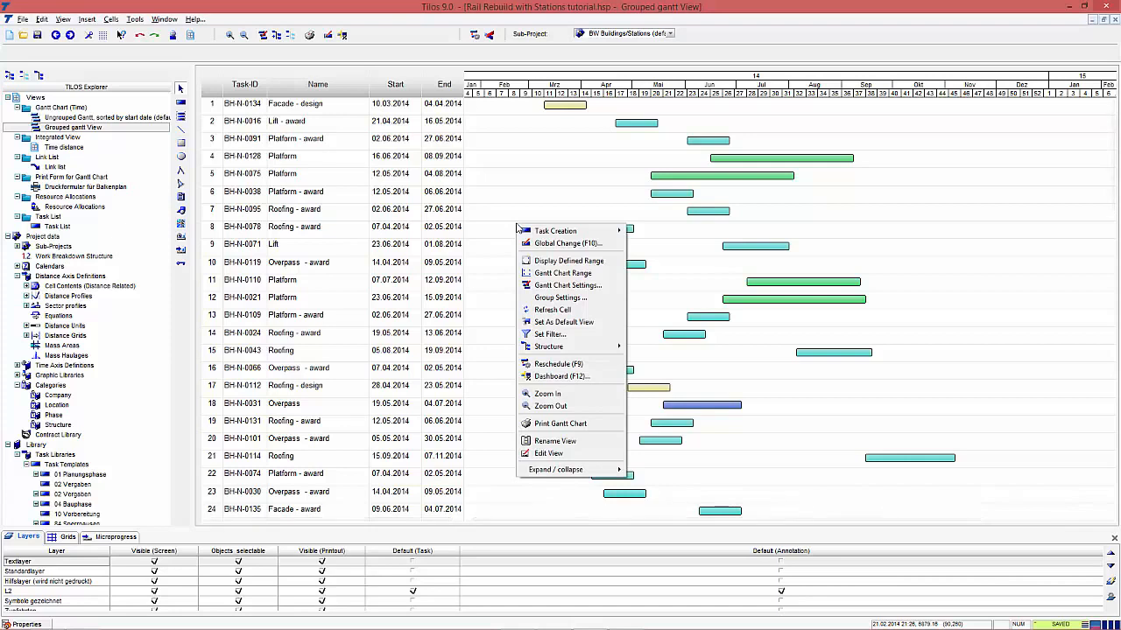
{"action": "left_click", "coordinate": [561, 298]}
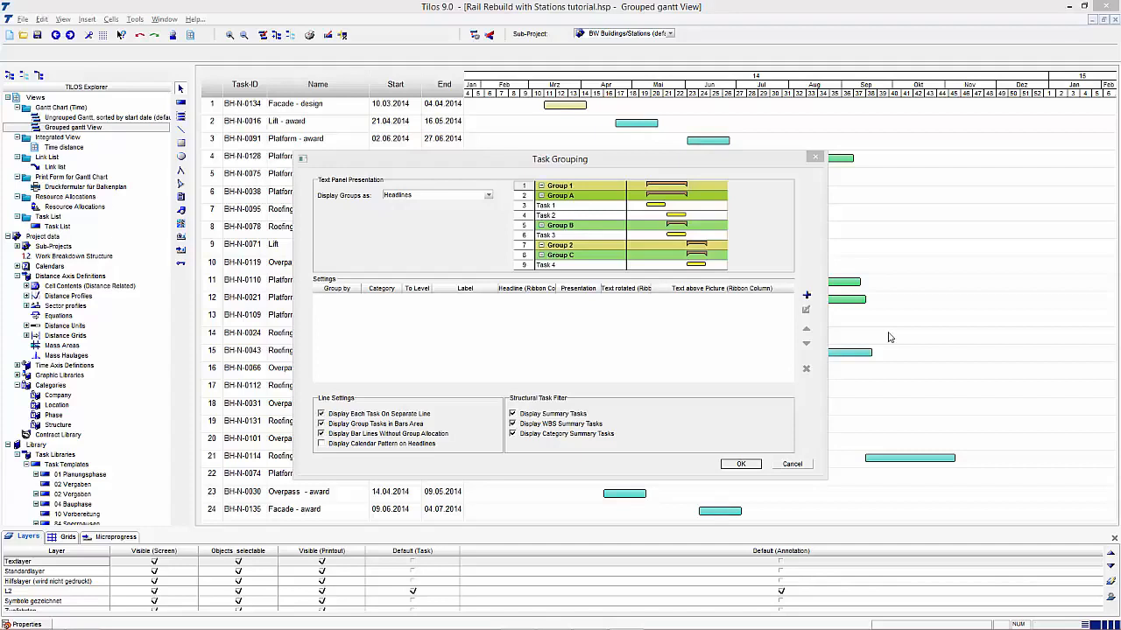
{"action": "left_click", "coordinate": [807, 296]}
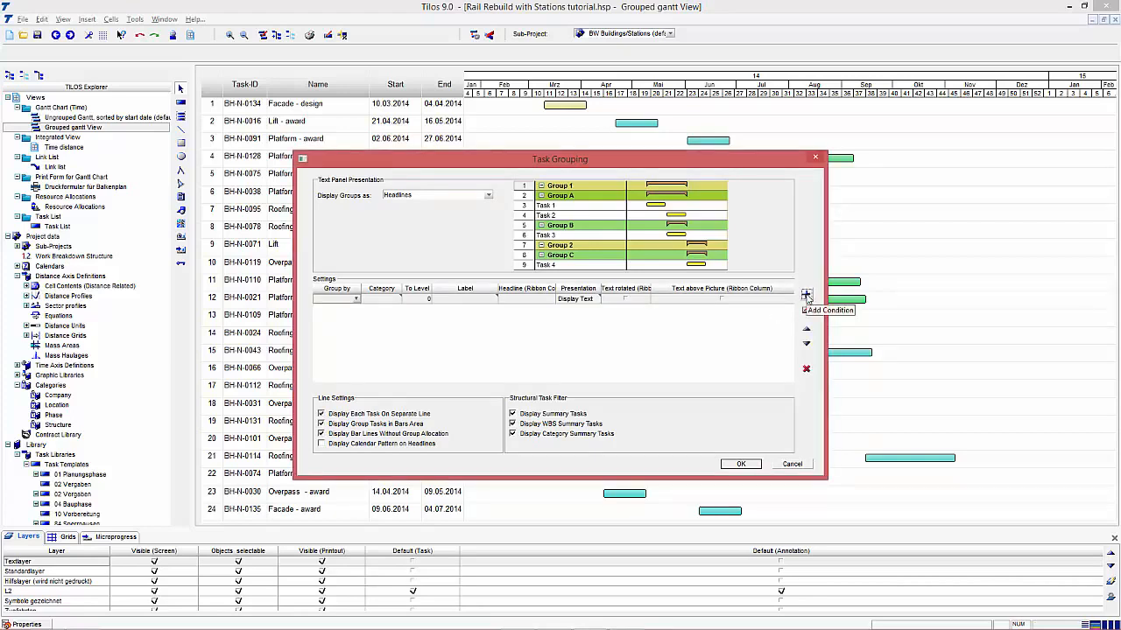
{"action": "left_click", "coordinate": [356, 300]}
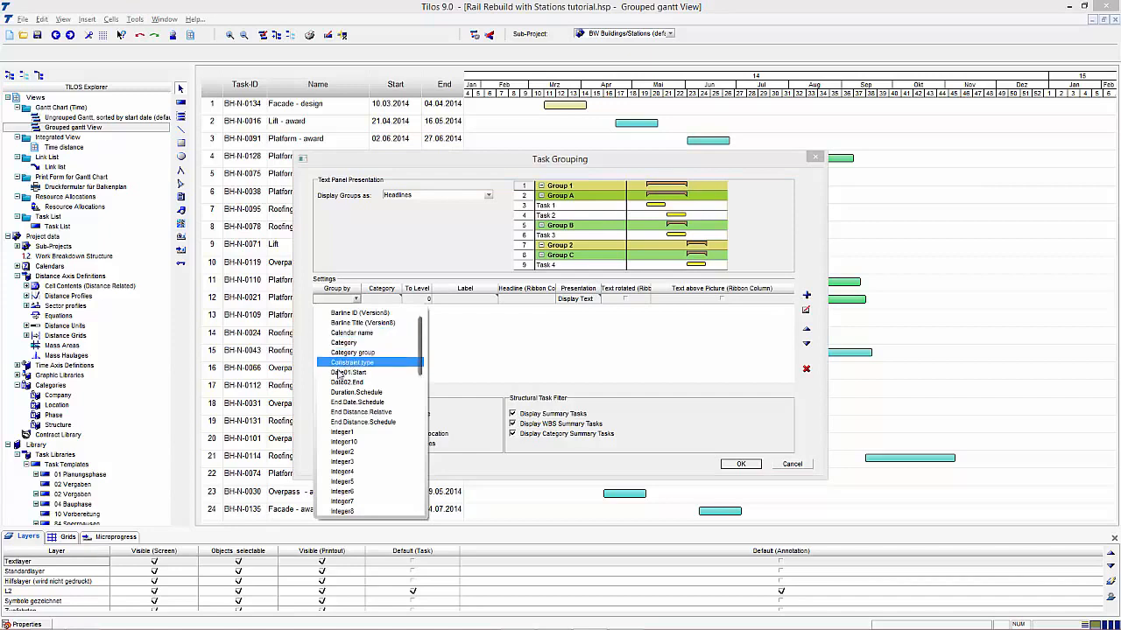
{"action": "scroll", "coordinate": [340, 375], "scroll_direction": "down", "scroll_amount": 6}
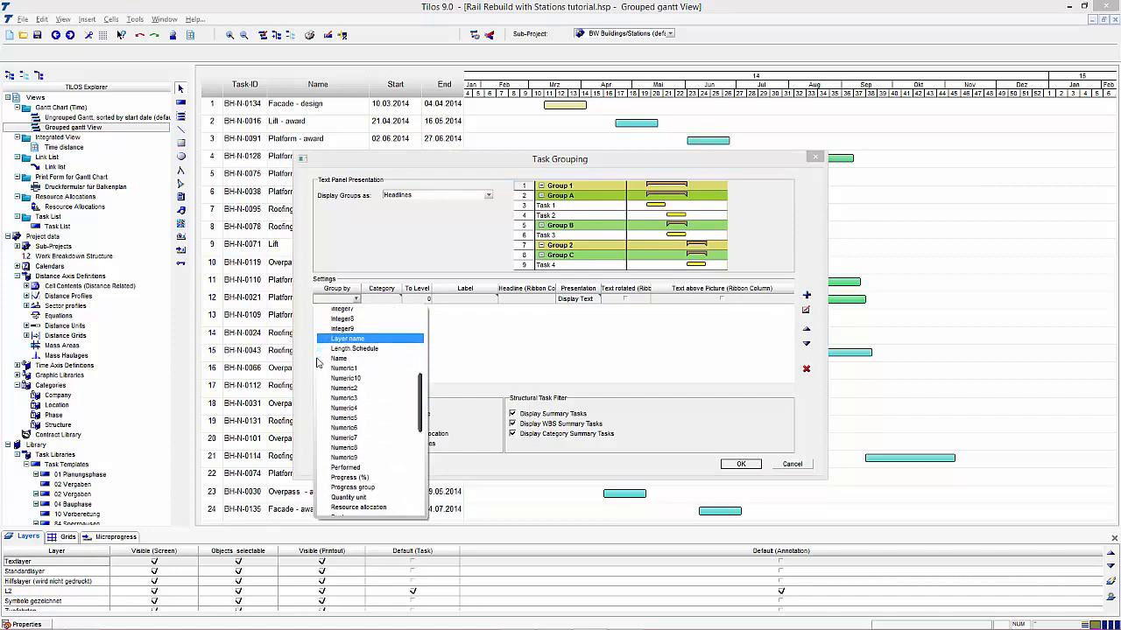
{"action": "scroll", "coordinate": [318, 363], "scroll_direction": "down", "scroll_amount": 3}
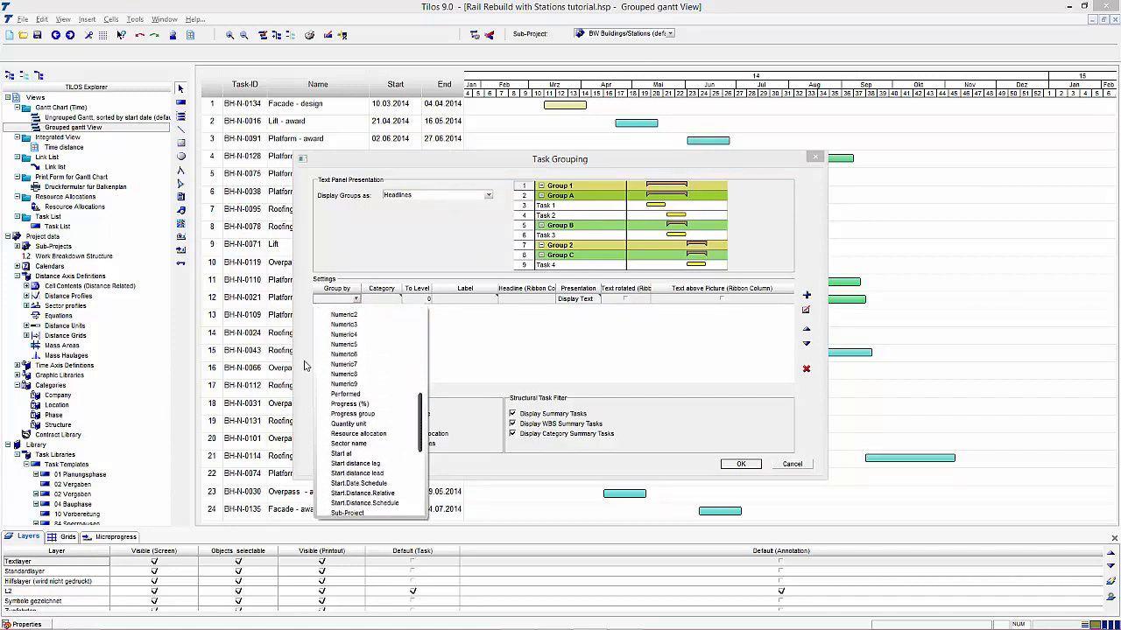
{"action": "scroll", "coordinate": [368, 412], "scroll_direction": "down", "scroll_amount": 7}
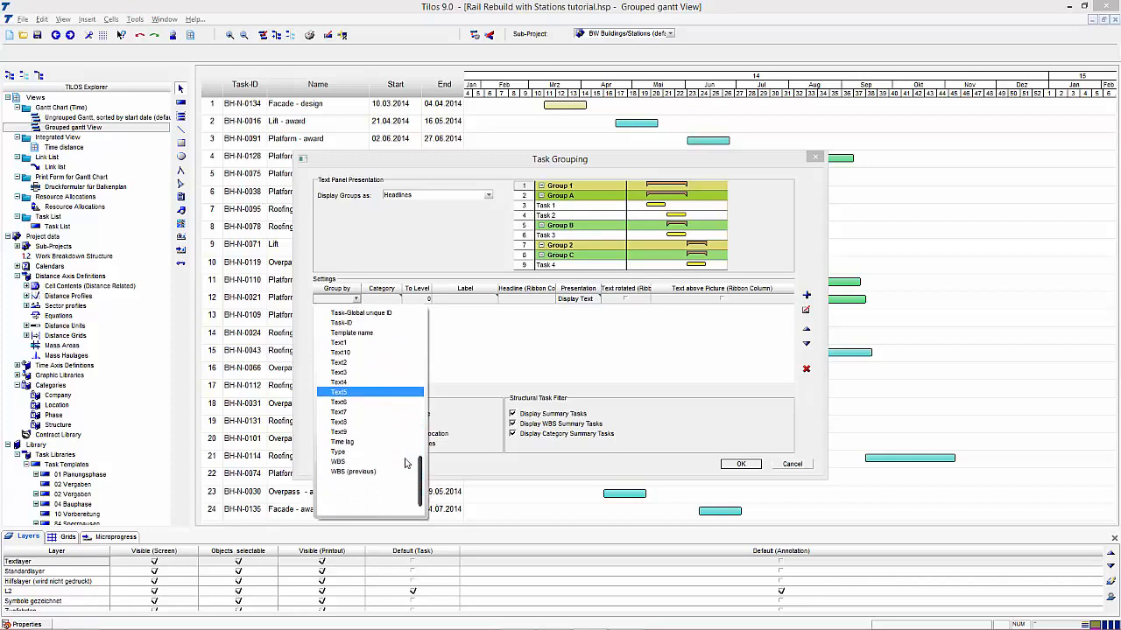
{"action": "scroll", "coordinate": [385, 451], "scroll_direction": "down", "scroll_amount": 1}
{"action": "left_click", "coordinate": [364, 438]}
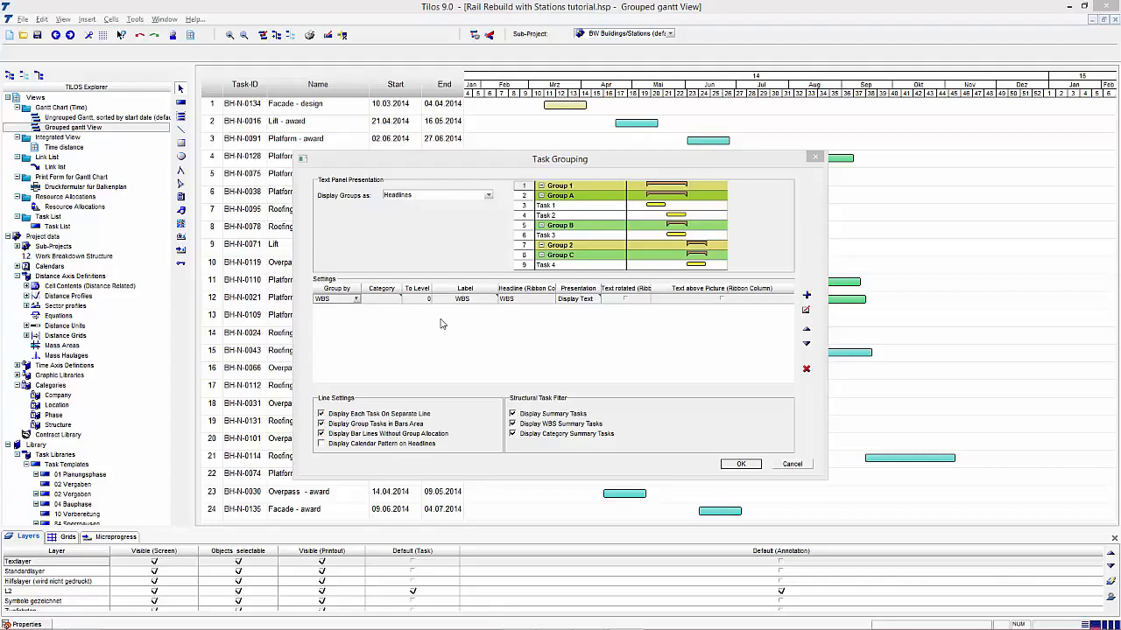
Step: Set the WBS grouping down to level 4 and apply it to the Gantt view
{"action": "left_click", "coordinate": [426, 300]}
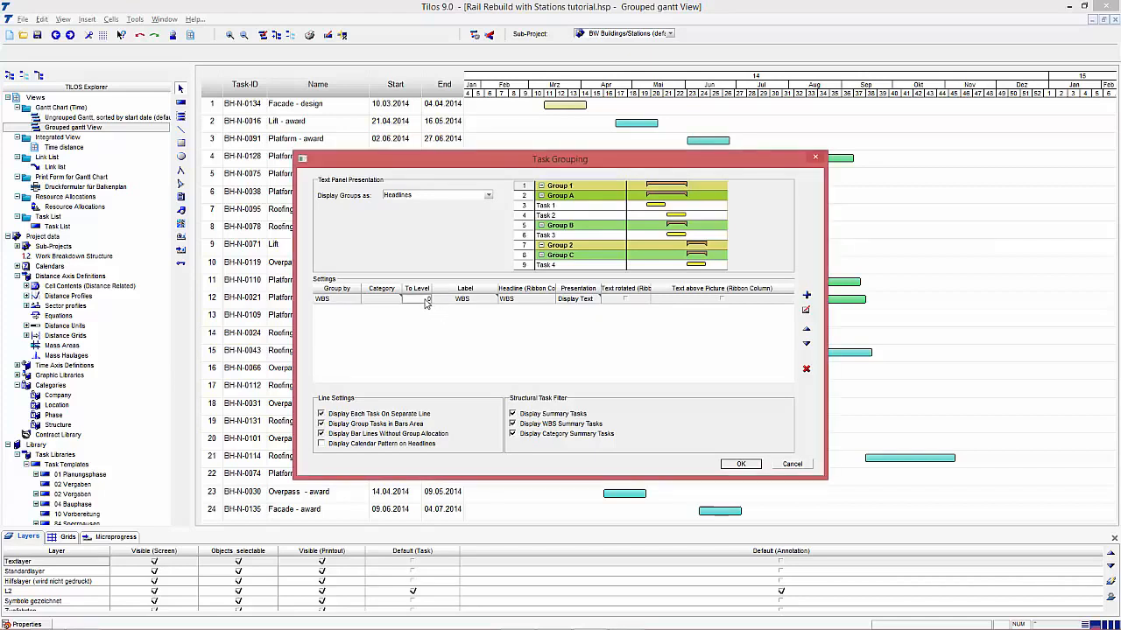
{"action": "type", "text": "4"}
{"action": "key", "text": "Return"}
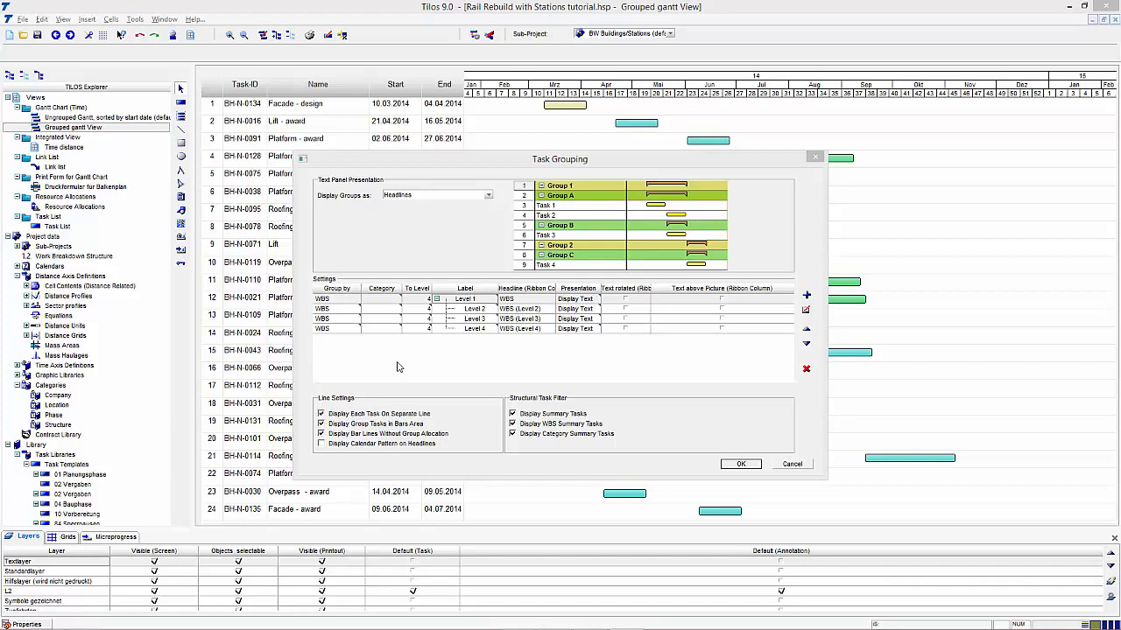
{"action": "left_click", "coordinate": [749, 468]}
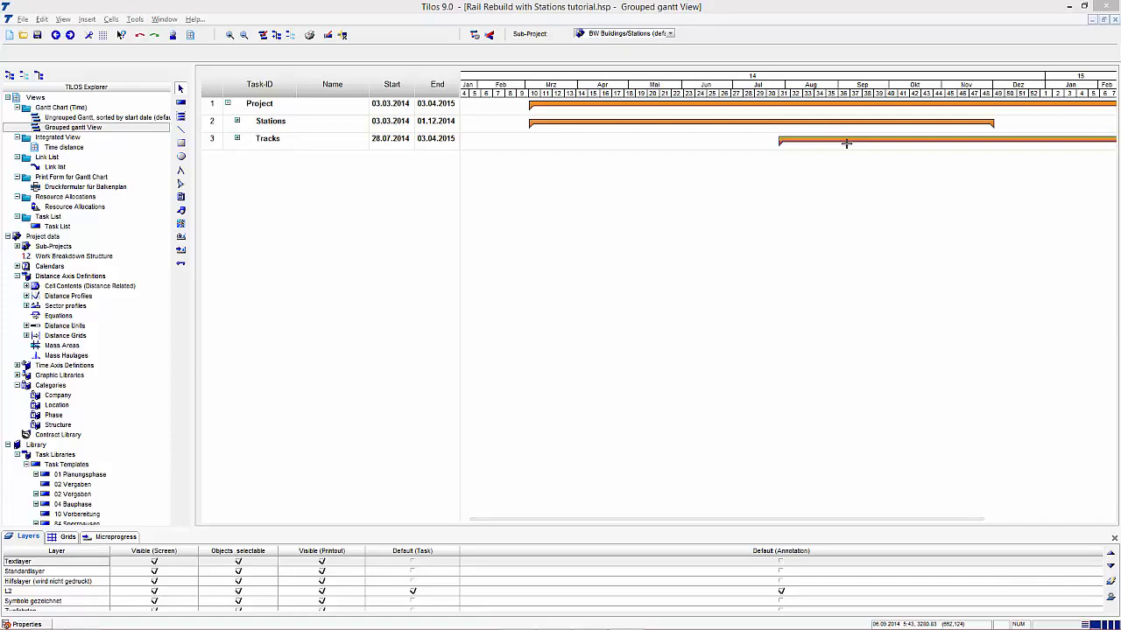
Step: Save the project and expand all groups in the Gantt view
{"action": "key", "text": "ctrl+s"}
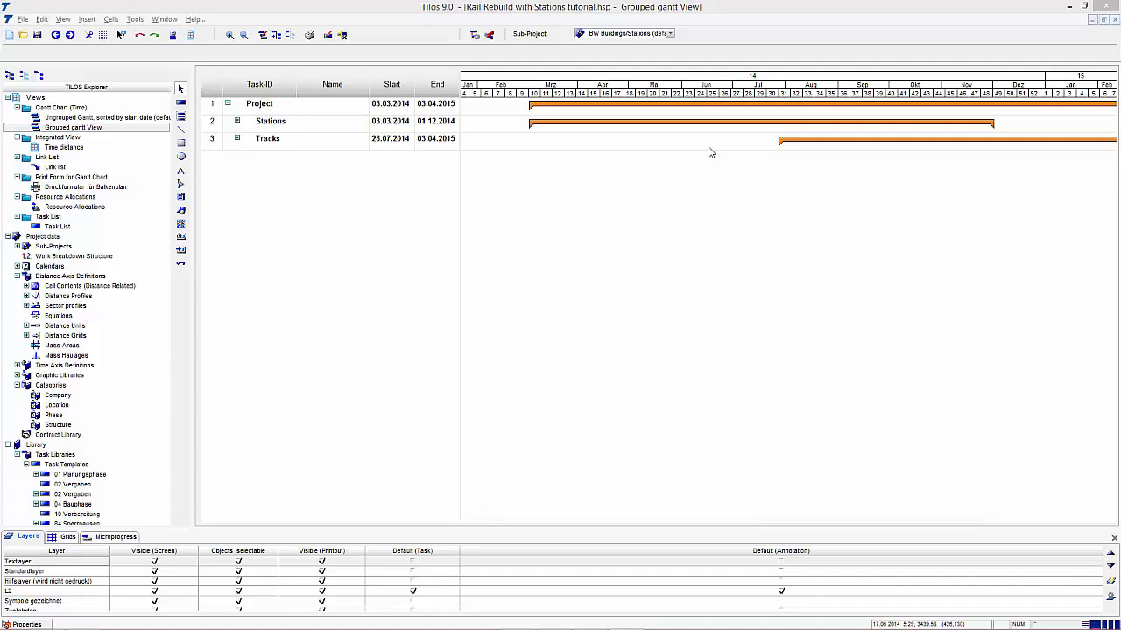
{"action": "right_click", "coordinate": [295, 137]}
{"action": "mouse_move", "coordinate": [348, 208]}
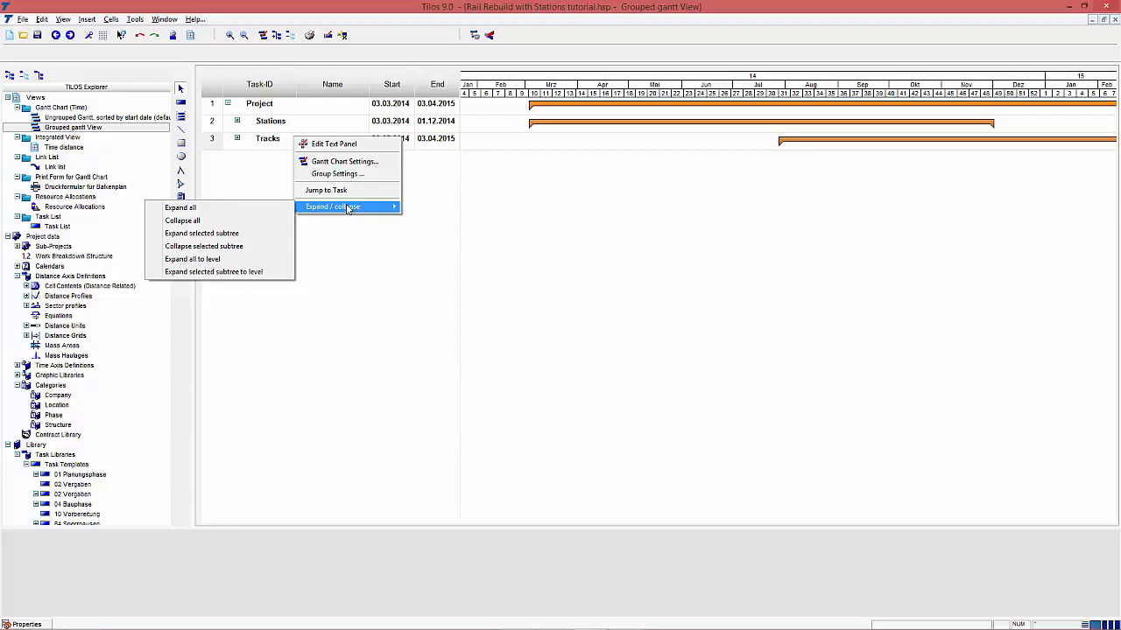
{"action": "left_click", "coordinate": [252, 209]}
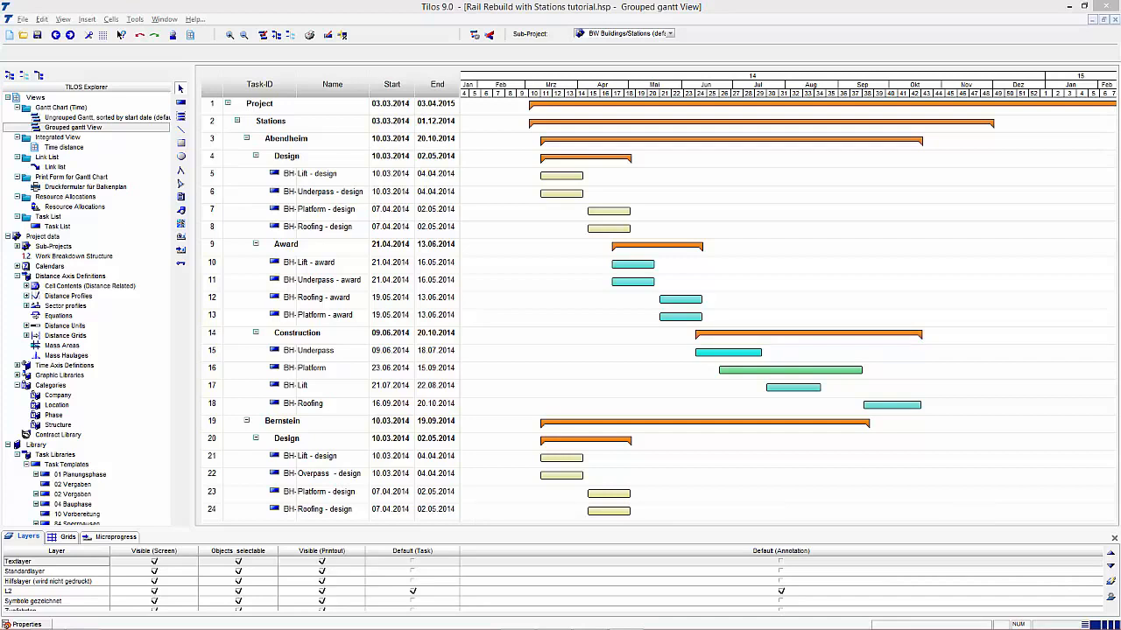
Step: Limit the Gantt view's WBS grouping to level 3 and apply it
{"action": "right_click", "coordinate": [768, 222]}
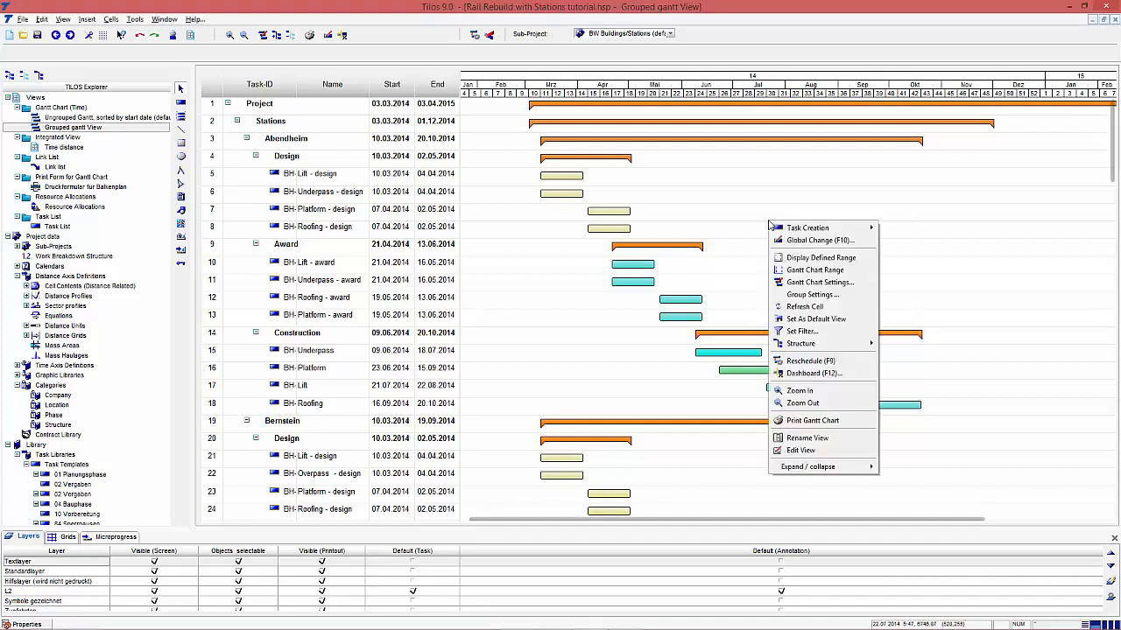
{"action": "left_click", "coordinate": [823, 296]}
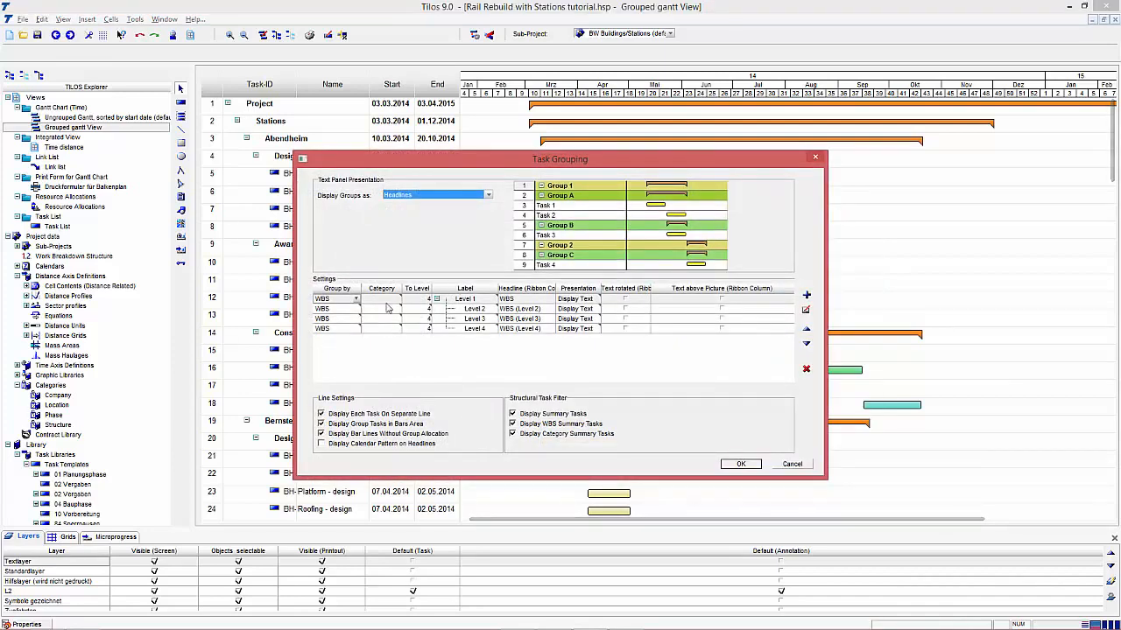
{"action": "type", "text": "3"}
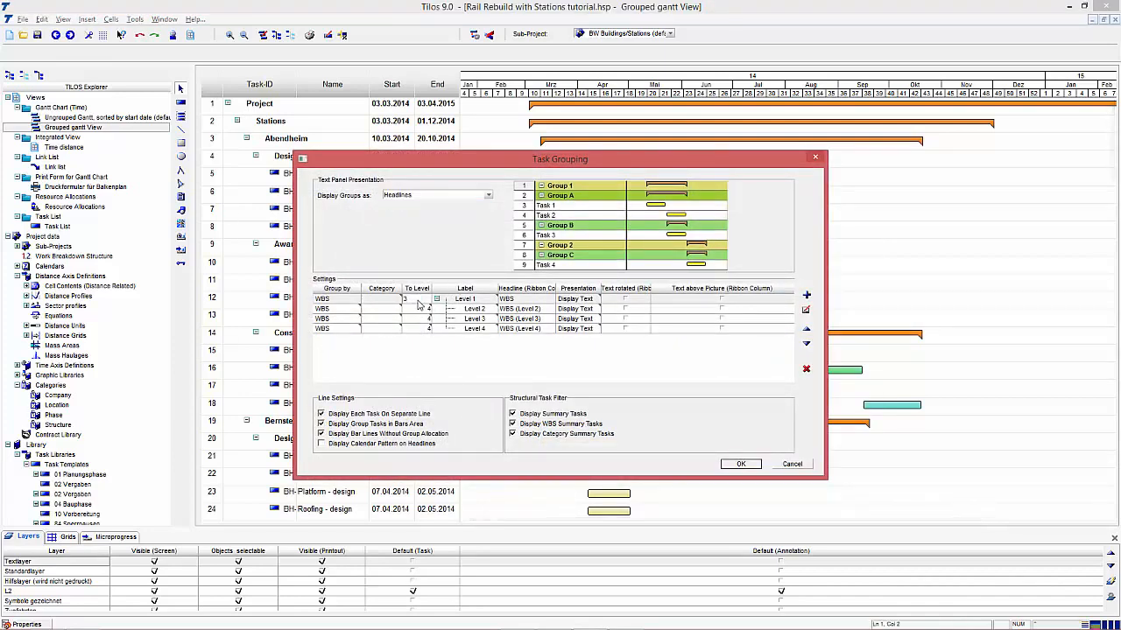
{"action": "key", "text": "Return"}
{"action": "left_click", "coordinate": [427, 321]}
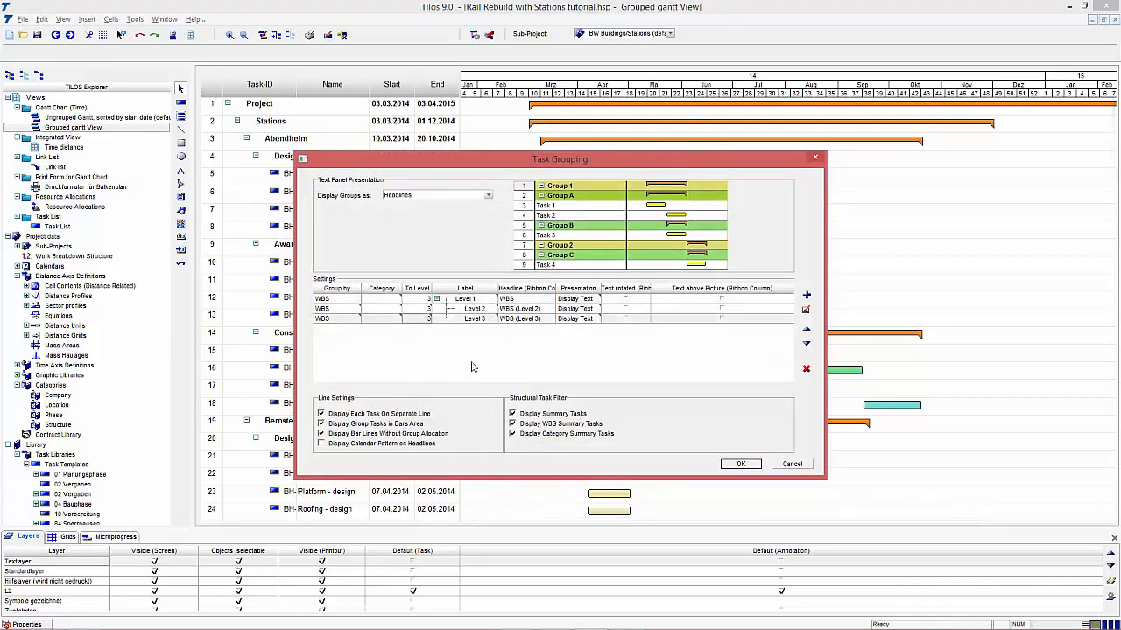
{"action": "left_click", "coordinate": [741, 464]}
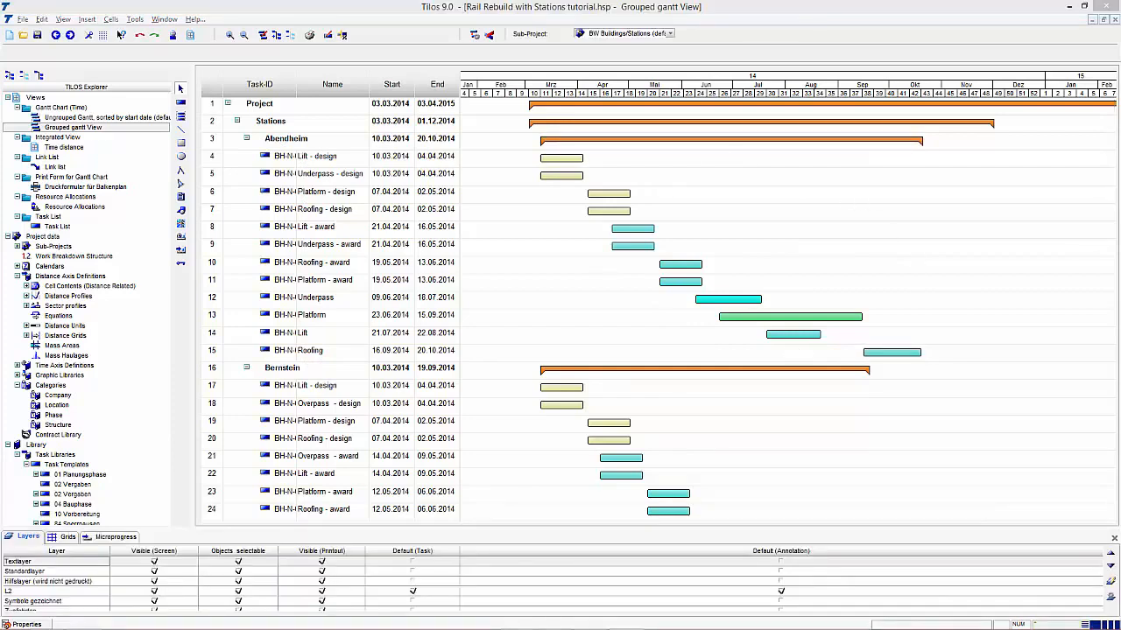
Step: In the task grouping settings, turn off the display of summary tasks, WBS summary tasks and category summary tasks
{"action": "right_click", "coordinate": [820, 257]}
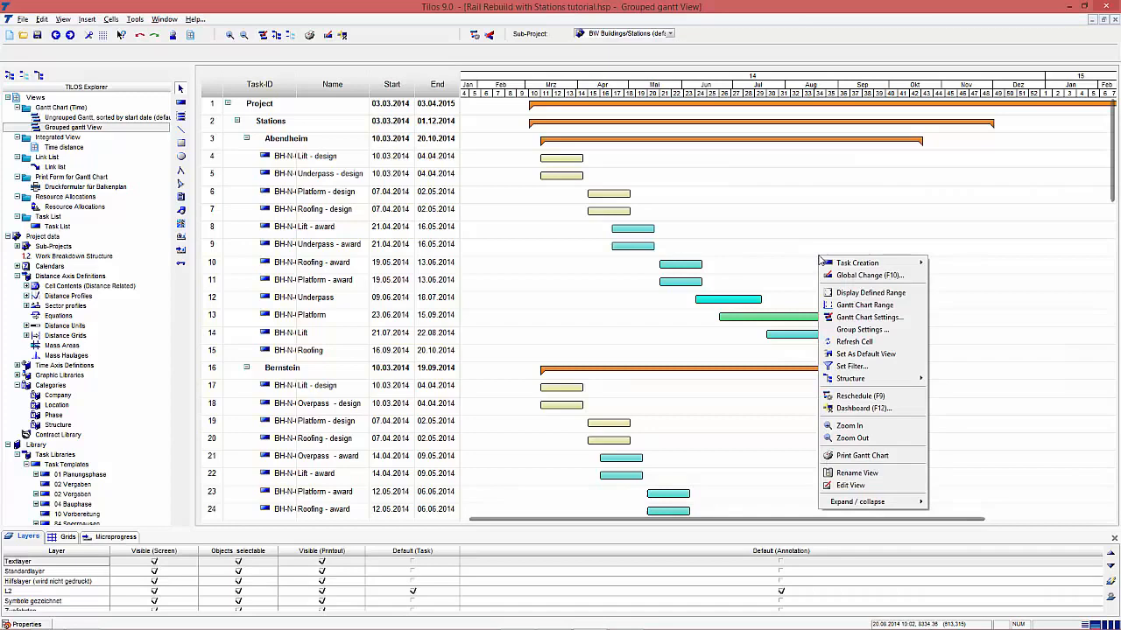
{"action": "left_click", "coordinate": [880, 329]}
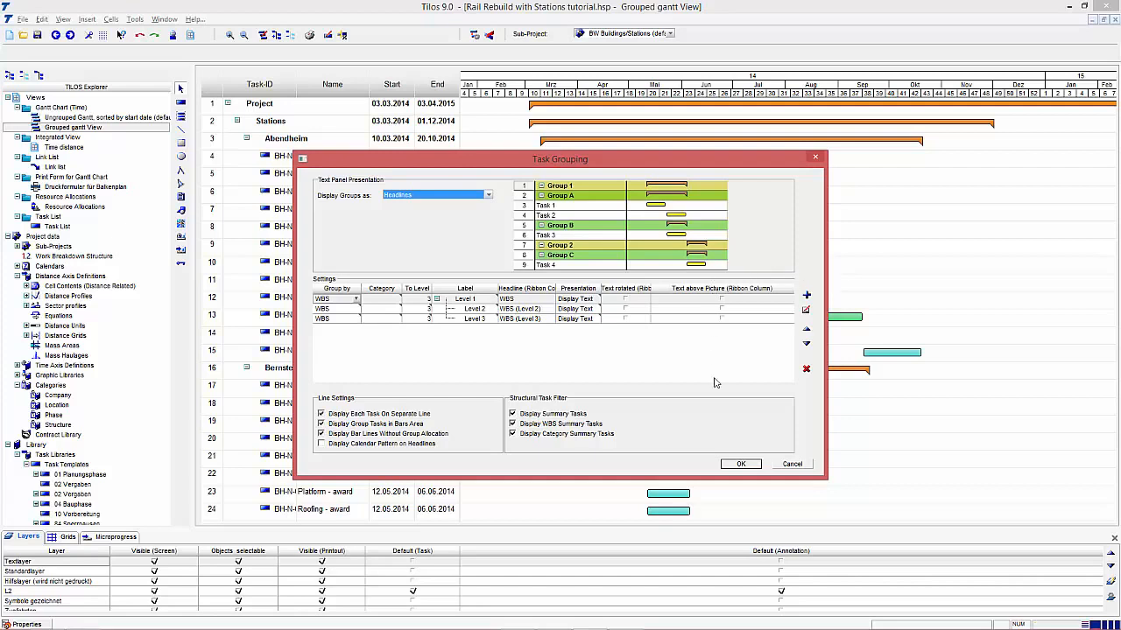
{"action": "left_click", "coordinate": [554, 415]}
{"action": "left_click", "coordinate": [550, 424]}
{"action": "left_click", "coordinate": [552, 432]}
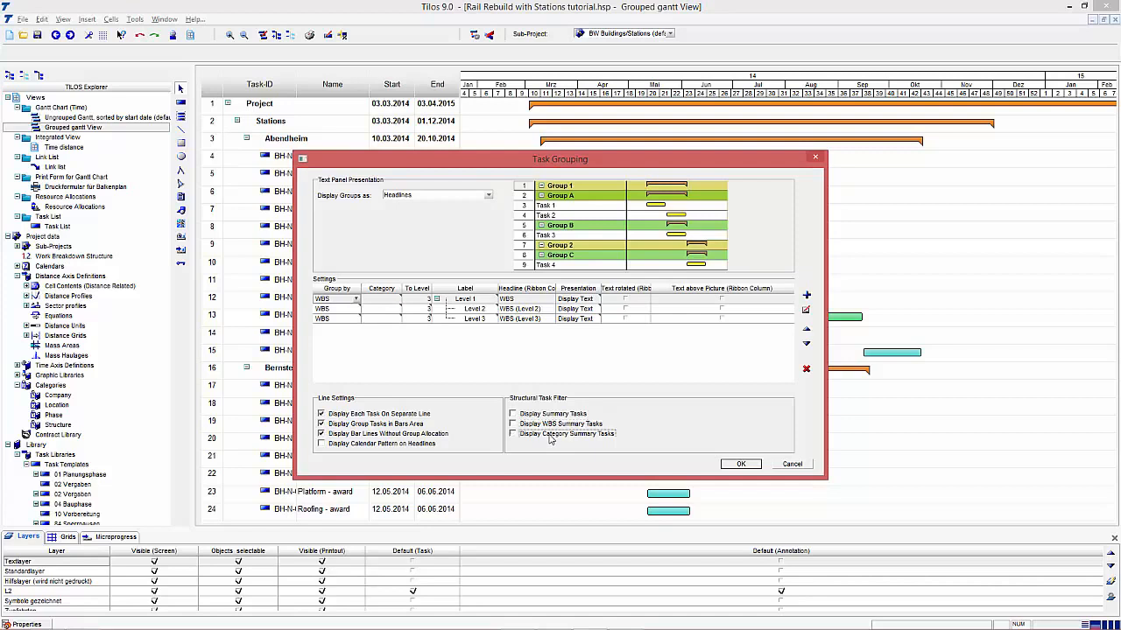
{"action": "left_click", "coordinate": [746, 461]}
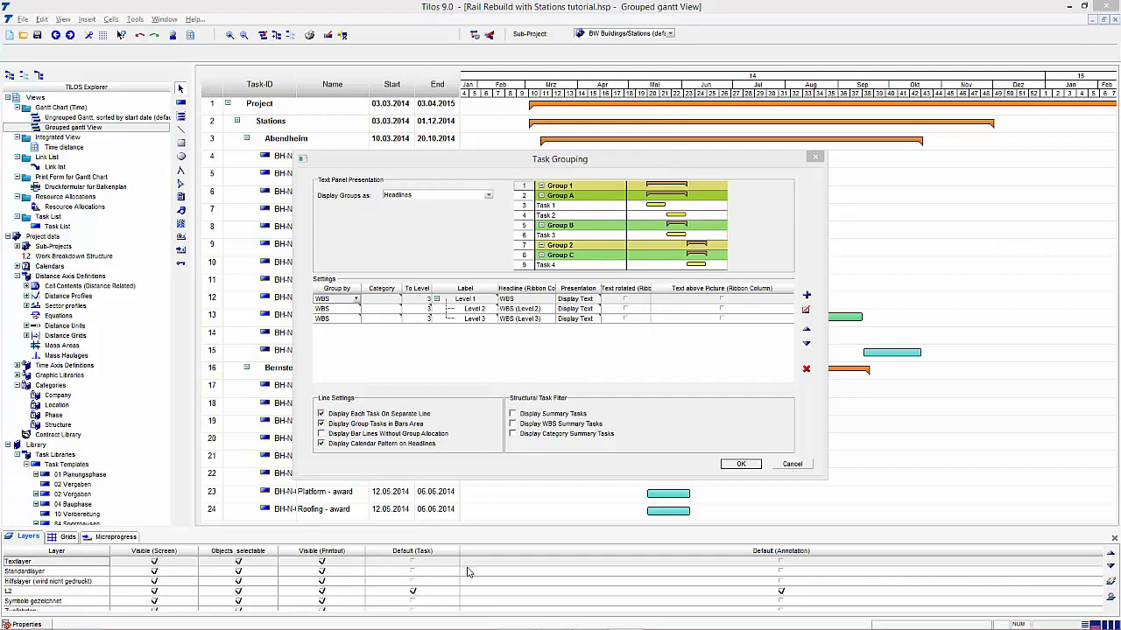
Step: Turn off separate lines per task and bar lines without group allocation, keep group tasks in the bars area, show calendar patterns on headlines, and apply
{"action": "left_click", "coordinate": [346, 425]}
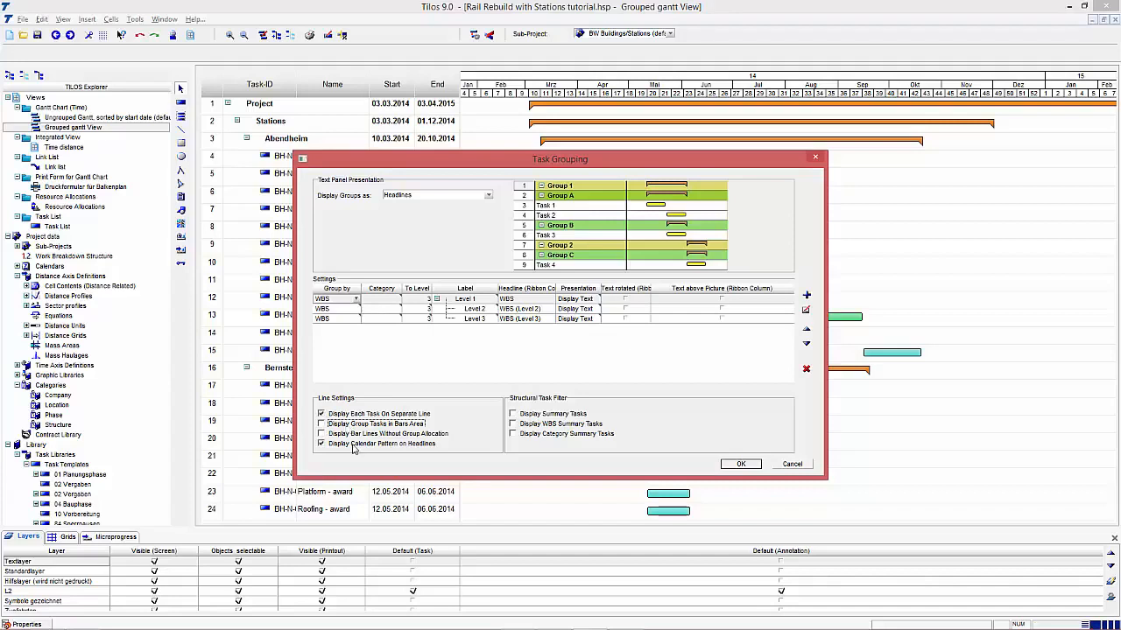
{"action": "left_click", "coordinate": [351, 433]}
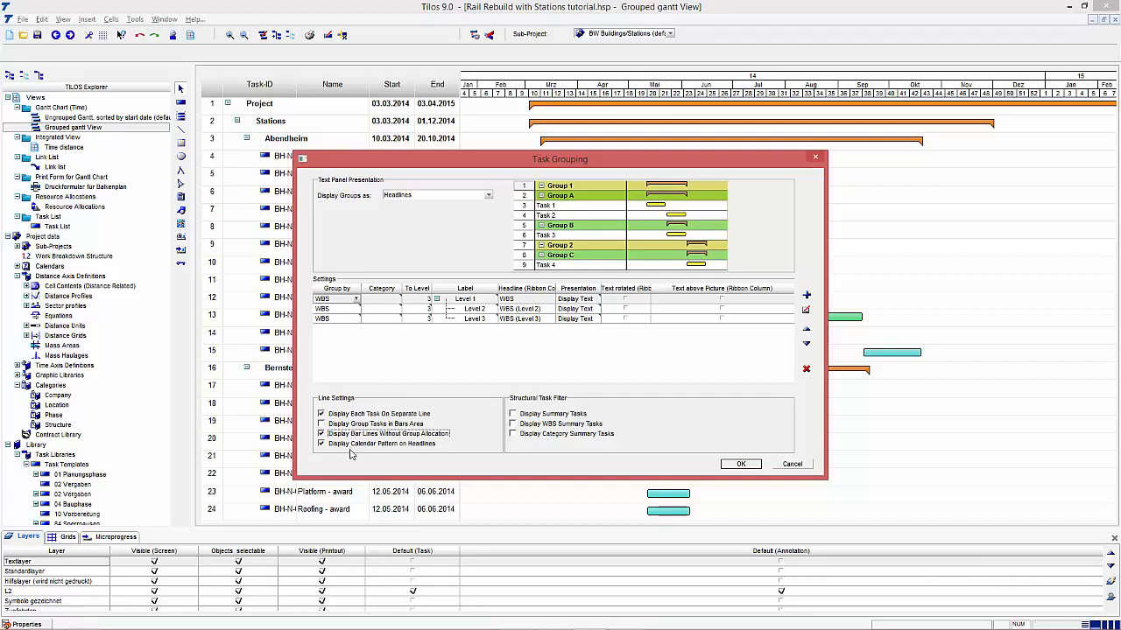
{"action": "left_click", "coordinate": [350, 445]}
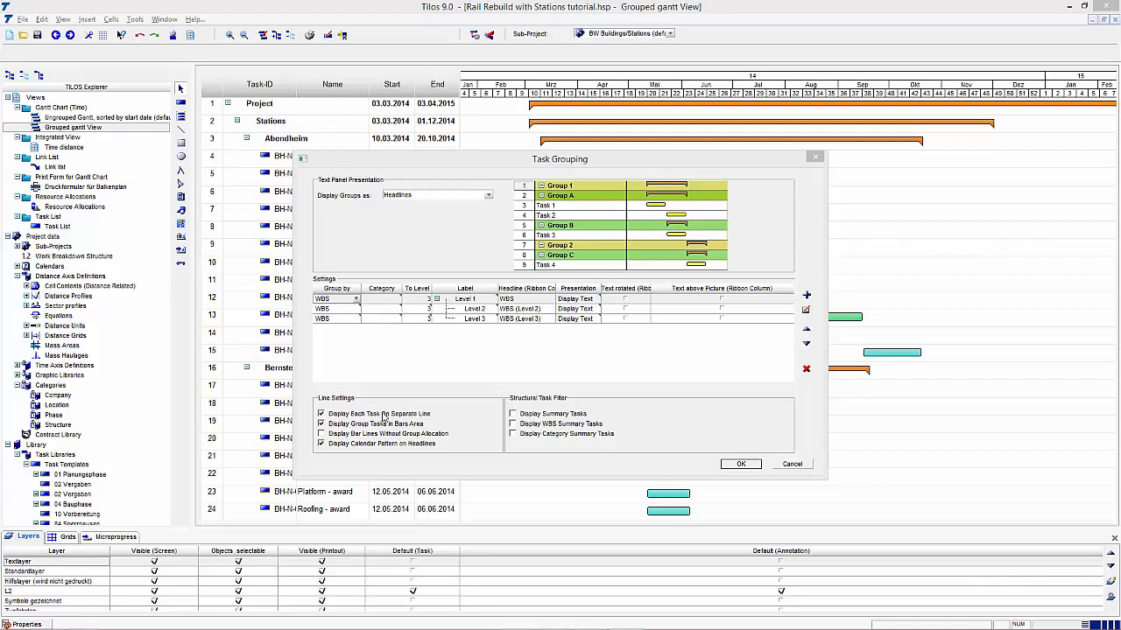
{"action": "left_click", "coordinate": [383, 417]}
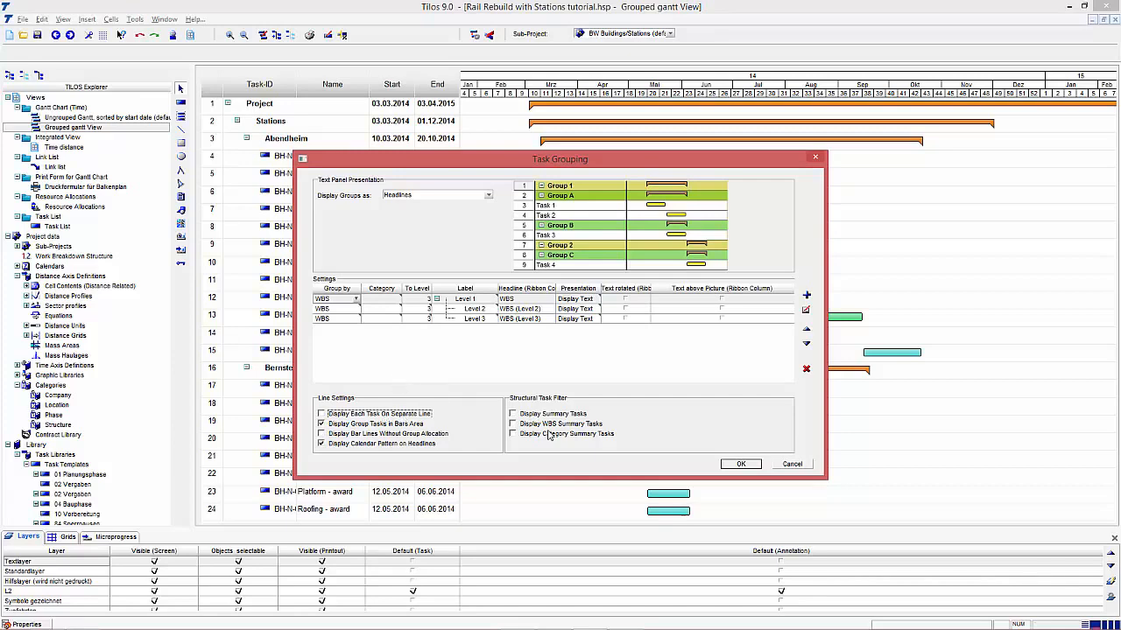
{"action": "left_click", "coordinate": [743, 468]}
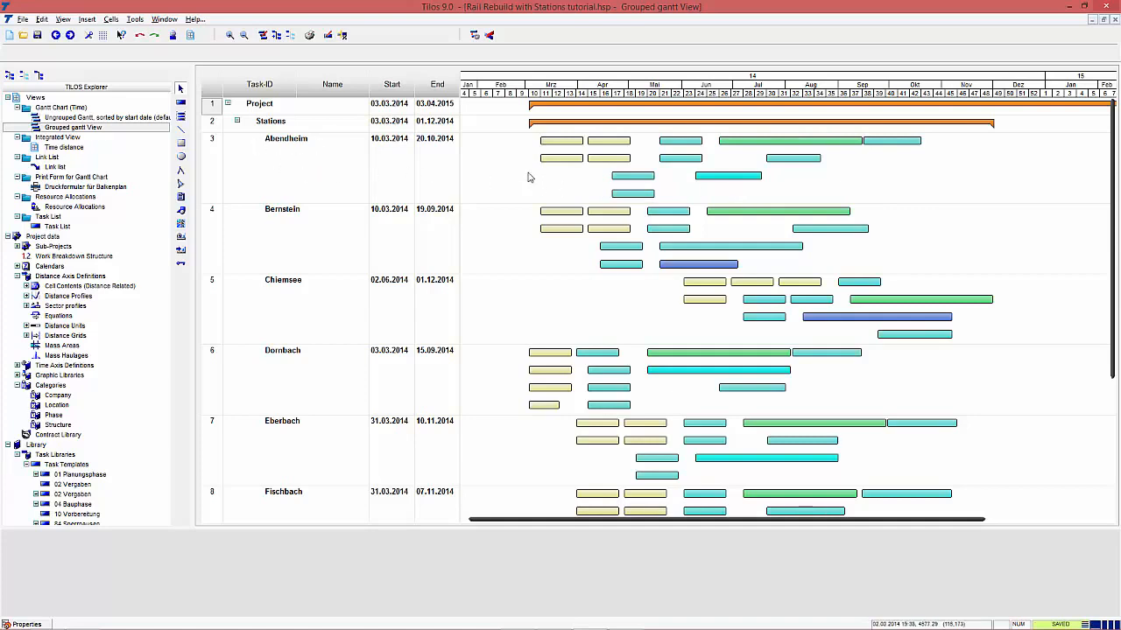
Step: Add a second grouping condition by Sector name below the WBS levels and apply it to the Gantt view
{"action": "right_click", "coordinate": [858, 253]}
{"action": "left_click", "coordinate": [893, 323]}
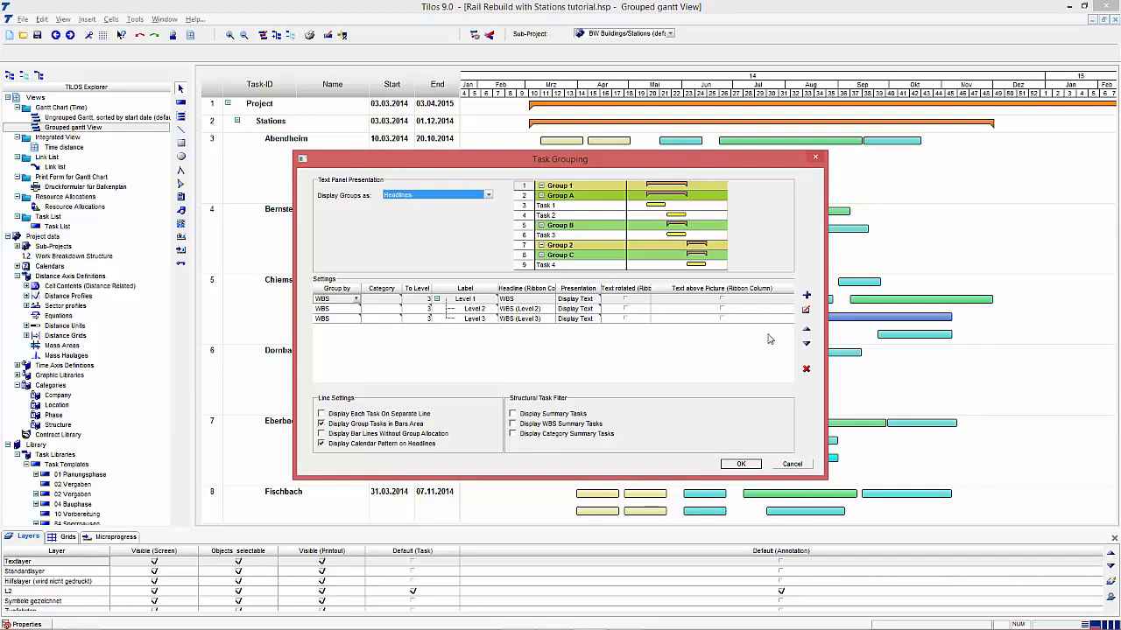
{"action": "left_click", "coordinate": [807, 295]}
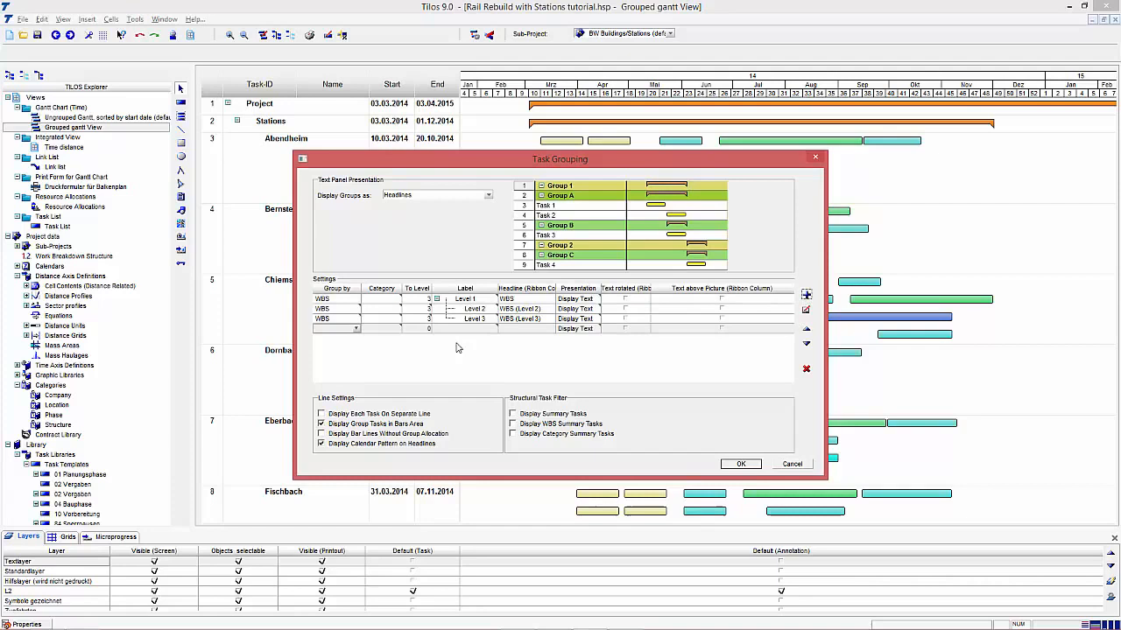
{"action": "left_click", "coordinate": [356, 328]}
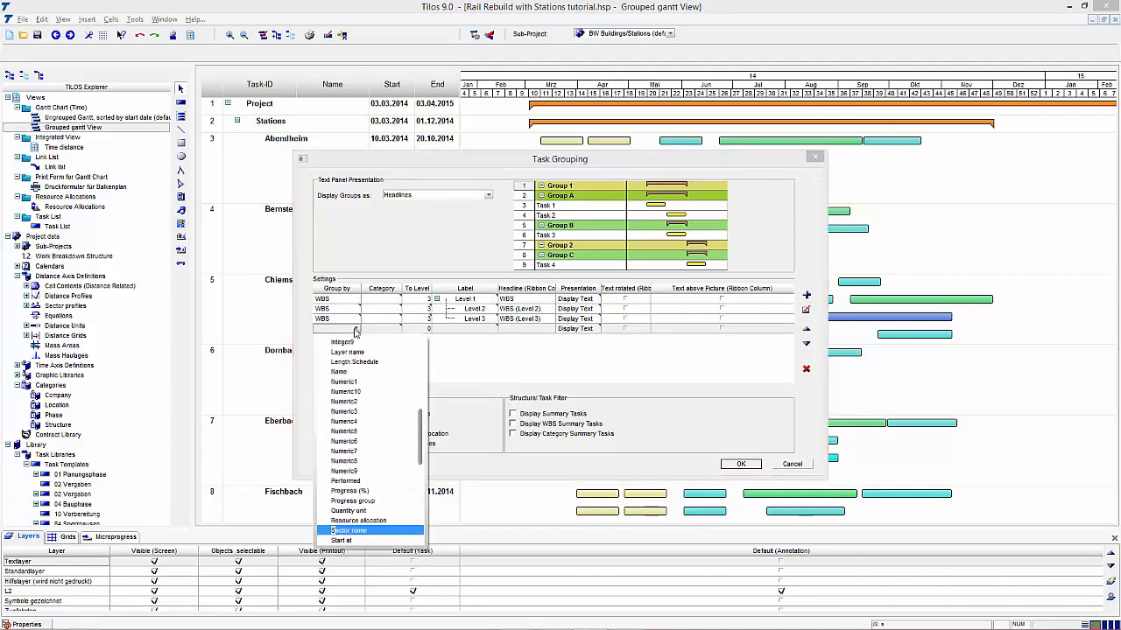
{"action": "left_click", "coordinate": [363, 530]}
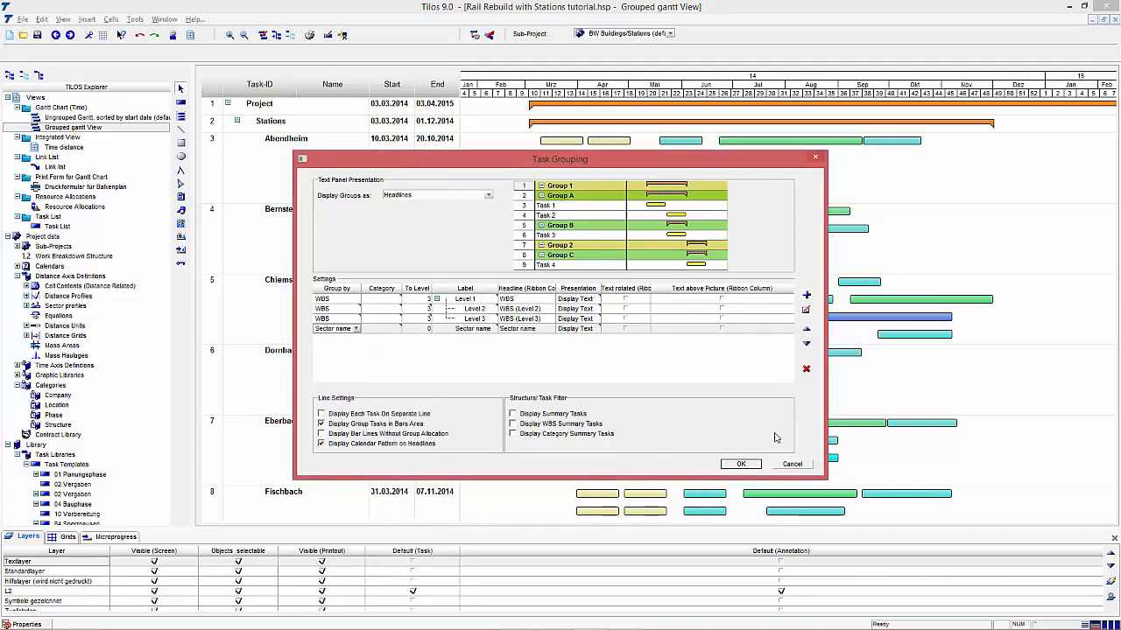
{"action": "left_click", "coordinate": [741, 465]}
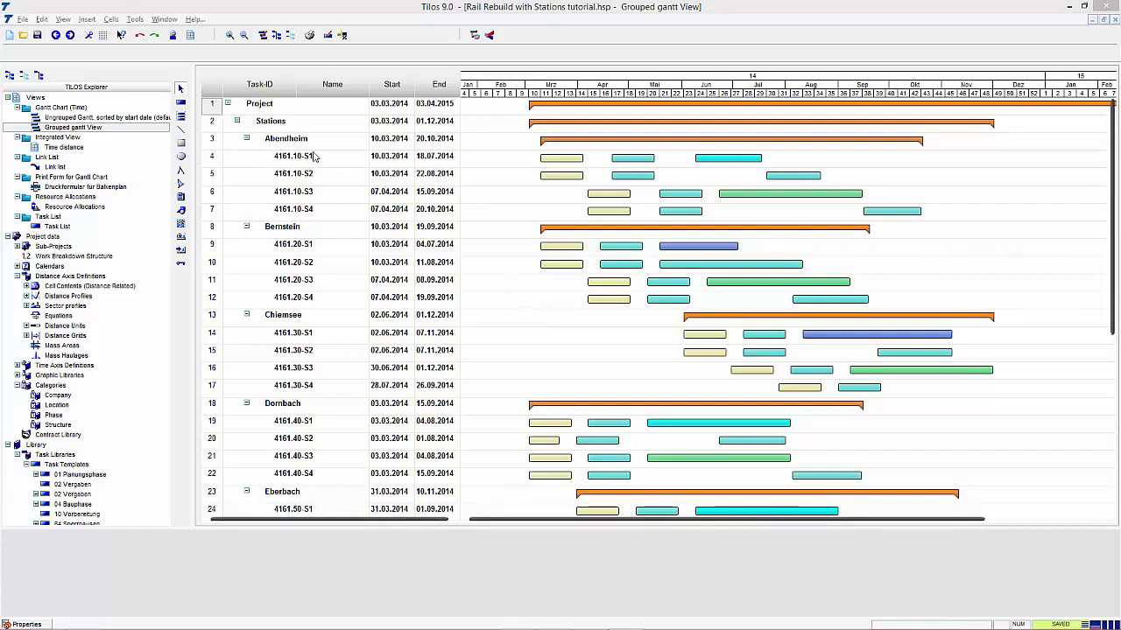
{"action": "left_click", "coordinate": [565, 158]}
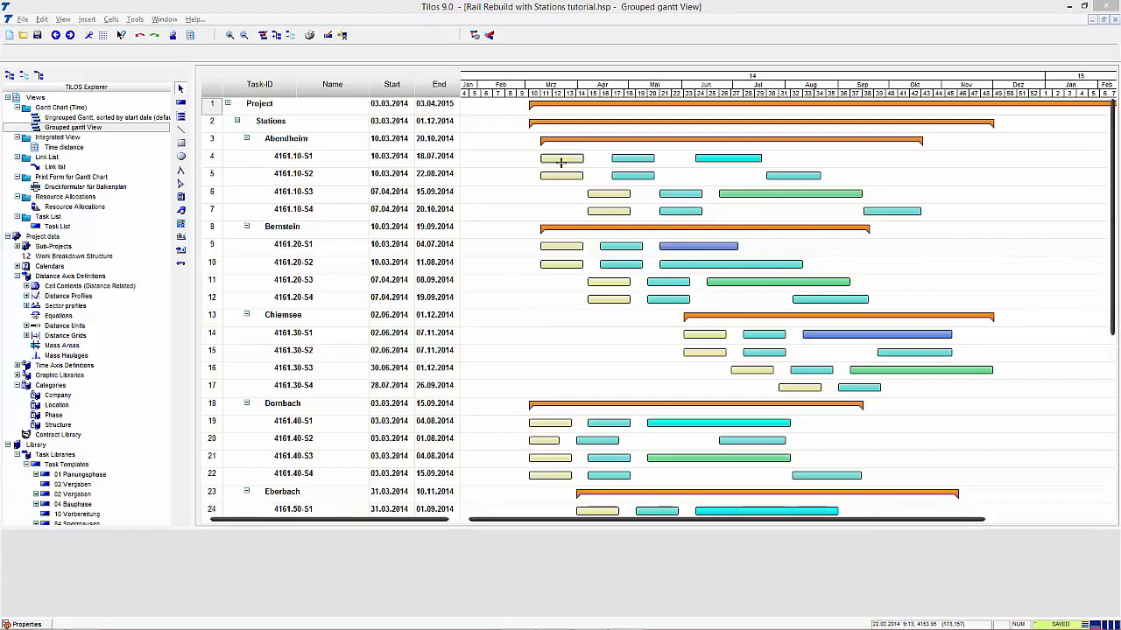
Step: Examine the task bars in the 4161.10-S1 sector row under Abendheim by selecting them one after another
{"action": "left_click", "coordinate": [632, 158]}
{"action": "left_click", "coordinate": [727, 159]}
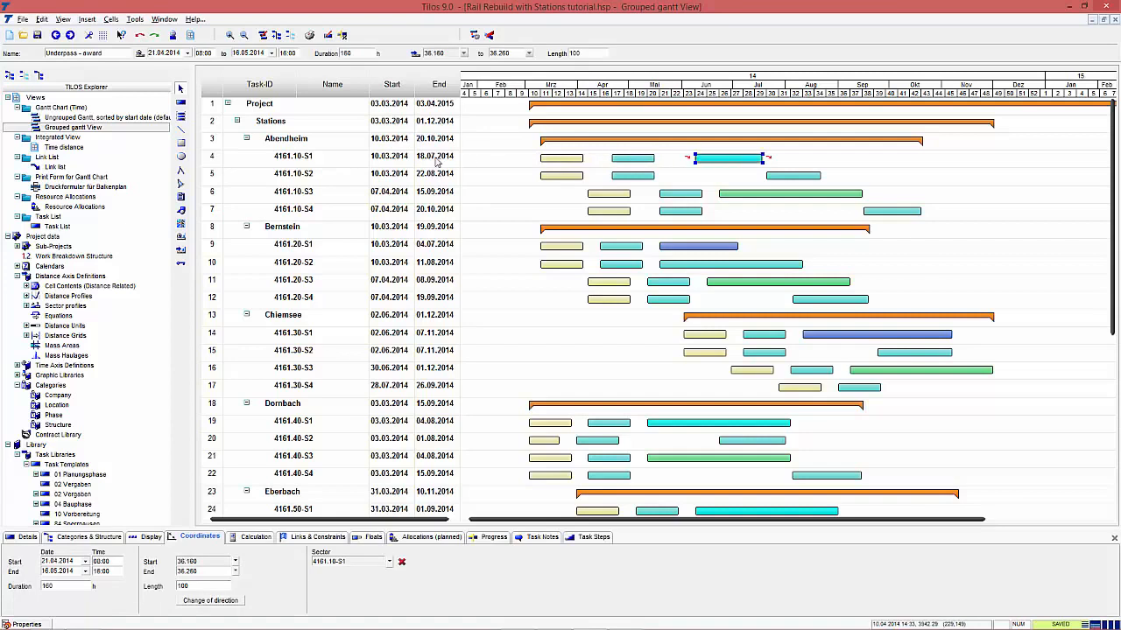
{"action": "left_click", "coordinate": [563, 160]}
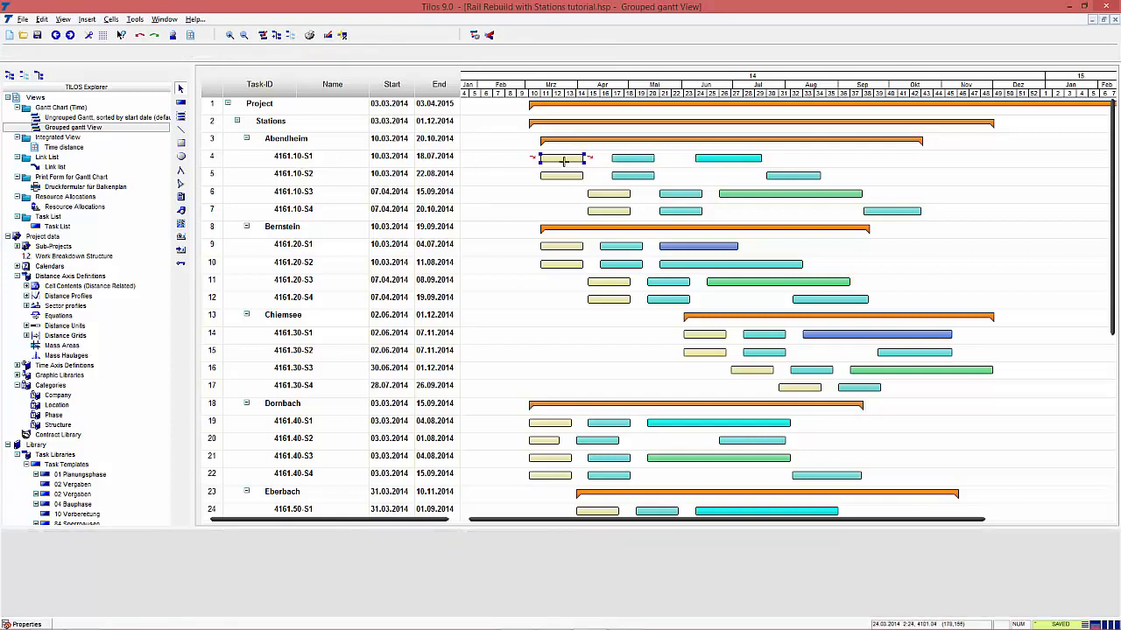
{"action": "left_click", "coordinate": [578, 364]}
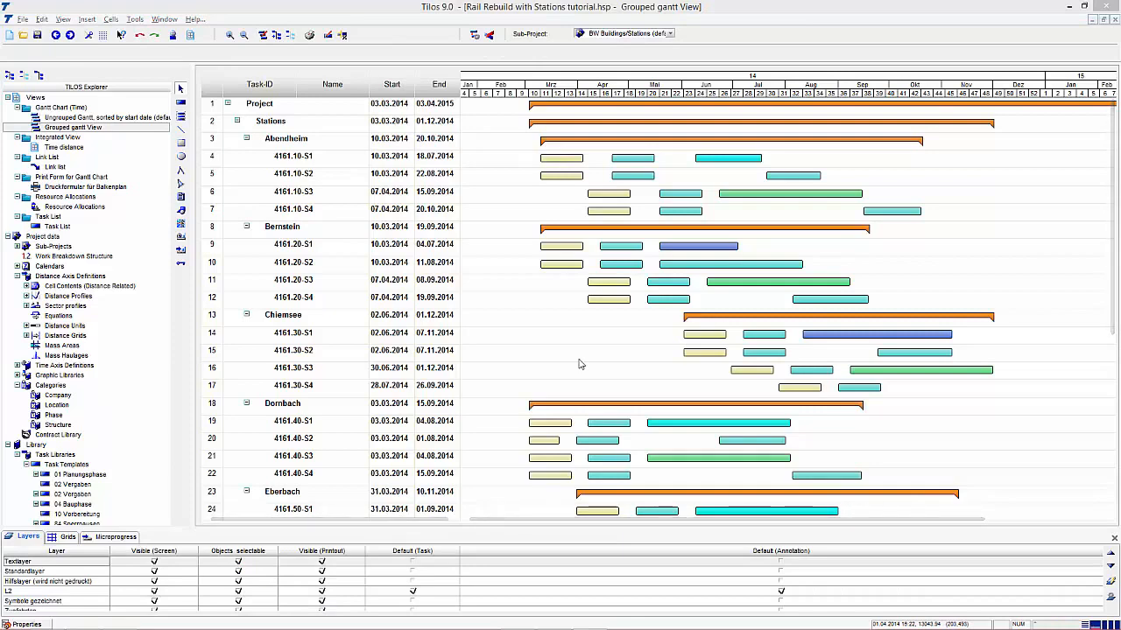
Step: Open the grouping properties of the Gantt view's first WBS level and review the available Group Name options
{"action": "right_click", "coordinate": [578, 363]}
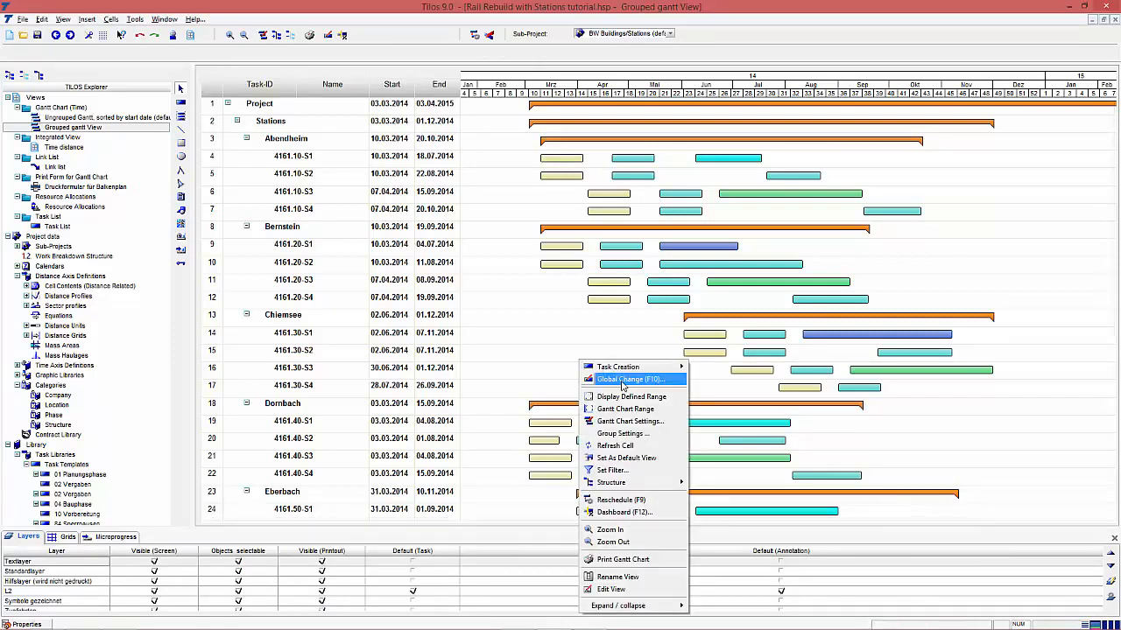
{"action": "left_click", "coordinate": [647, 435]}
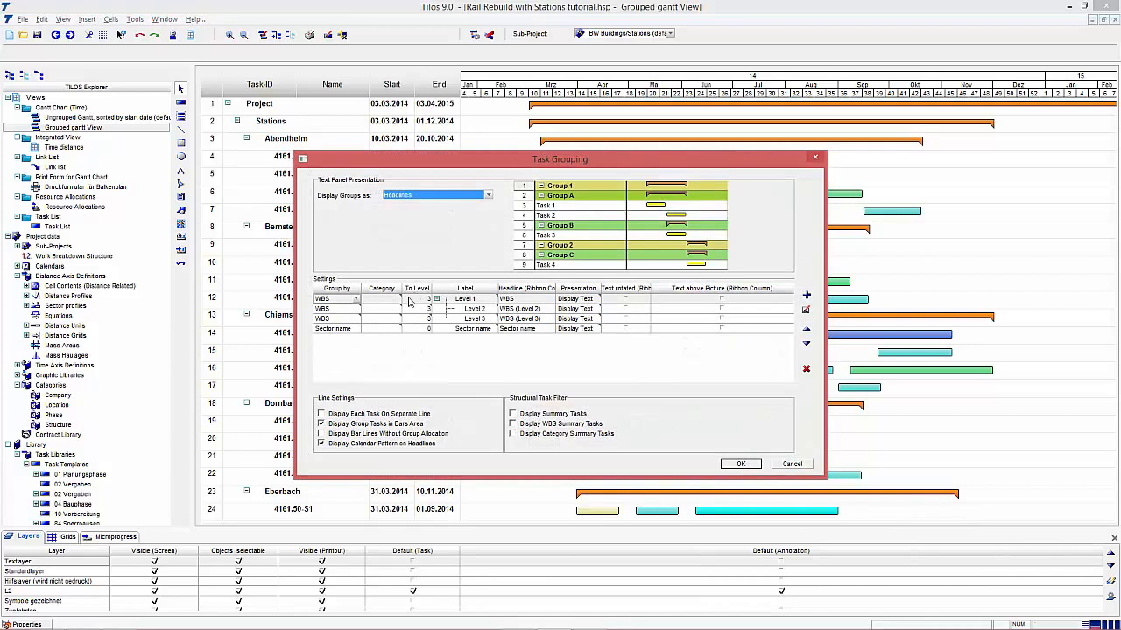
{"action": "double_click", "coordinate": [409, 301]}
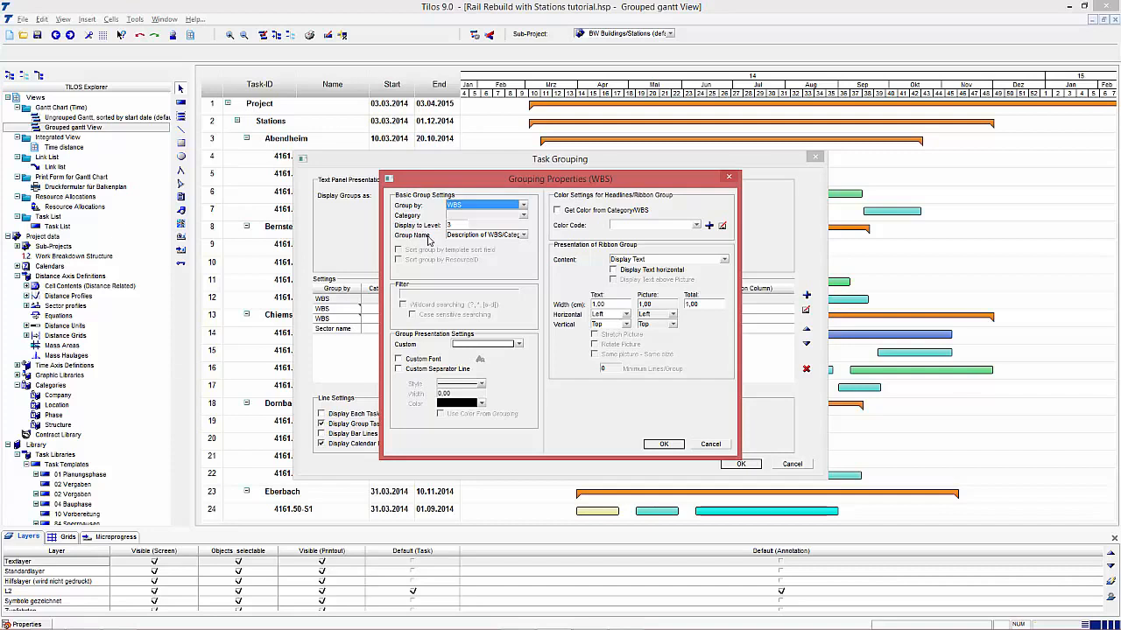
{"action": "left_click", "coordinate": [525, 237]}
{"action": "left_click", "coordinate": [526, 238]}
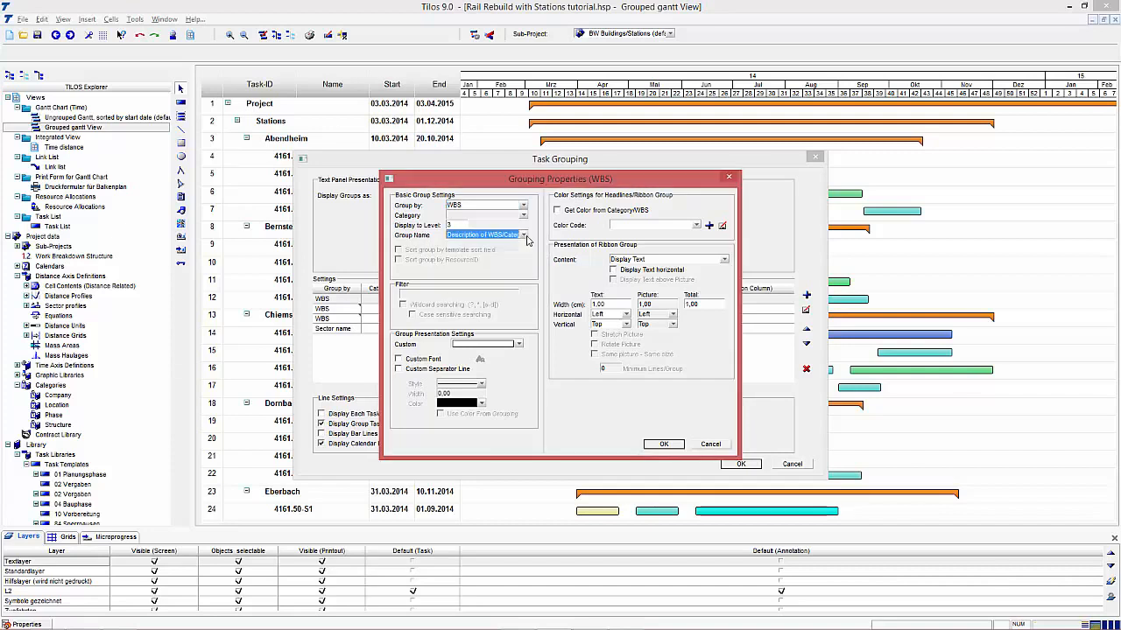
{"action": "left_click", "coordinate": [526, 238]}
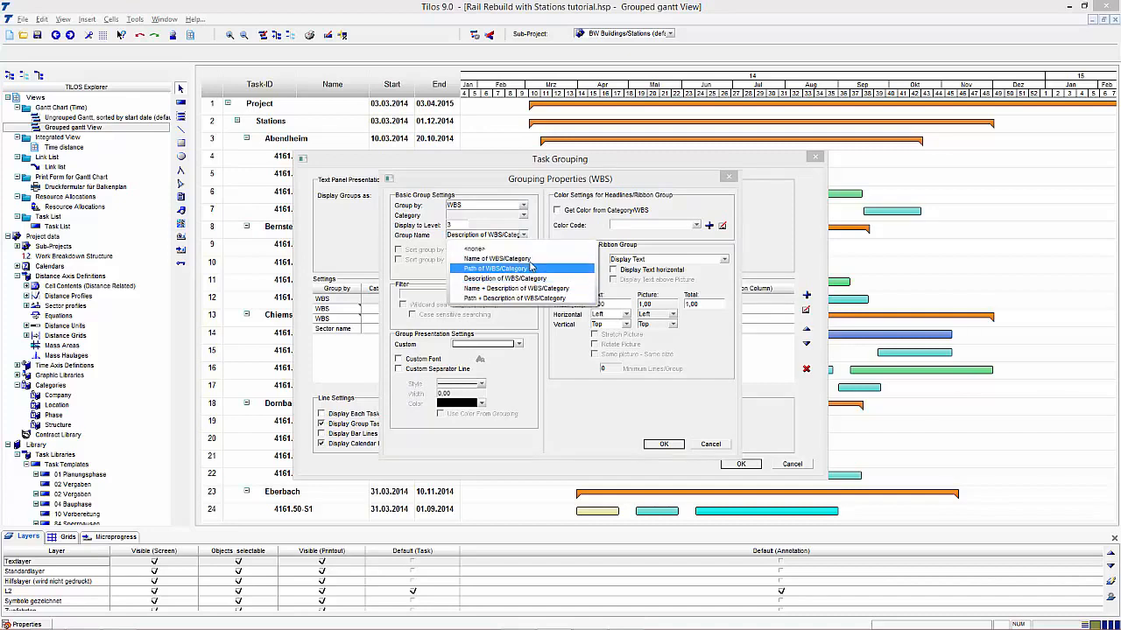
{"action": "left_click", "coordinate": [543, 236]}
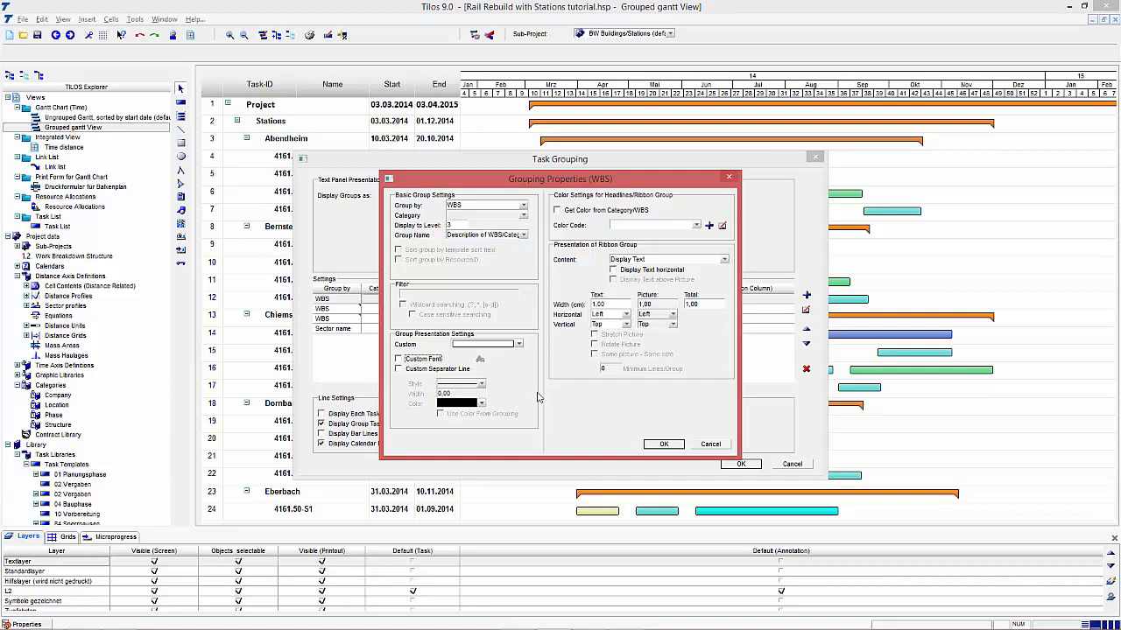
Step: Give the WBS level 1 headline a cyan background and a custom bold Calibri font of size 12, and apply the grouping
{"action": "left_click", "coordinate": [523, 345]}
{"action": "left_click", "coordinate": [562, 370]}
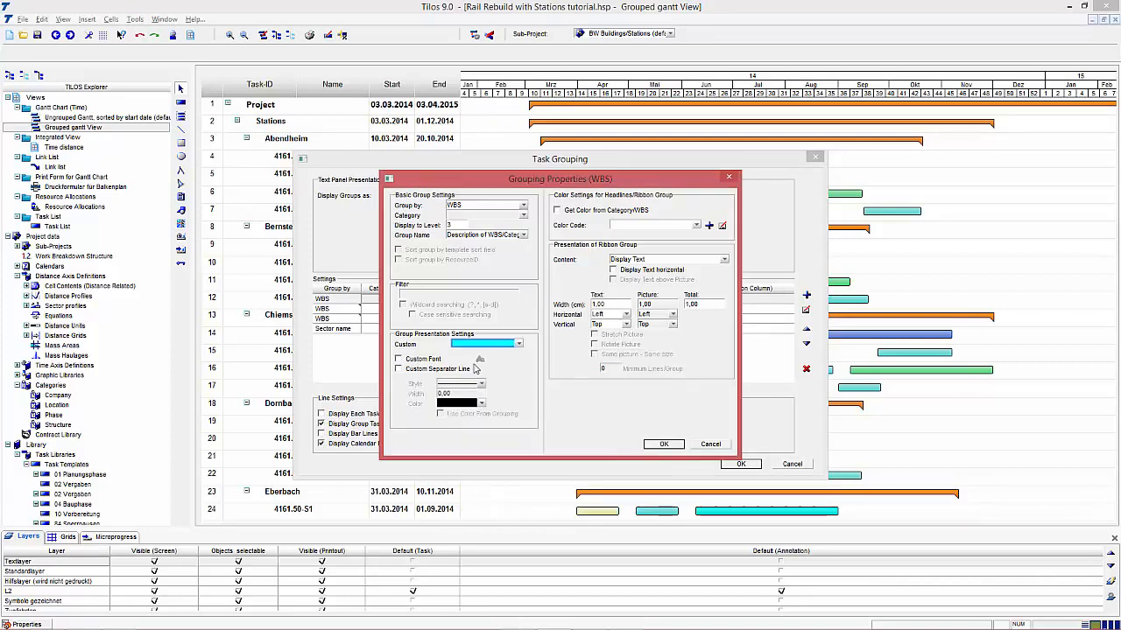
{"action": "left_click", "coordinate": [398, 359]}
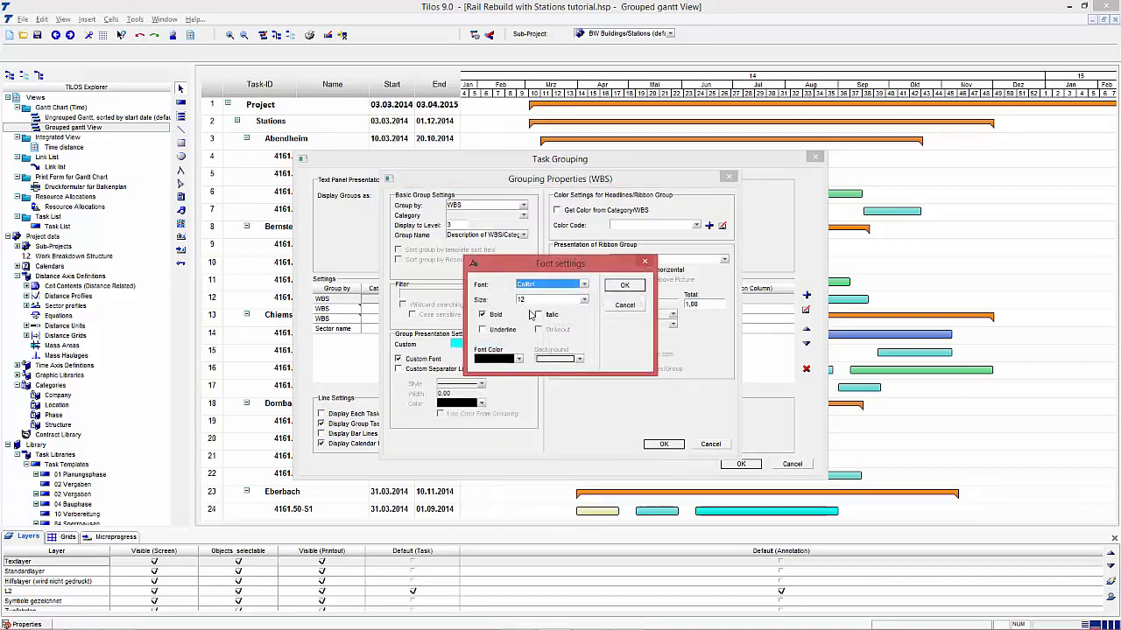
{"action": "left_click", "coordinate": [624, 286]}
{"action": "left_click", "coordinate": [663, 444]}
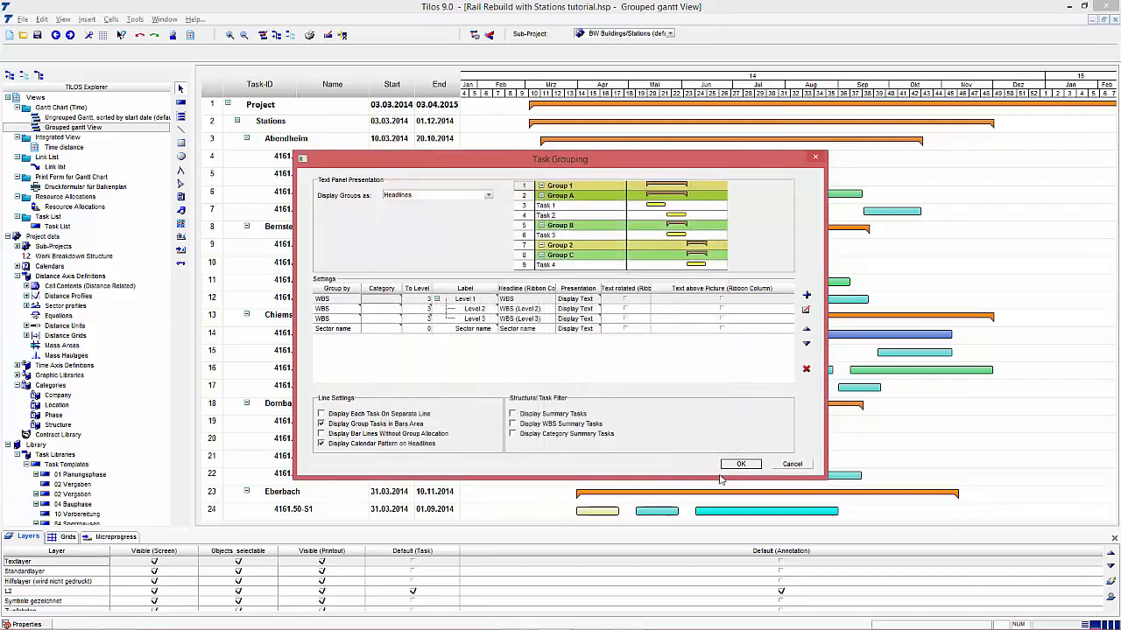
{"action": "left_click", "coordinate": [741, 464]}
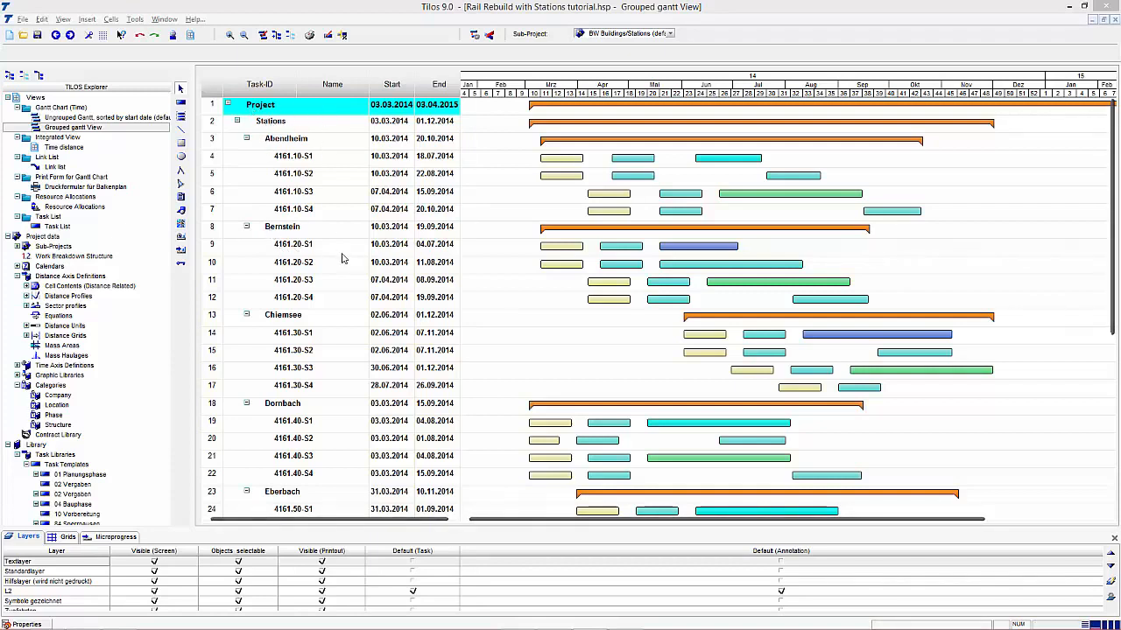
Step: In the group settings, set the custom background color of the WBS level 2 headlines to light purple
{"action": "right_click", "coordinate": [512, 248]}
{"action": "left_click", "coordinate": [557, 321]}
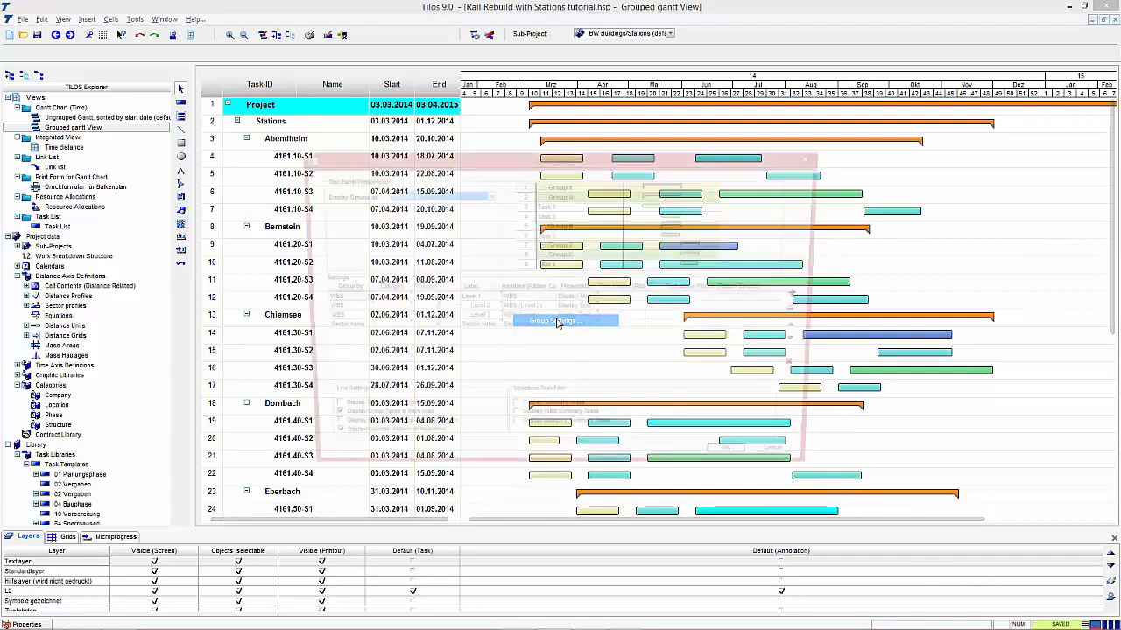
{"action": "double_click", "coordinate": [340, 315]}
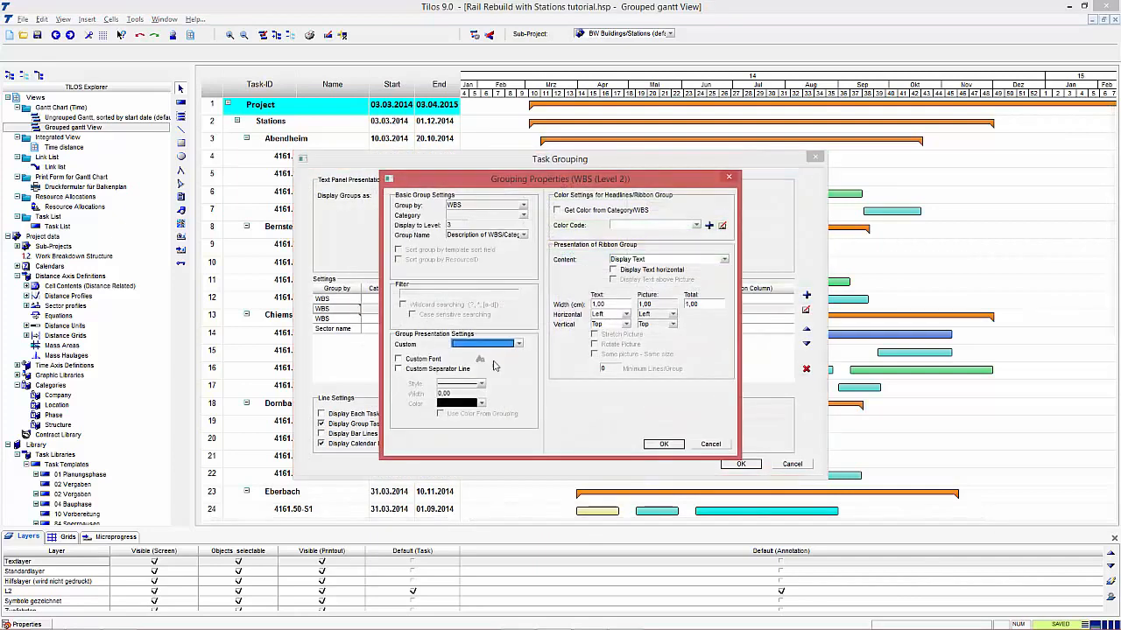
{"action": "left_click", "coordinate": [519, 344]}
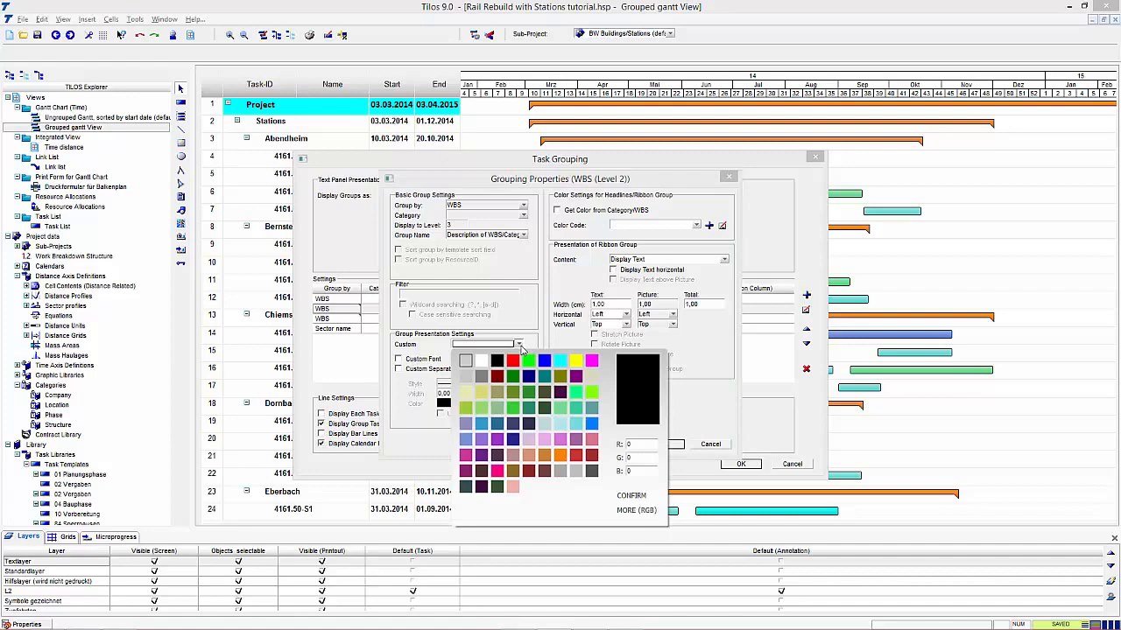
{"action": "left_click", "coordinate": [530, 440]}
{"action": "left_click", "coordinate": [664, 444]}
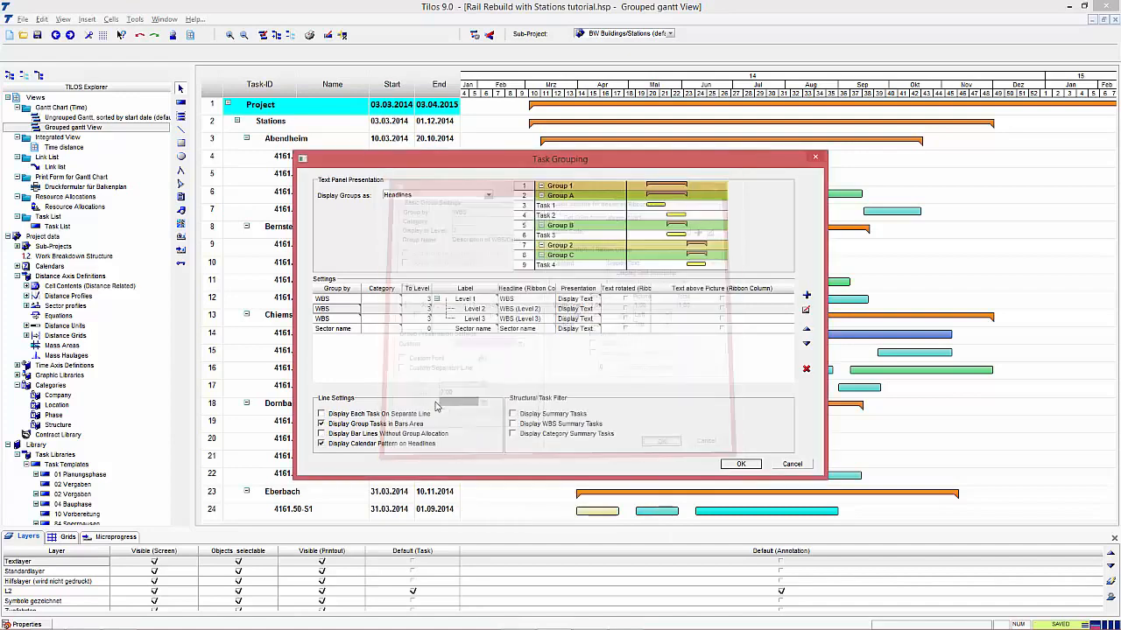
Step: Set the custom background color of the WBS level 3 headlines to orange, apply the grouping, and check the headlines throughout the chart
{"action": "double_click", "coordinate": [386, 323]}
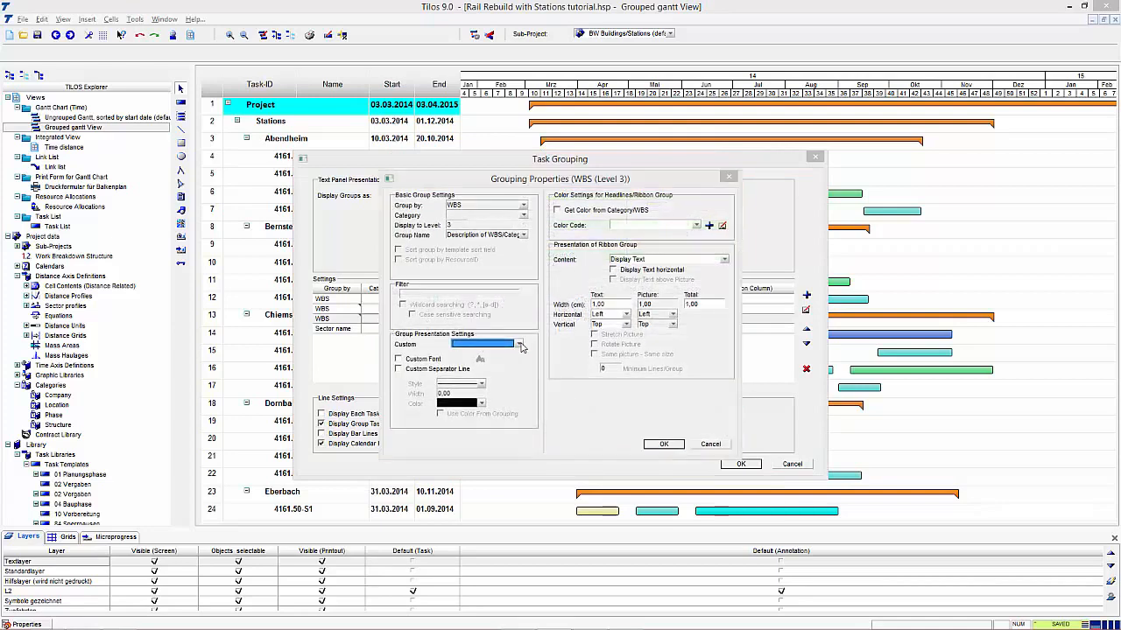
{"action": "left_click", "coordinate": [520, 345]}
{"action": "left_click", "coordinate": [553, 457]}
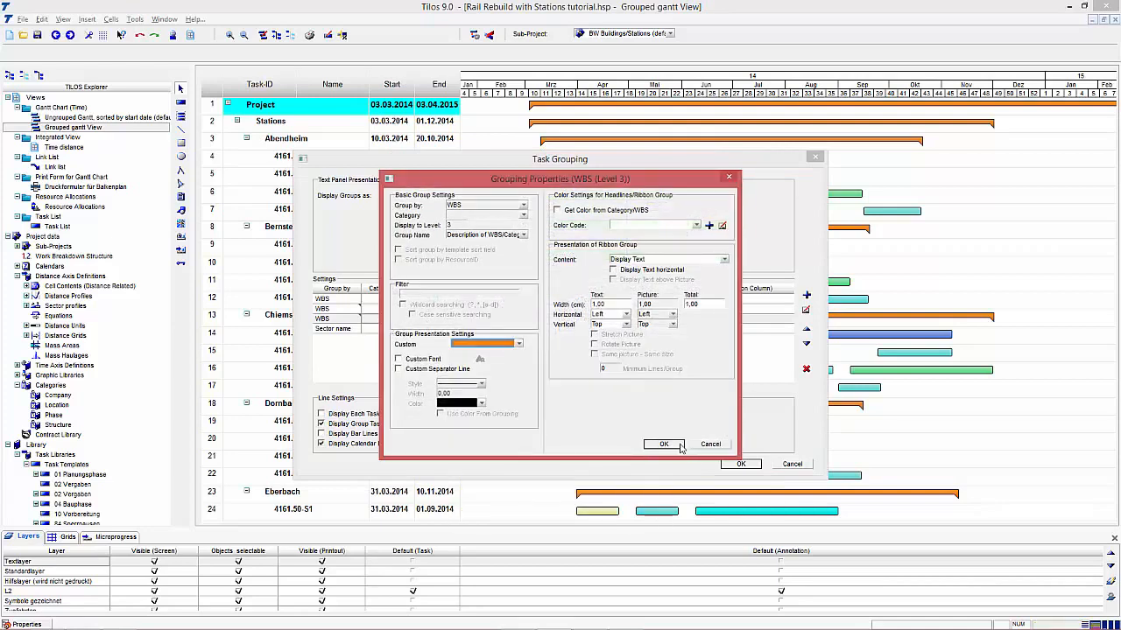
{"action": "left_click", "coordinate": [663, 444]}
{"action": "key", "text": "Return"}
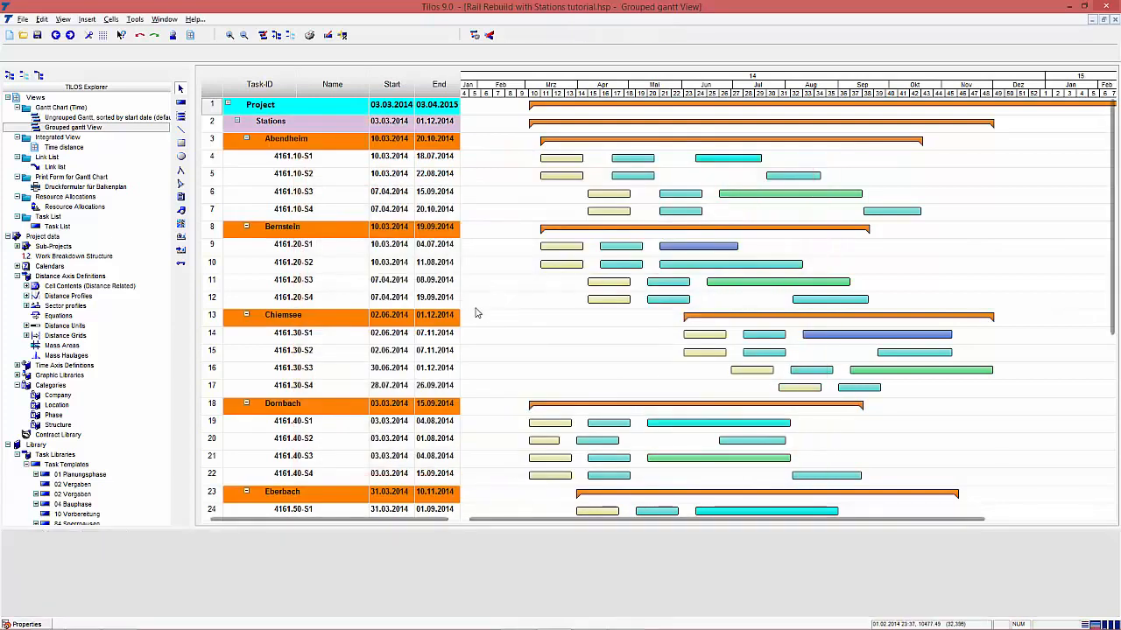
{"action": "scroll", "coordinate": [513, 327], "scroll_direction": "down", "scroll_amount": 3}
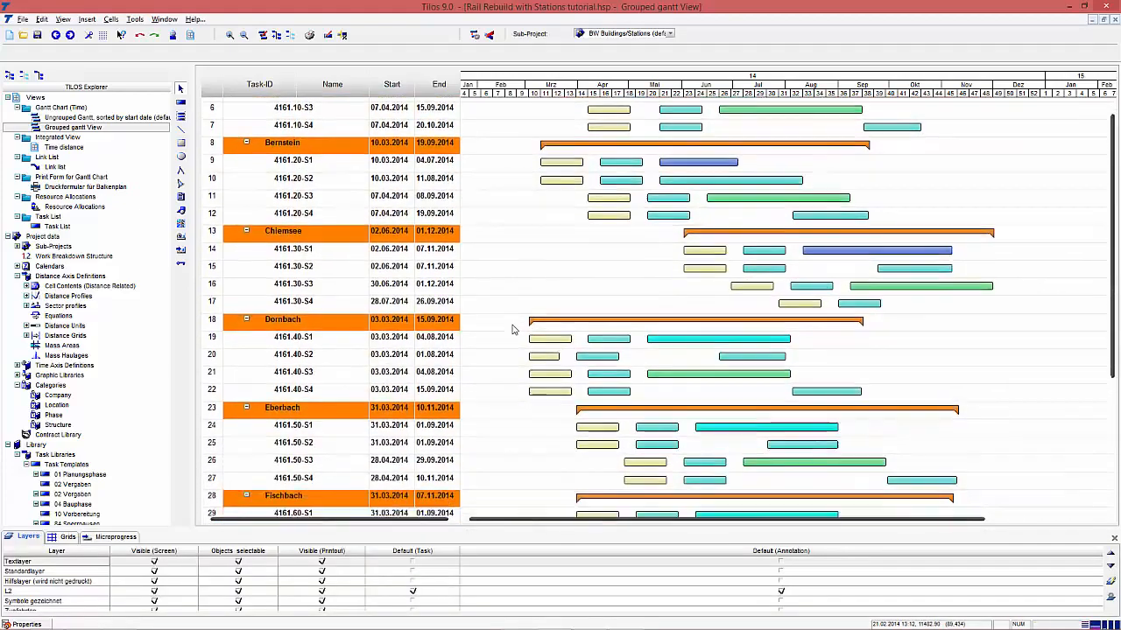
{"action": "scroll", "coordinate": [513, 328], "scroll_direction": "down", "scroll_amount": 7}
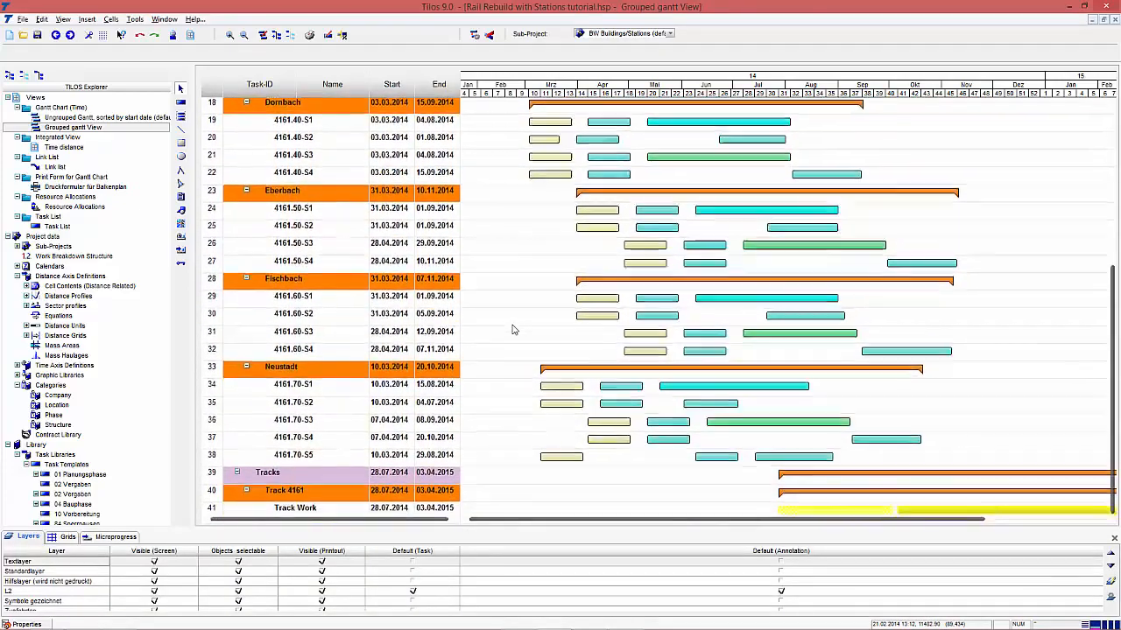
{"action": "scroll", "coordinate": [513, 330], "scroll_direction": "down", "scroll_amount": 1}
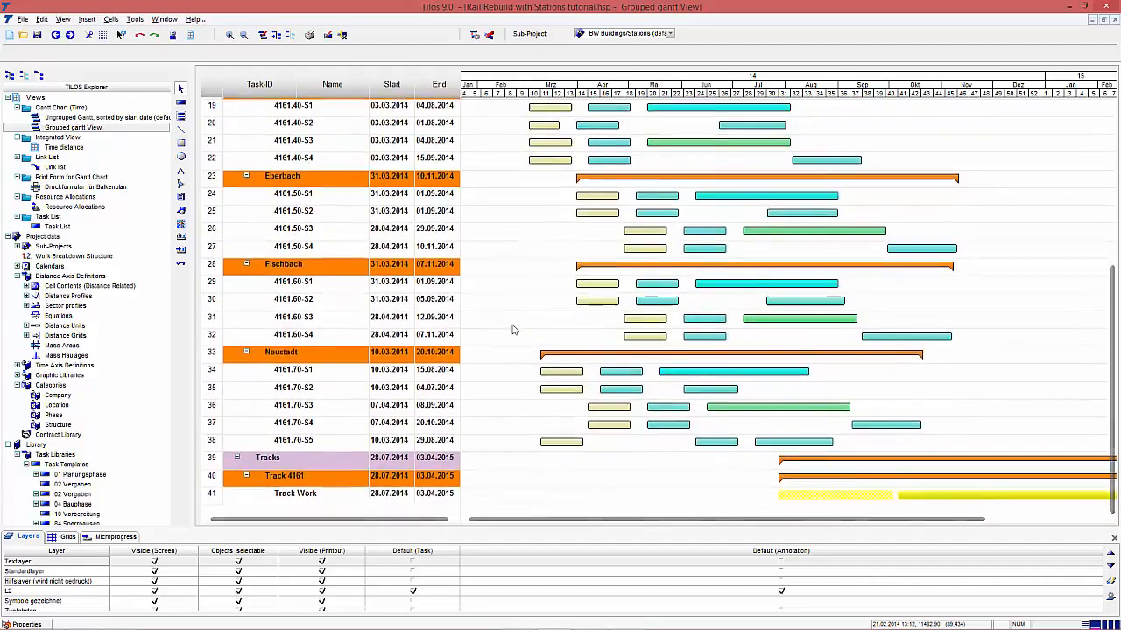
{"action": "scroll", "coordinate": [513, 329], "scroll_direction": "up", "scroll_amount": 8}
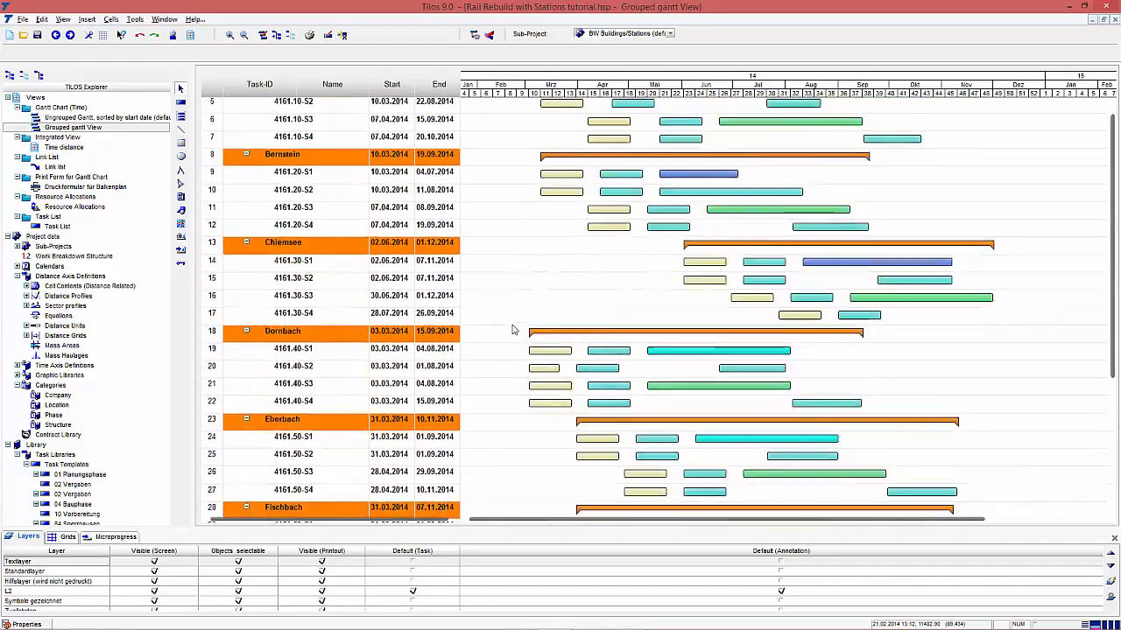
{"action": "scroll", "coordinate": [514, 329], "scroll_direction": "up", "scroll_amount": 2}
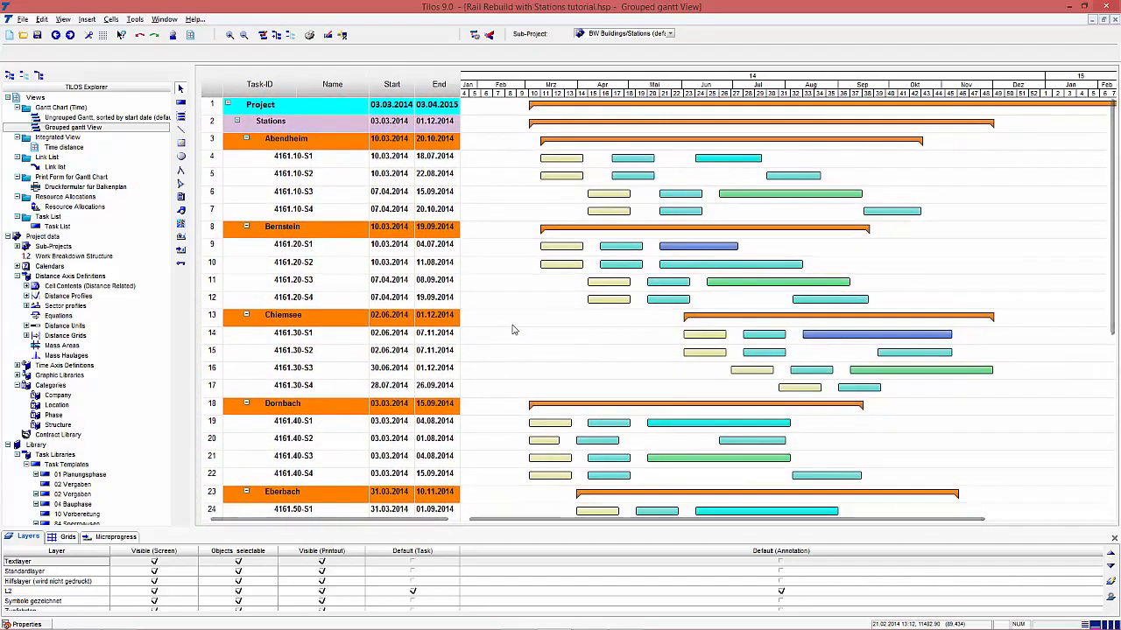
Step: Assign the color code "10er Schritte bis 100" to the WBS level 3 headlines and apply it to the Gantt view
{"action": "right_click", "coordinate": [513, 329]}
{"action": "left_click", "coordinate": [563, 380]}
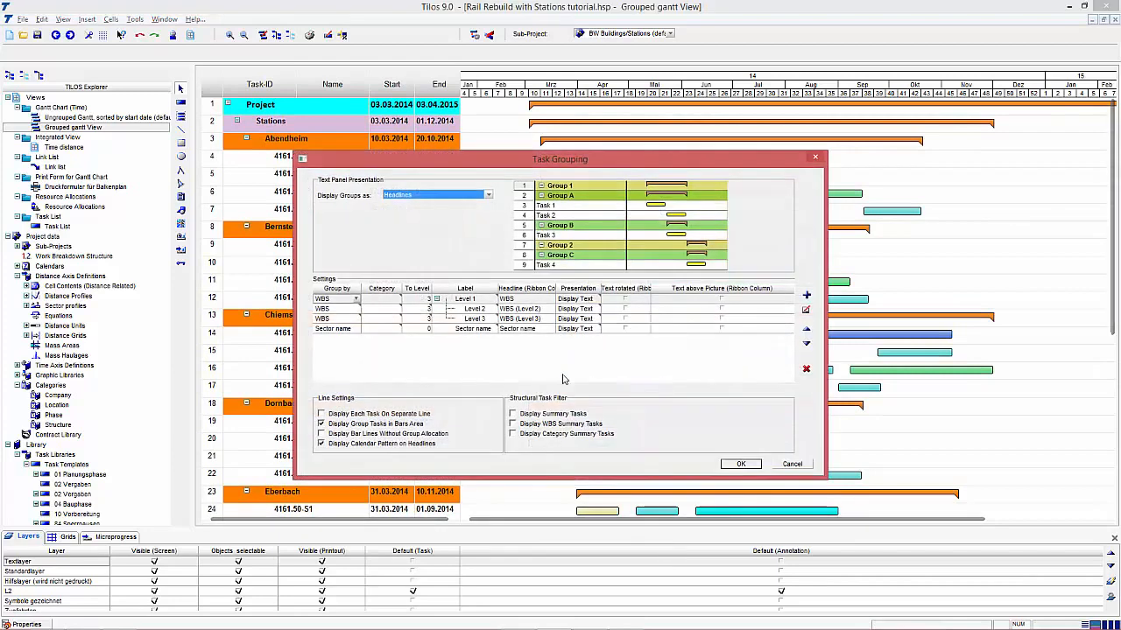
{"action": "double_click", "coordinate": [379, 323]}
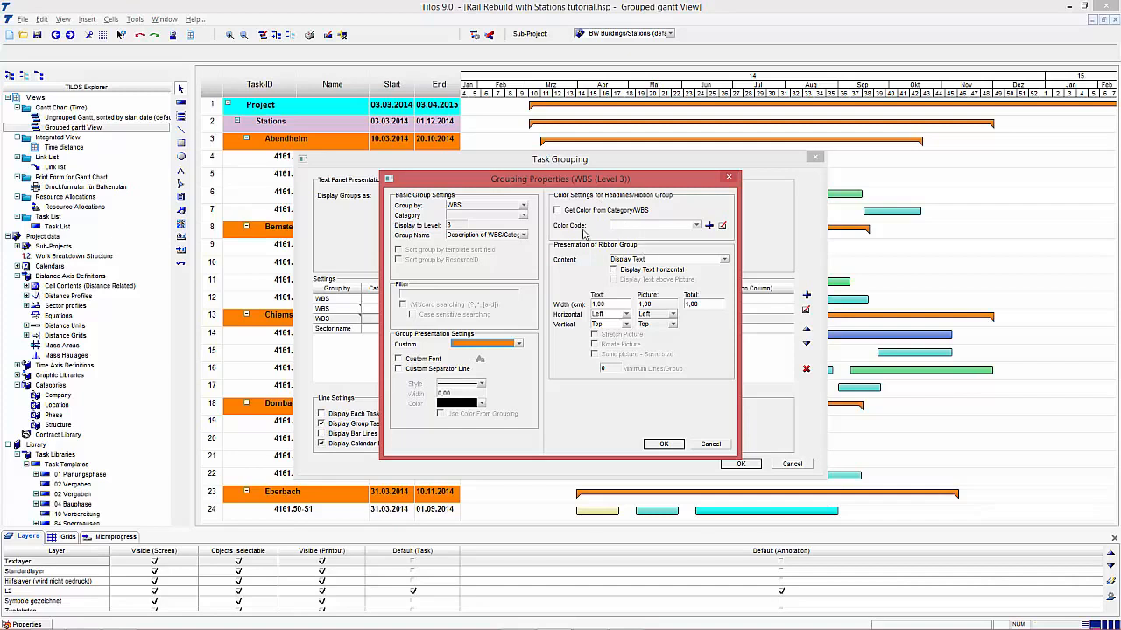
{"action": "left_click", "coordinate": [696, 226]}
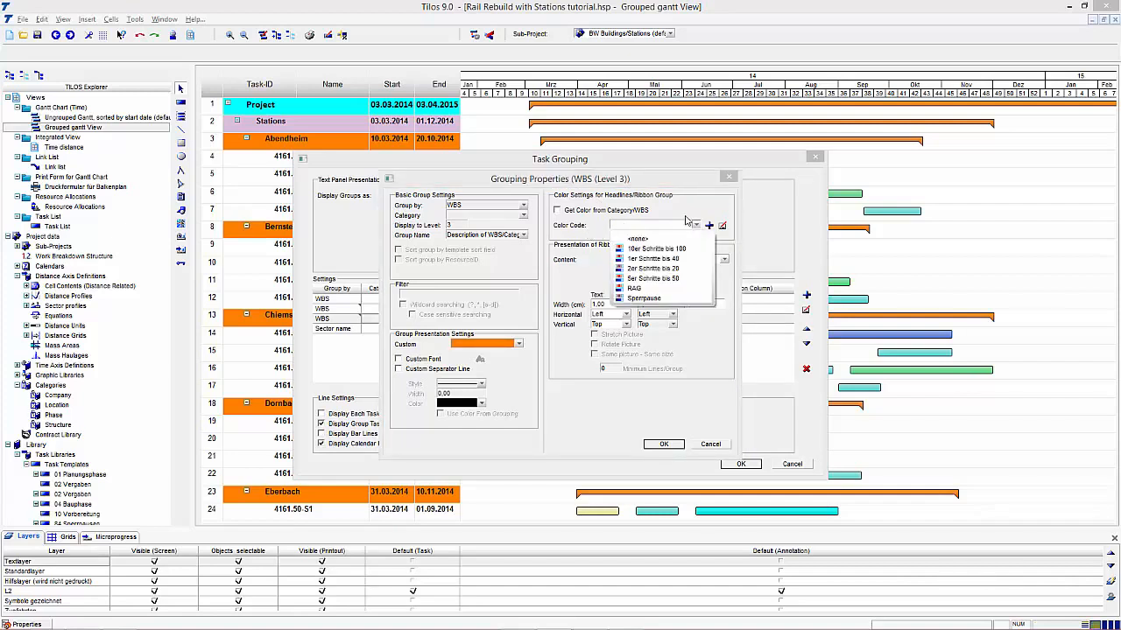
{"action": "left_click", "coordinate": [688, 220]}
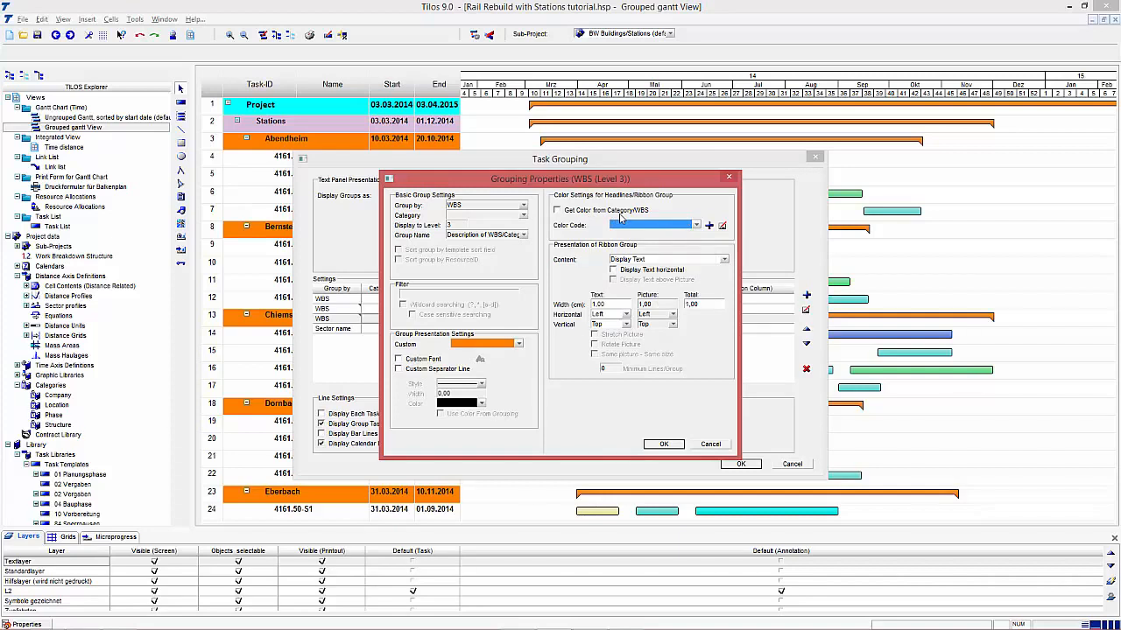
{"action": "left_click", "coordinate": [695, 226]}
{"action": "left_click", "coordinate": [652, 250]}
{"action": "left_click", "coordinate": [664, 445]}
{"action": "left_click", "coordinate": [737, 465]}
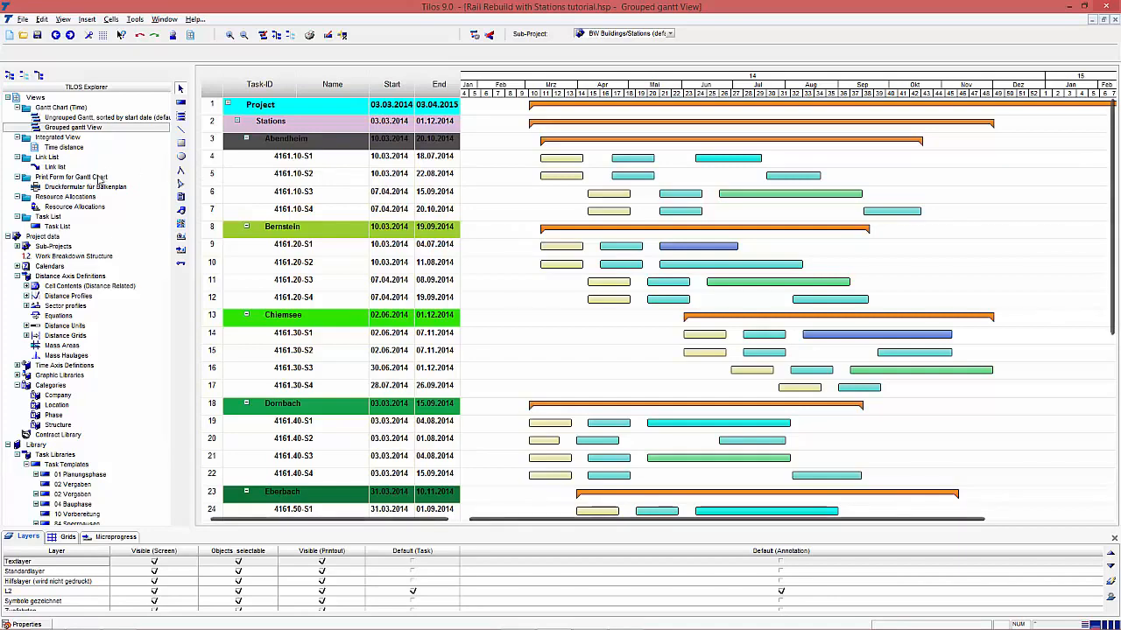
Step: Assign WBS background colors: green for stations, orange for Design, light blue for Award, yellow for Construction, pink for Tracks; return to the grouped Gantt view
{"action": "left_click", "coordinate": [78, 256]}
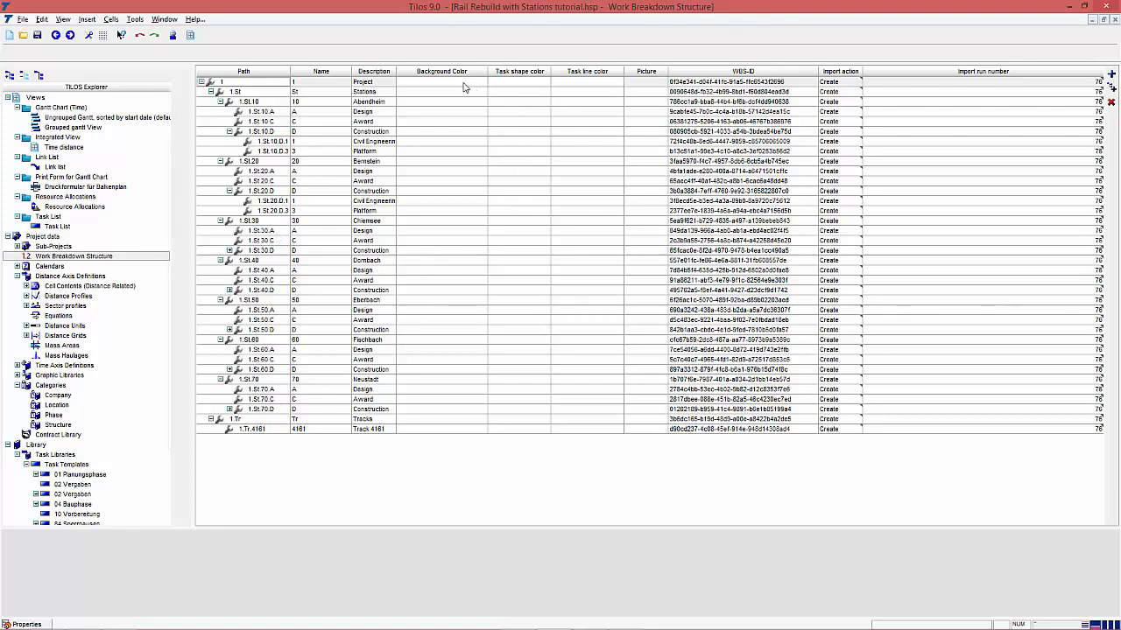
{"action": "left_click", "coordinate": [472, 112]}
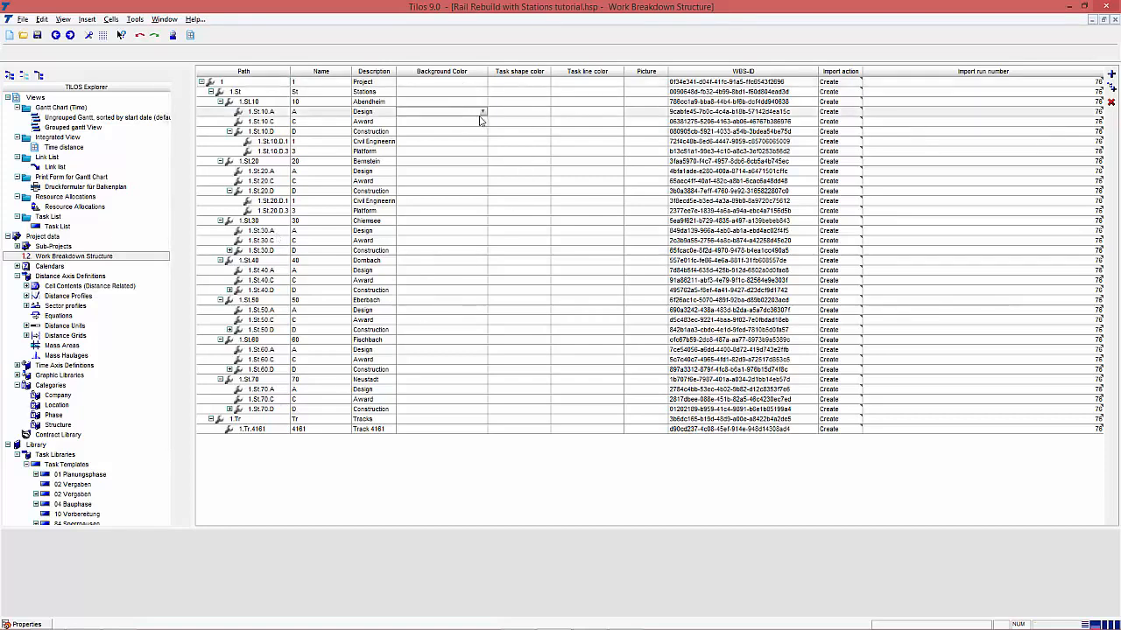
{"action": "left_click", "coordinate": [484, 113]}
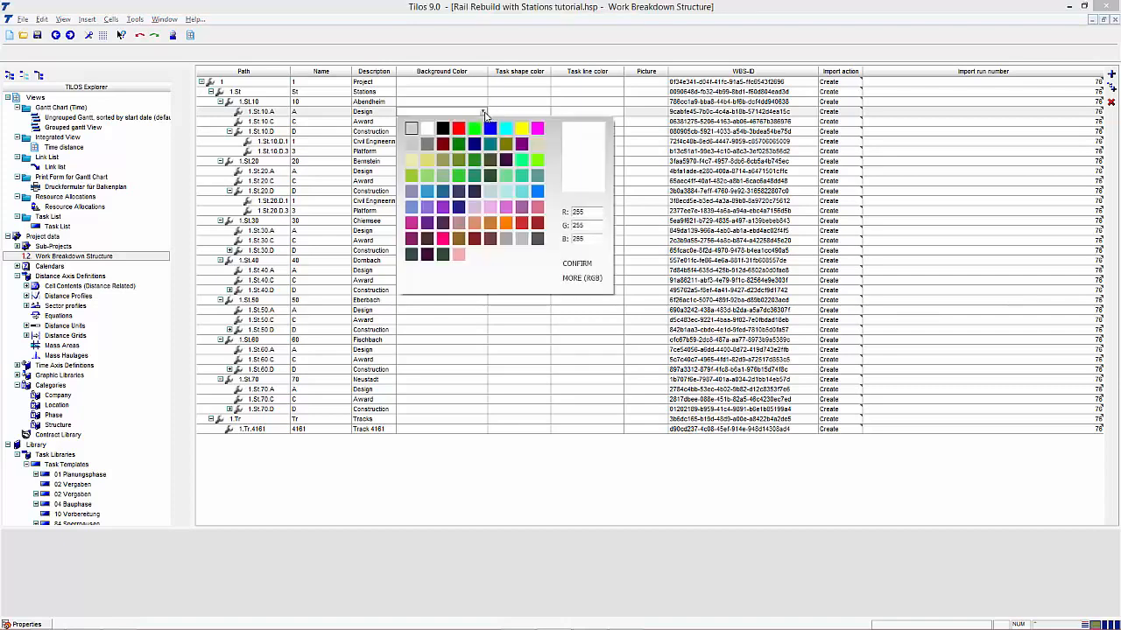
{"action": "left_click", "coordinate": [484, 114]}
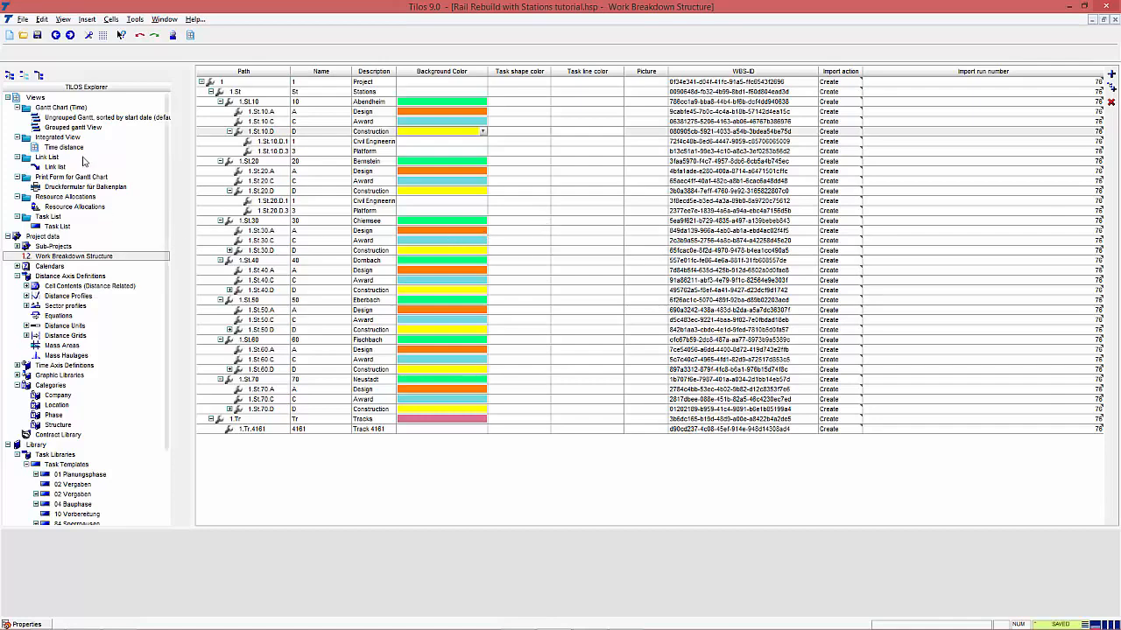
{"action": "left_click", "coordinate": [77, 128]}
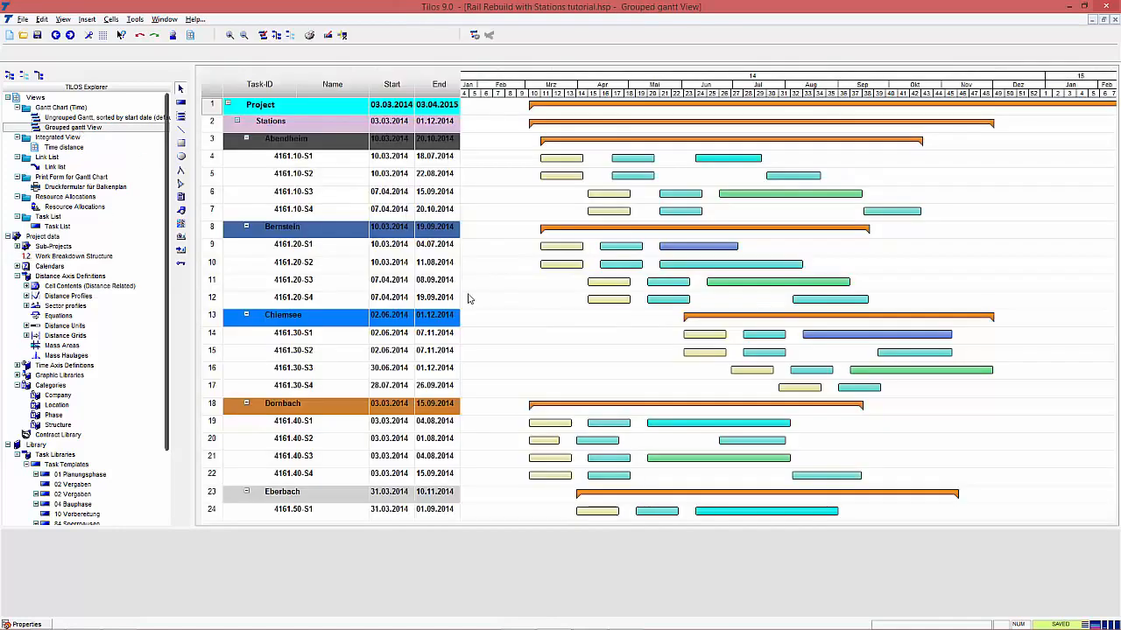
Step: In the group settings, enable Get Color from Category/WBS for the WBS level 3 and level 2 groups and apply the grouping
{"action": "right_click", "coordinate": [524, 295]}
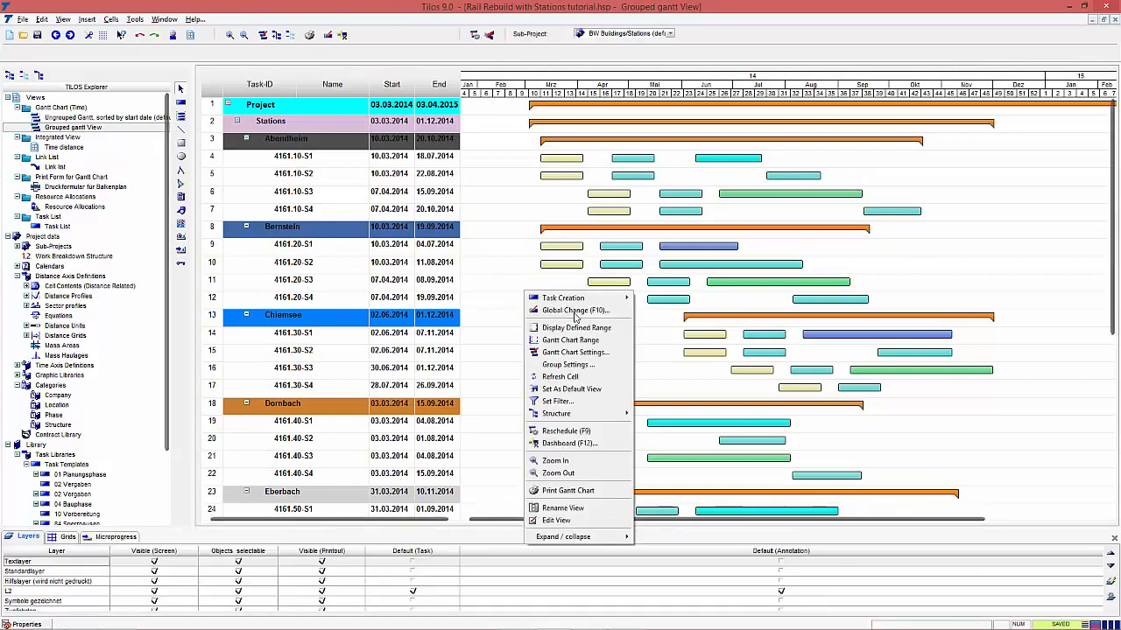
{"action": "left_click", "coordinate": [589, 365]}
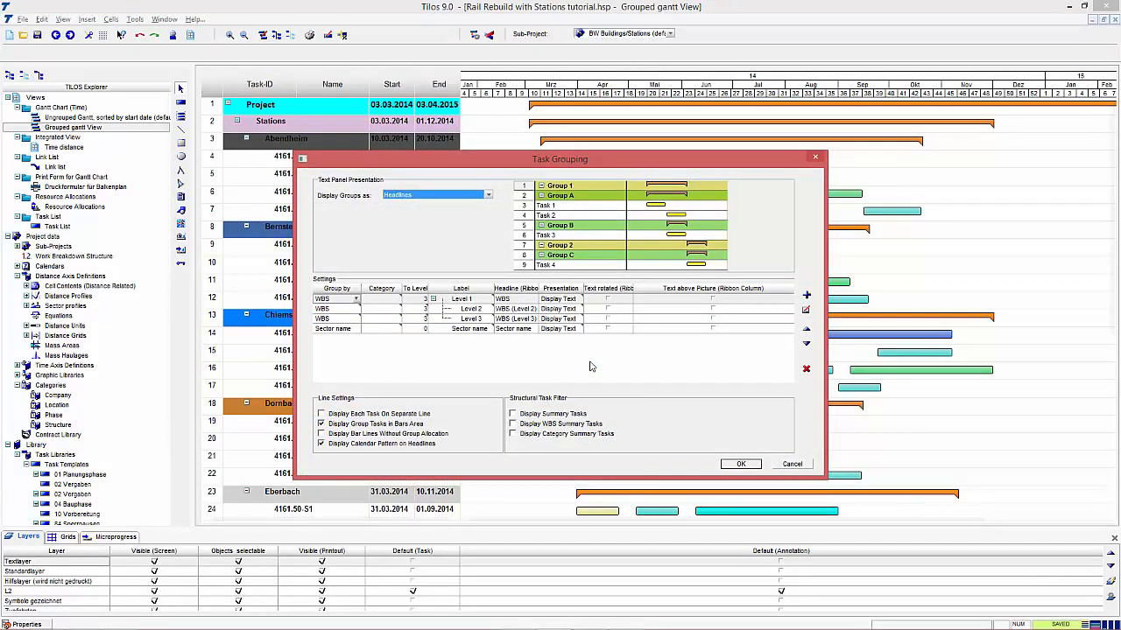
{"action": "double_click", "coordinate": [470, 320]}
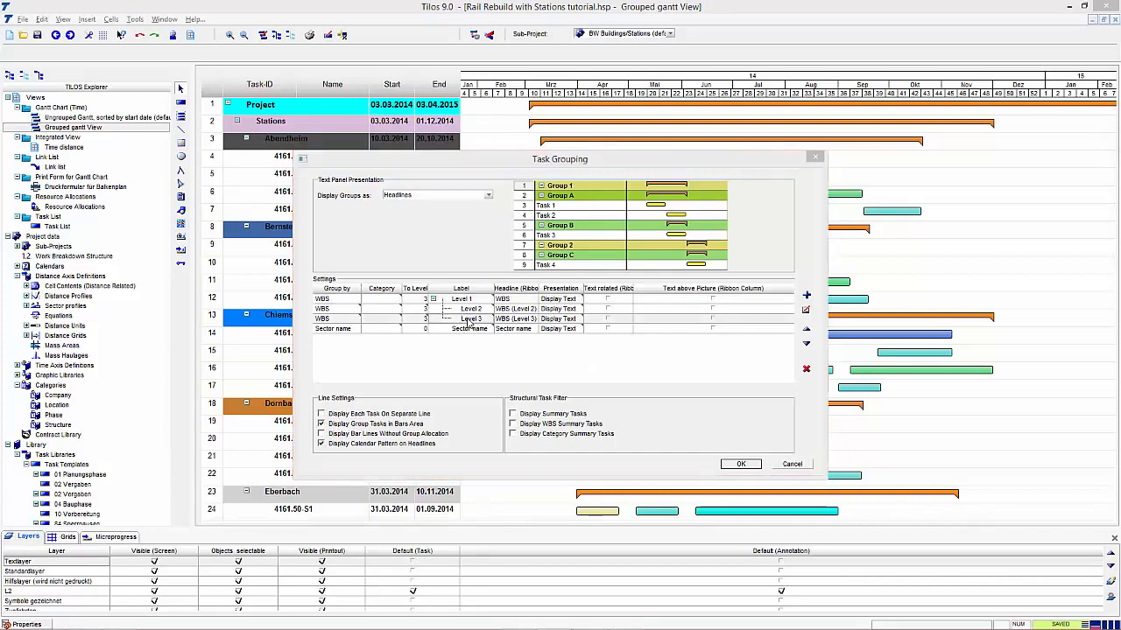
{"action": "left_click", "coordinate": [584, 212]}
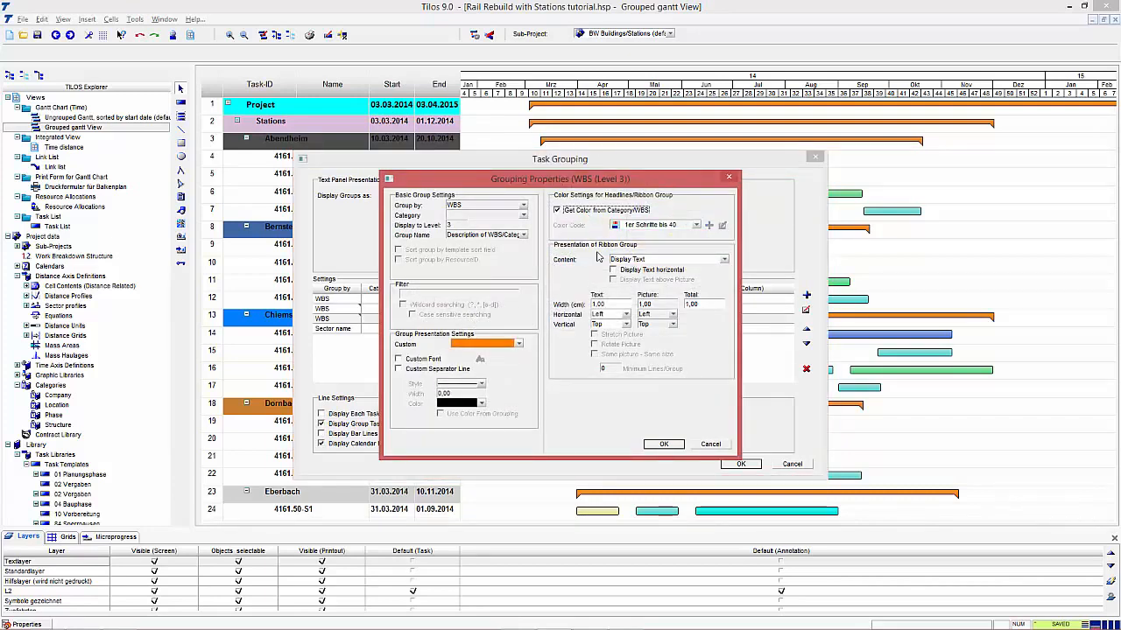
{"action": "left_click", "coordinate": [663, 445]}
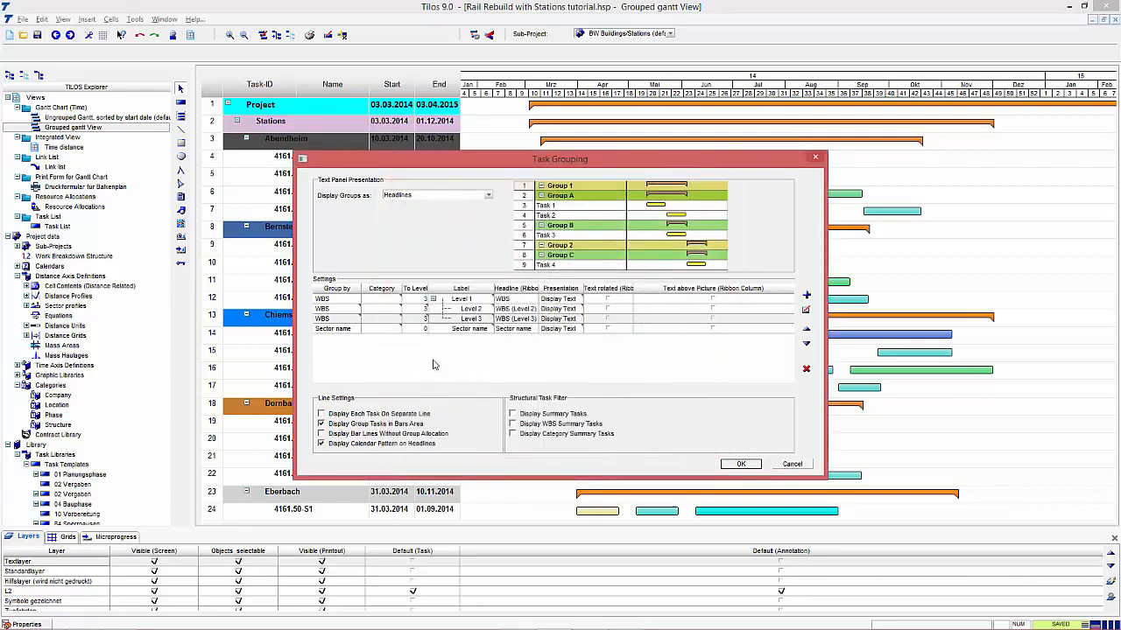
{"action": "double_click", "coordinate": [406, 311]}
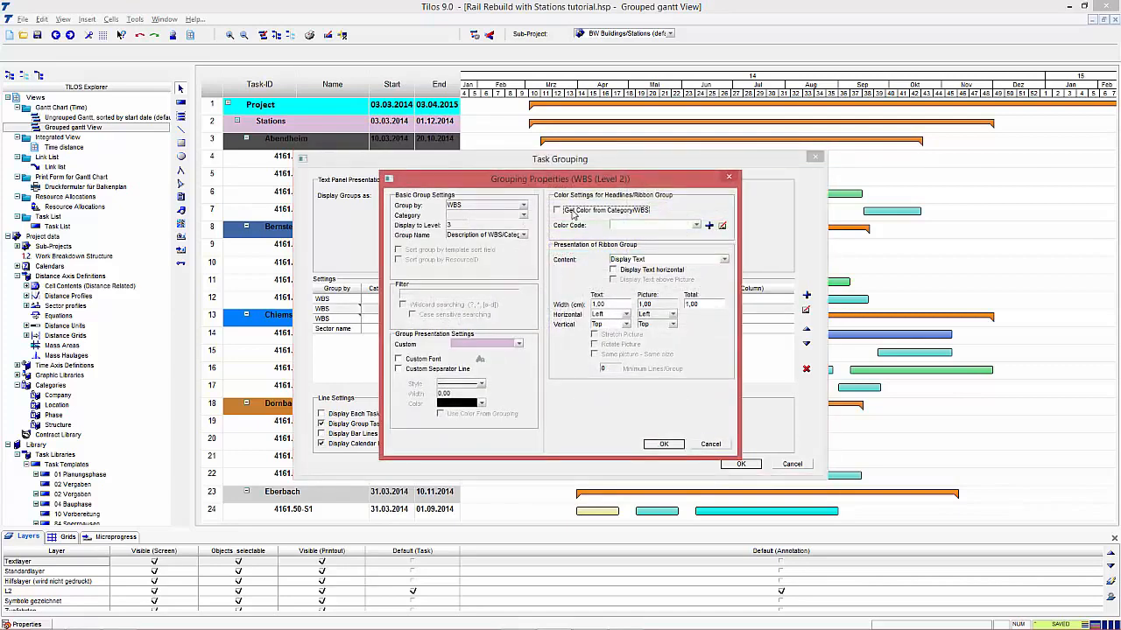
{"action": "left_click", "coordinate": [664, 444]}
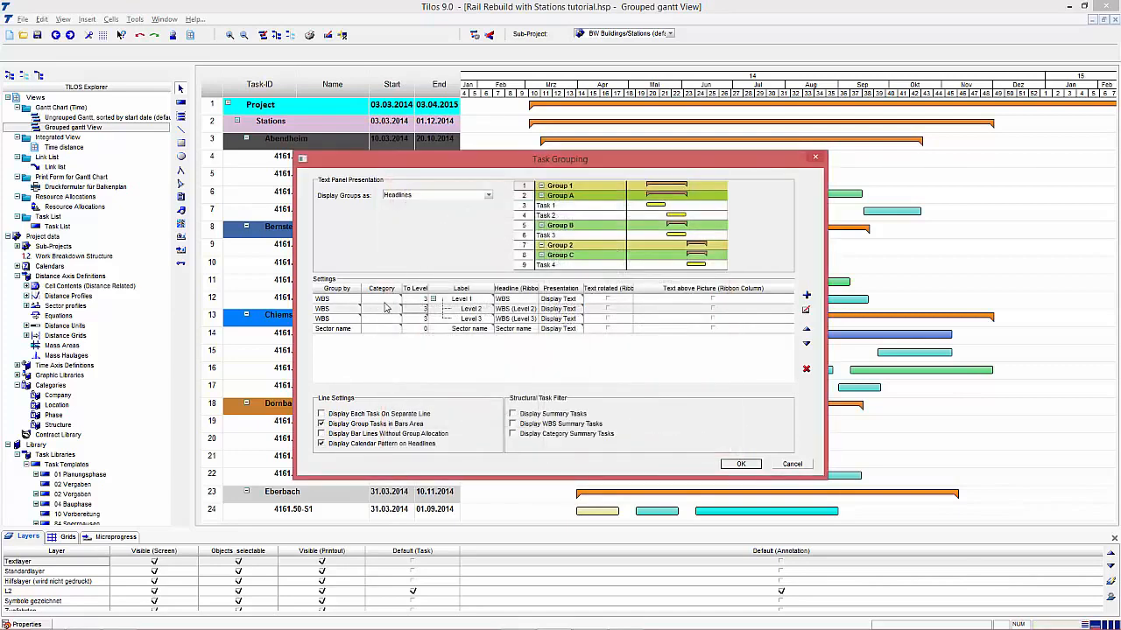
{"action": "left_click", "coordinate": [738, 465]}
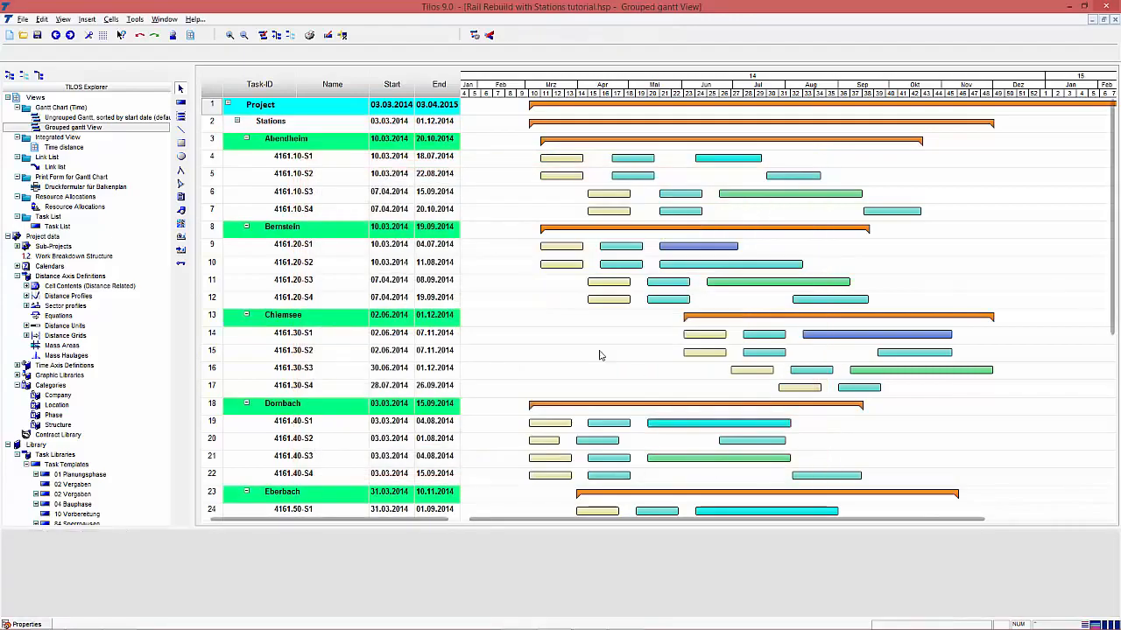
Step: Check the headline colors throughout the grouped Gantt chart and compare them with the Work Breakdown Structure's background colors
{"action": "scroll", "coordinate": [556, 350], "scroll_direction": "down", "scroll_amount": 5}
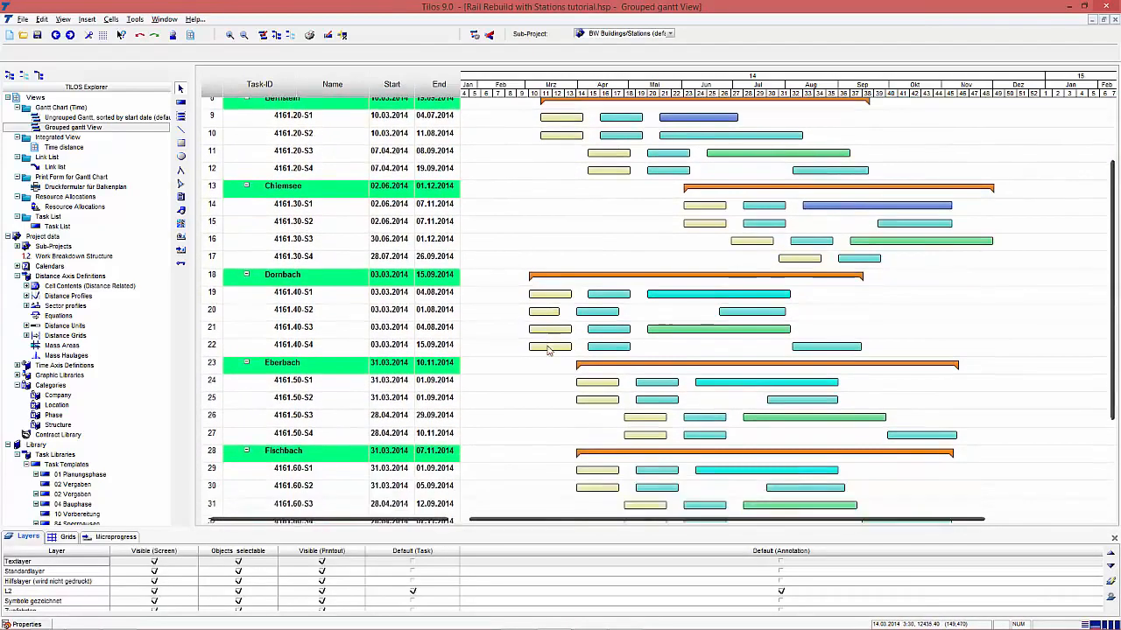
{"action": "scroll", "coordinate": [547, 351], "scroll_direction": "down", "scroll_amount": 1}
{"action": "scroll", "coordinate": [548, 350], "scroll_direction": "down", "scroll_amount": 3}
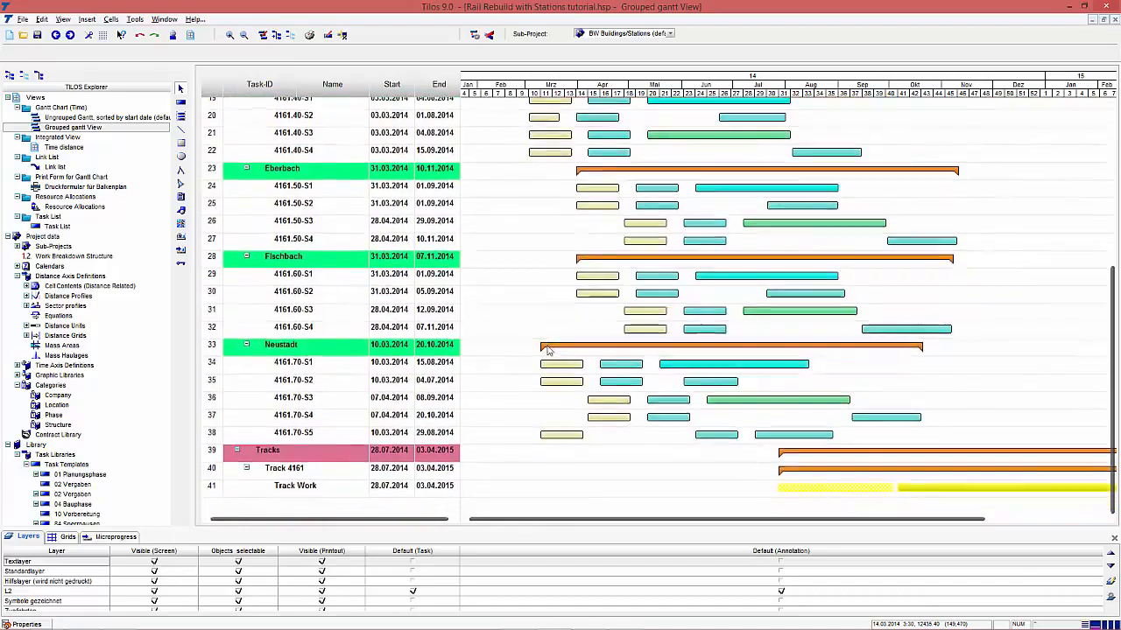
{"action": "scroll", "coordinate": [548, 351], "scroll_direction": "up", "scroll_amount": 10}
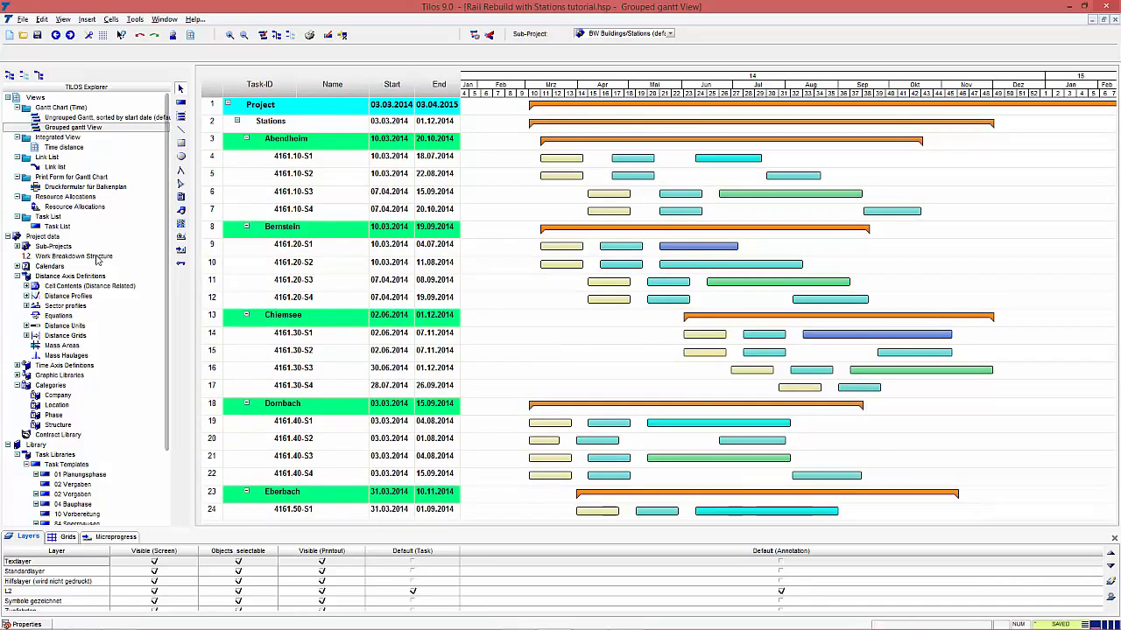
{"action": "double_click", "coordinate": [98, 258]}
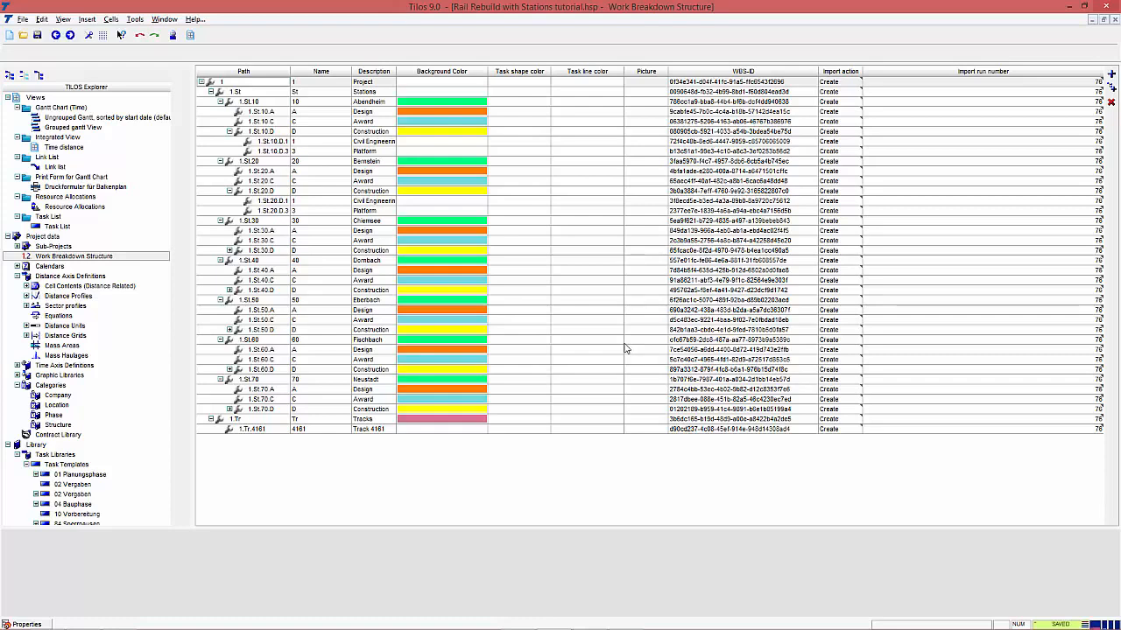
{"action": "double_click", "coordinate": [70, 127]}
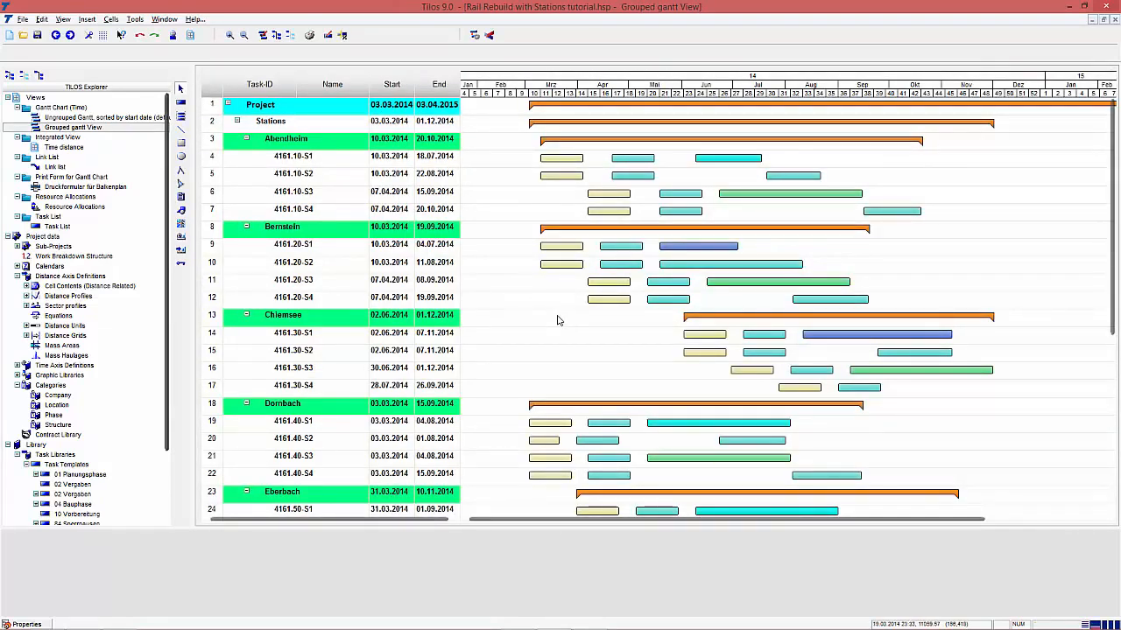
Step: Change the group presentation to Headlines with Ribbon and apply it to the grouped Gantt view
{"action": "right_click", "coordinate": [557, 320]}
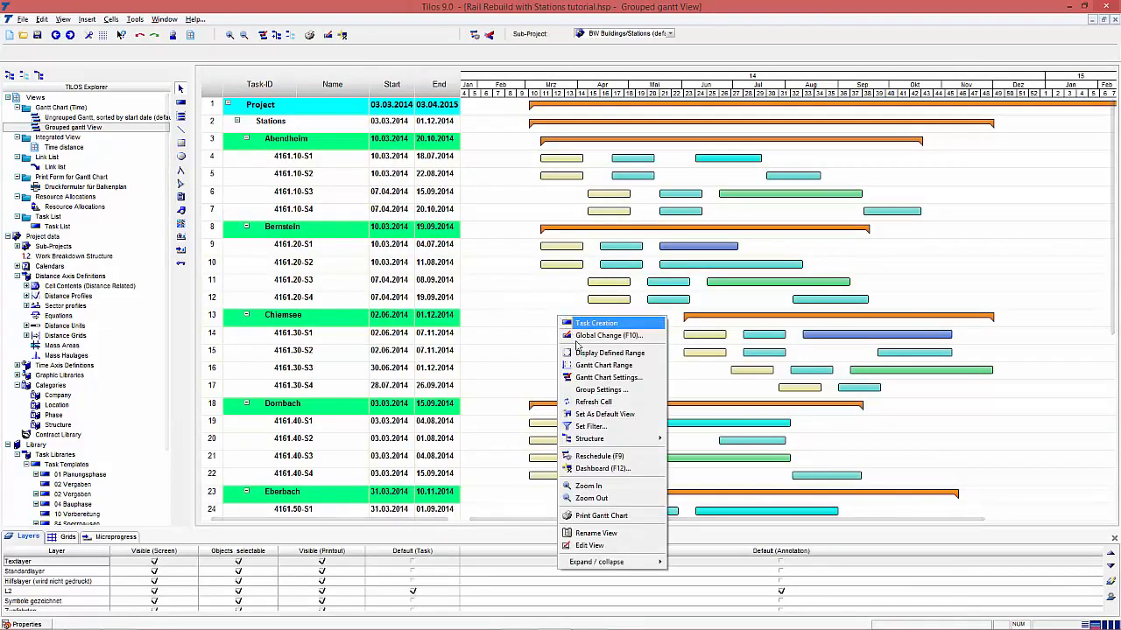
{"action": "left_click", "coordinate": [595, 391]}
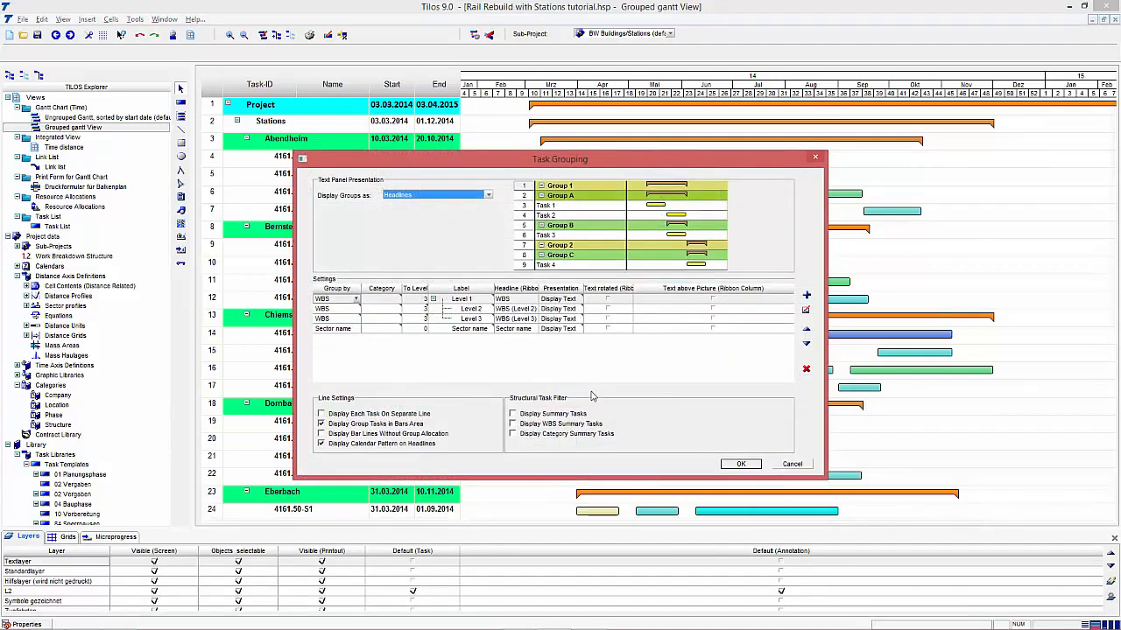
{"action": "left_click", "coordinate": [471, 197]}
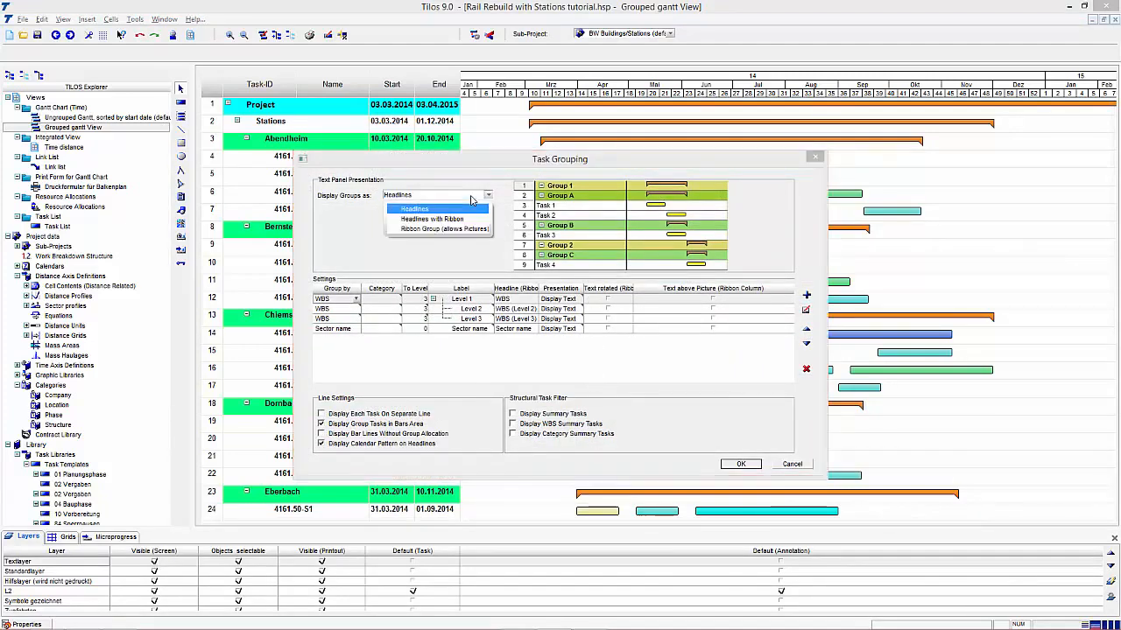
{"action": "left_click", "coordinate": [466, 219]}
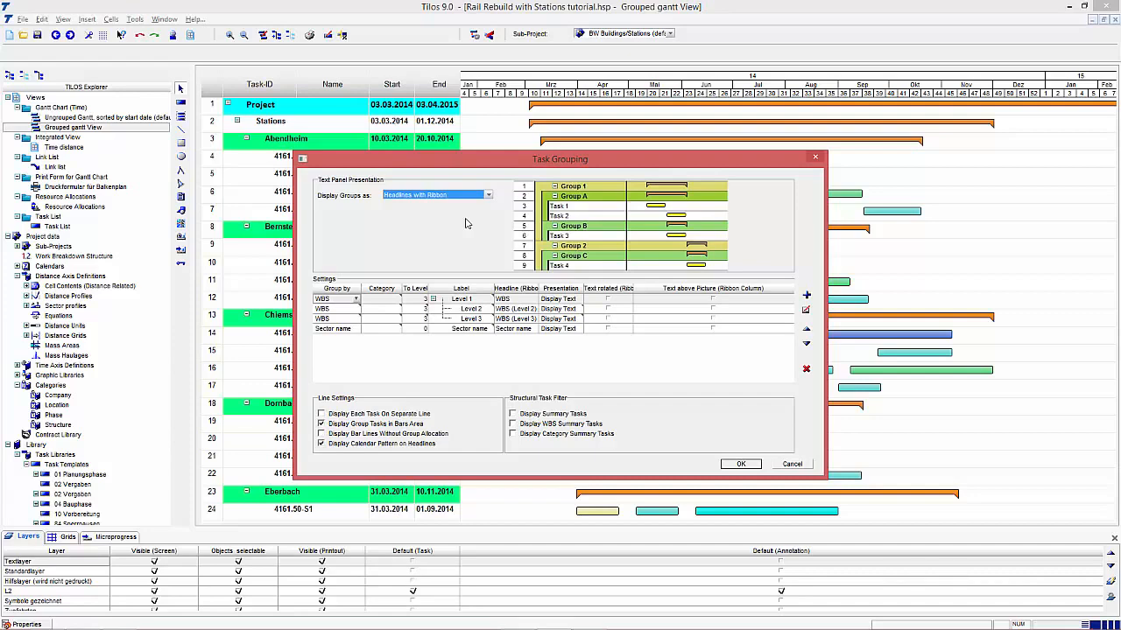
{"action": "left_click", "coordinate": [741, 465]}
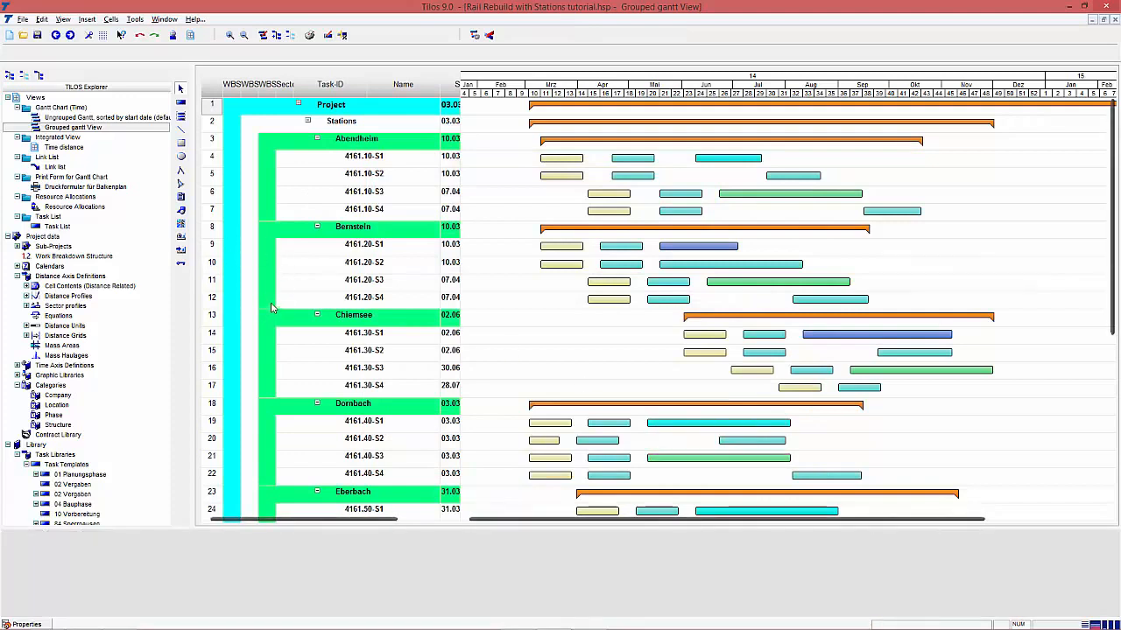
Step: Disable Get Color from Category/WBS for the WBS level 2 group, apply the grouping, and check the ribbons throughout the chart
{"action": "right_click", "coordinate": [504, 209]}
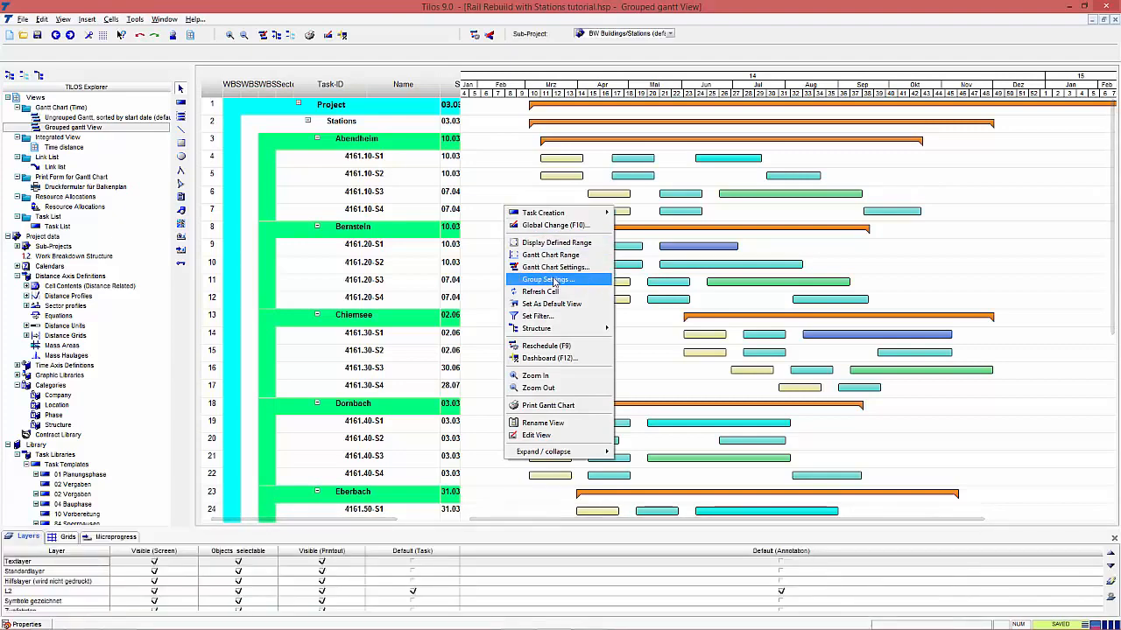
{"action": "left_click", "coordinate": [553, 281]}
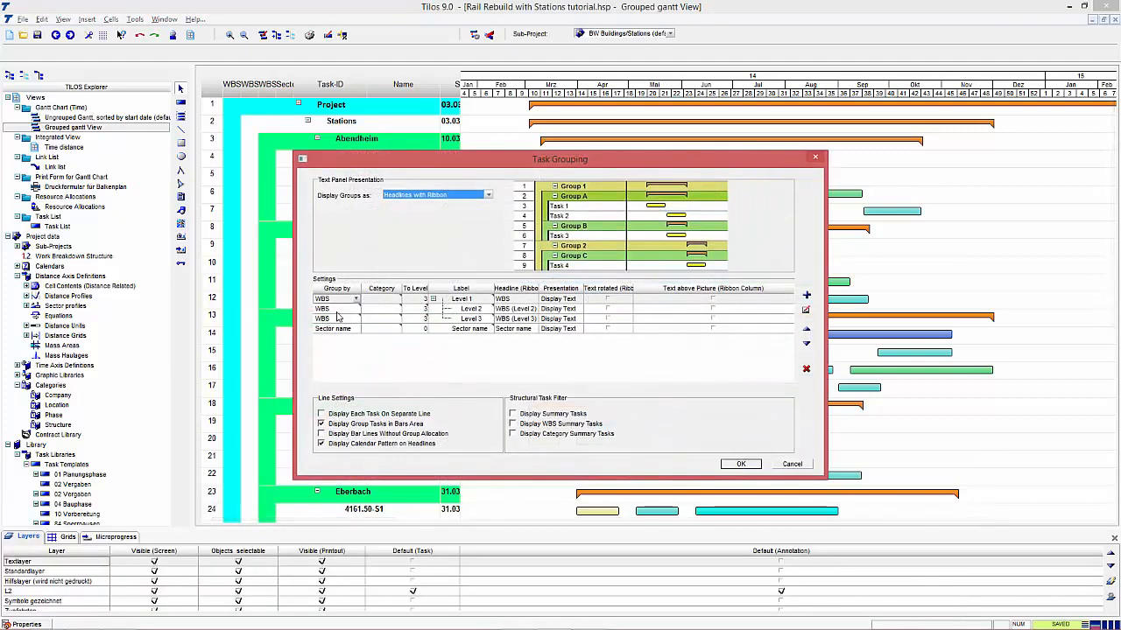
{"action": "double_click", "coordinate": [337, 309]}
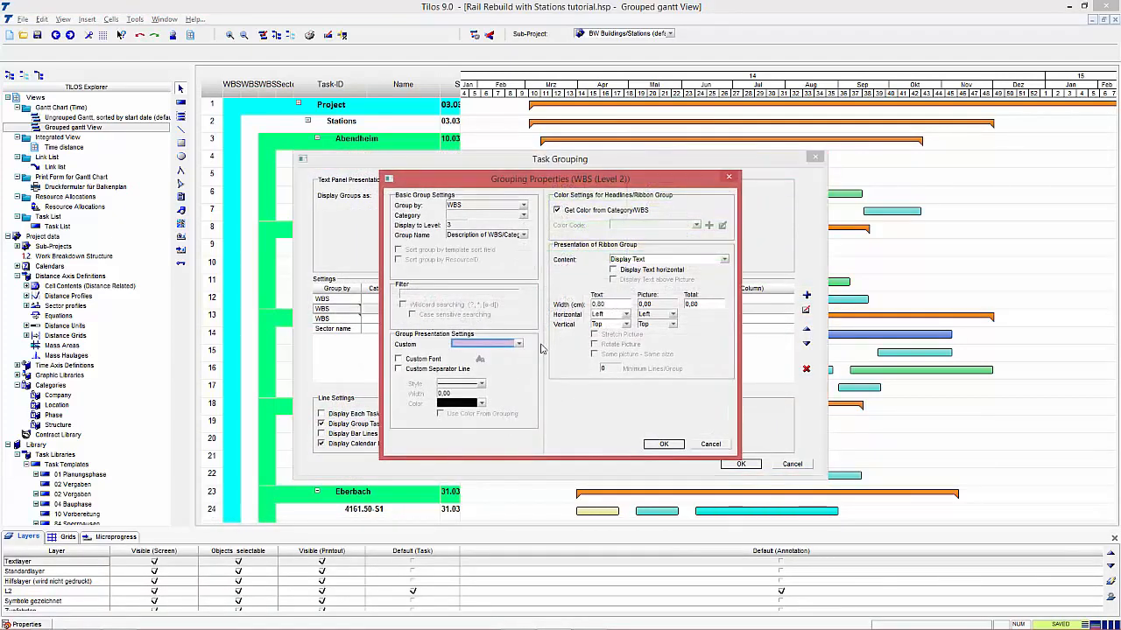
{"action": "left_click", "coordinate": [580, 213]}
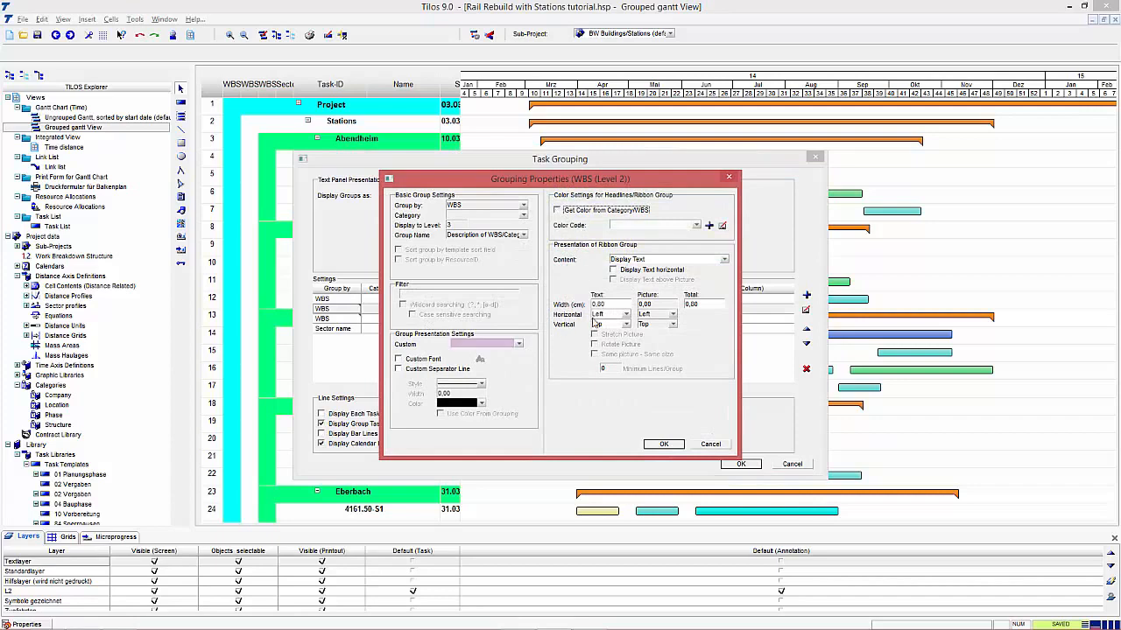
{"action": "left_click", "coordinate": [664, 445]}
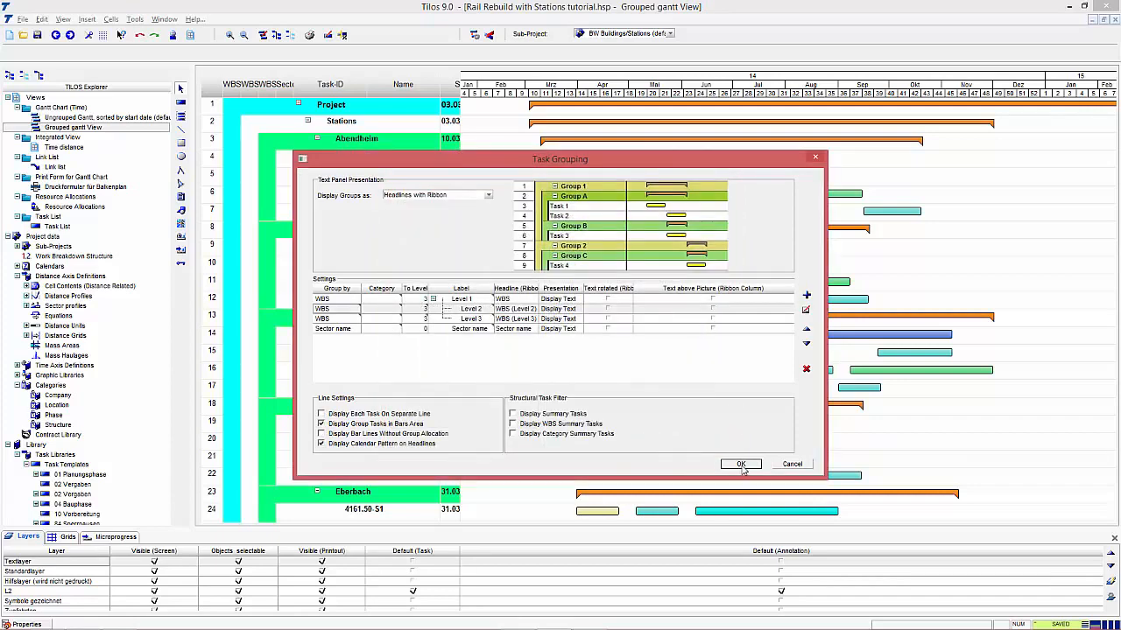
{"action": "left_click", "coordinate": [742, 466]}
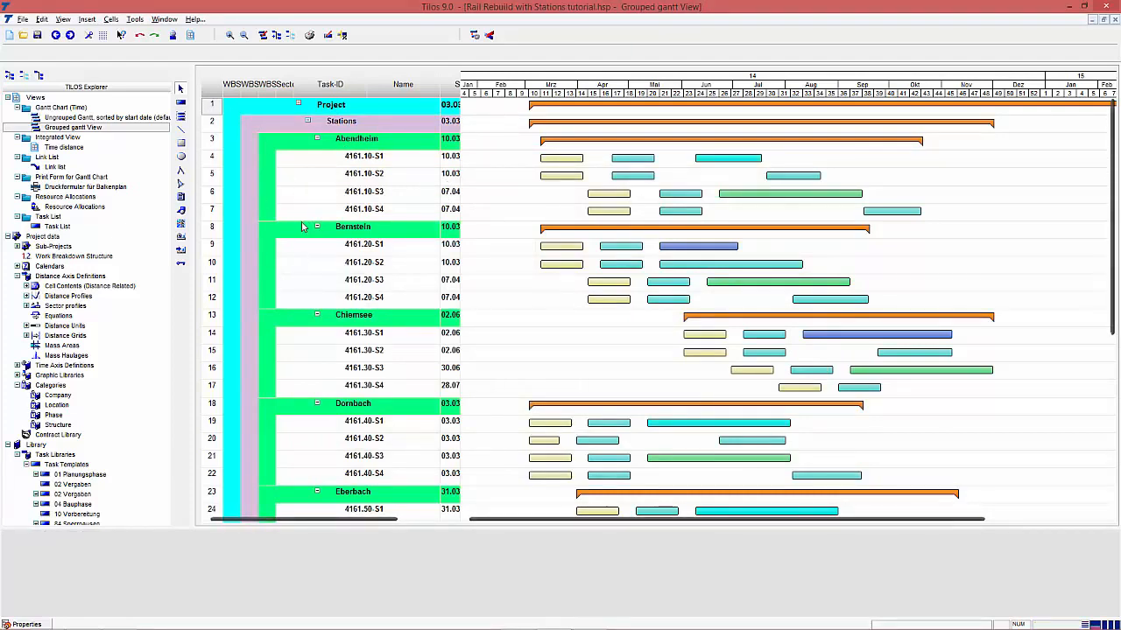
{"action": "scroll", "coordinate": [293, 263], "scroll_direction": "down", "scroll_amount": 4}
{"action": "scroll", "coordinate": [295, 324], "scroll_direction": "down", "scroll_amount": 5}
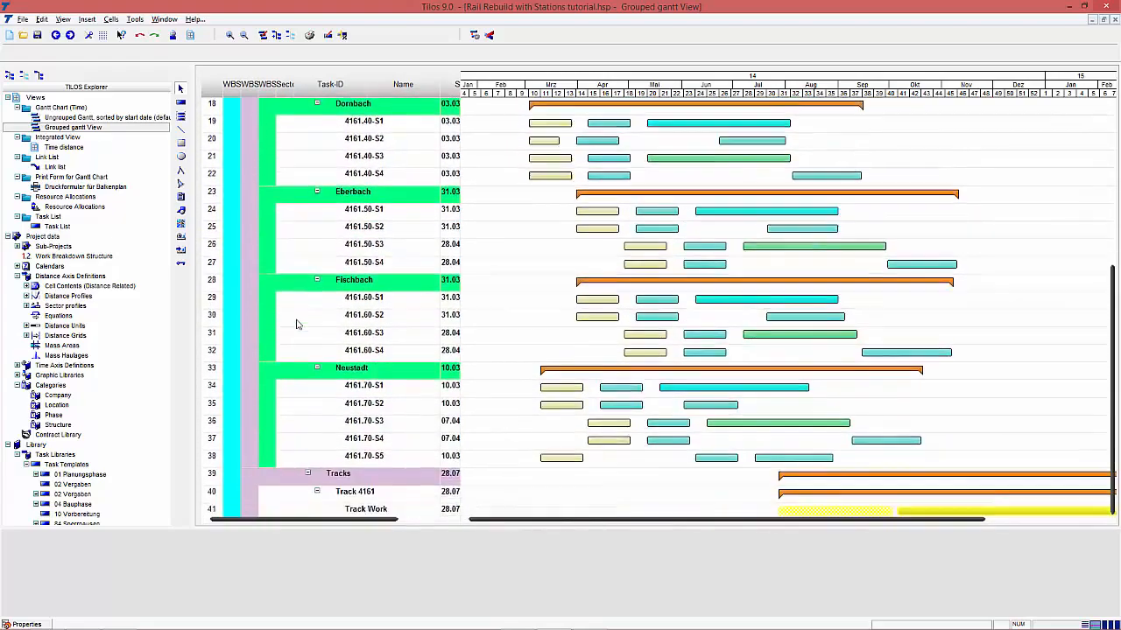
{"action": "scroll", "coordinate": [296, 317], "scroll_direction": "up", "scroll_amount": 5}
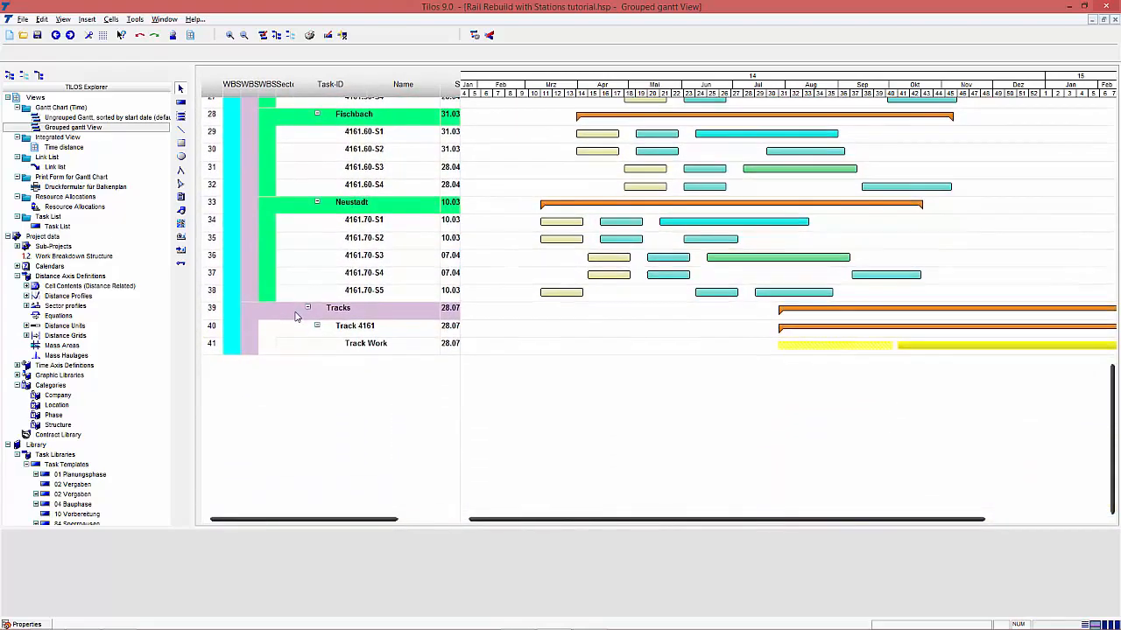
{"action": "scroll", "coordinate": [296, 317], "scroll_direction": "up", "scroll_amount": 4}
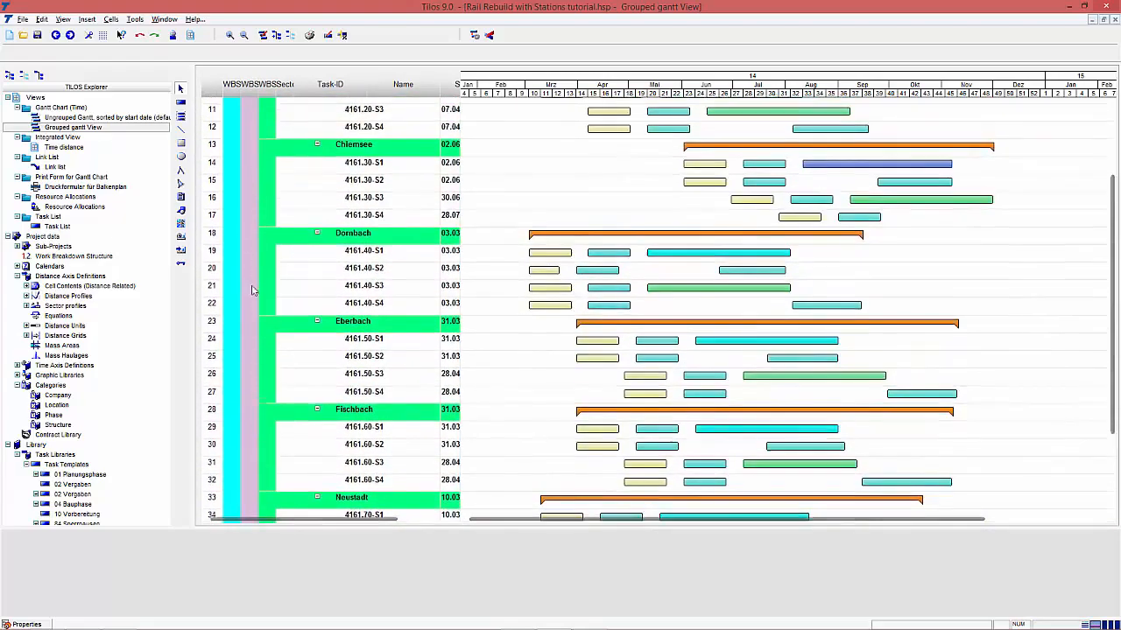
{"action": "scroll", "coordinate": [337, 261], "scroll_direction": "up", "scroll_amount": 1}
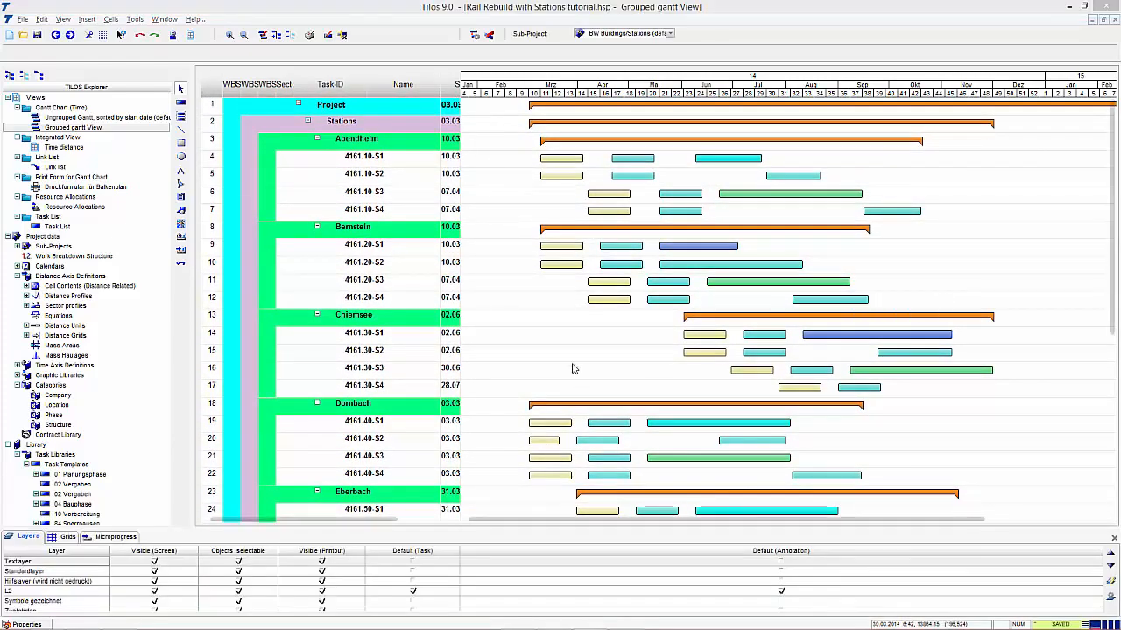
Step: Display the groups as Ribbon Group (allows Pictures), enable rotated text for WBS levels 1 to 3, and apply the grouping
{"action": "right_click", "coordinate": [553, 336]}
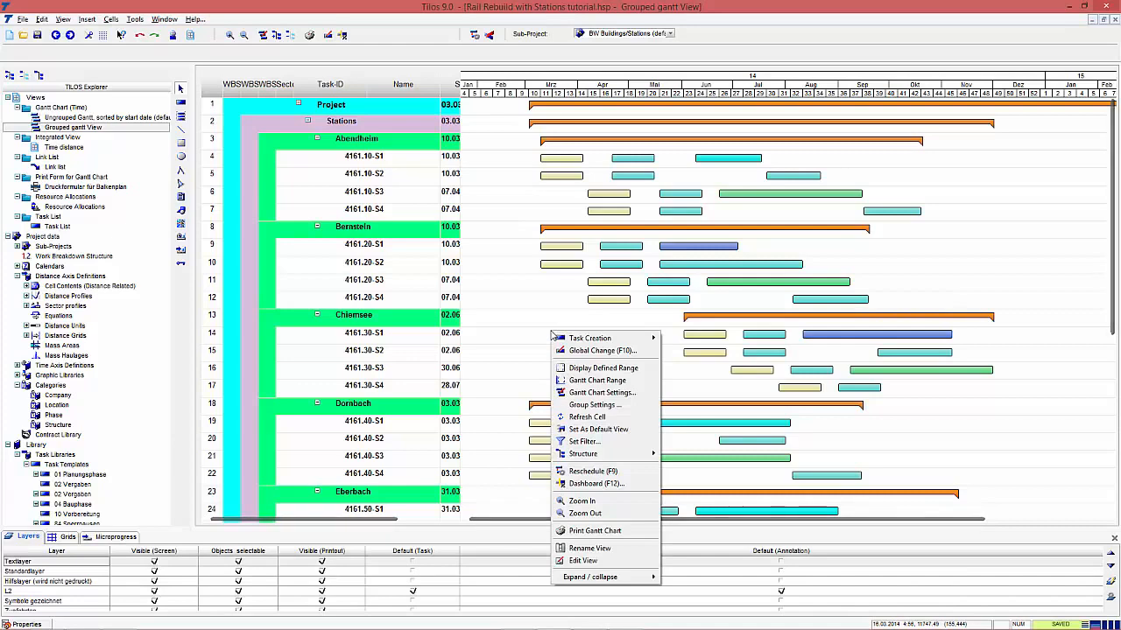
{"action": "left_click", "coordinate": [599, 405]}
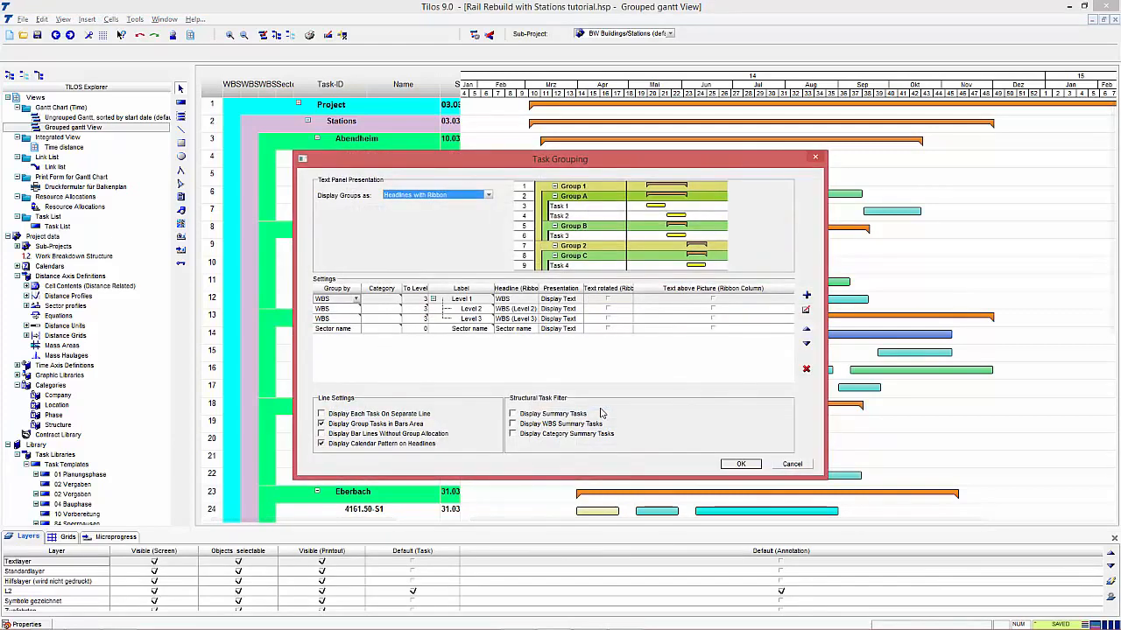
{"action": "left_click", "coordinate": [448, 196]}
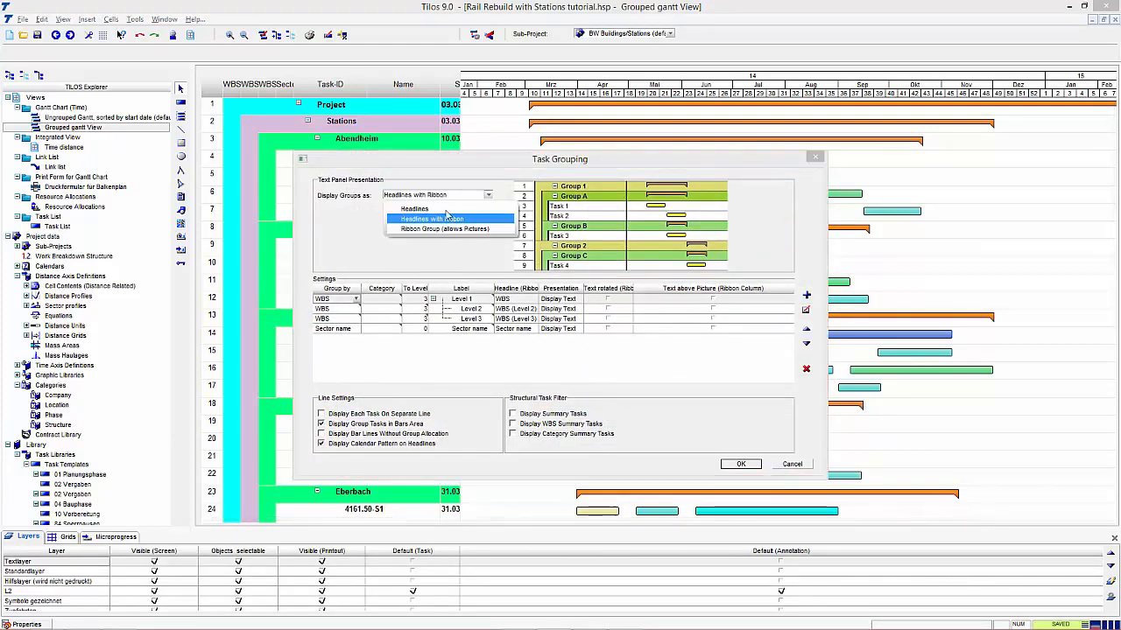
{"action": "left_click", "coordinate": [451, 229]}
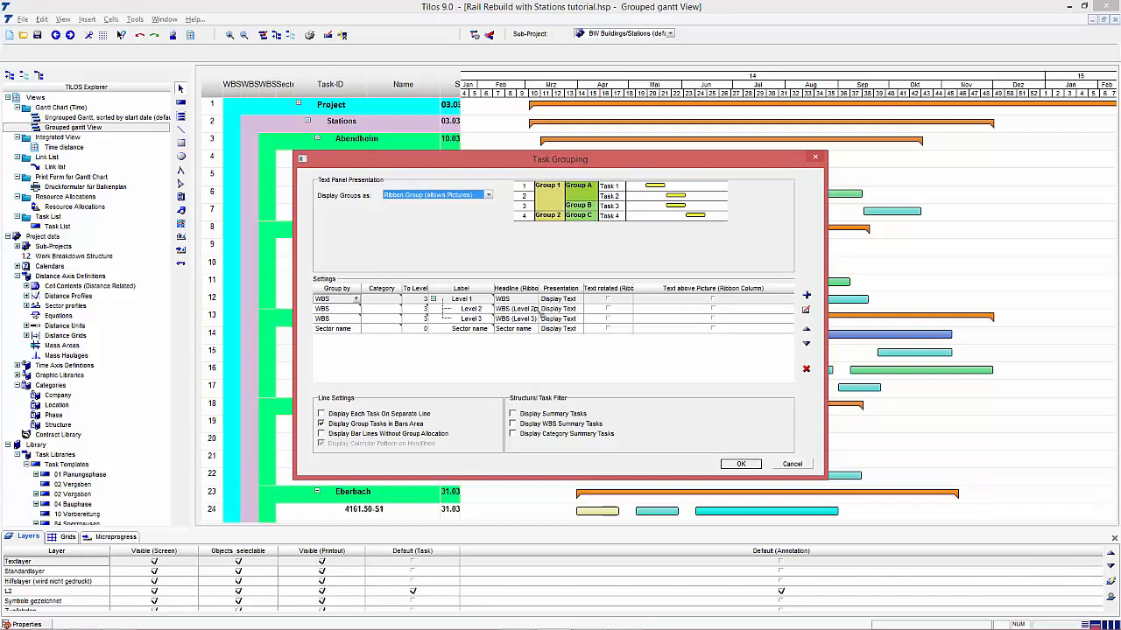
{"action": "left_click", "coordinate": [608, 300]}
{"action": "left_click", "coordinate": [608, 310]}
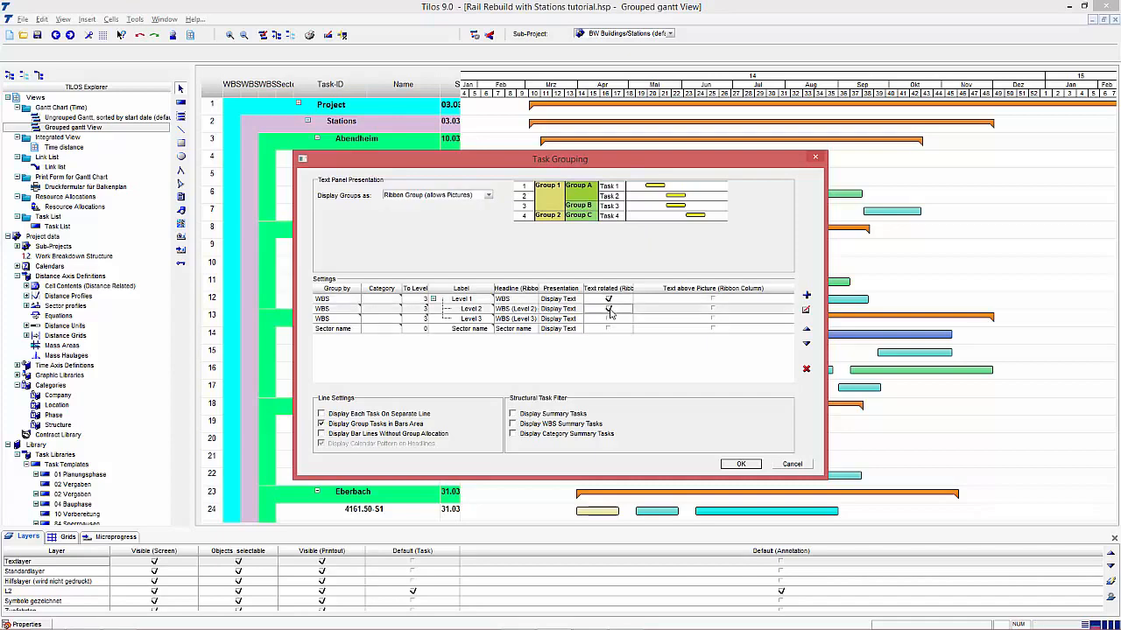
{"action": "left_click", "coordinate": [608, 320]}
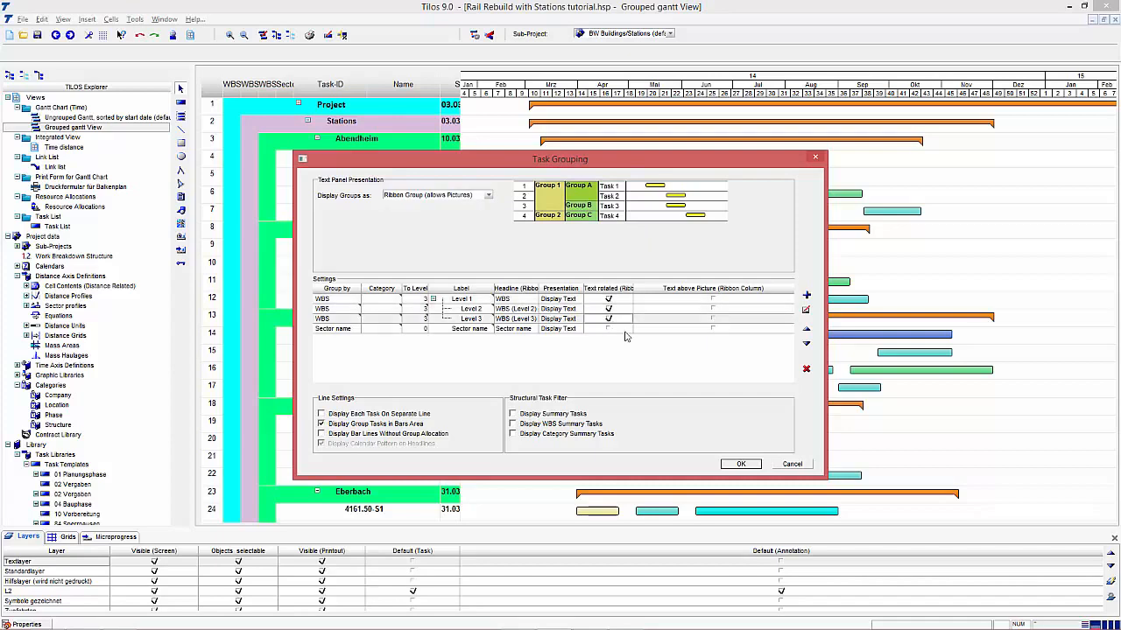
{"action": "left_click", "coordinate": [740, 464]}
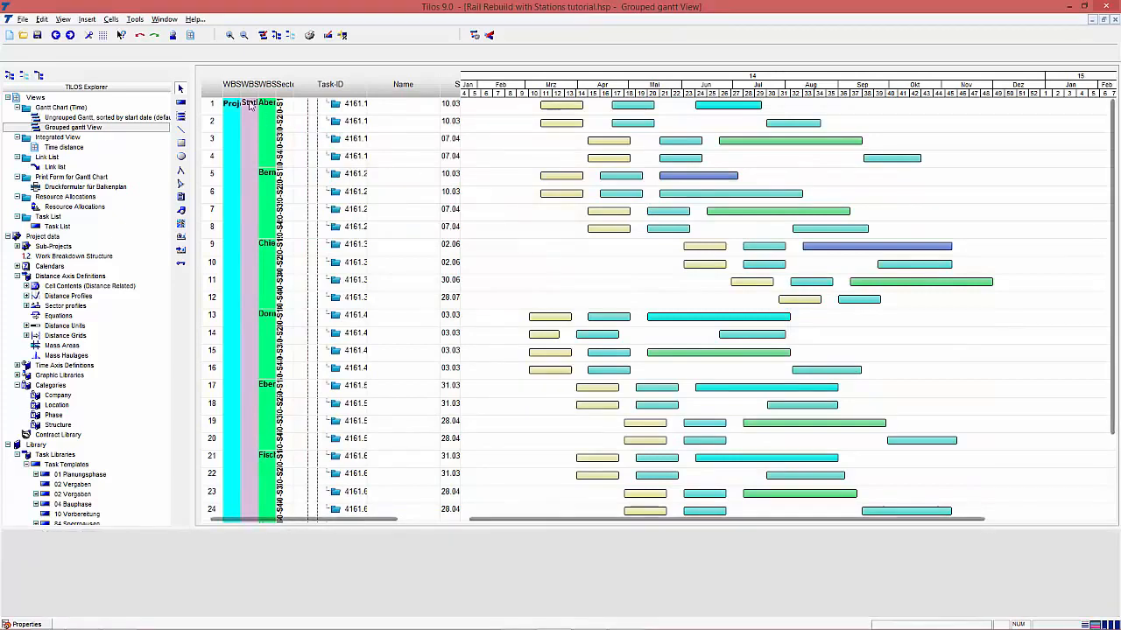
Step: Widen the ribbon columns for WBS levels 1 to 3 to fit their text, and narrow the table to end after level 3
{"action": "double_click", "coordinate": [259, 88]}
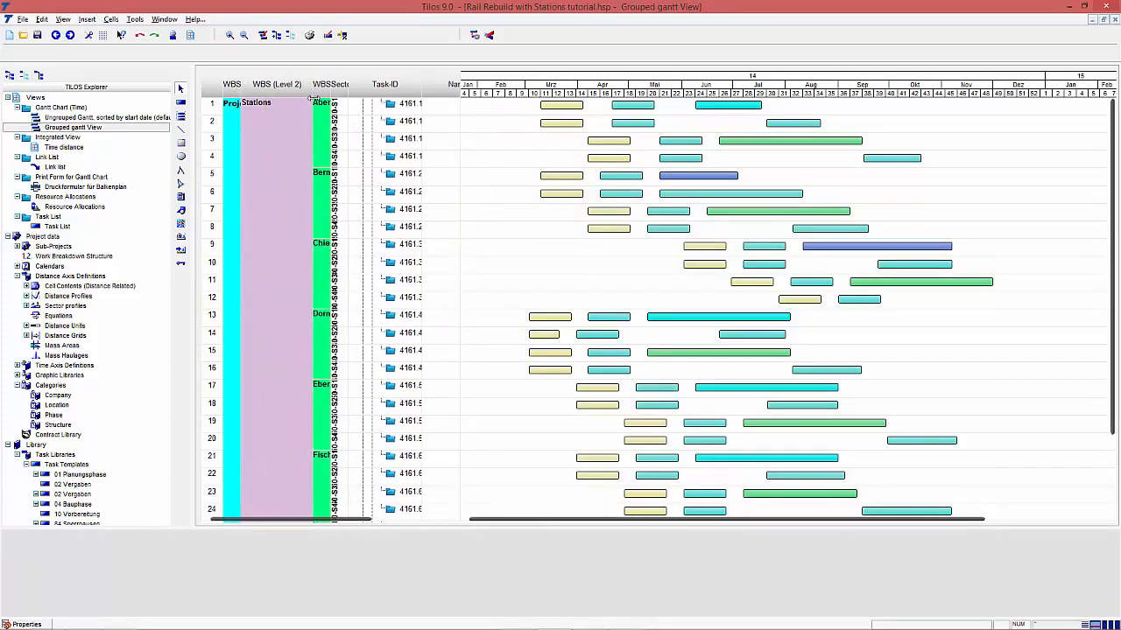
{"action": "double_click", "coordinate": [240, 89]}
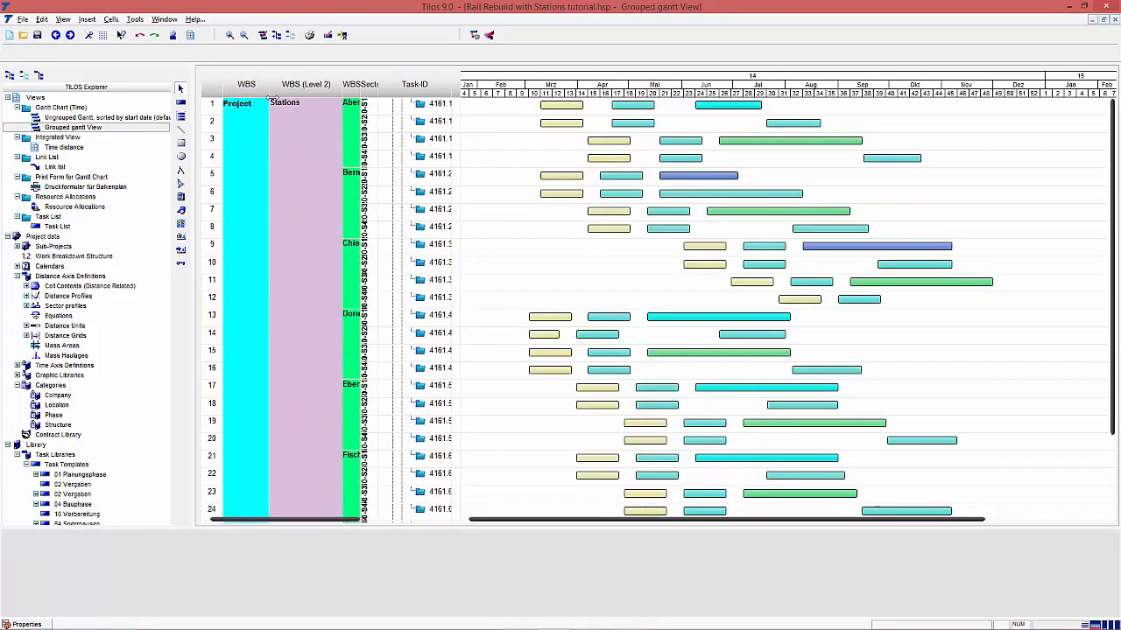
{"action": "double_click", "coordinate": [367, 88]}
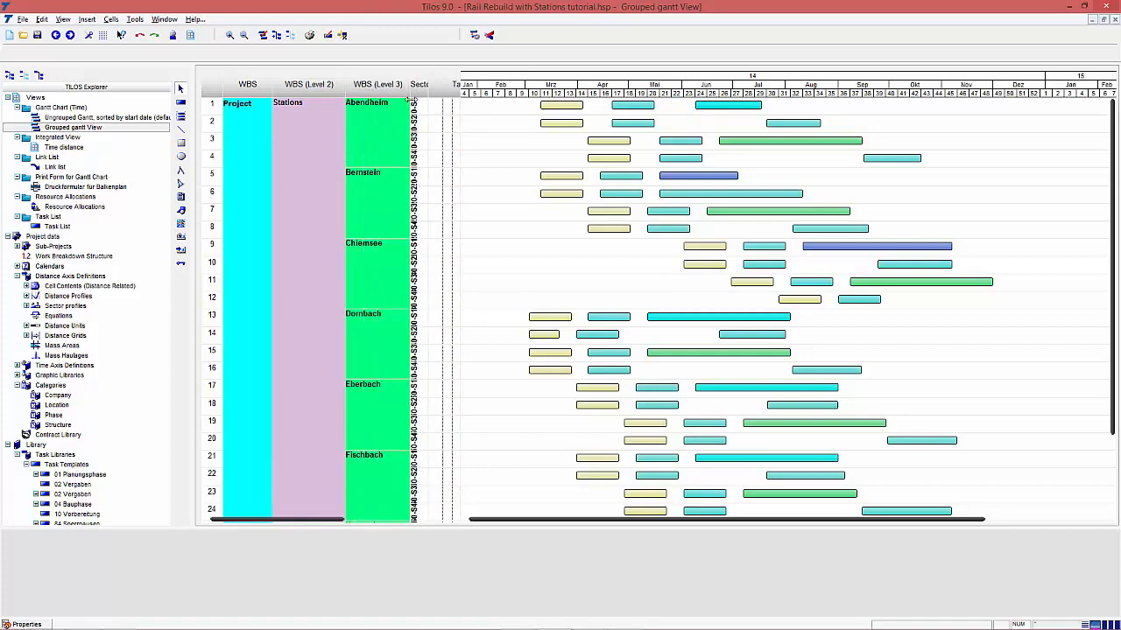
{"action": "scroll", "coordinate": [382, 223], "scroll_direction": "down", "scroll_amount": 4}
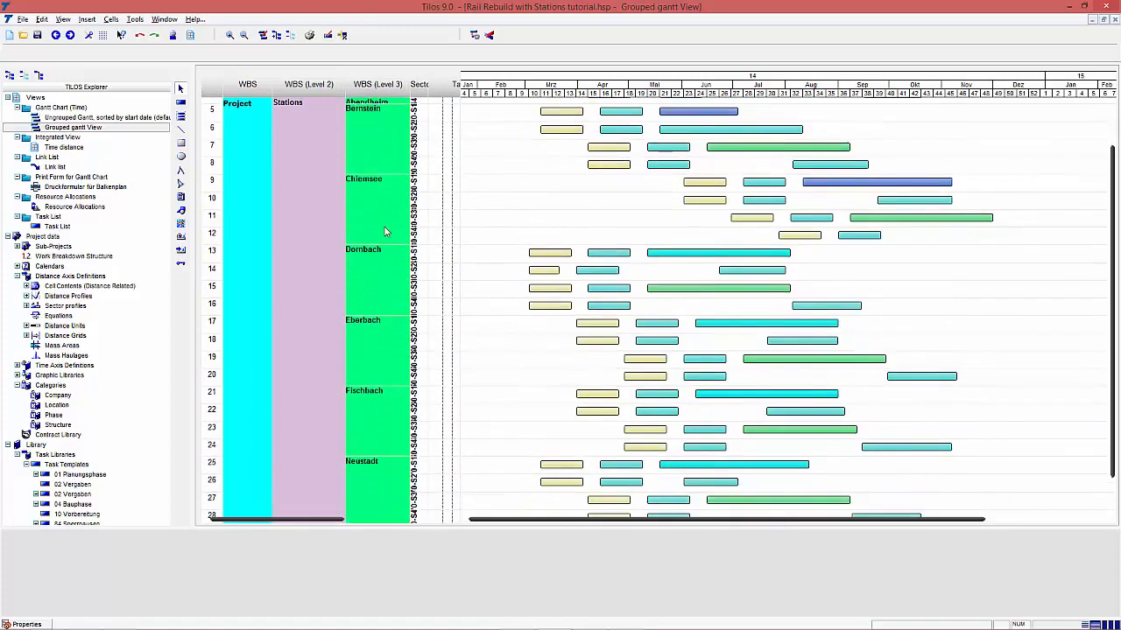
{"action": "scroll", "coordinate": [392, 297], "scroll_direction": "up", "scroll_amount": 3}
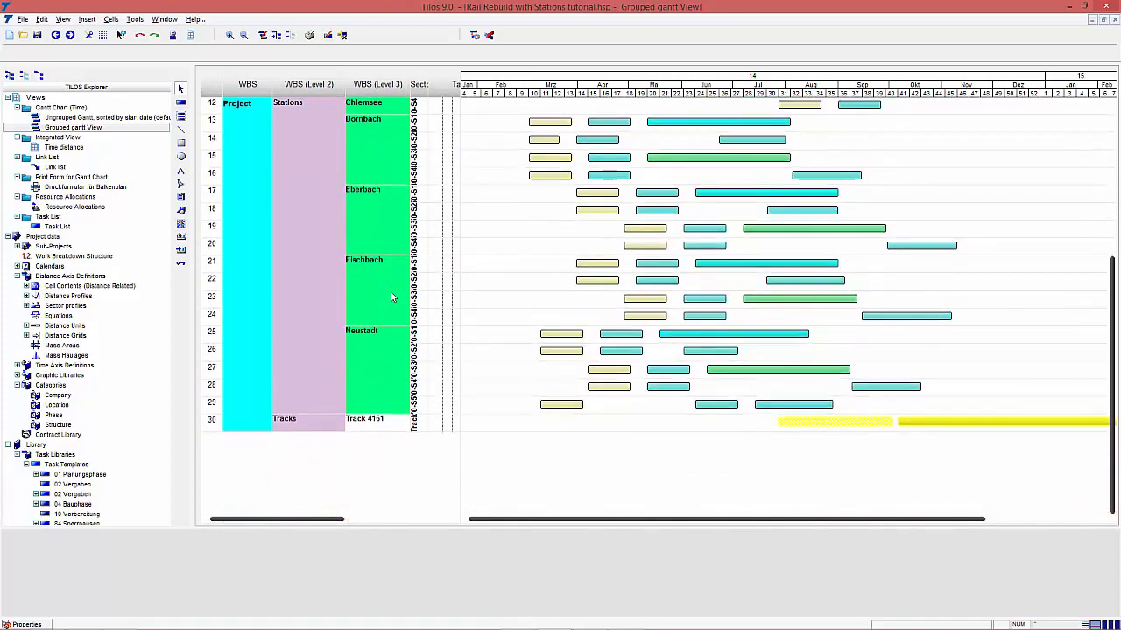
{"action": "scroll", "coordinate": [391, 297], "scroll_direction": "up", "scroll_amount": 5}
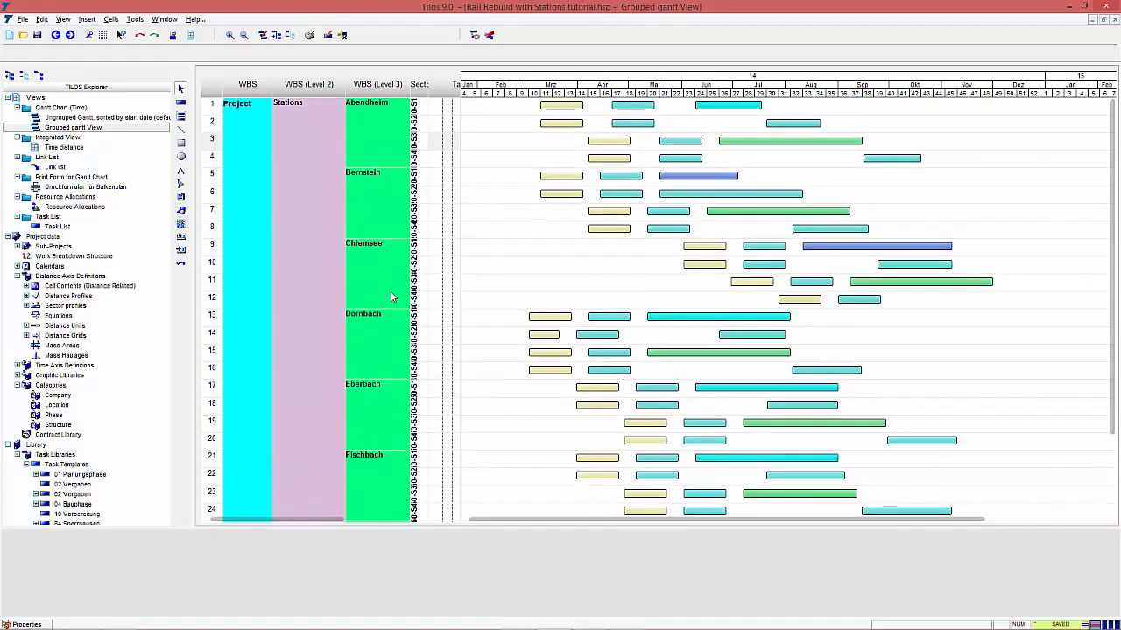
{"action": "left_click", "coordinate": [506, 260]}
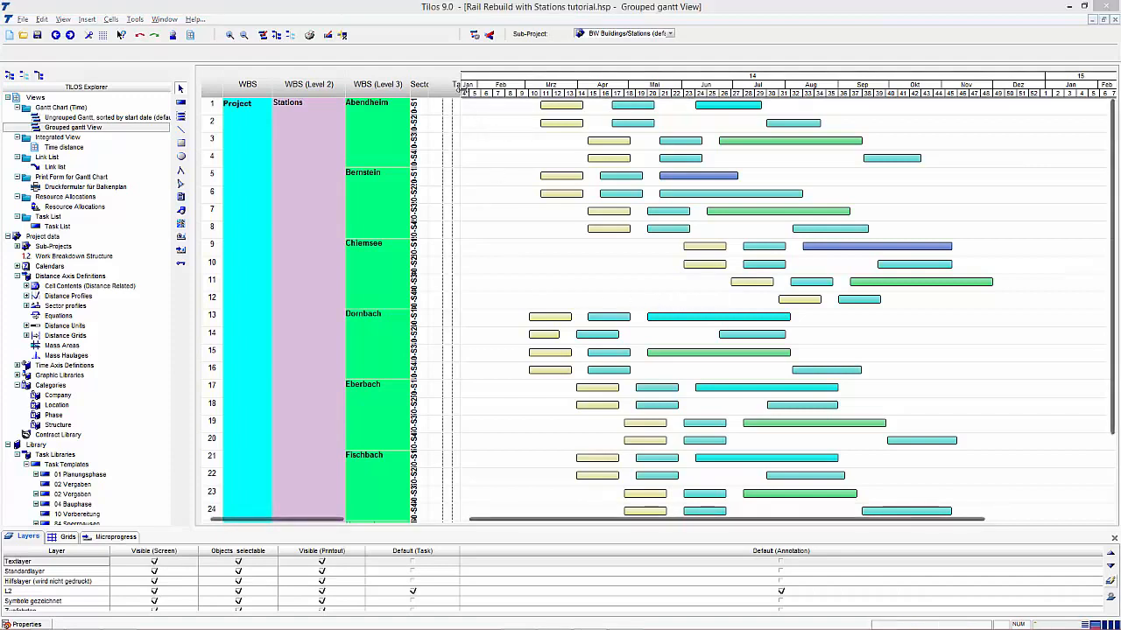
{"action": "left_click_drag", "start_coordinate": [459, 103], "coordinate": [412, 104]}
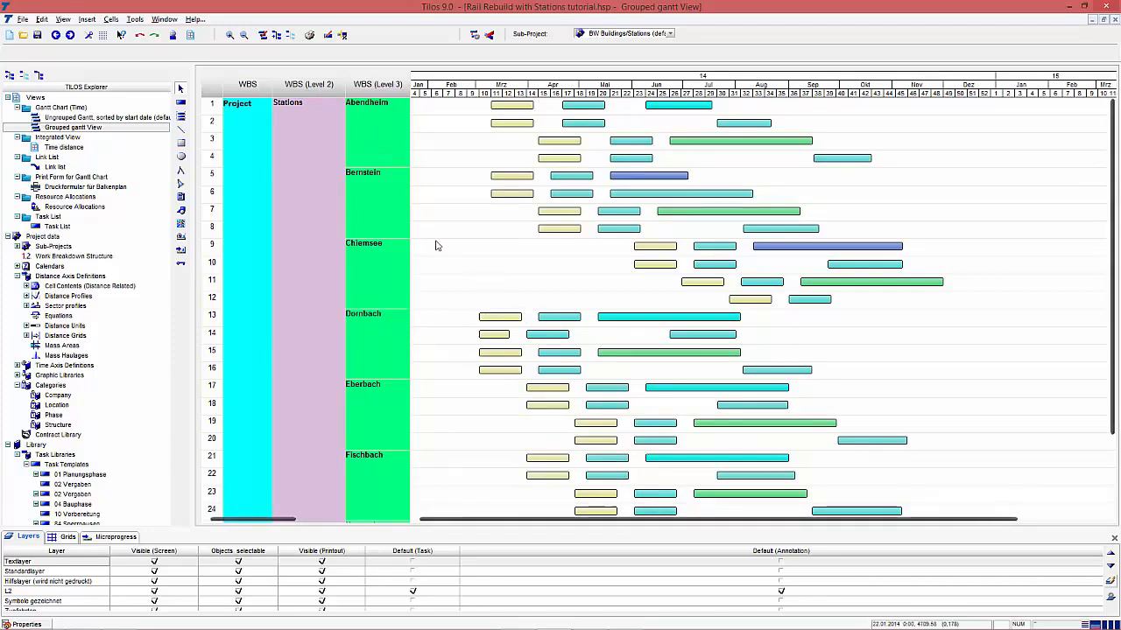
Step: Set the ribbon column headlines to Type for WBS level 2 and Station for level 3, and apply the grouping
{"action": "right_click", "coordinate": [461, 252]}
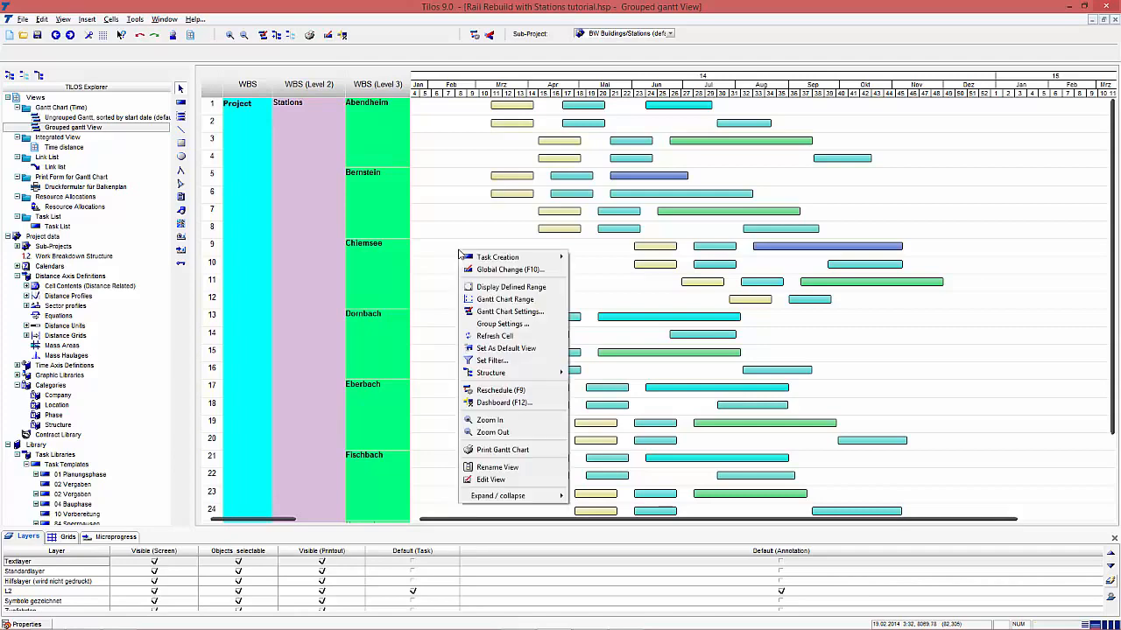
{"action": "left_click", "coordinate": [521, 324]}
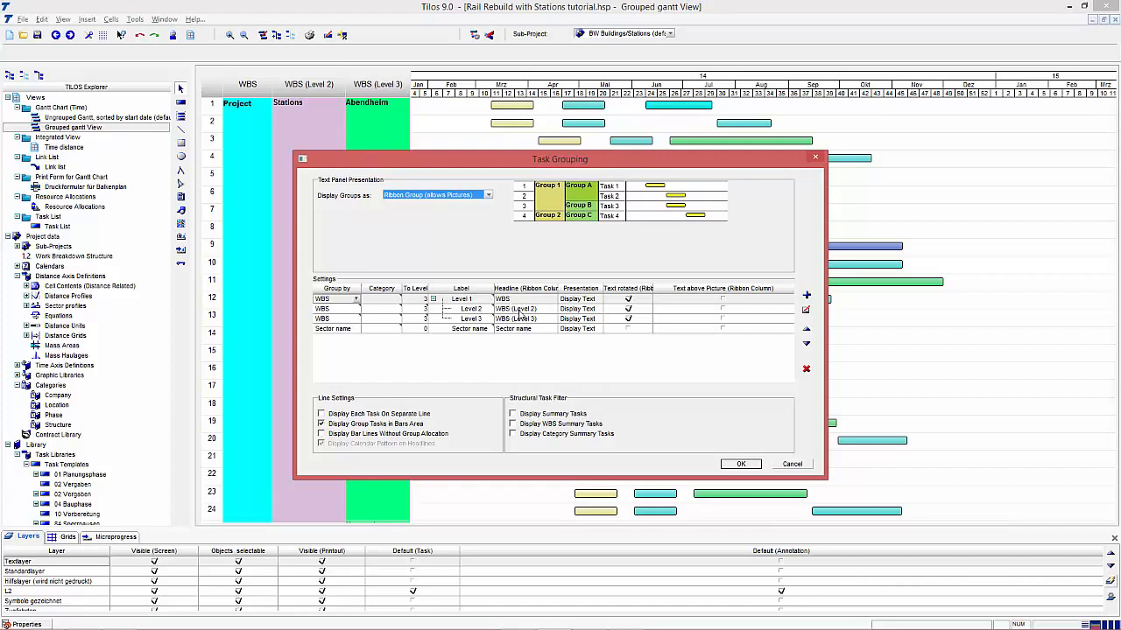
{"action": "left_click", "coordinate": [518, 310]}
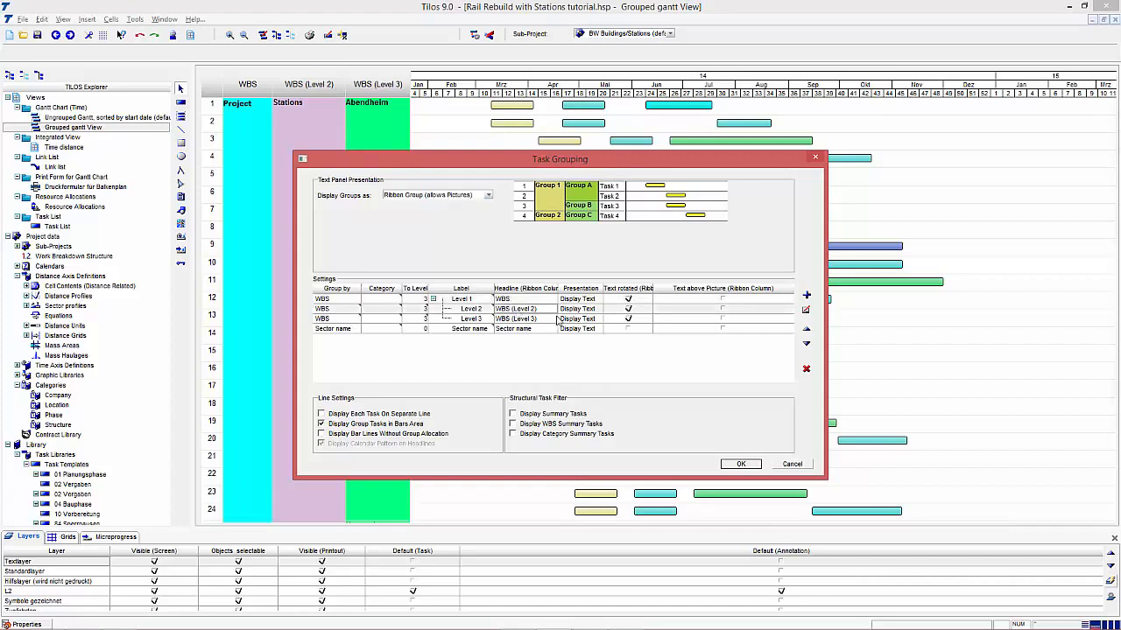
{"action": "type", "text": "Type"}
{"action": "left_click", "coordinate": [544, 321]}
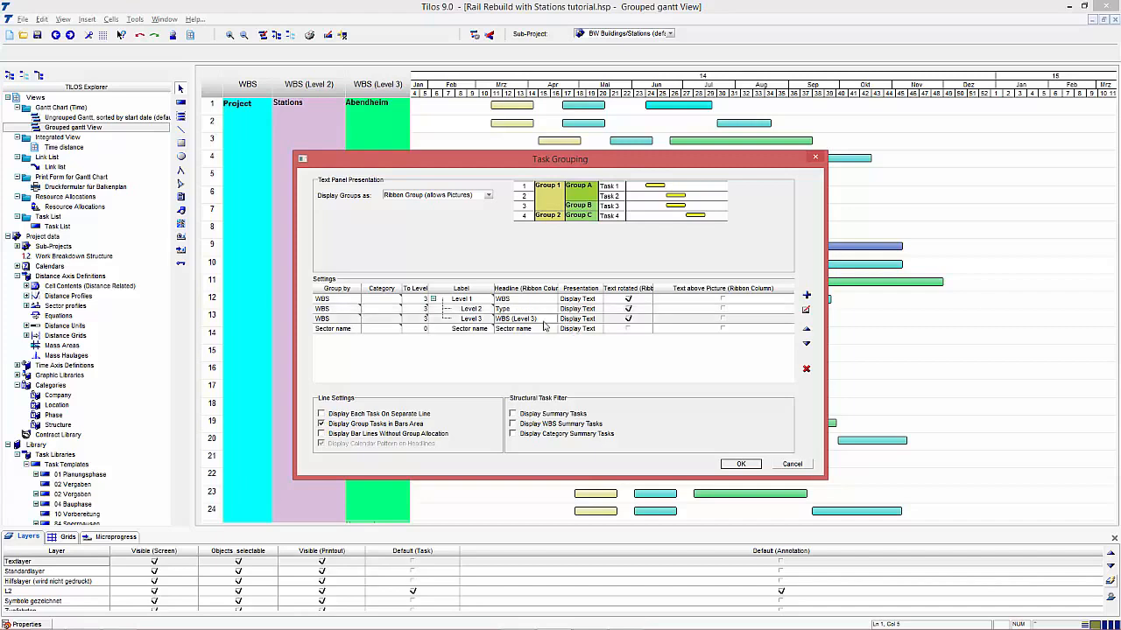
{"action": "type", "text": "Station"}
{"action": "left_click", "coordinate": [739, 464]}
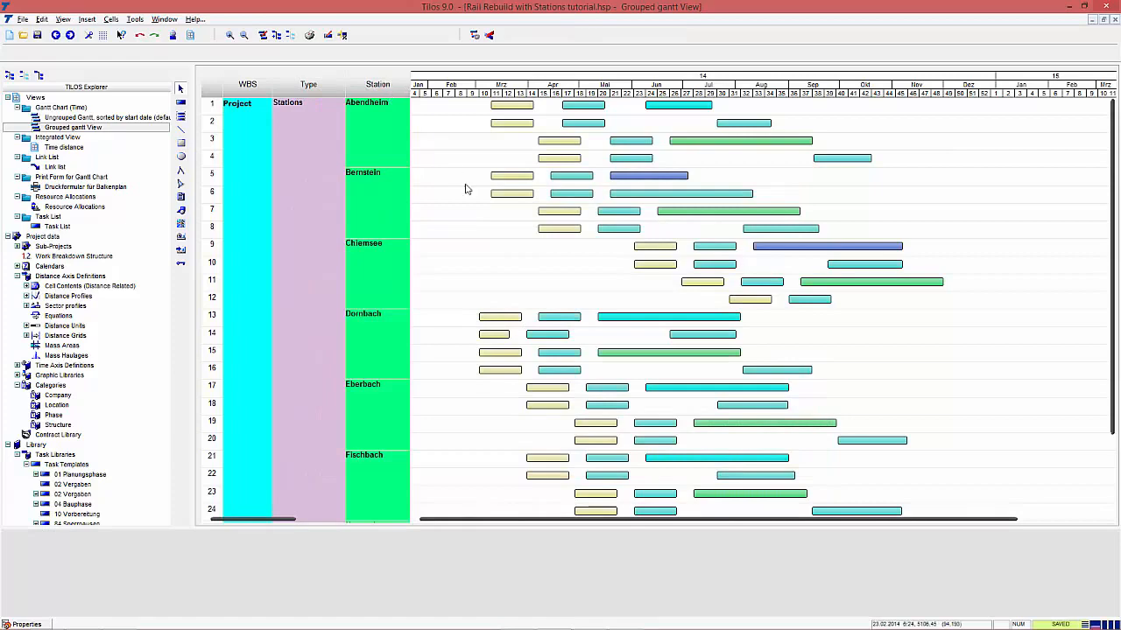
Step: Set the presentation of WBS level 1 to Hide this Level, apply the grouping, and narrow the table to end after the Station column
{"action": "right_click", "coordinate": [496, 242]}
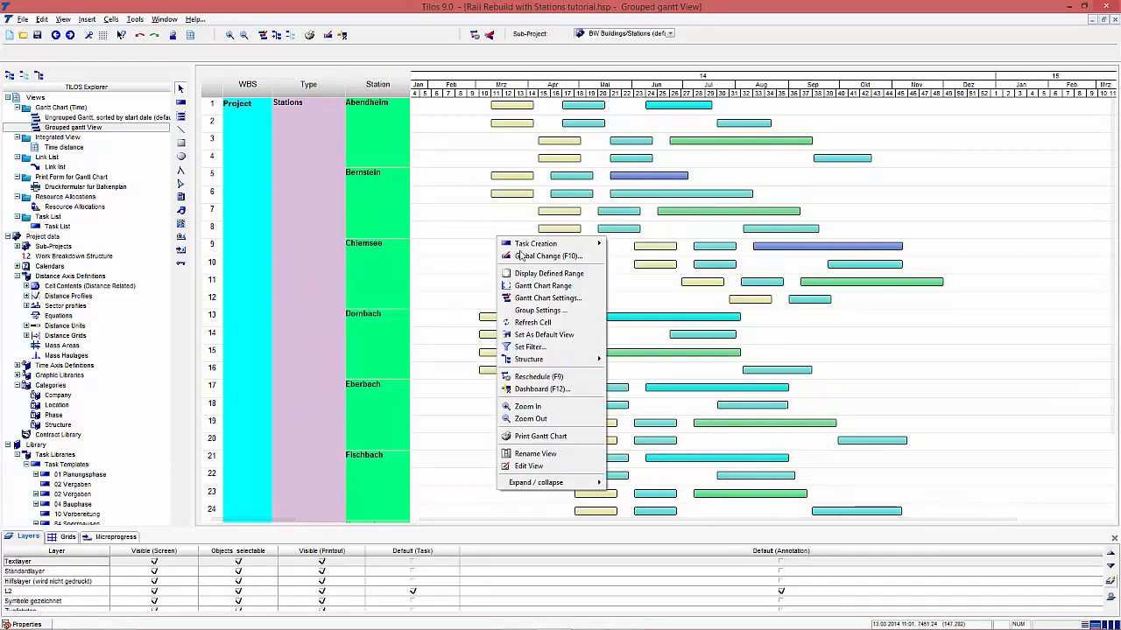
{"action": "left_click", "coordinate": [557, 311]}
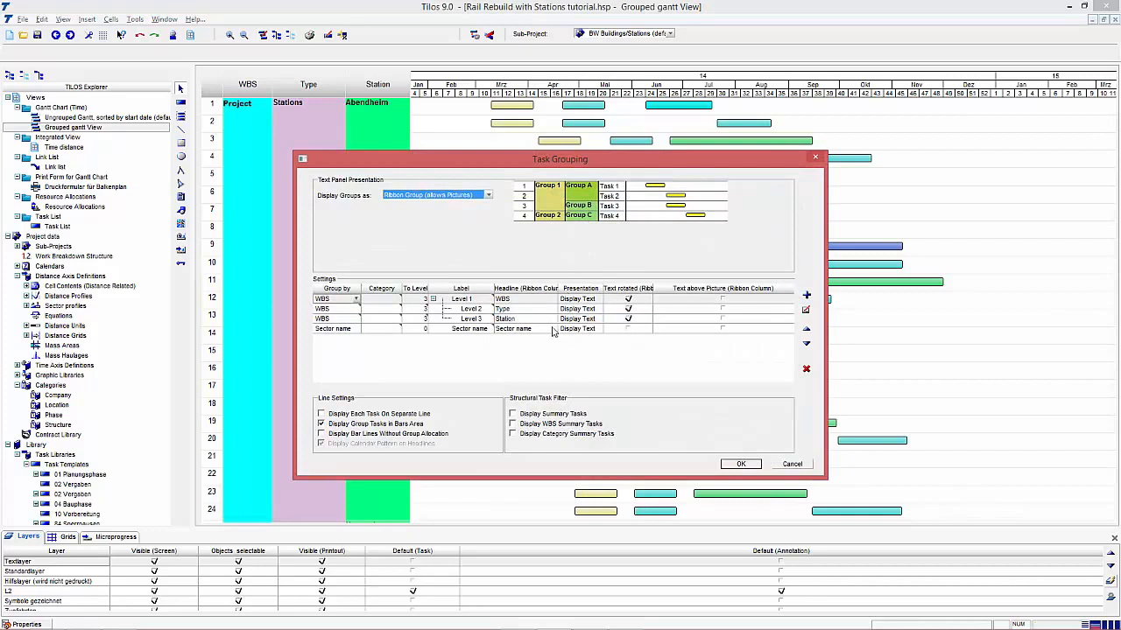
{"action": "left_click", "coordinate": [592, 301]}
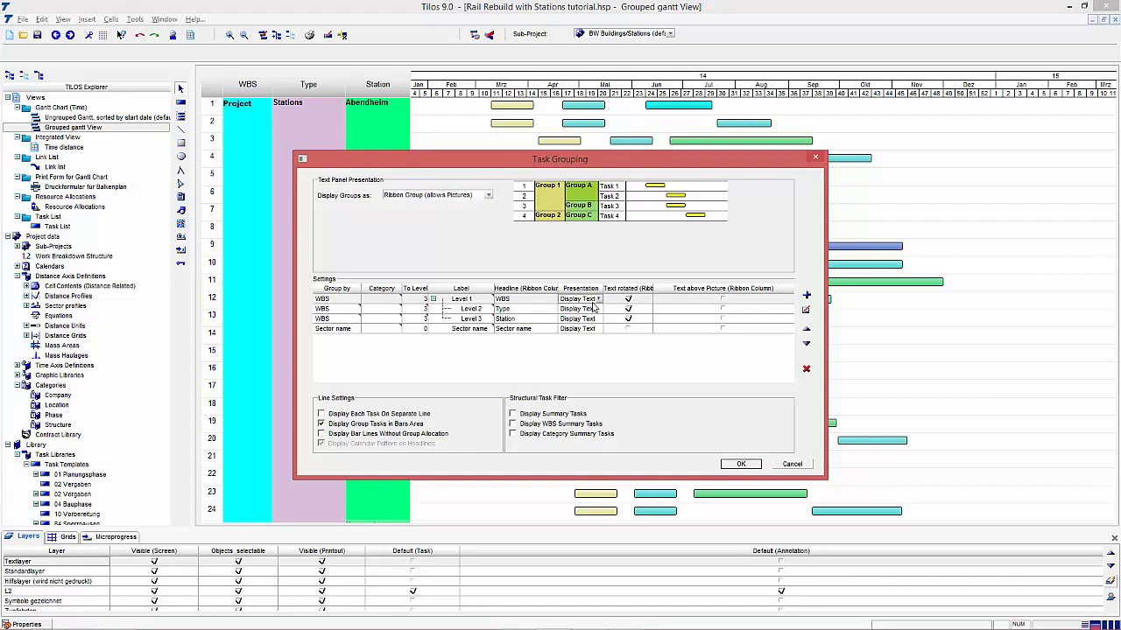
{"action": "left_click", "coordinate": [601, 299]}
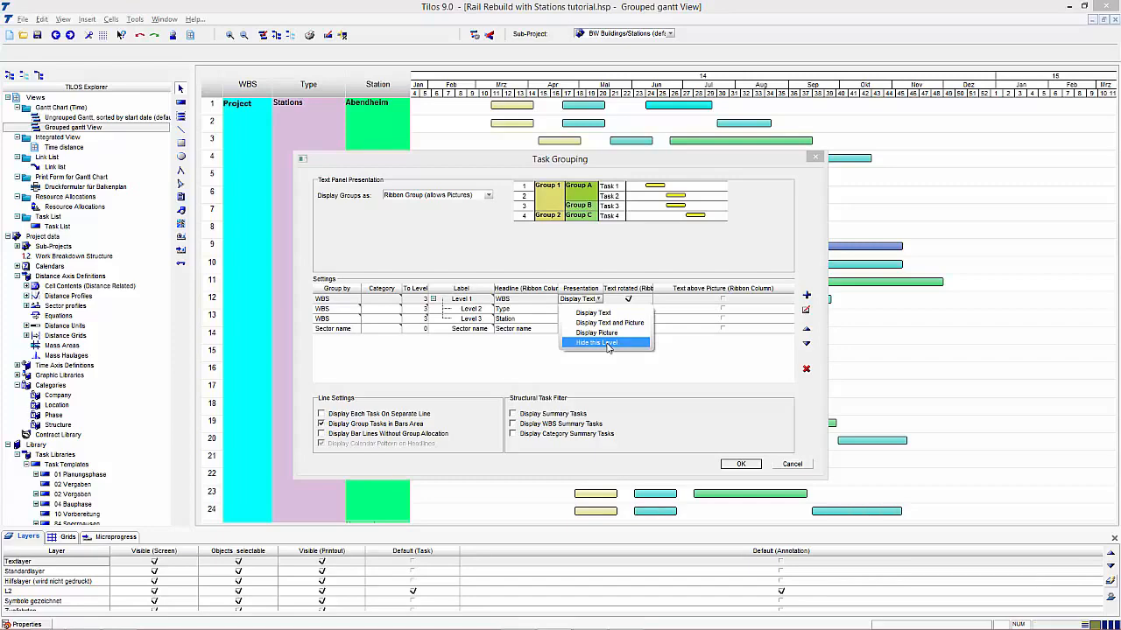
{"action": "left_click", "coordinate": [609, 343]}
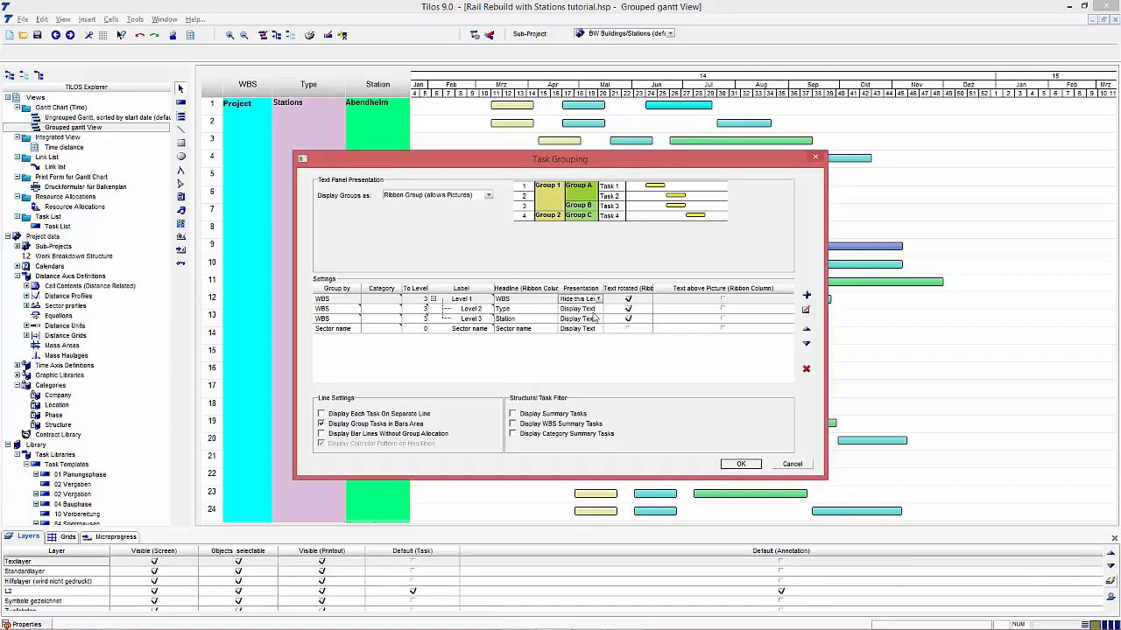
{"action": "left_click", "coordinate": [740, 464]}
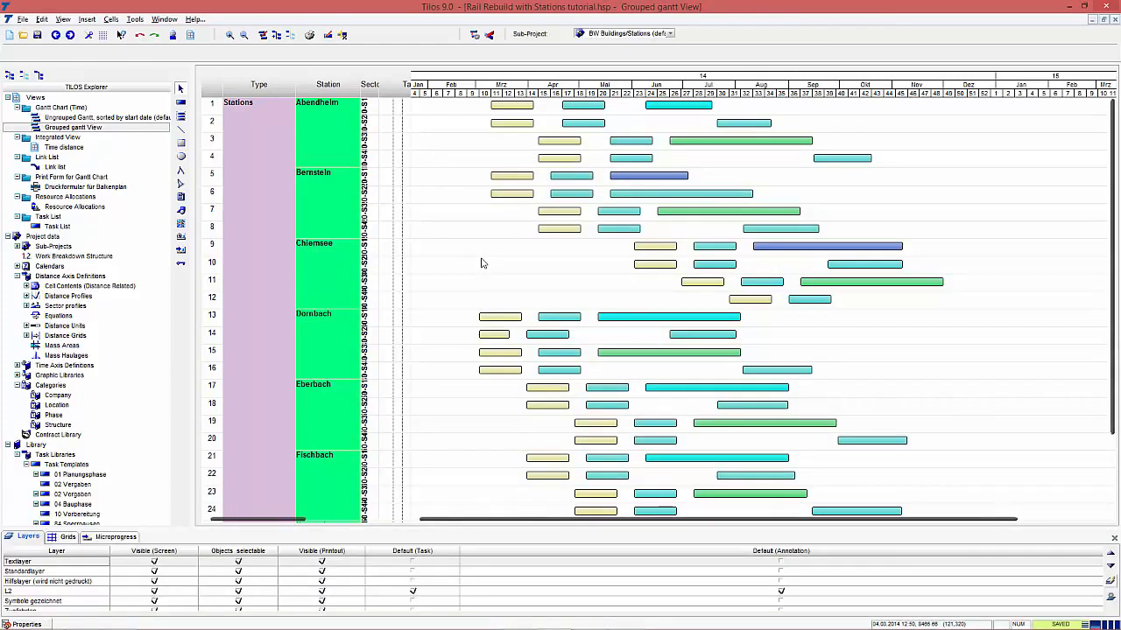
{"action": "left_click_drag", "start_coordinate": [408, 82], "coordinate": [360, 105]}
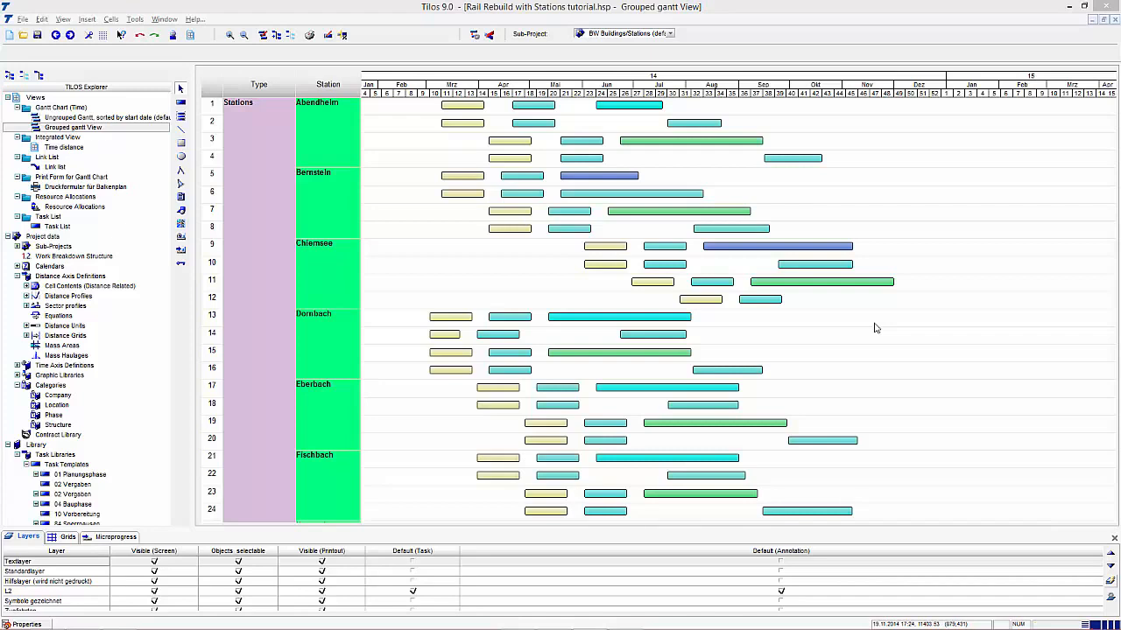
Step: Open the library's Graphics list and preview the Eberbach, Fischbach, LPLOGO, EB and Neustadt images
{"action": "left_click", "coordinate": [67, 466]}
{"action": "scroll", "coordinate": [53, 464], "scroll_direction": "down", "scroll_amount": 4}
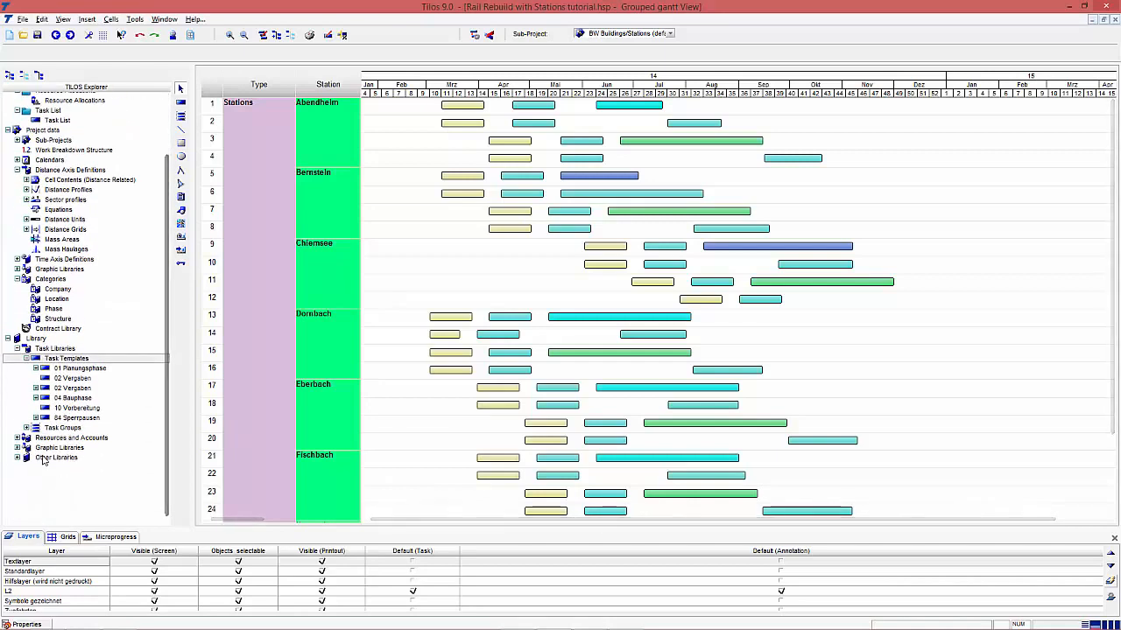
{"action": "left_click", "coordinate": [17, 447]}
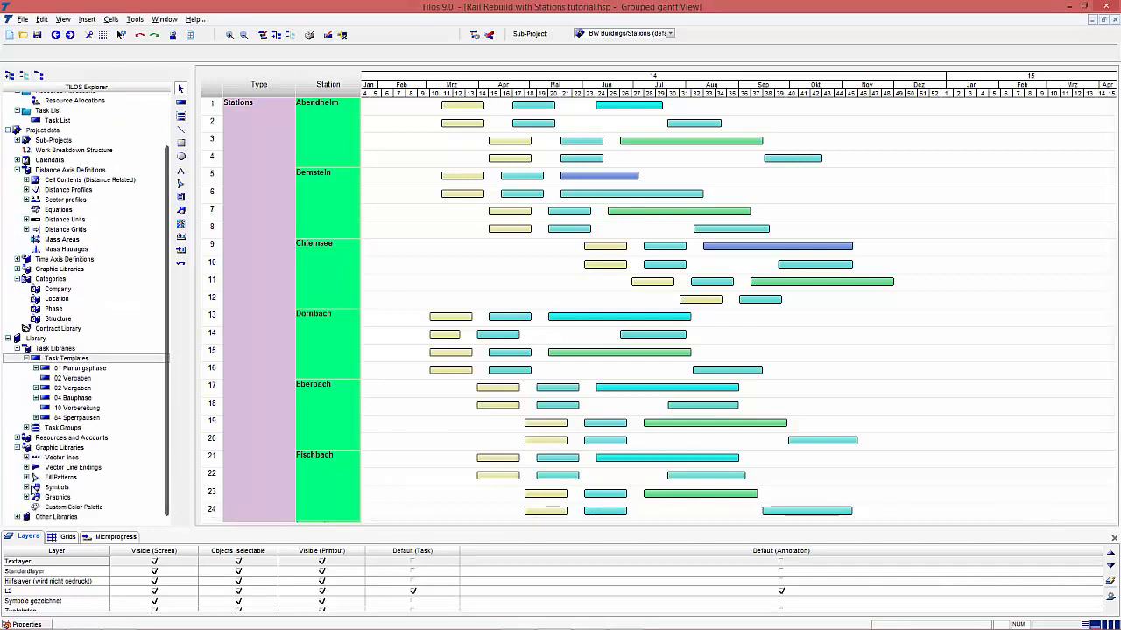
{"action": "left_click", "coordinate": [26, 497]}
{"action": "left_click", "coordinate": [39, 497]}
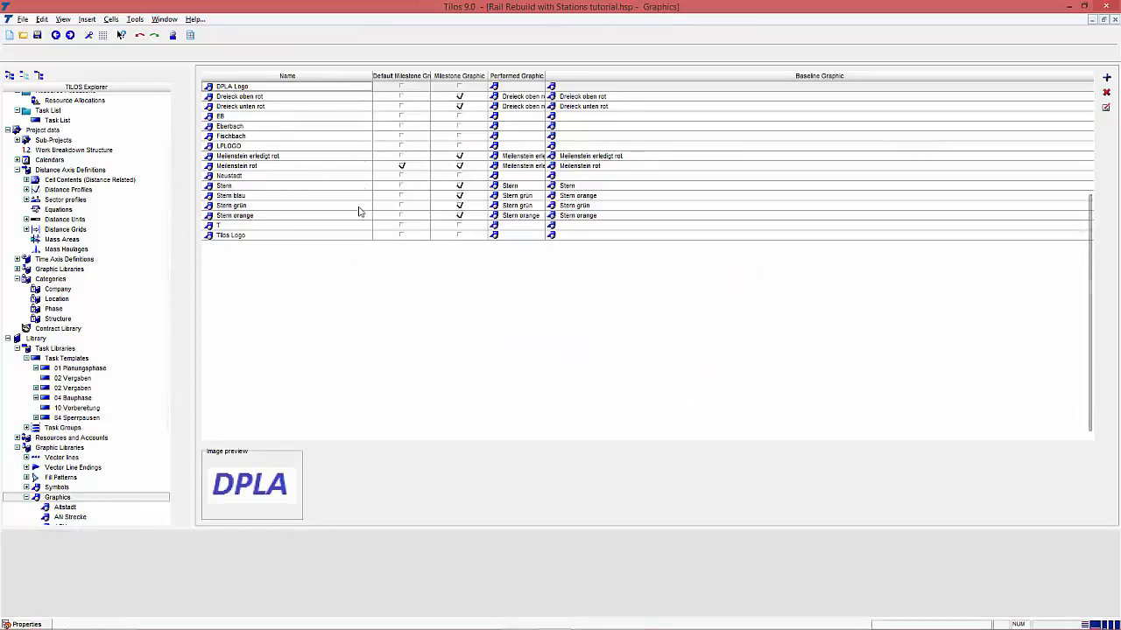
{"action": "left_click", "coordinate": [257, 128]}
{"action": "left_click", "coordinate": [257, 138]}
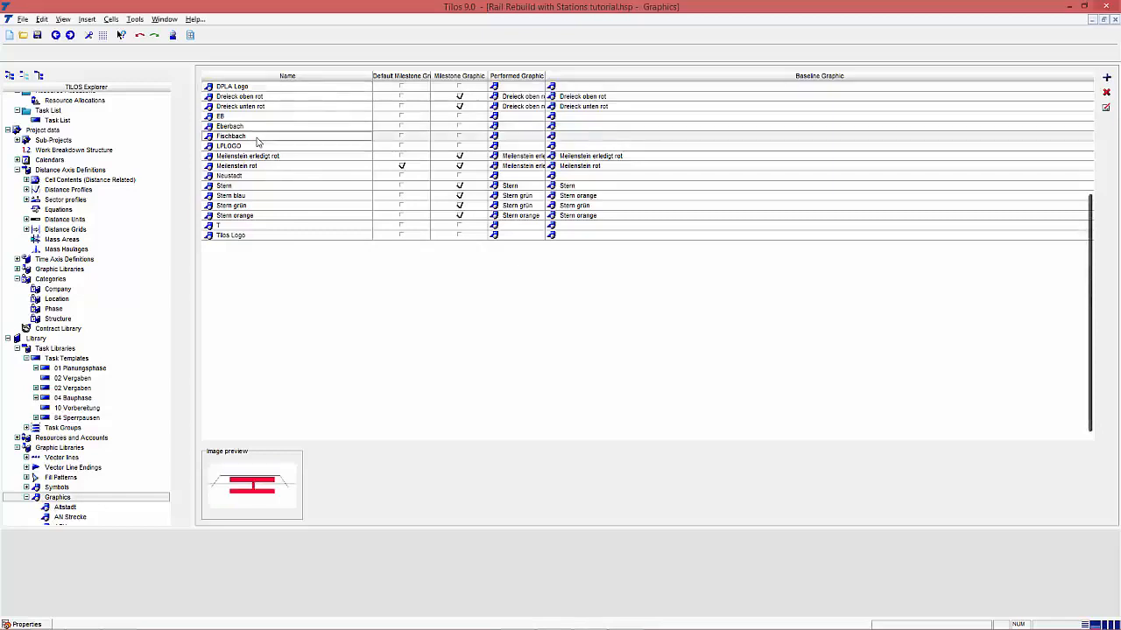
{"action": "left_click", "coordinate": [251, 148]}
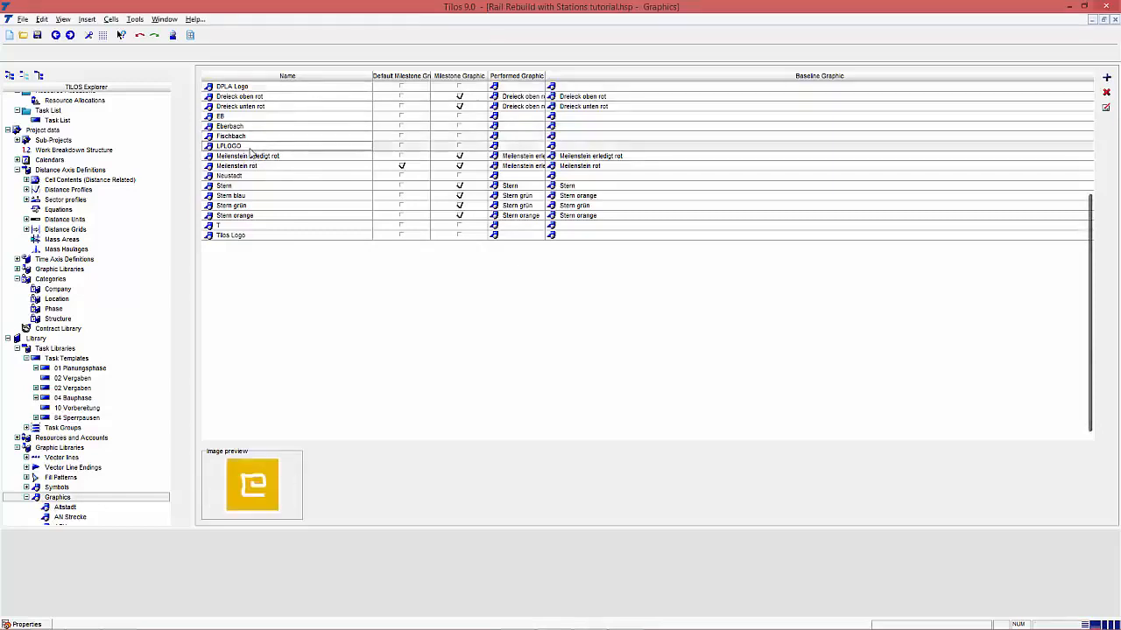
{"action": "left_click", "coordinate": [239, 118]}
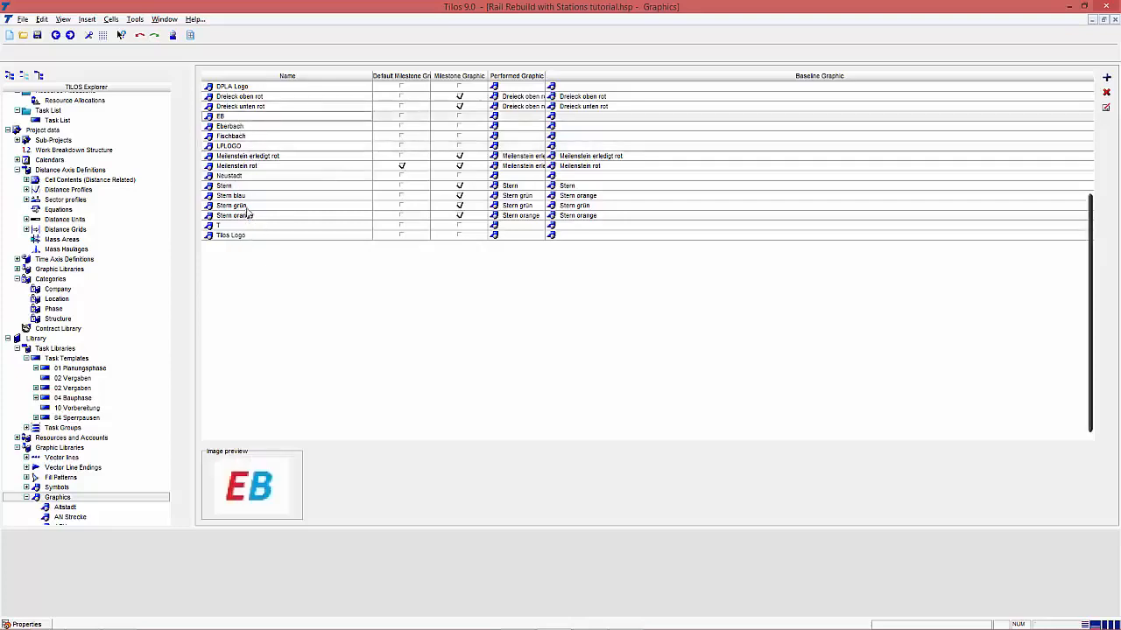
{"action": "left_click", "coordinate": [243, 178]}
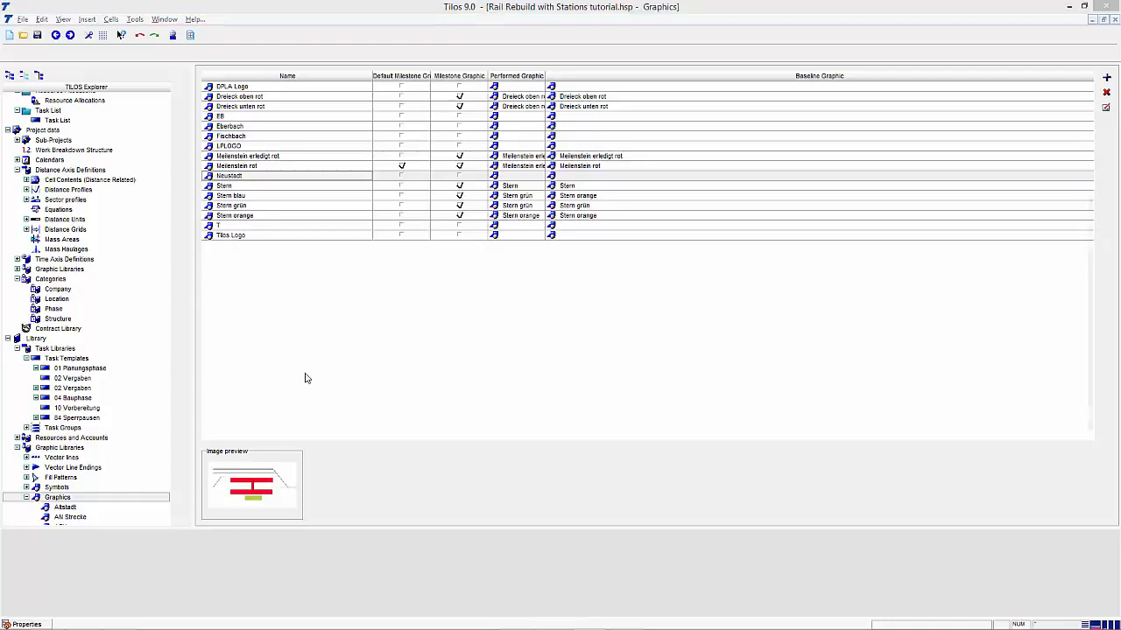
Step: In the Location category, assign picture AN Strecke to Track 4161, Dornbach to Station Abendheim, and the matching station pictures to the other stations
{"action": "left_click", "coordinate": [58, 299]}
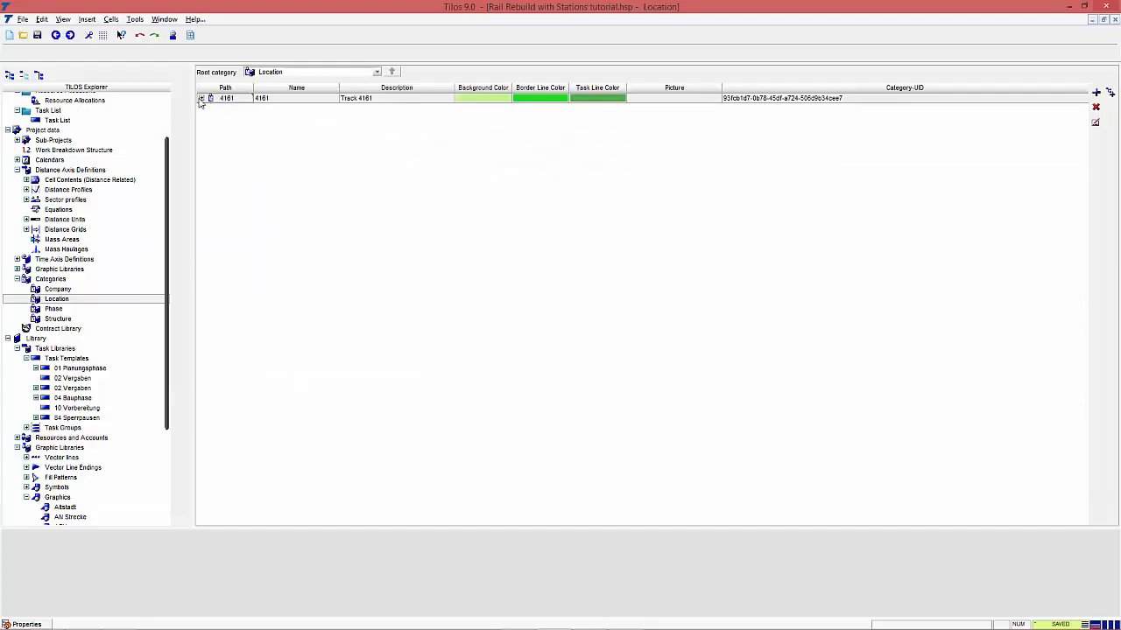
{"action": "left_click", "coordinate": [202, 99]}
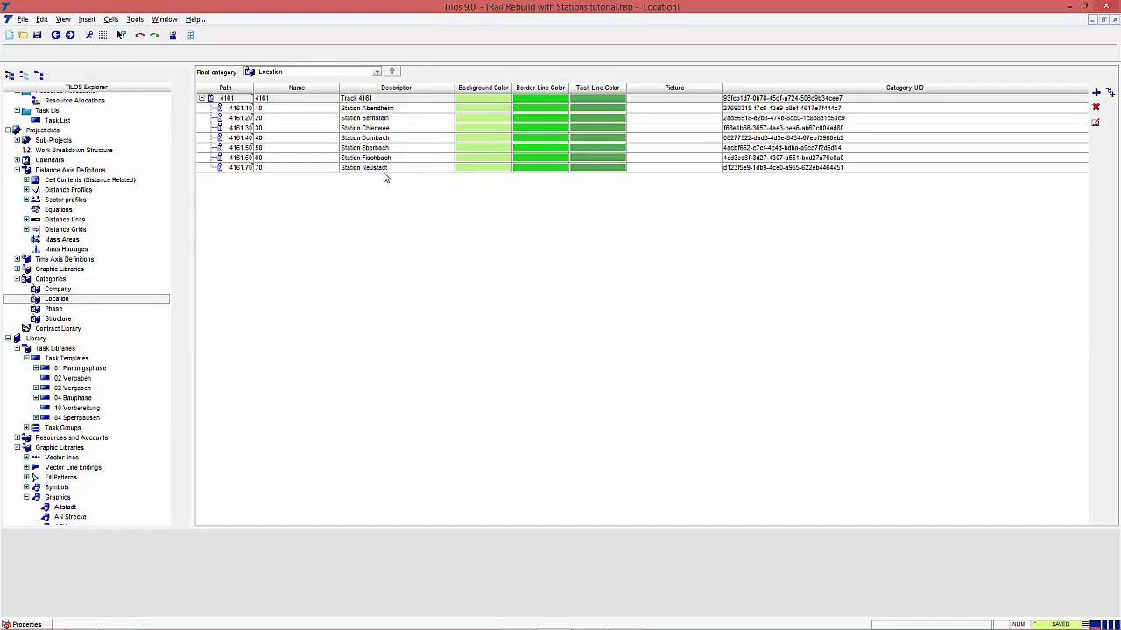
{"action": "left_click", "coordinate": [714, 98]}
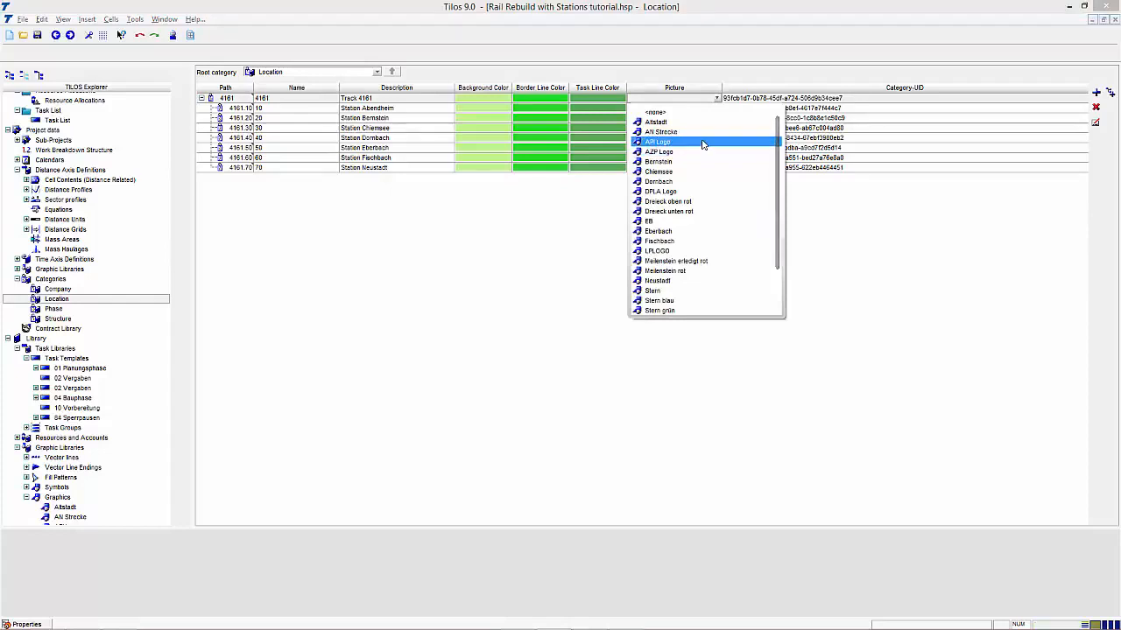
{"action": "left_click", "coordinate": [704, 134]}
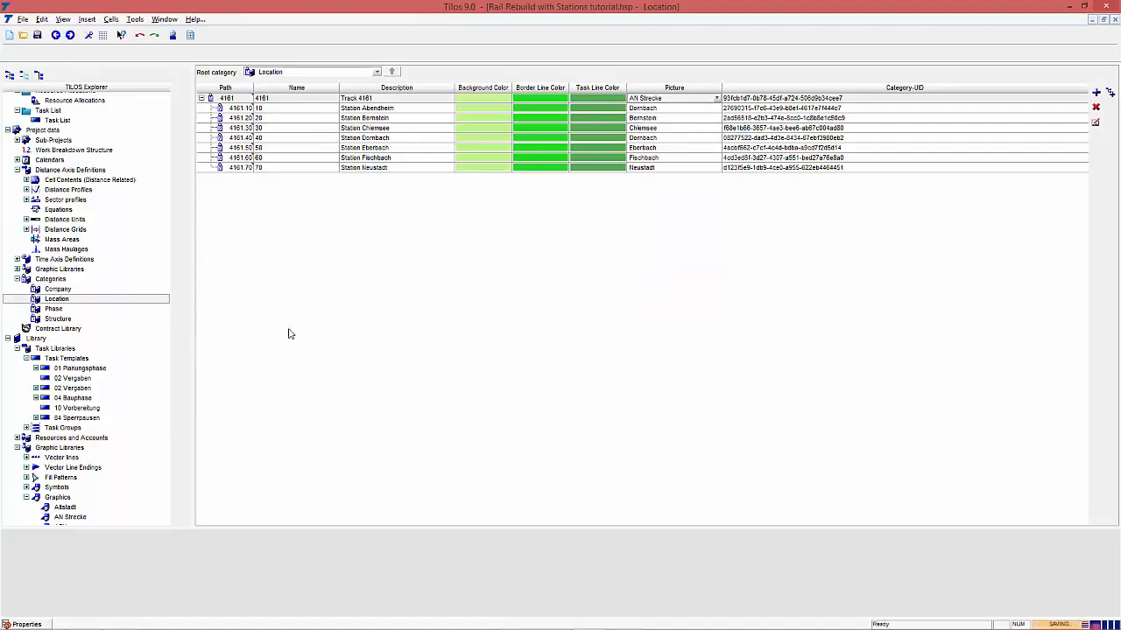
Step: In the Company category, assign pictures API Logo to Ahler, AZP Logo to AZP, DPLA Logo to DPLA, EB to EB and LPLOGO to LP, and save
{"action": "left_click", "coordinate": [59, 288]}
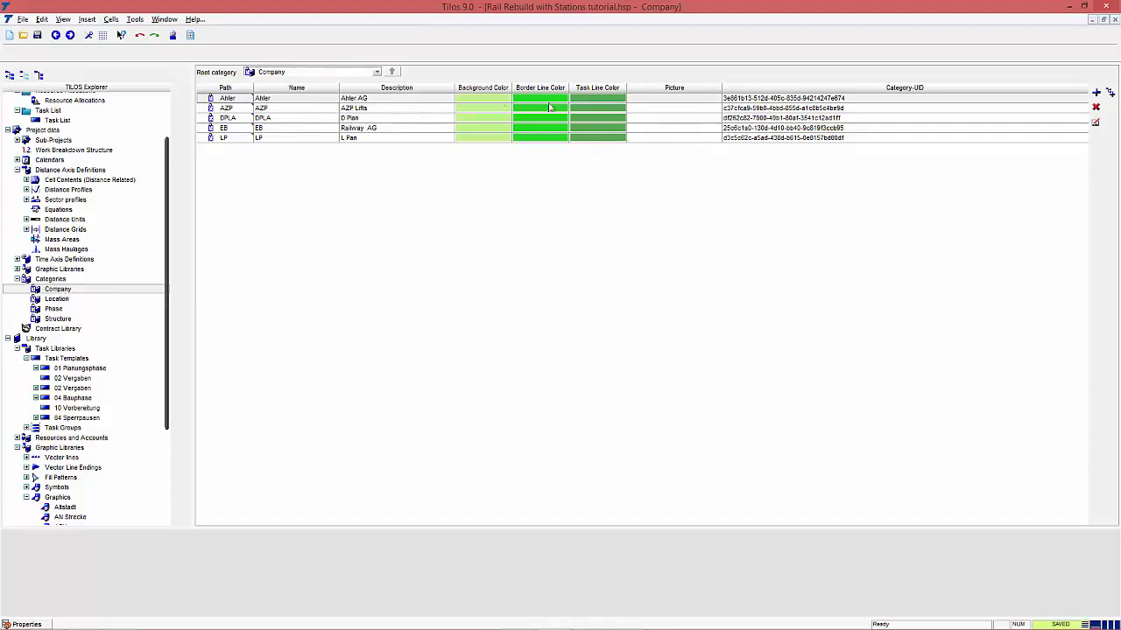
{"action": "left_click", "coordinate": [698, 100]}
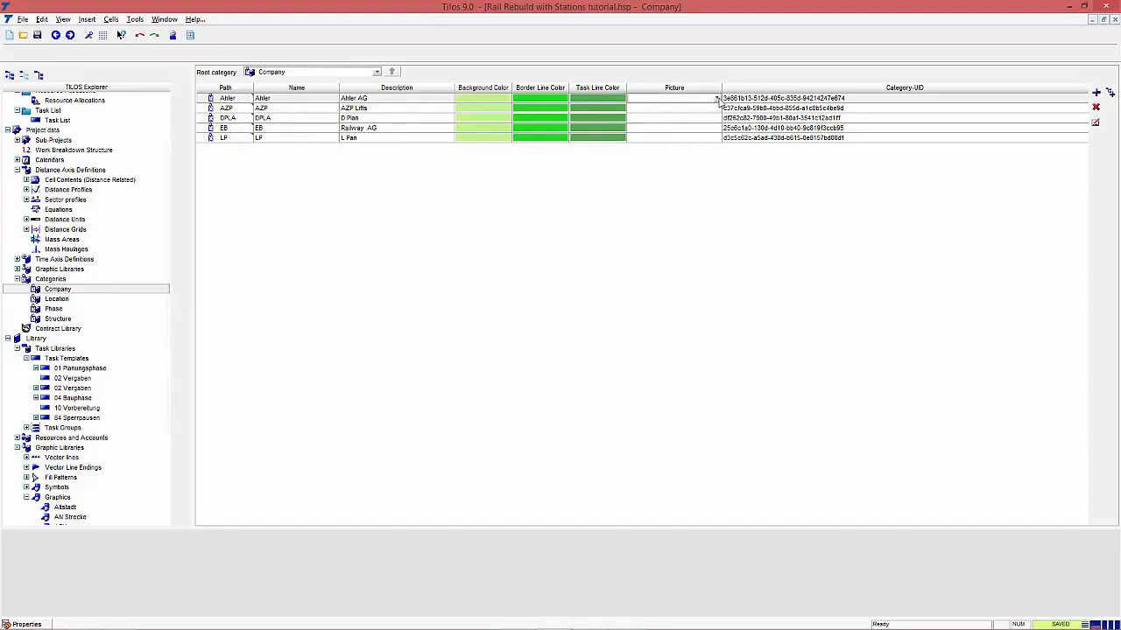
{"action": "left_click", "coordinate": [716, 100]}
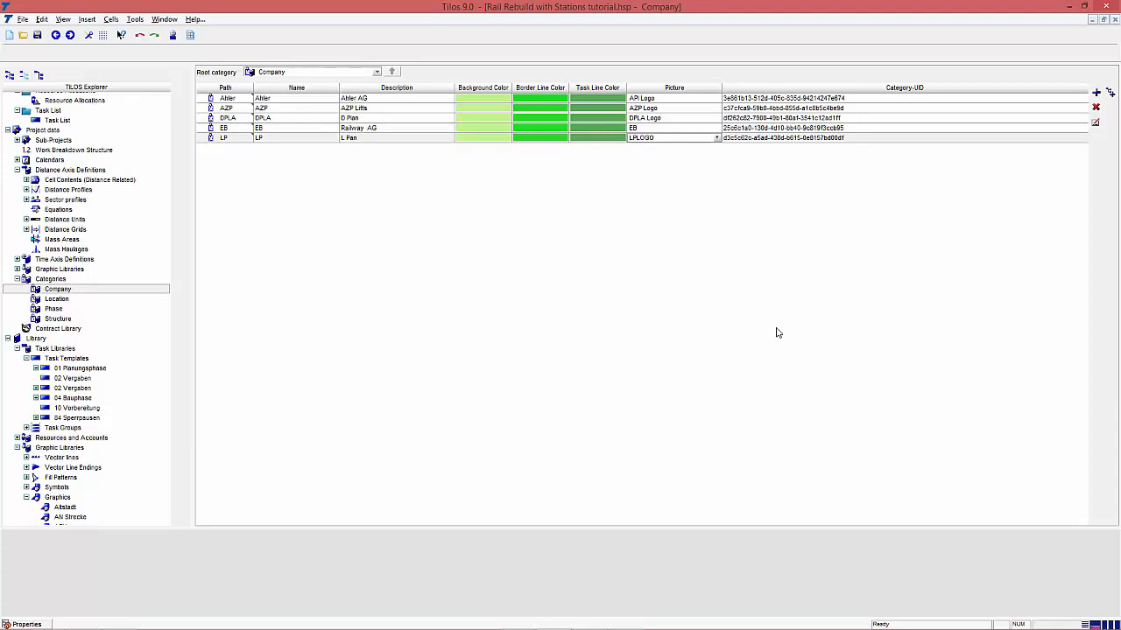
{"action": "key", "text": "ctrl+s"}
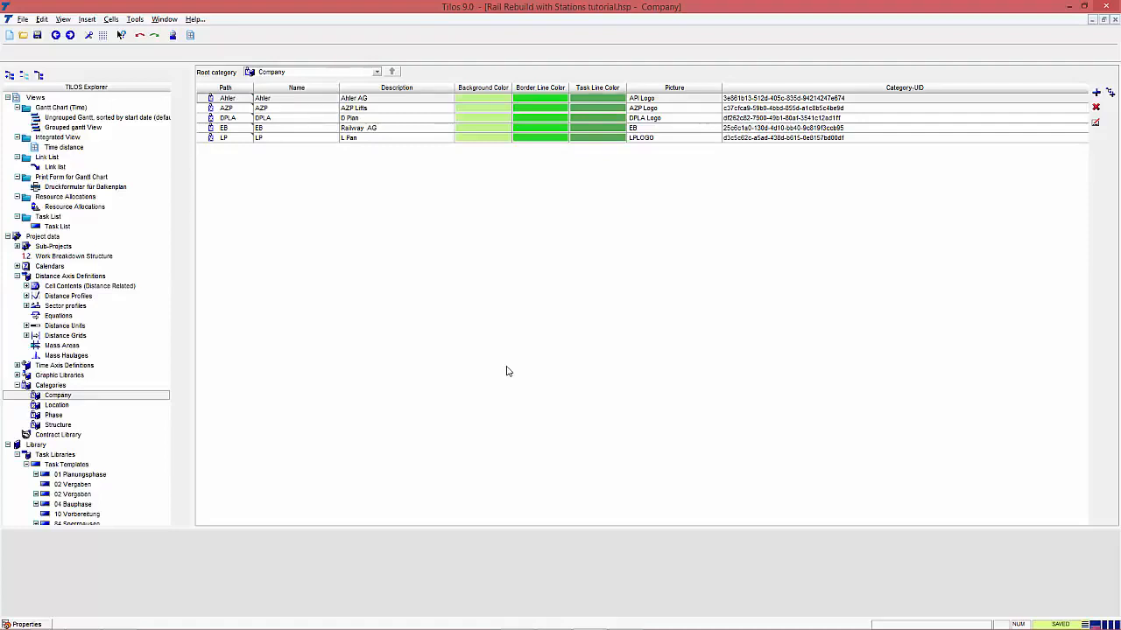
Step: Create a Gantt Chart (Time) view named Ribbon Gantt View in a new window, displaying the Buildings/Stations sub-project
{"action": "right_click", "coordinate": [50, 99]}
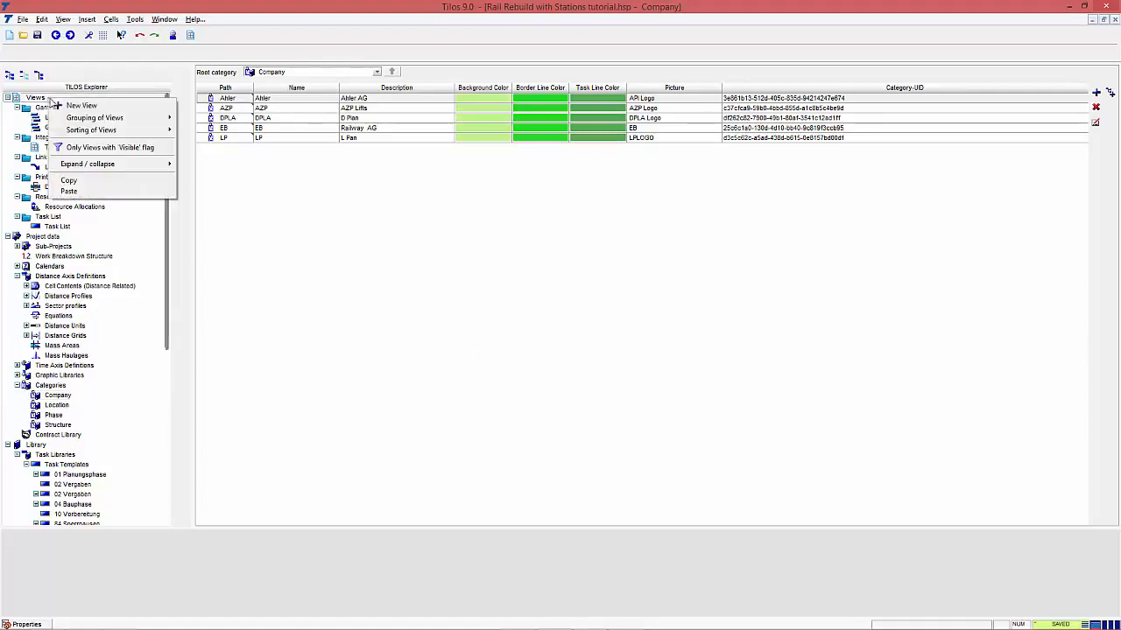
{"action": "left_click", "coordinate": [80, 105]}
{"action": "left_click", "coordinate": [693, 217]}
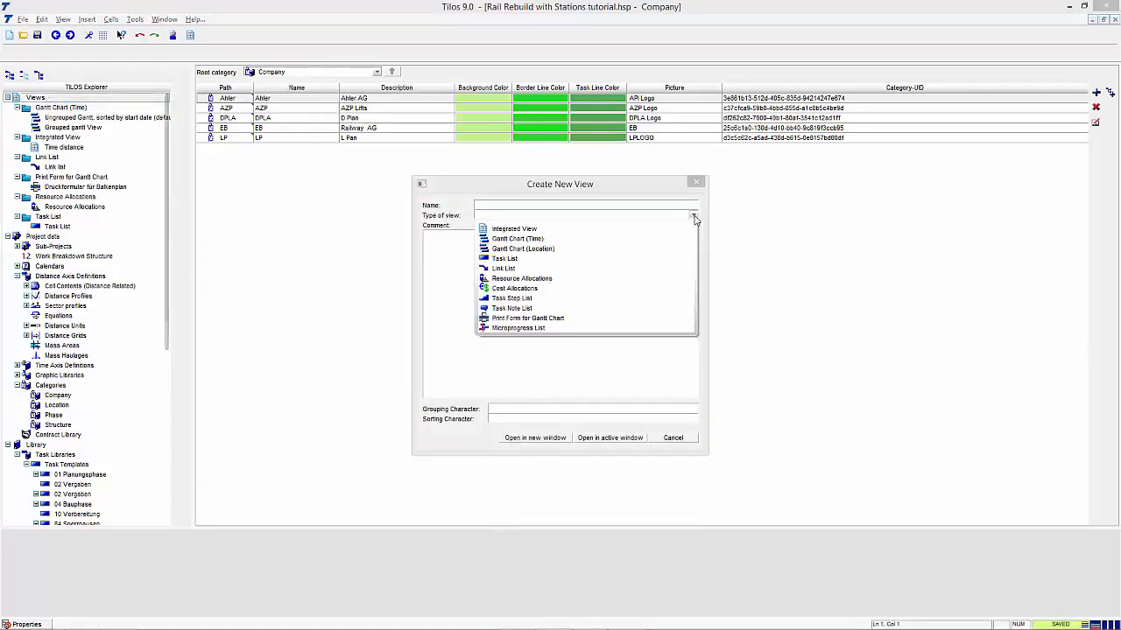
{"action": "left_click", "coordinate": [670, 238]}
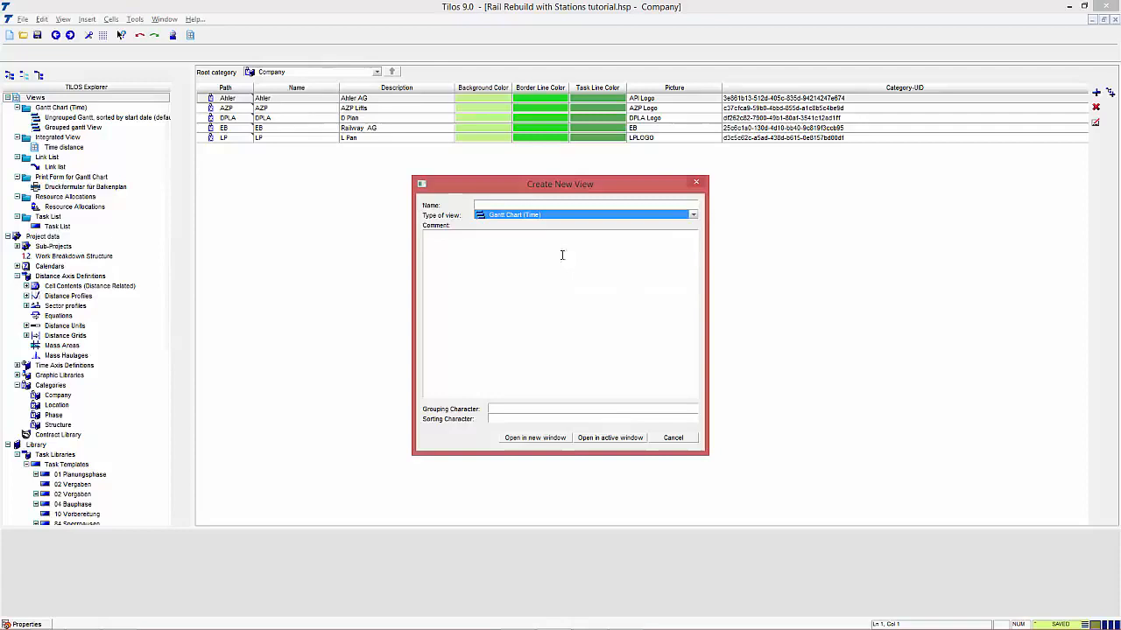
{"action": "left_click", "coordinate": [526, 207]}
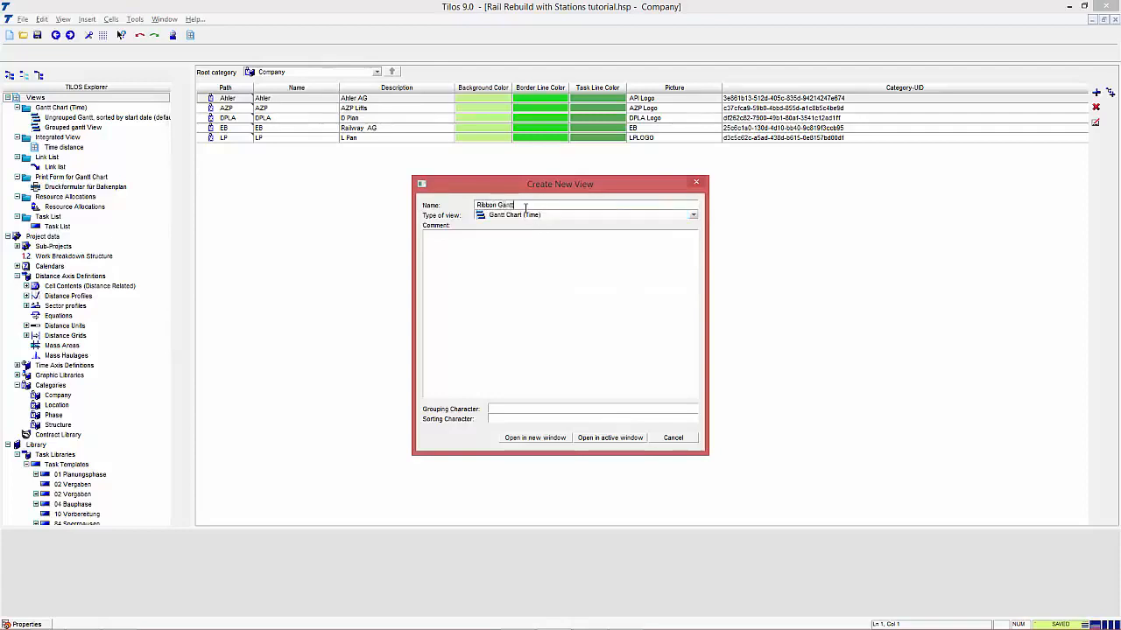
{"action": "type", "text": "Ribbon Gantt View"}
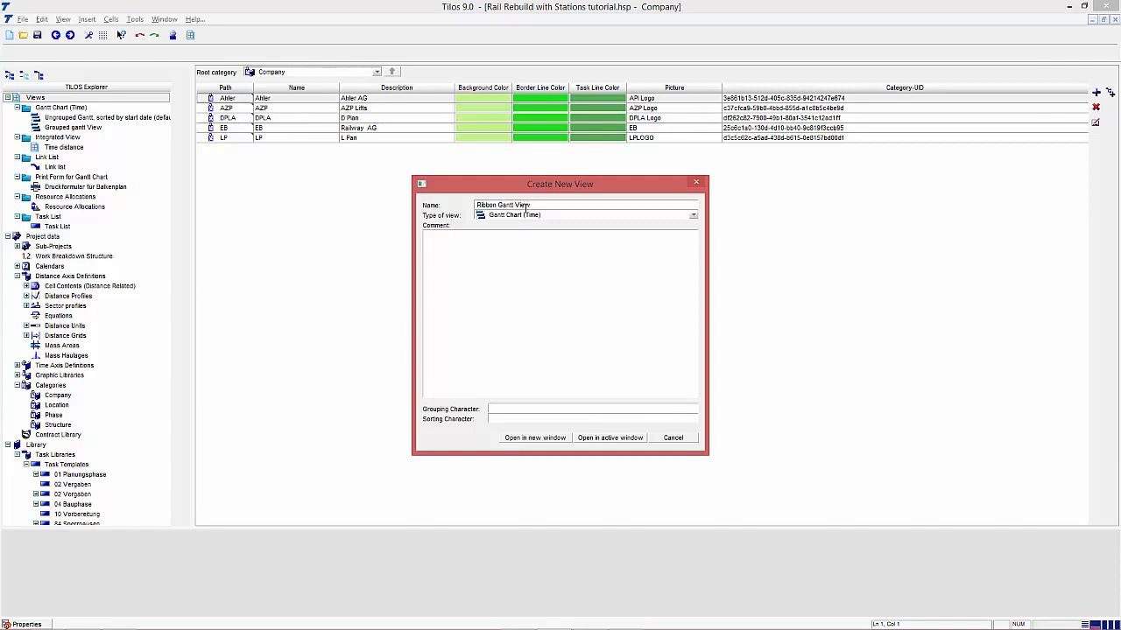
{"action": "left_click", "coordinate": [544, 439]}
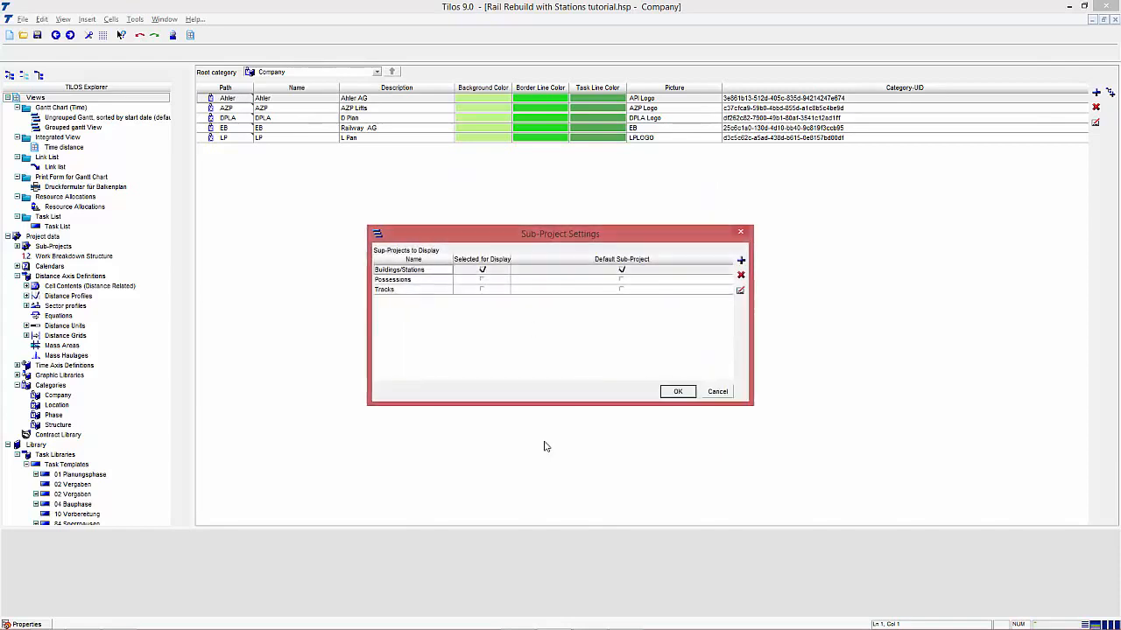
{"action": "left_click", "coordinate": [678, 391]}
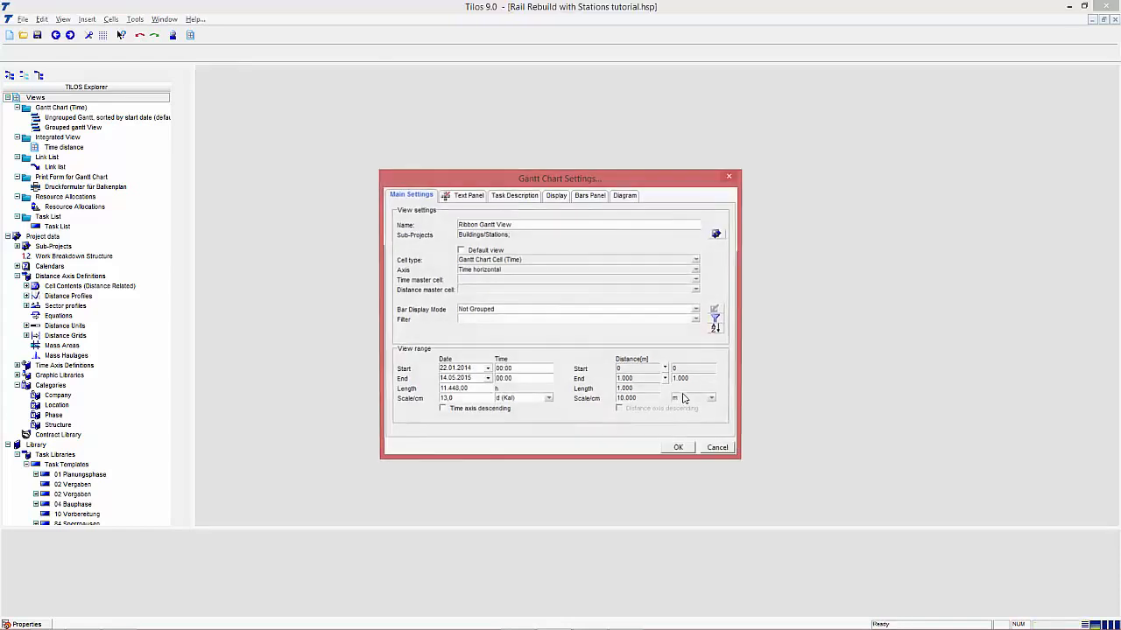
Step: Set the view's bar display mode to Grouped and display the groups as Ribbon Group (allows Pictures)
{"action": "left_click", "coordinate": [695, 311]}
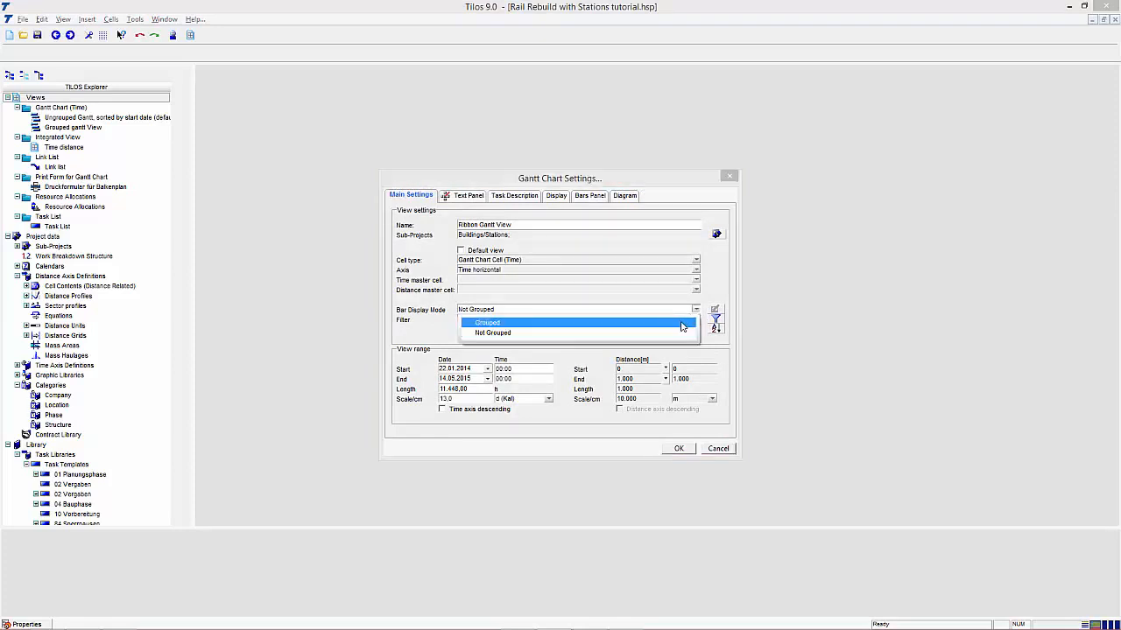
{"action": "left_click", "coordinate": [682, 323]}
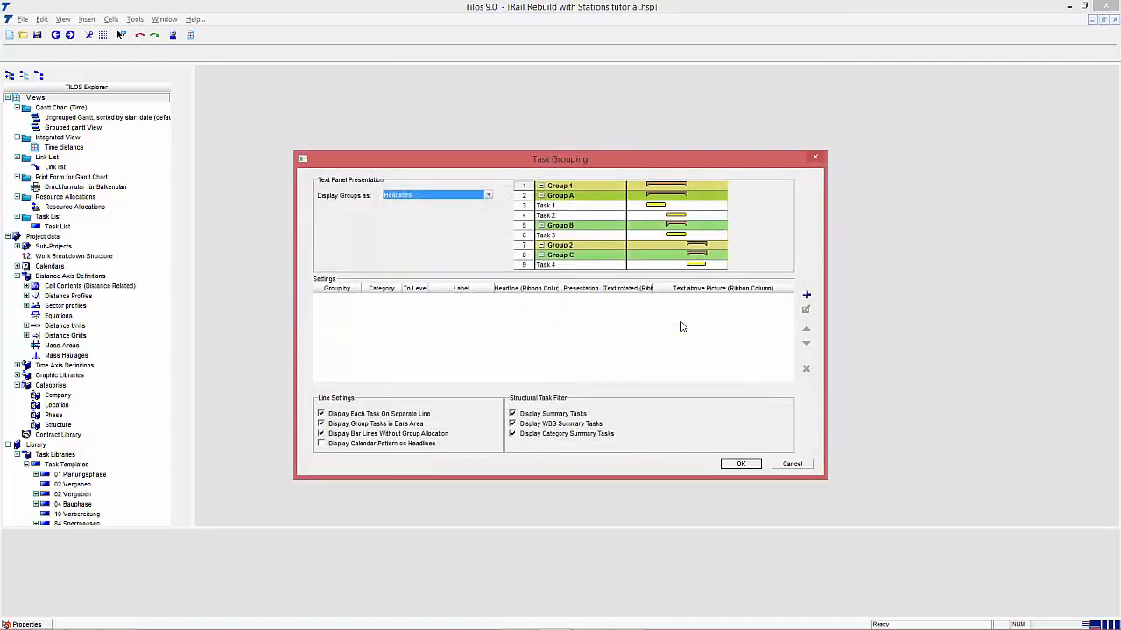
{"action": "left_click", "coordinate": [487, 196]}
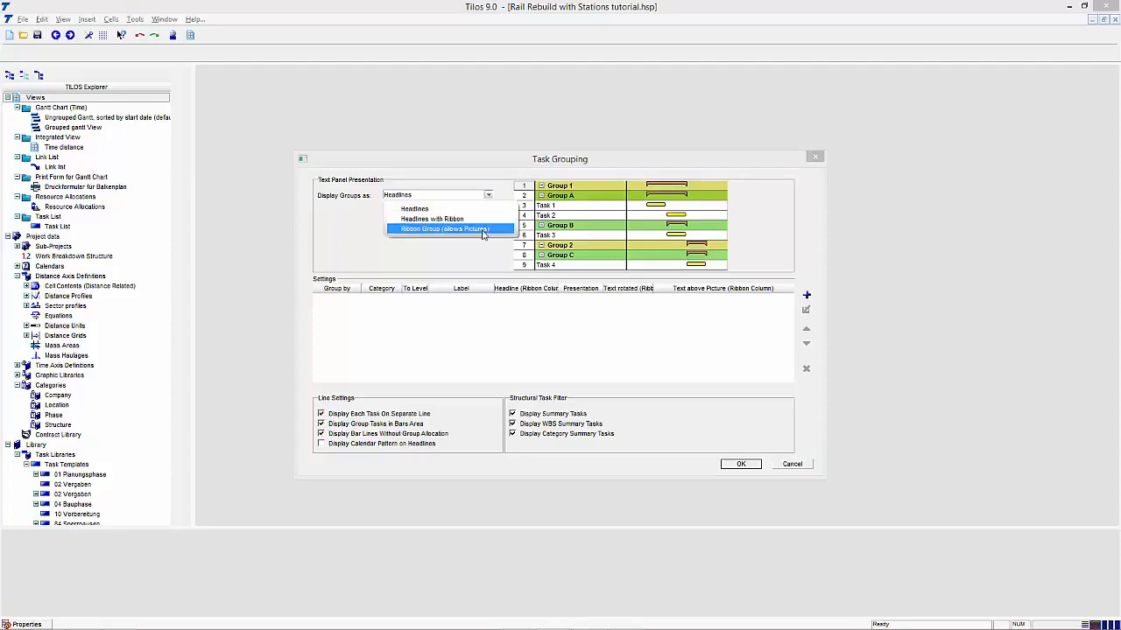
{"action": "left_click", "coordinate": [482, 231]}
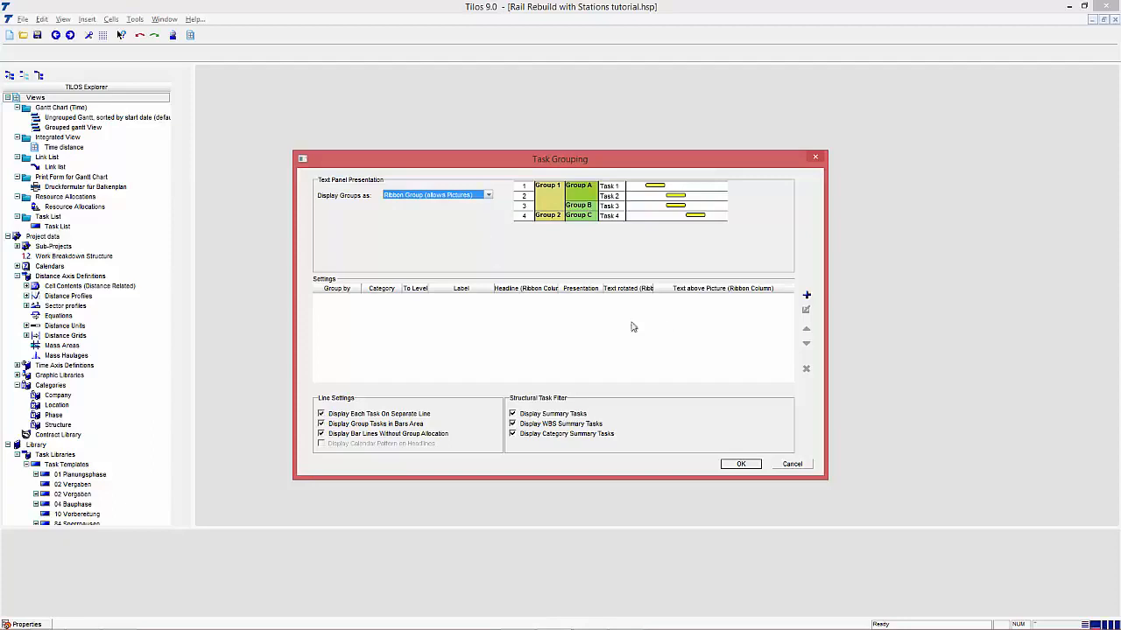
Step: Add a grouping by category group for the Location category, down to level 2
{"action": "left_click", "coordinate": [807, 295]}
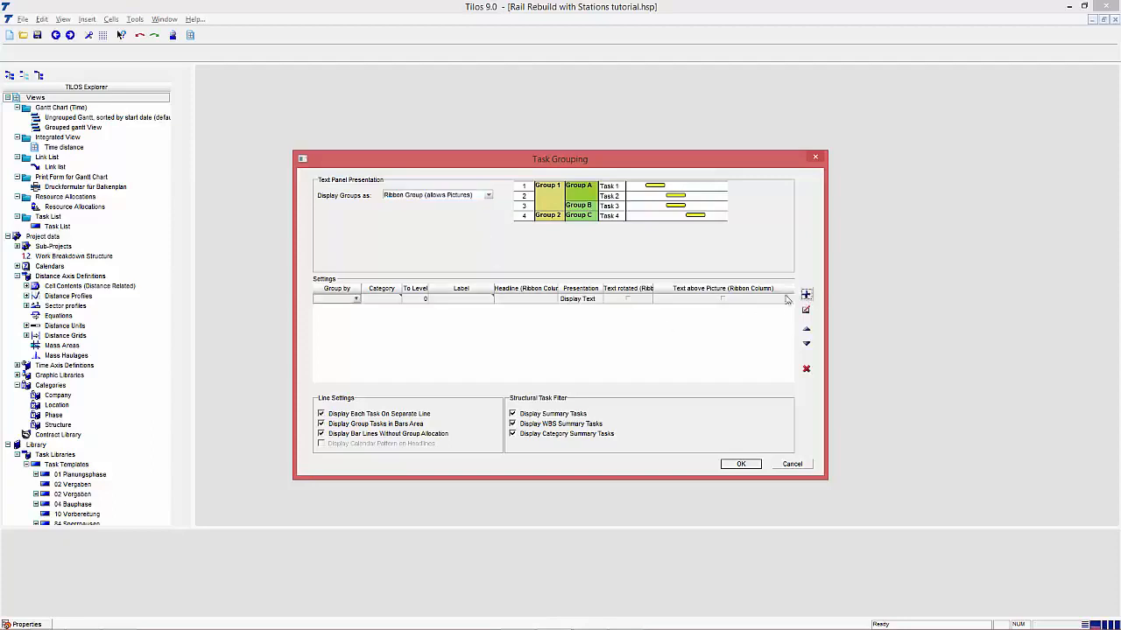
{"action": "left_click", "coordinate": [357, 300]}
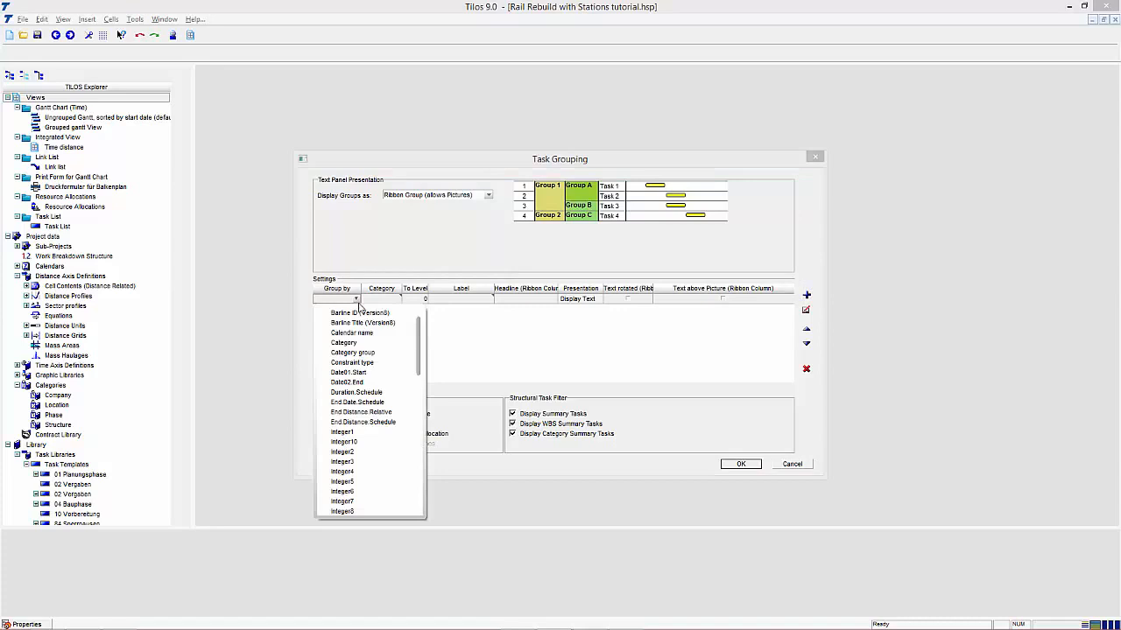
{"action": "left_click", "coordinate": [368, 352]}
{"action": "left_click", "coordinate": [397, 300]}
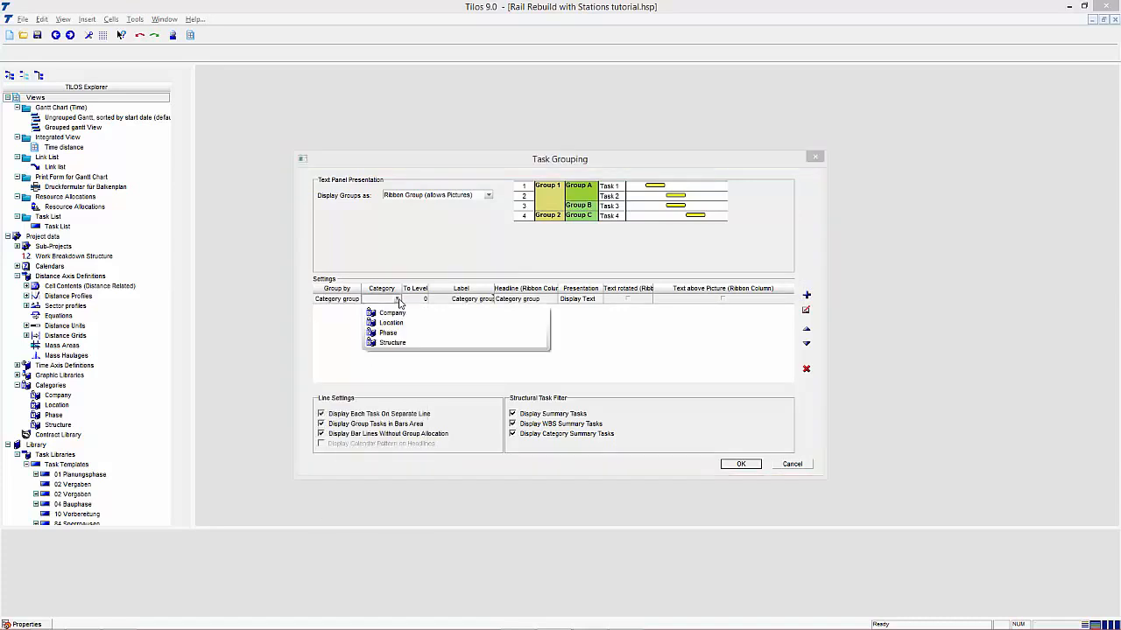
{"action": "left_click", "coordinate": [410, 321]}
{"action": "left_click", "coordinate": [423, 301]}
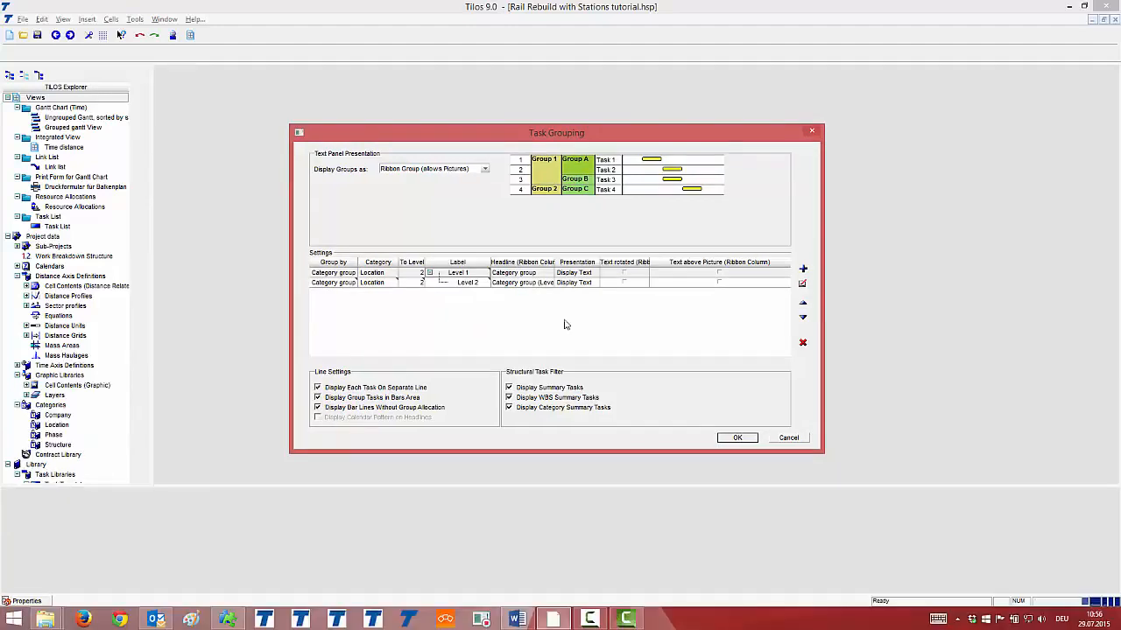
Step: Add a grouping by the Company category and turn off Display Each Task On Separate Line and Display Bar Lines Without Group Allocation
{"action": "left_click", "coordinate": [802, 269]}
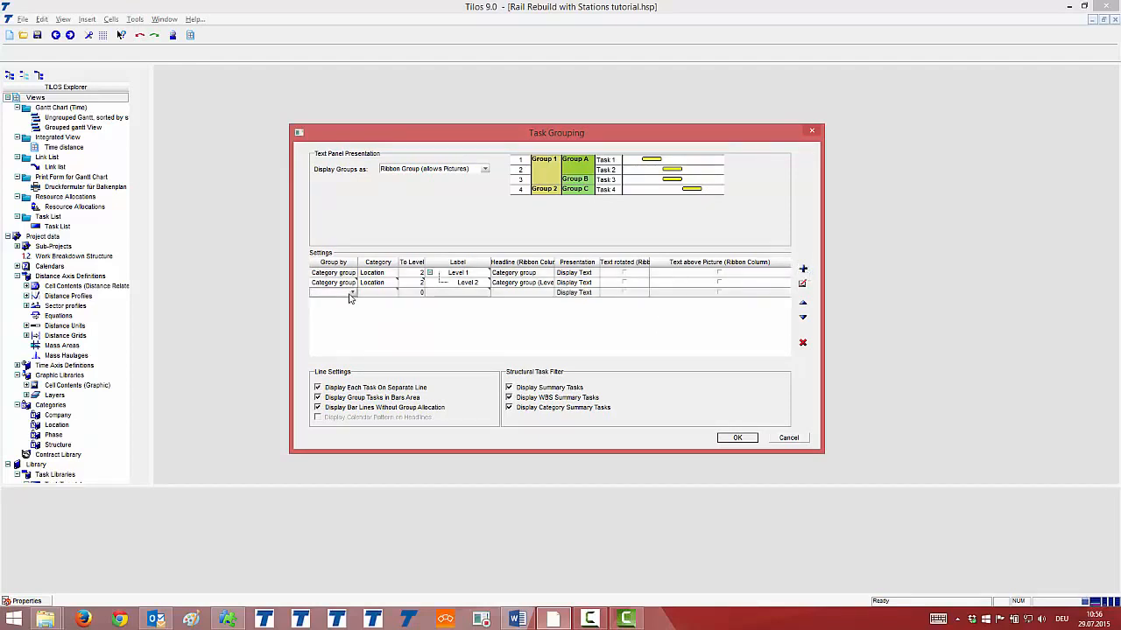
{"action": "left_click", "coordinate": [353, 294]}
{"action": "left_click", "coordinate": [378, 337]}
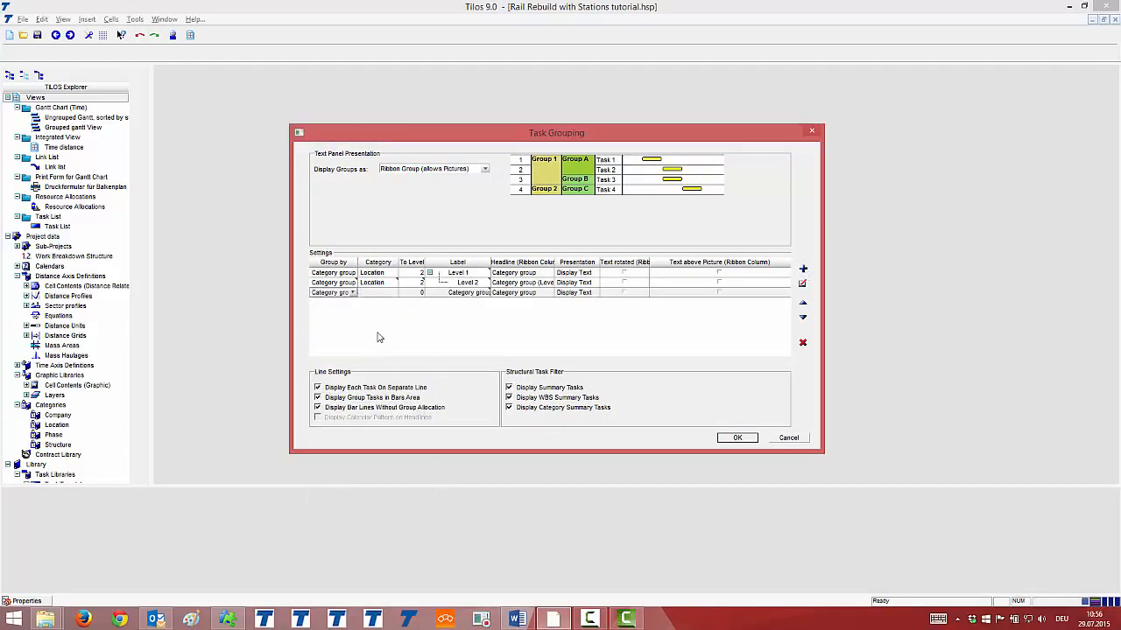
{"action": "left_click", "coordinate": [381, 293]}
{"action": "left_click", "coordinate": [393, 293]}
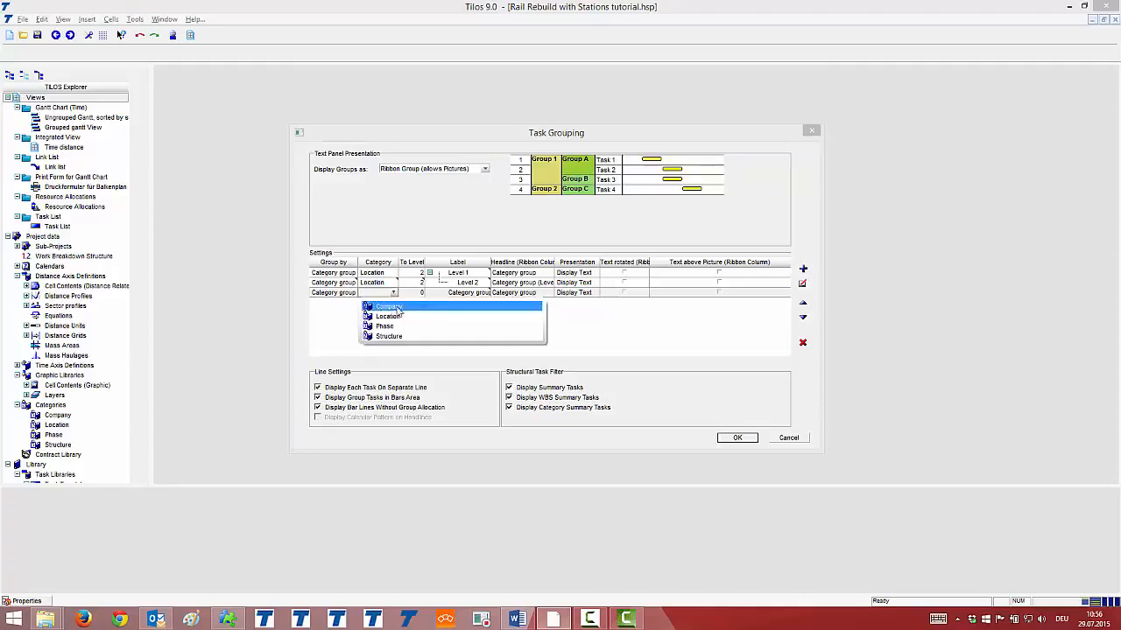
{"action": "left_click", "coordinate": [398, 308]}
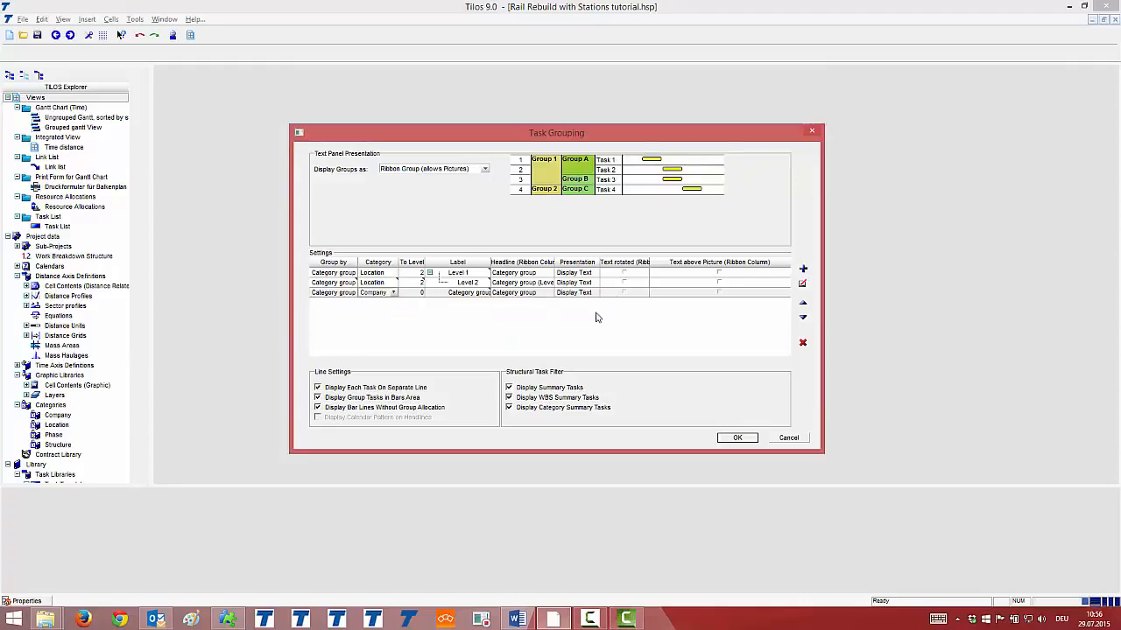
{"action": "left_click", "coordinate": [736, 438]}
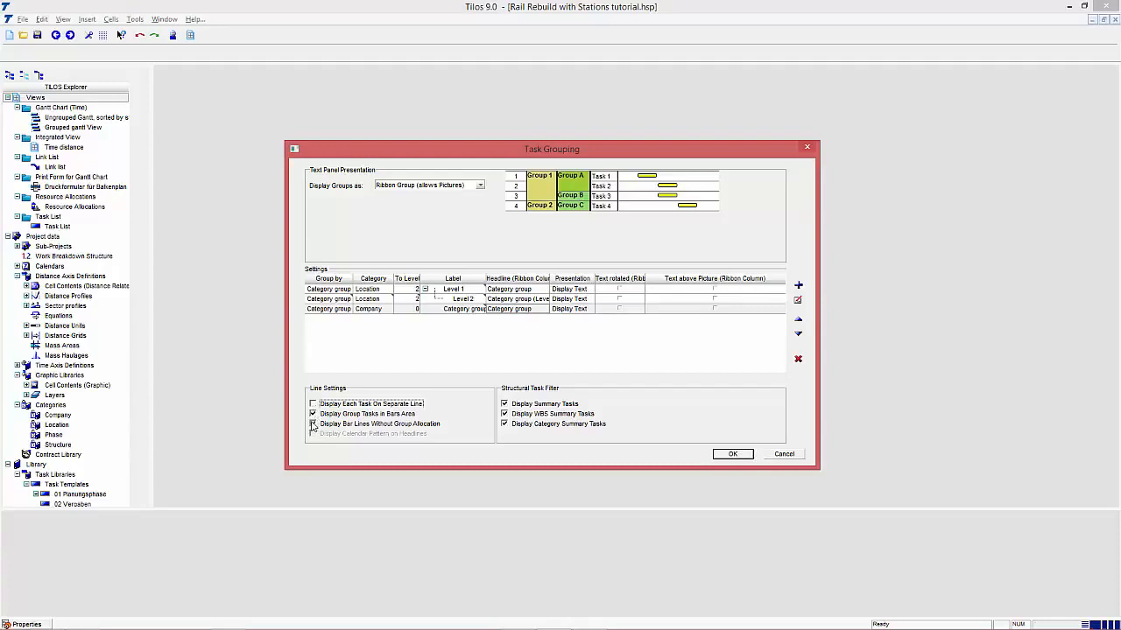
{"action": "left_click", "coordinate": [312, 425]}
Step: Set the presentation of both Location levels and the Company group to Display Picture
{"action": "left_click", "coordinate": [586, 291]}
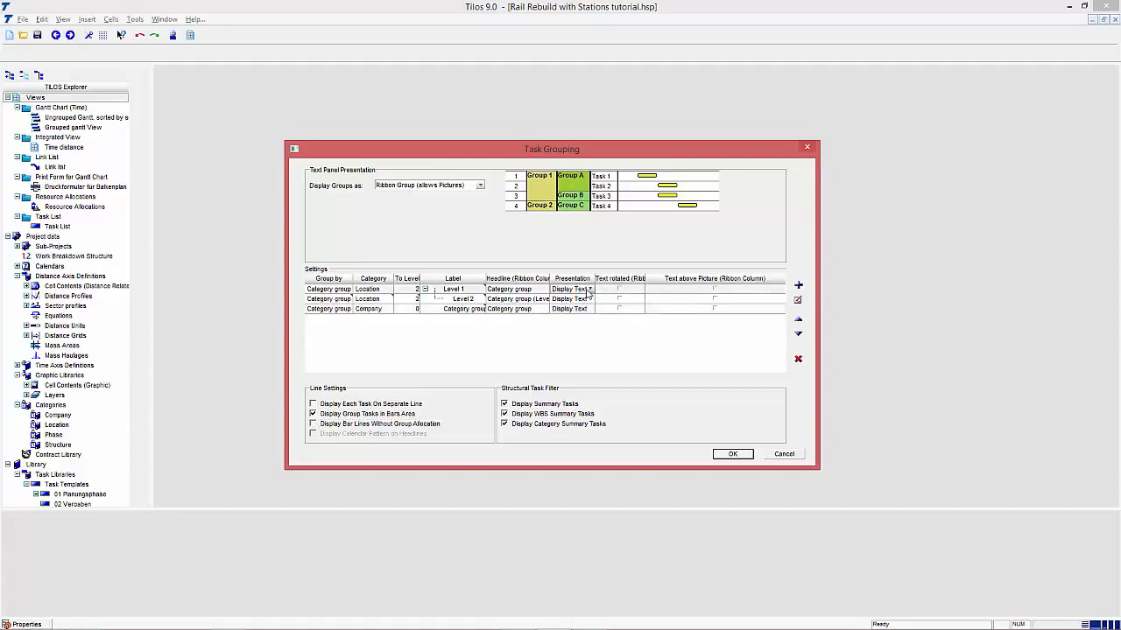
{"action": "left_click", "coordinate": [591, 290]}
{"action": "left_click", "coordinate": [595, 322]}
{"action": "left_click", "coordinate": [590, 301]}
{"action": "left_click", "coordinate": [590, 300]}
{"action": "left_click", "coordinate": [598, 331]}
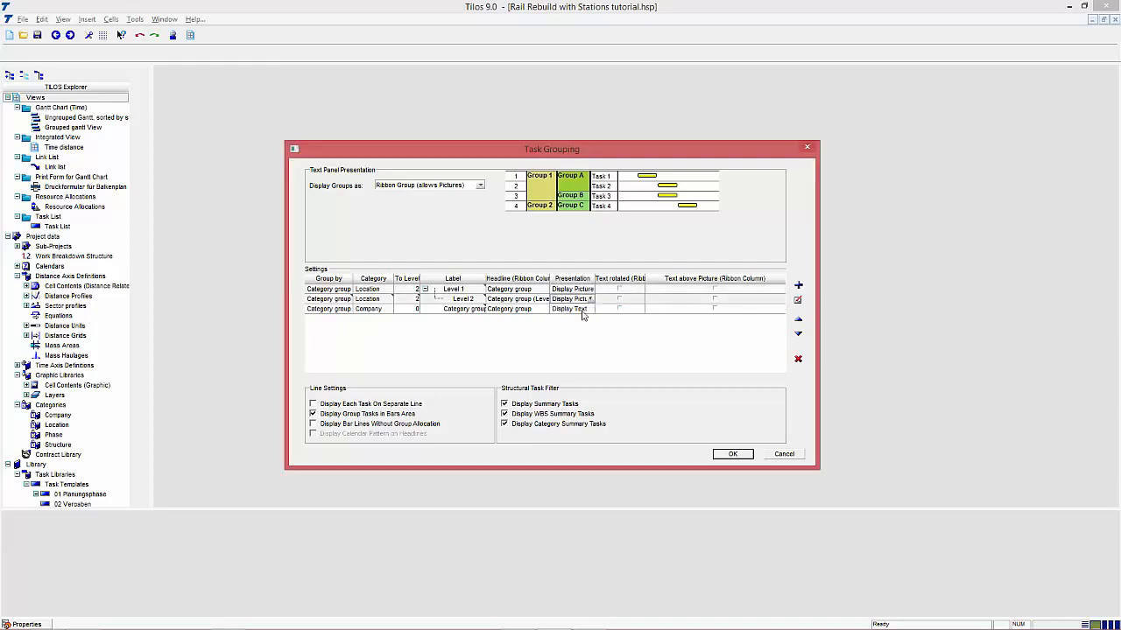
{"action": "left_click", "coordinate": [583, 310]}
{"action": "left_click", "coordinate": [590, 310]}
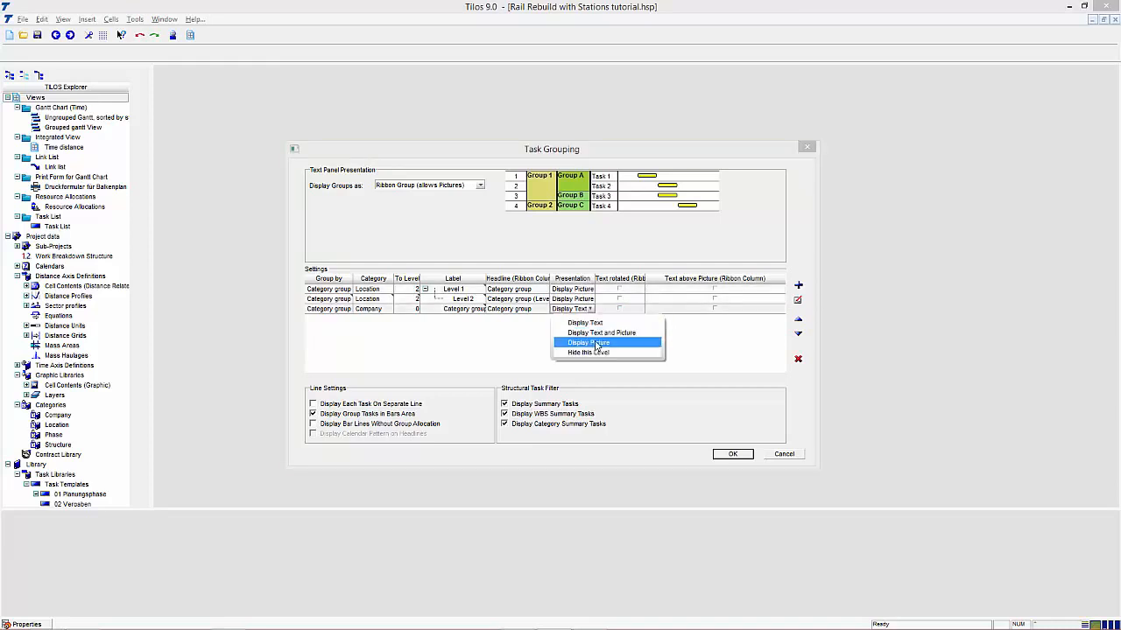
{"action": "left_click", "coordinate": [595, 343]}
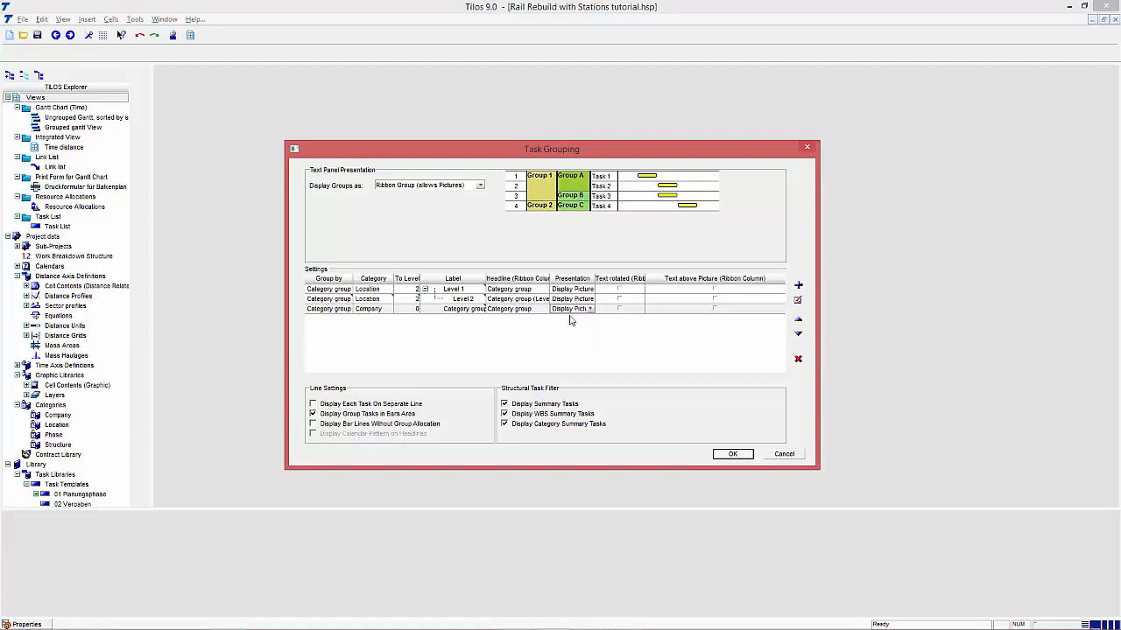
Step: Title the ribbon columns Track, Stations and Company, and apply the grouping and the Gantt chart settings
{"action": "left_click", "coordinate": [510, 290]}
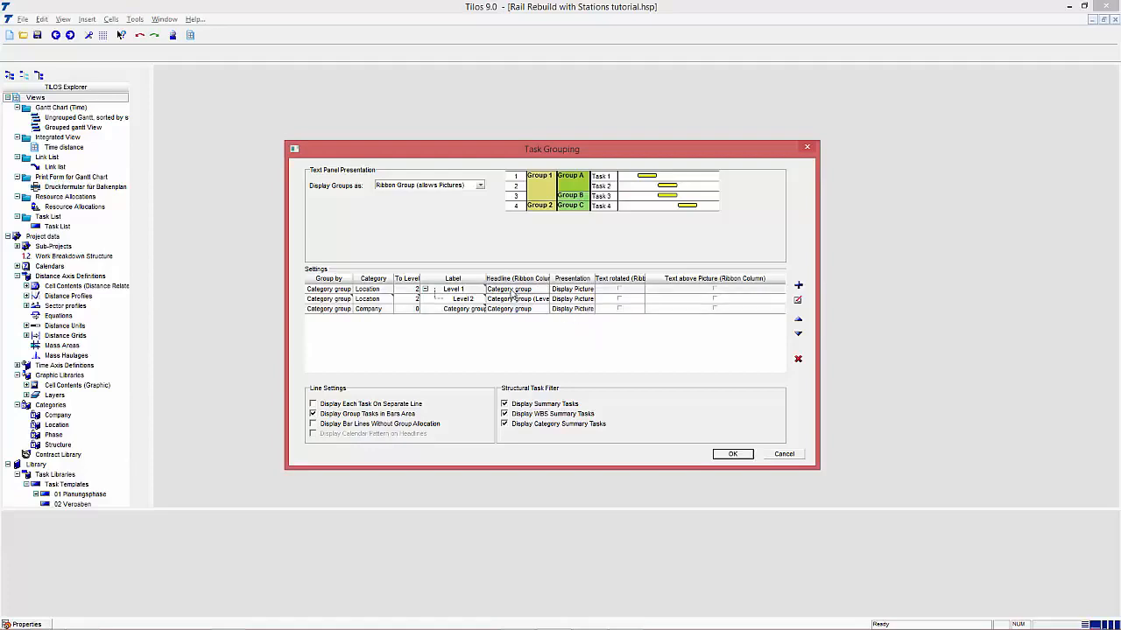
{"action": "type", "text": "Tit"}
{"action": "type", "text": "Stations"}
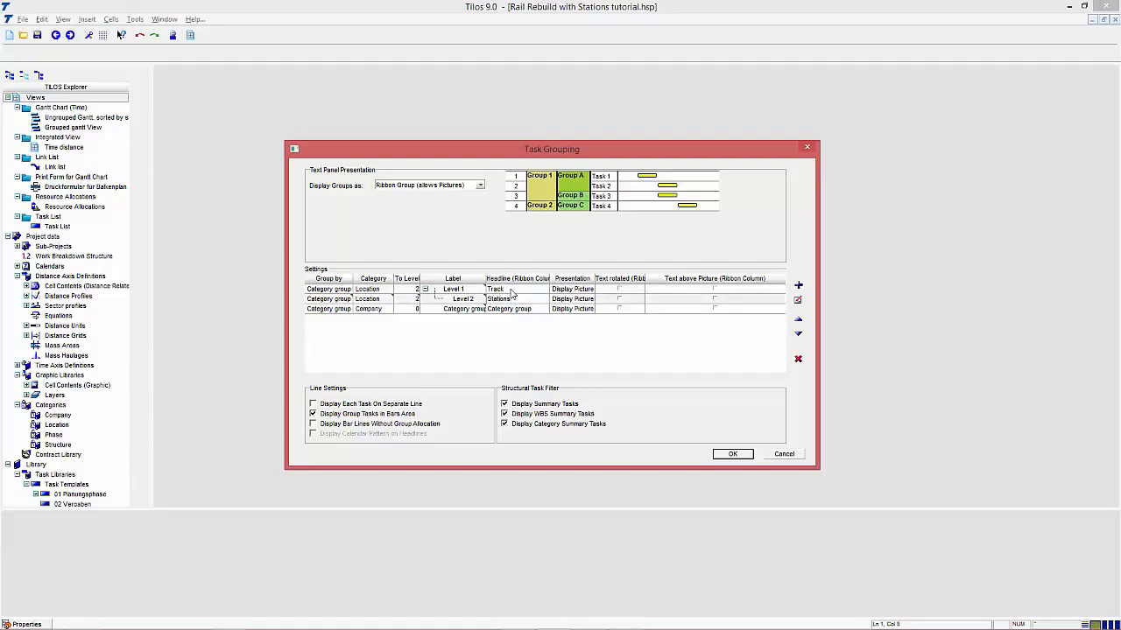
{"action": "type", "text": "Cat"}
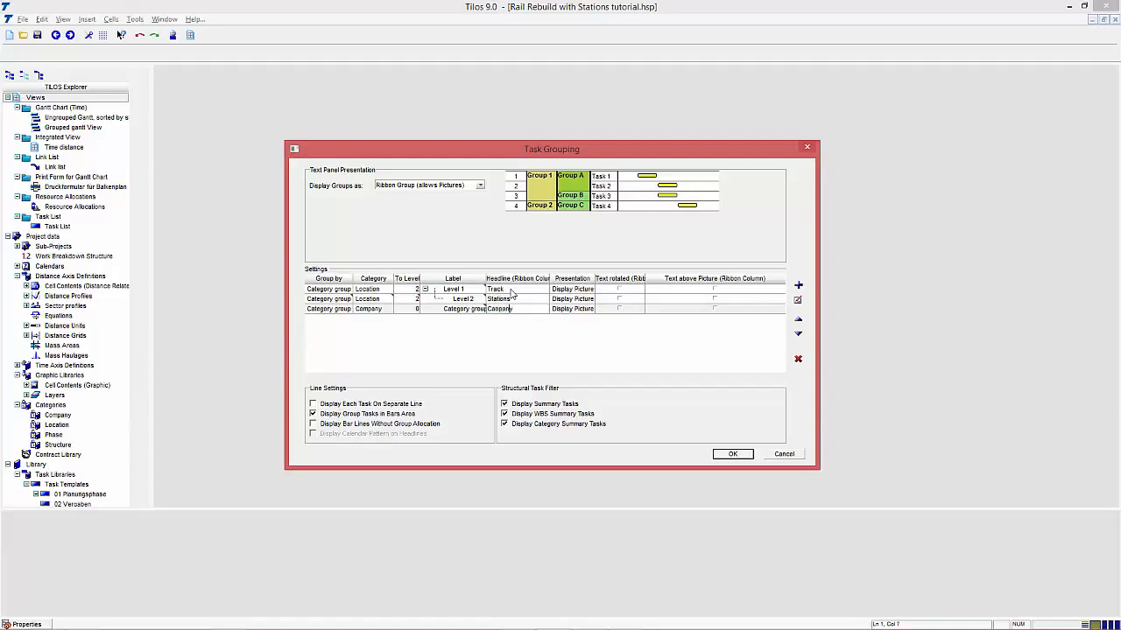
{"action": "key", "text": "shift+Home"}
{"action": "type", "text": "C"}
{"action": "key", "text": "Tab"}
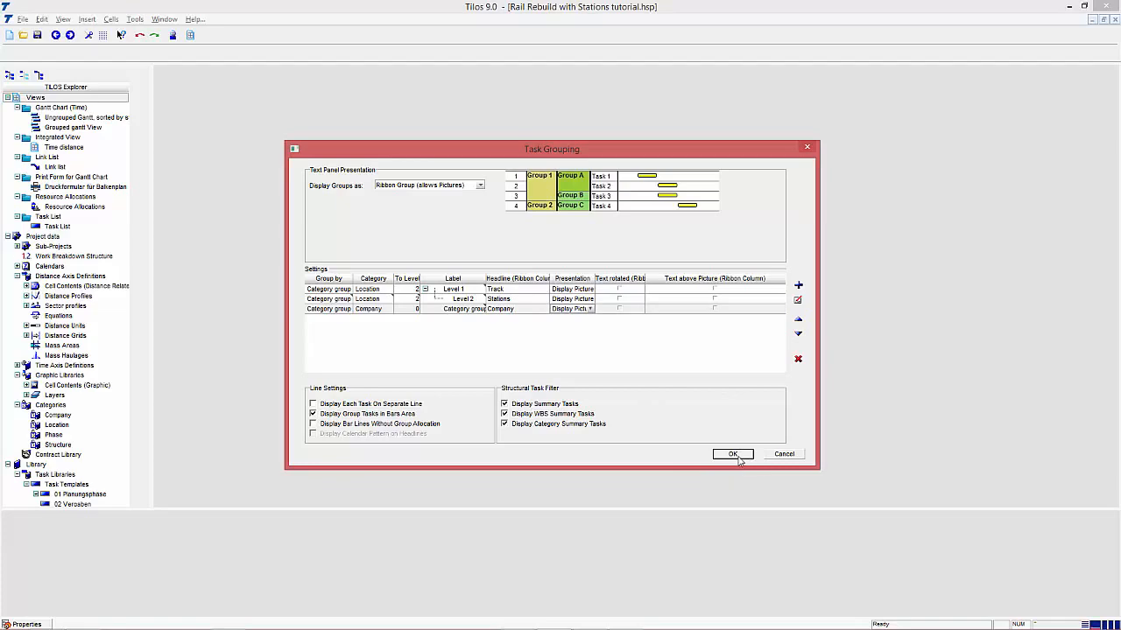
{"action": "left_click", "coordinate": [733, 454]}
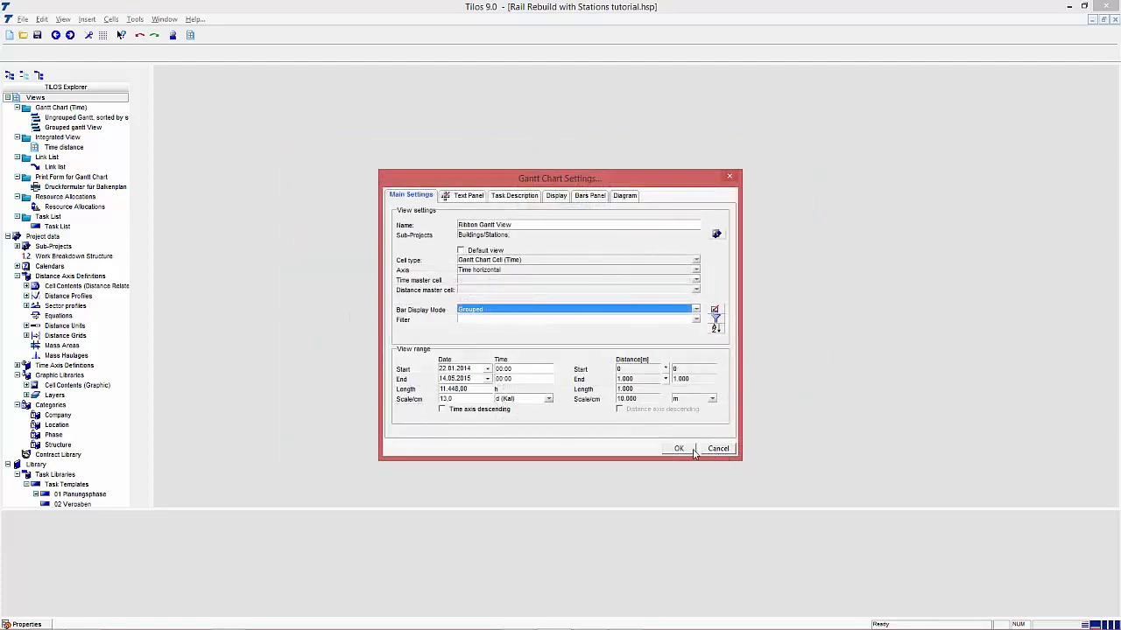
{"action": "left_click", "coordinate": [677, 449]}
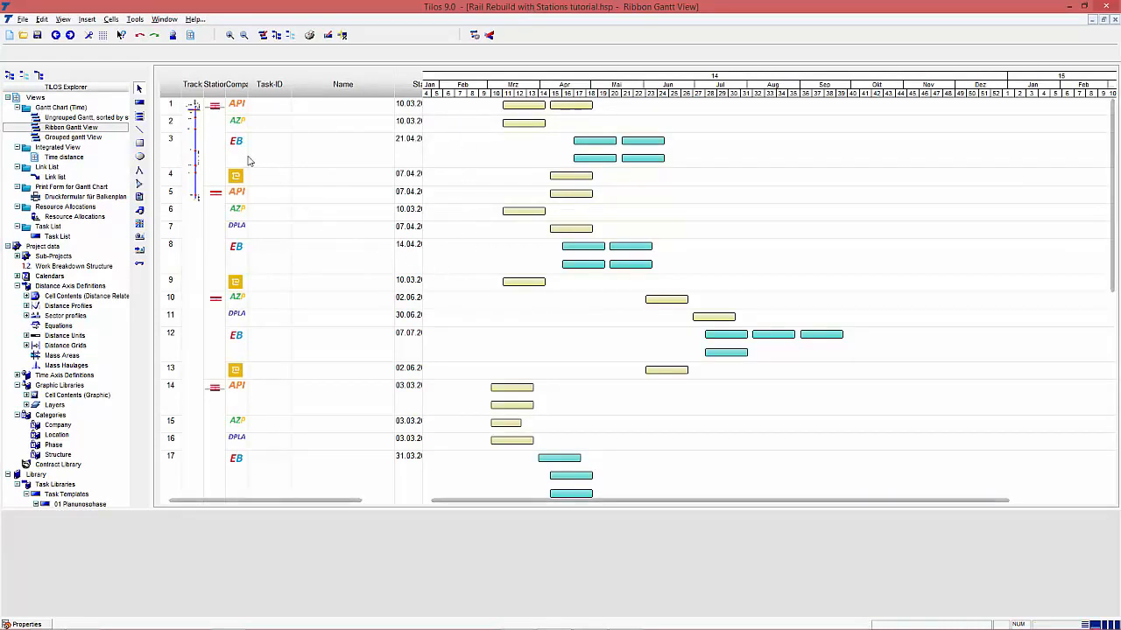
Step: Widen the Track, Stations and Company ribbon columns so their pictures are displayed larger
{"action": "left_click_drag", "start_coordinate": [201, 88], "coordinate": [527, 100]}
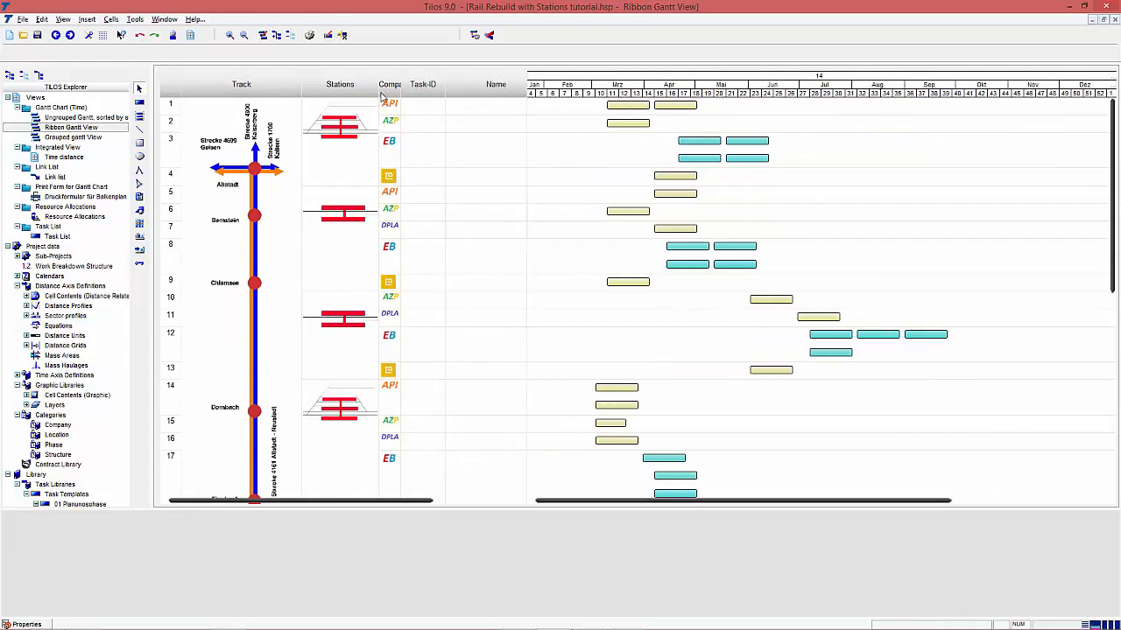
{"action": "left_click_drag", "start_coordinate": [378, 93], "coordinate": [500, 101]}
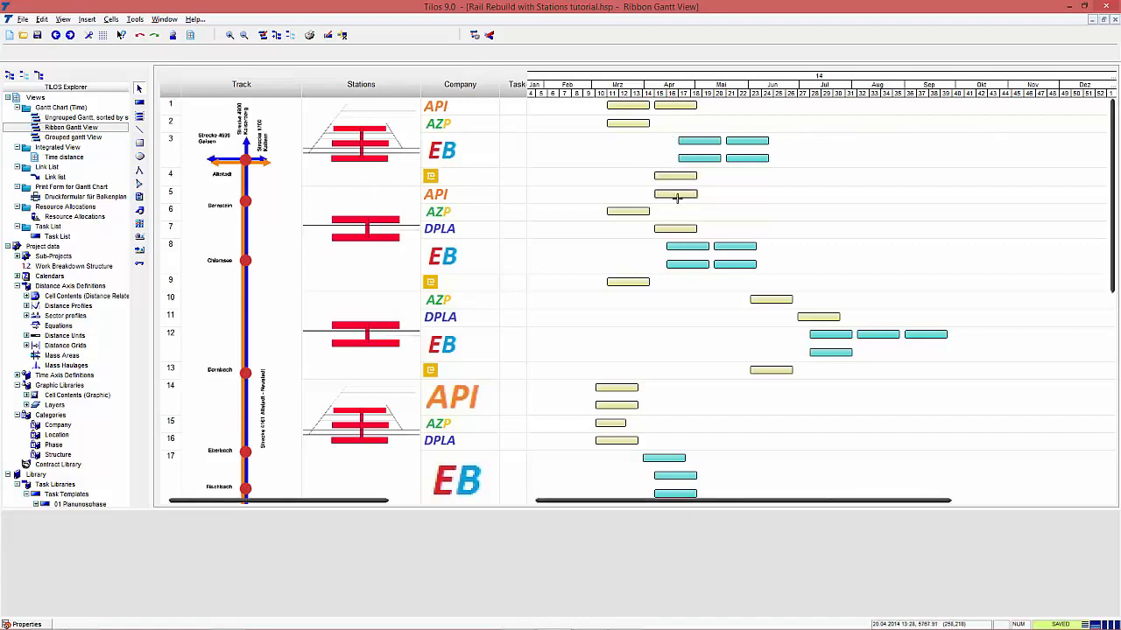
Step: Set the vertical picture alignment of the Company ribbon group to Center in its grouping properties
{"action": "mouse_move", "coordinate": [676, 198]}
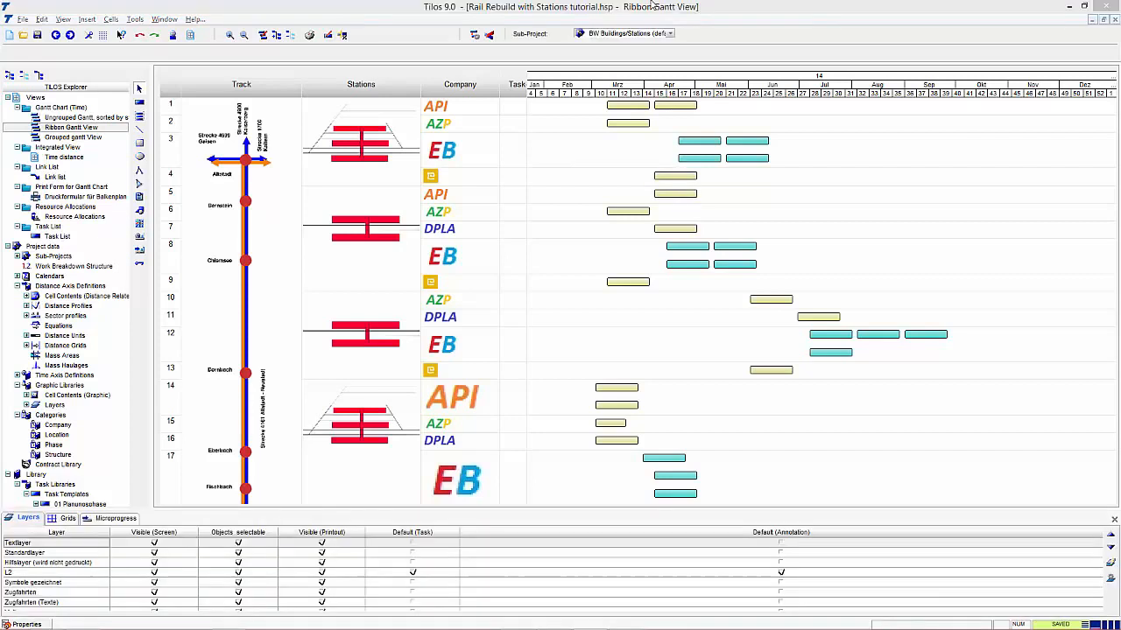
{"action": "left_click", "coordinate": [651, 5]}
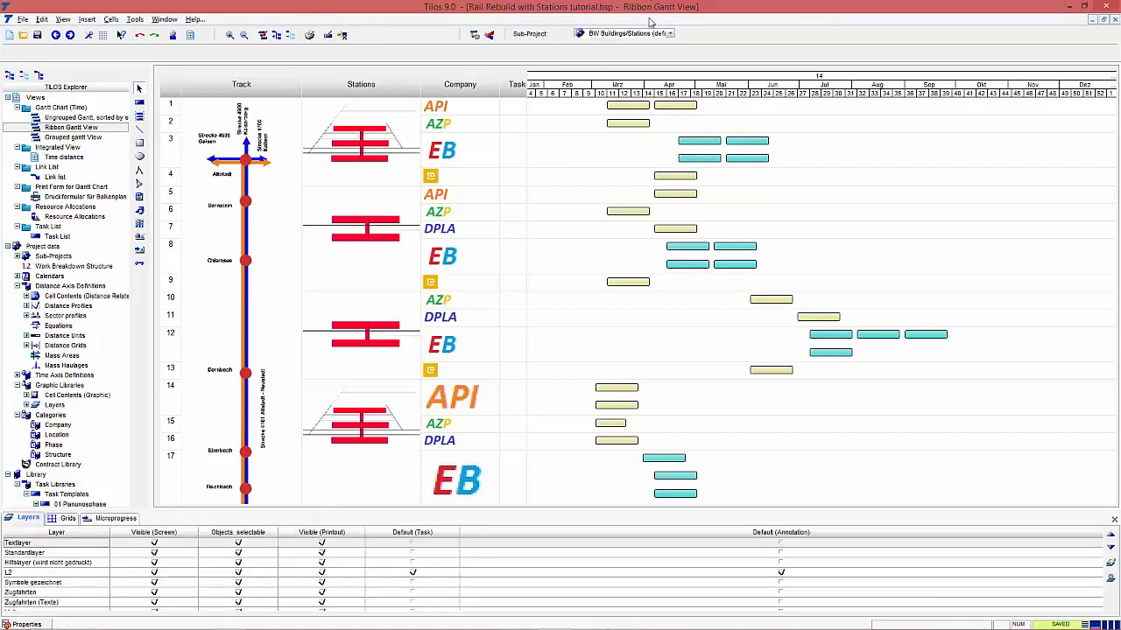
{"action": "right_click", "coordinate": [595, 250]}
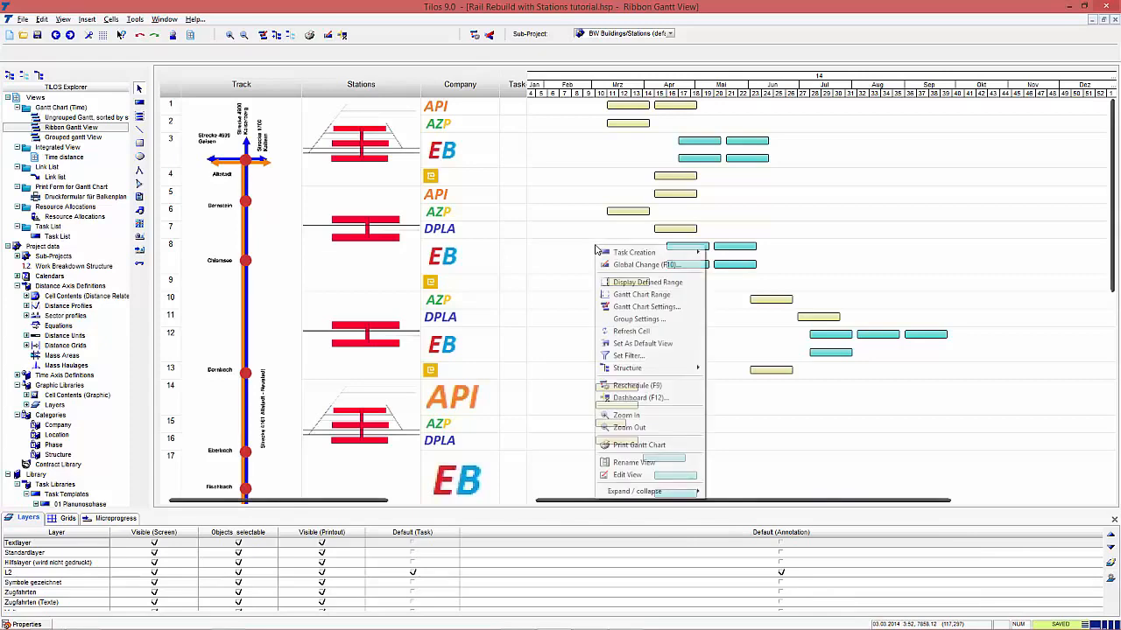
{"action": "left_click", "coordinate": [651, 320]}
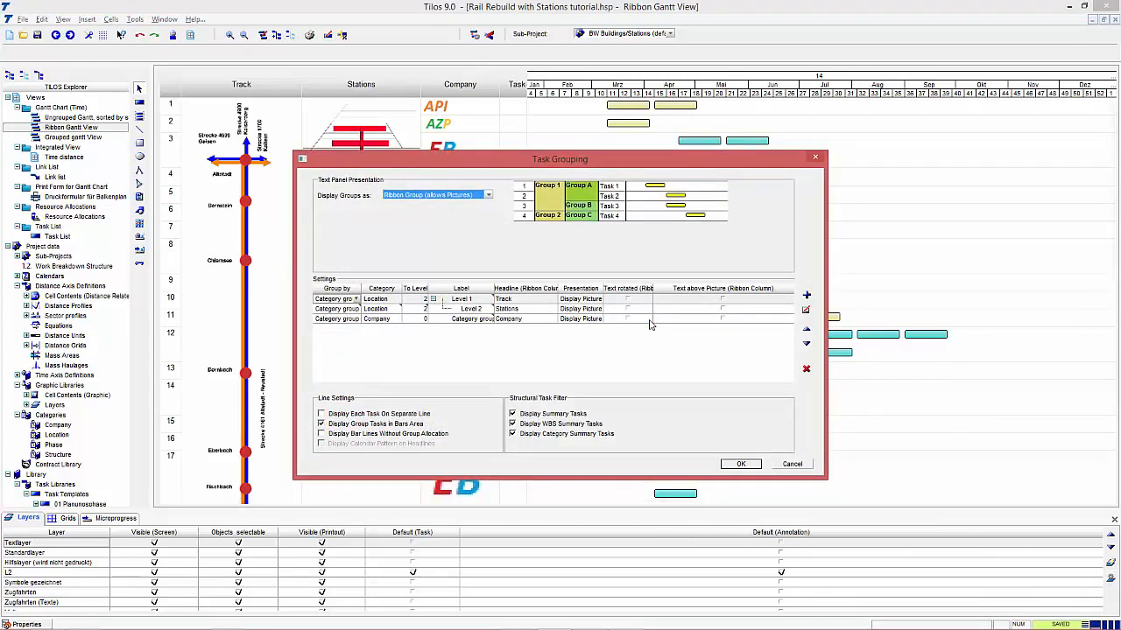
{"action": "double_click", "coordinate": [546, 319]}
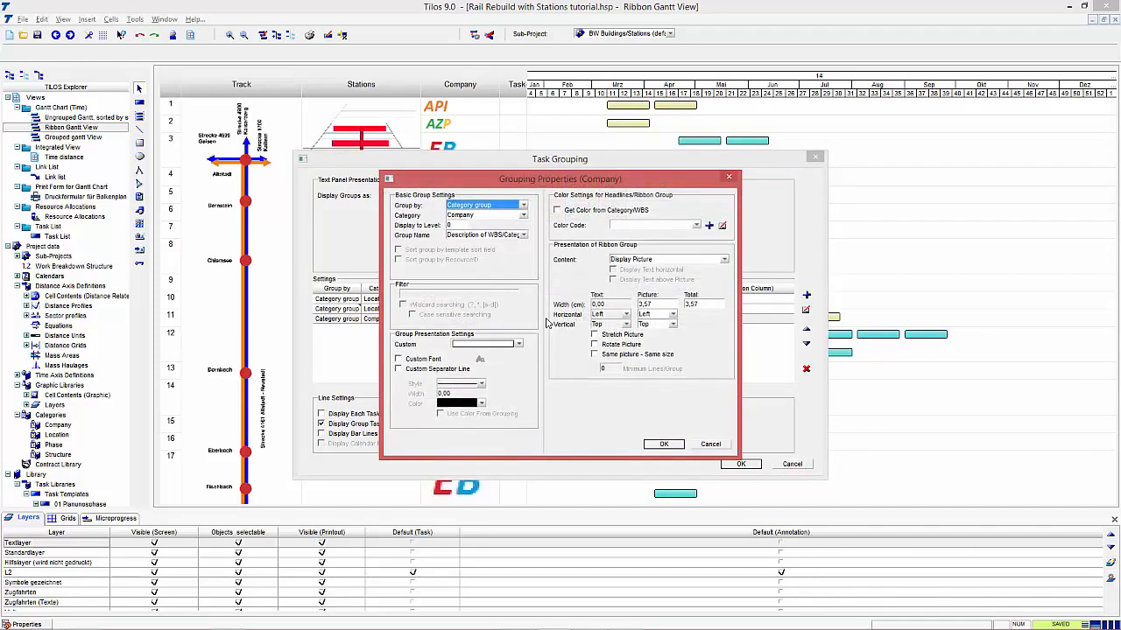
{"action": "left_click", "coordinate": [673, 325]}
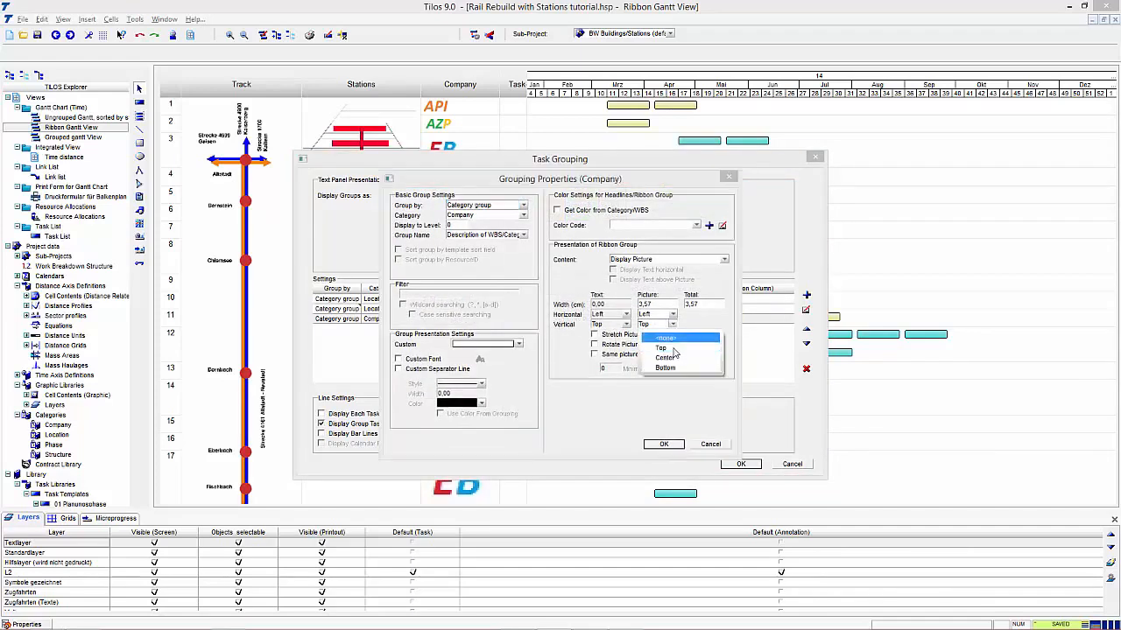
{"action": "left_click", "coordinate": [664, 357]}
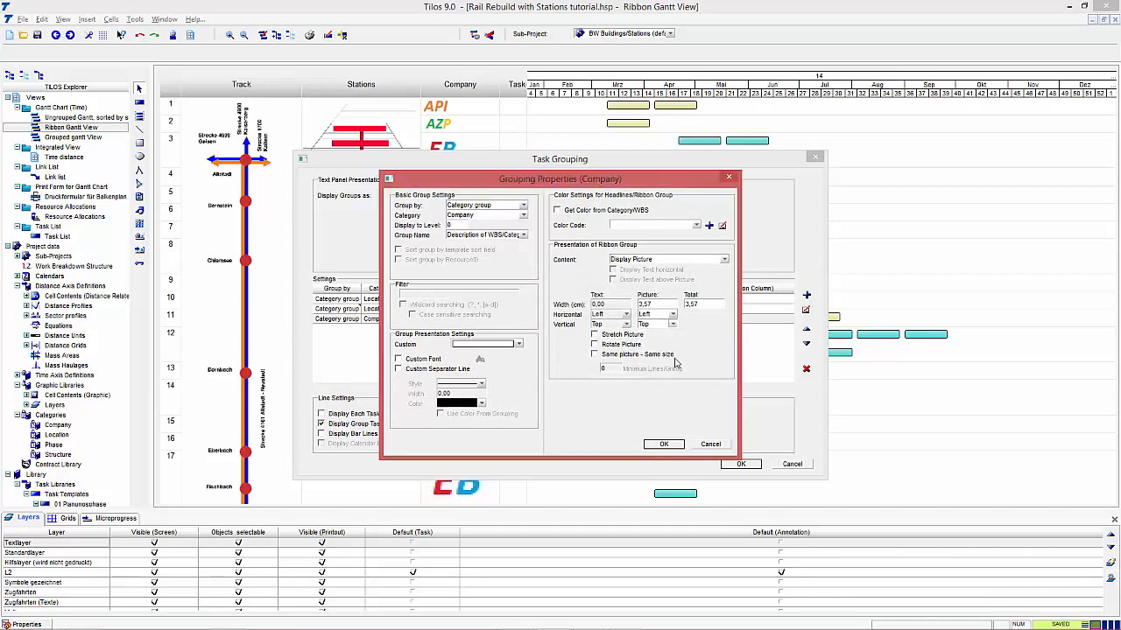
{"action": "left_click", "coordinate": [664, 445]}
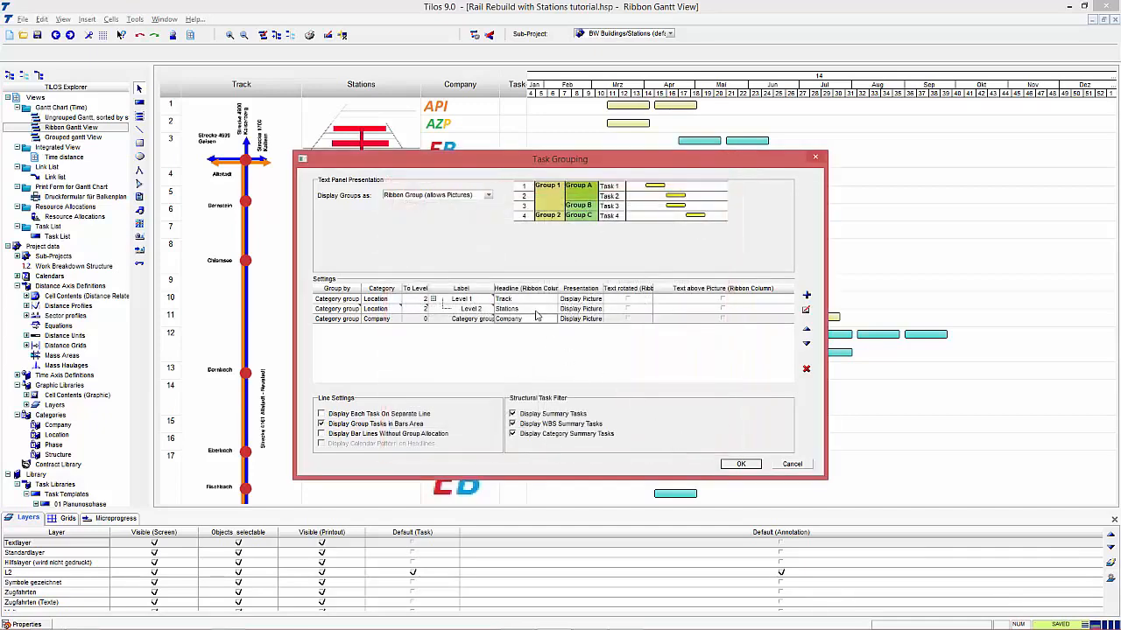
Step: Set the vertical picture alignment of the Stations ribbon group to Center
{"action": "double_click", "coordinate": [536, 311]}
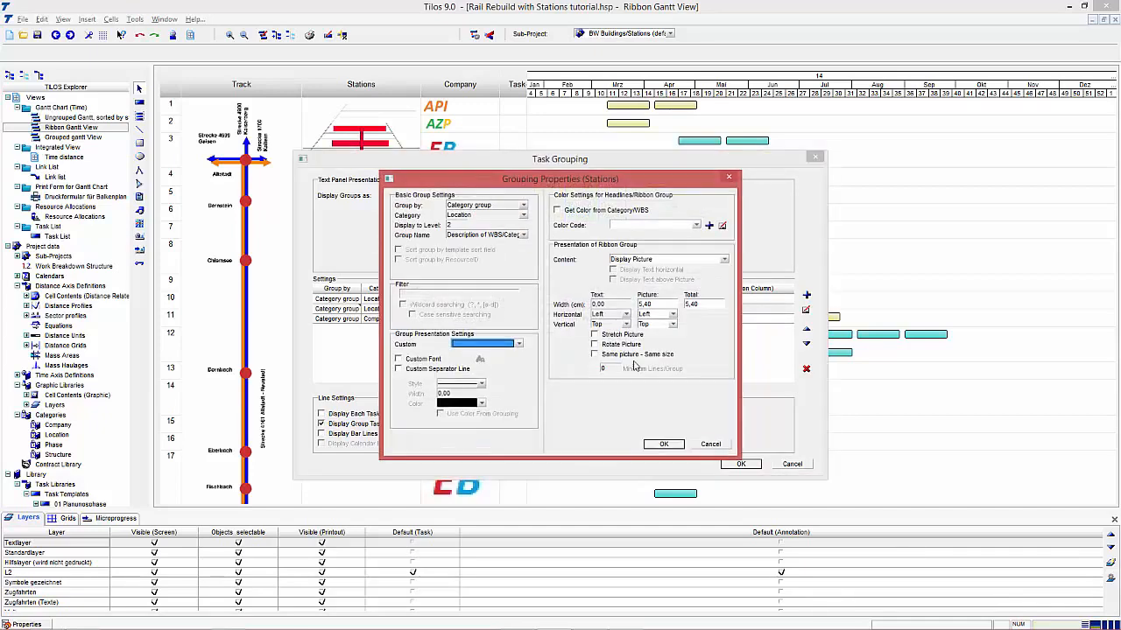
{"action": "left_click", "coordinate": [672, 325]}
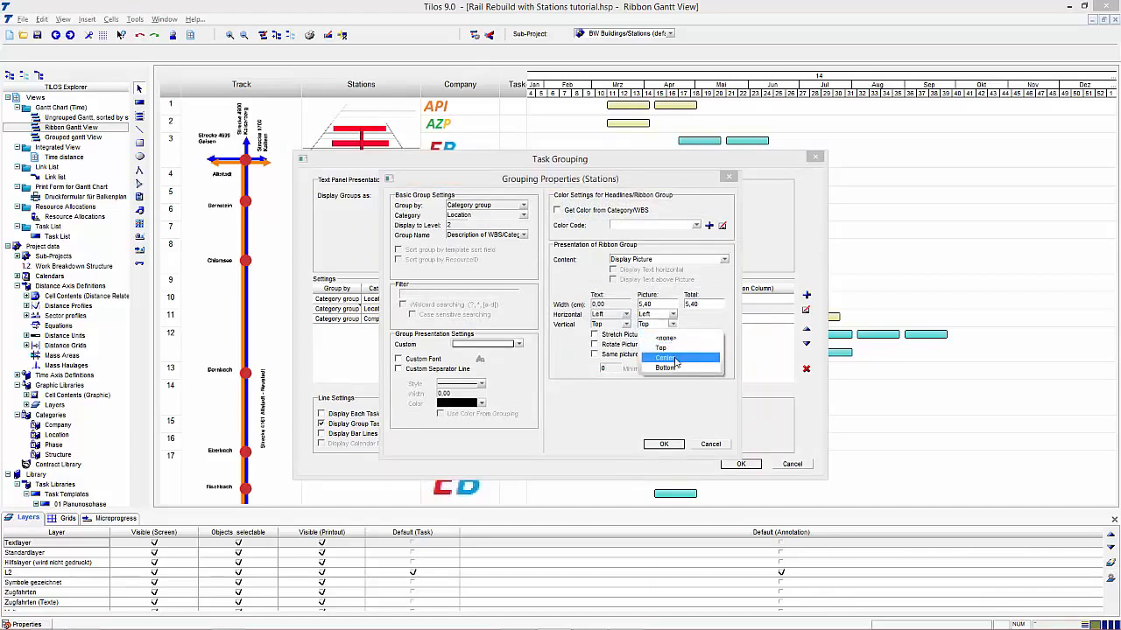
{"action": "left_click", "coordinate": [676, 359]}
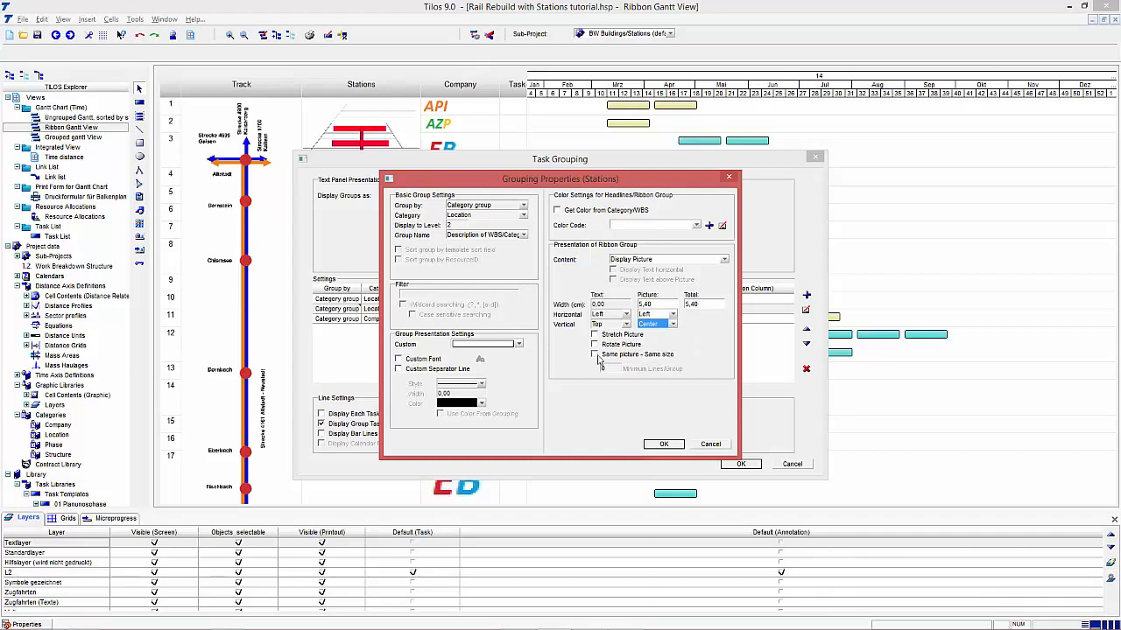
Step: Give the Stations group a blue custom separator line with width 2,00 and apply the task grouping
{"action": "left_click", "coordinate": [437, 369]}
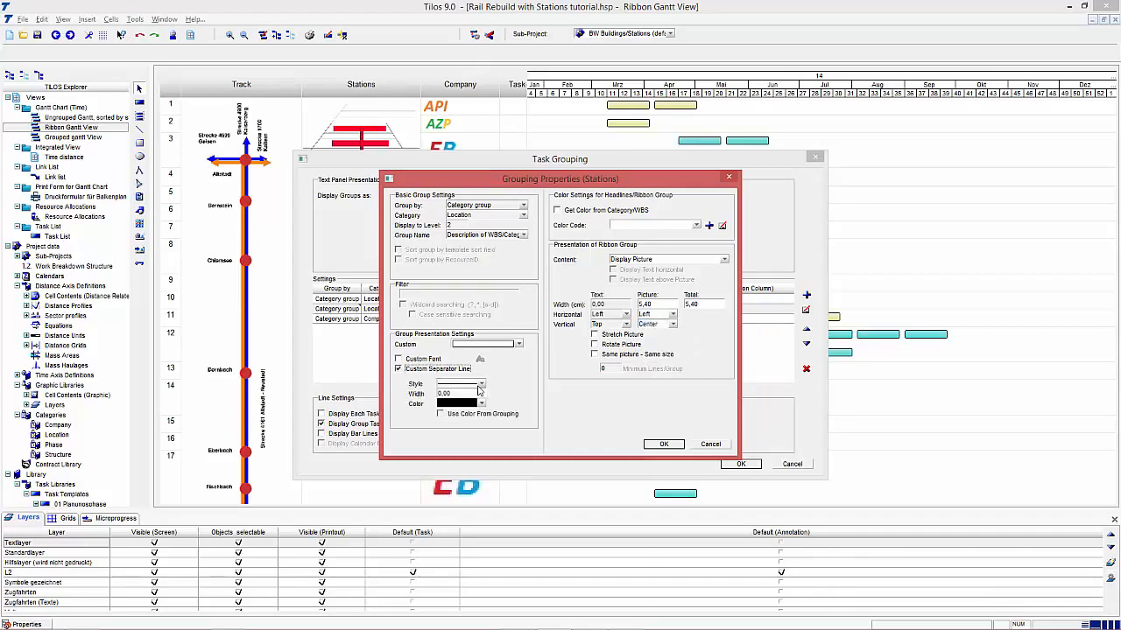
{"action": "left_click", "coordinate": [481, 385]}
{"action": "left_click", "coordinate": [486, 395]}
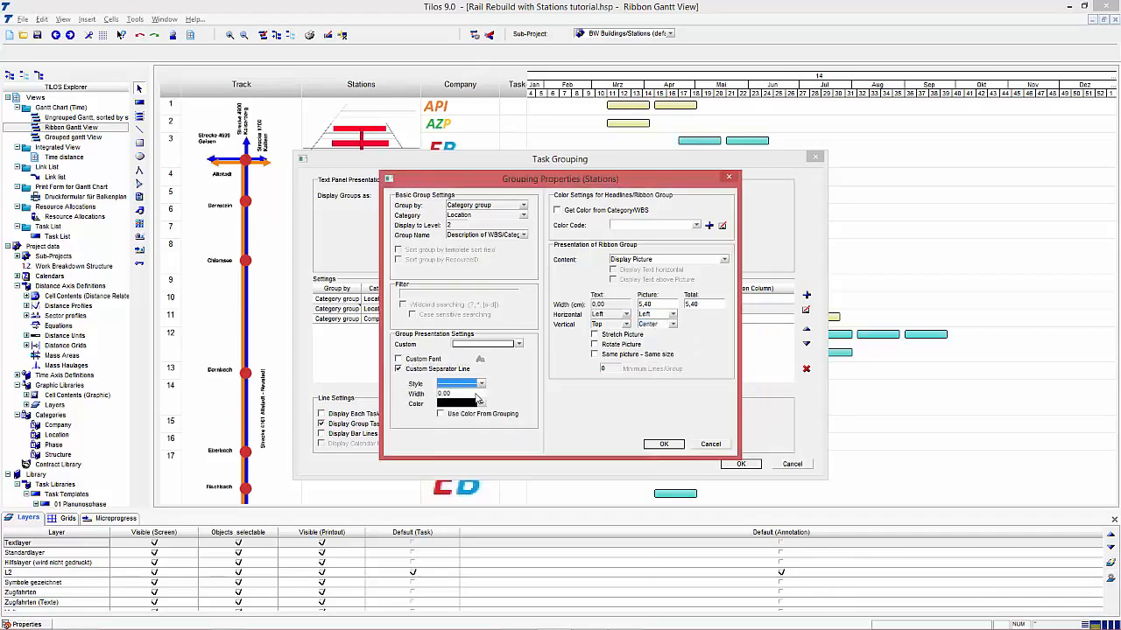
{"action": "left_click", "coordinate": [476, 394]}
{"action": "left_click", "coordinate": [480, 404]}
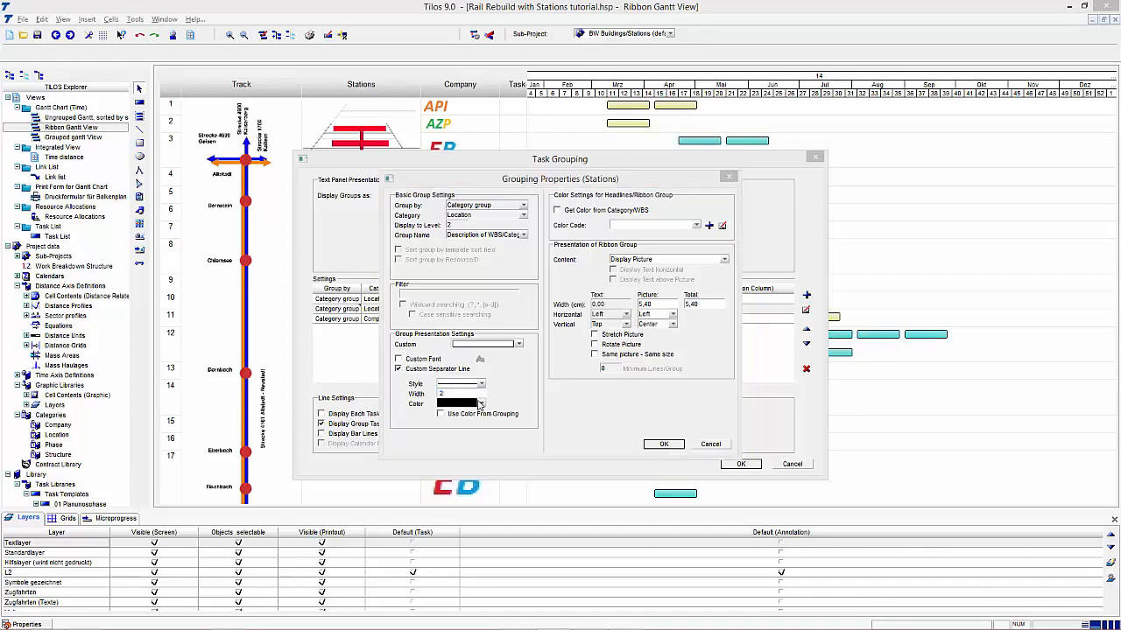
{"action": "left_click", "coordinate": [531, 424]}
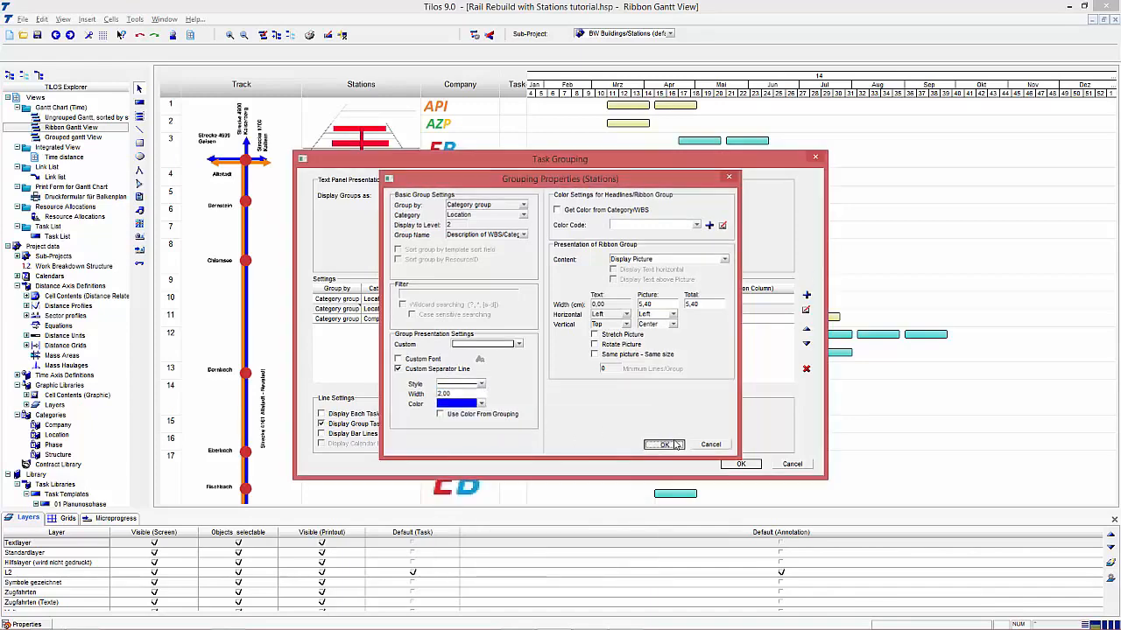
{"action": "left_click", "coordinate": [670, 441]}
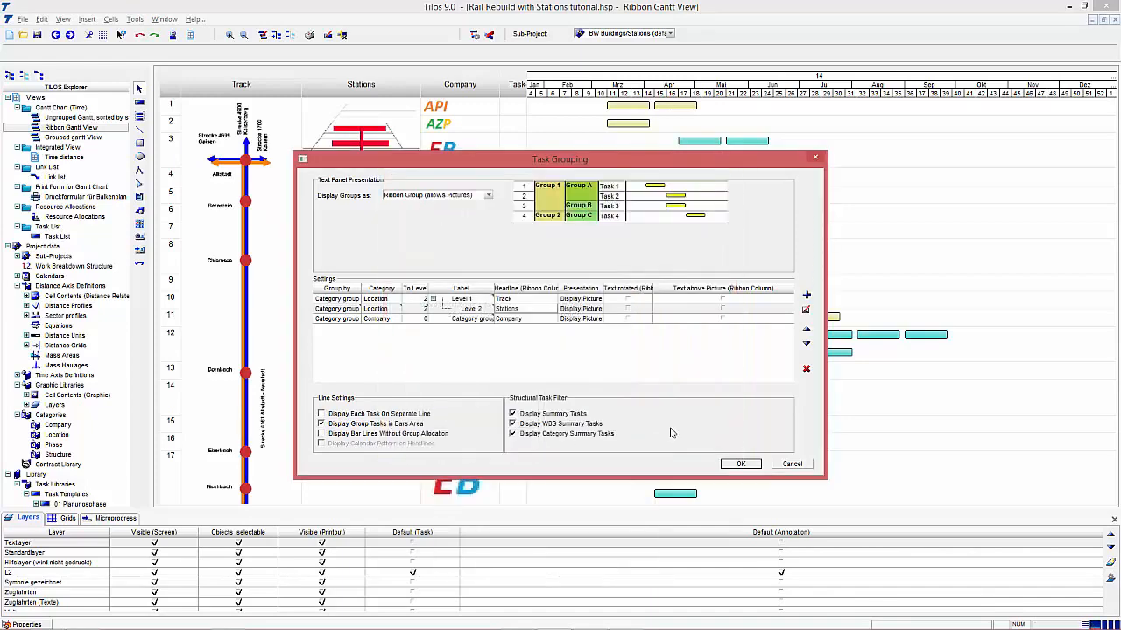
{"action": "left_click", "coordinate": [742, 465]}
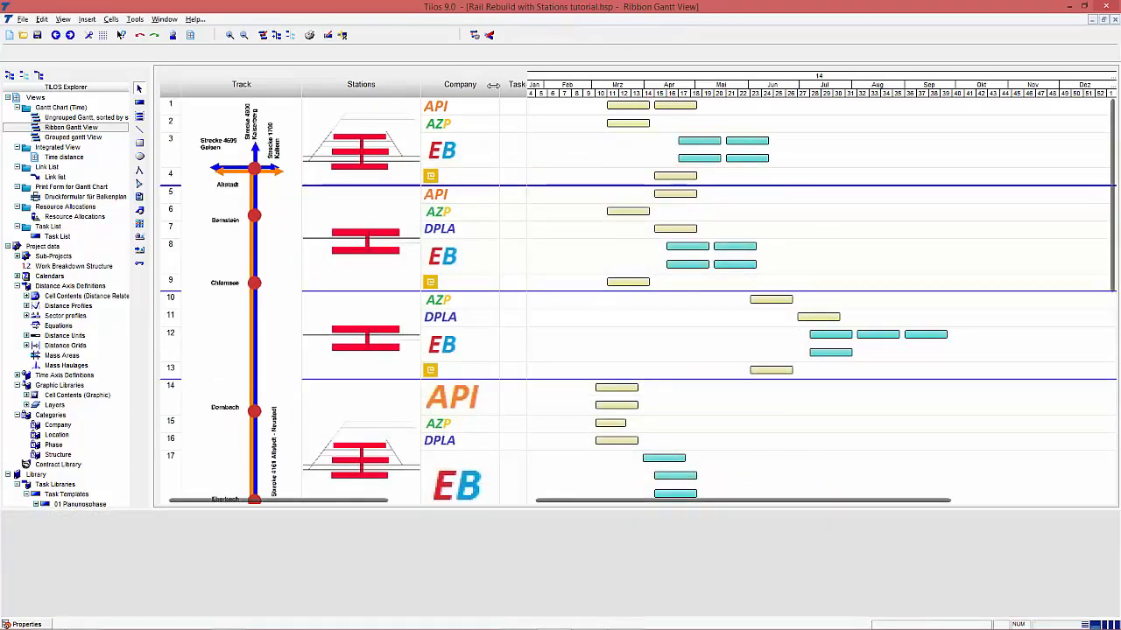
Step: Narrow the Company column to fit its logos and shrink the text panel to hide the Task-ID column
{"action": "left_click_drag", "start_coordinate": [493, 85], "coordinate": [462, 85]}
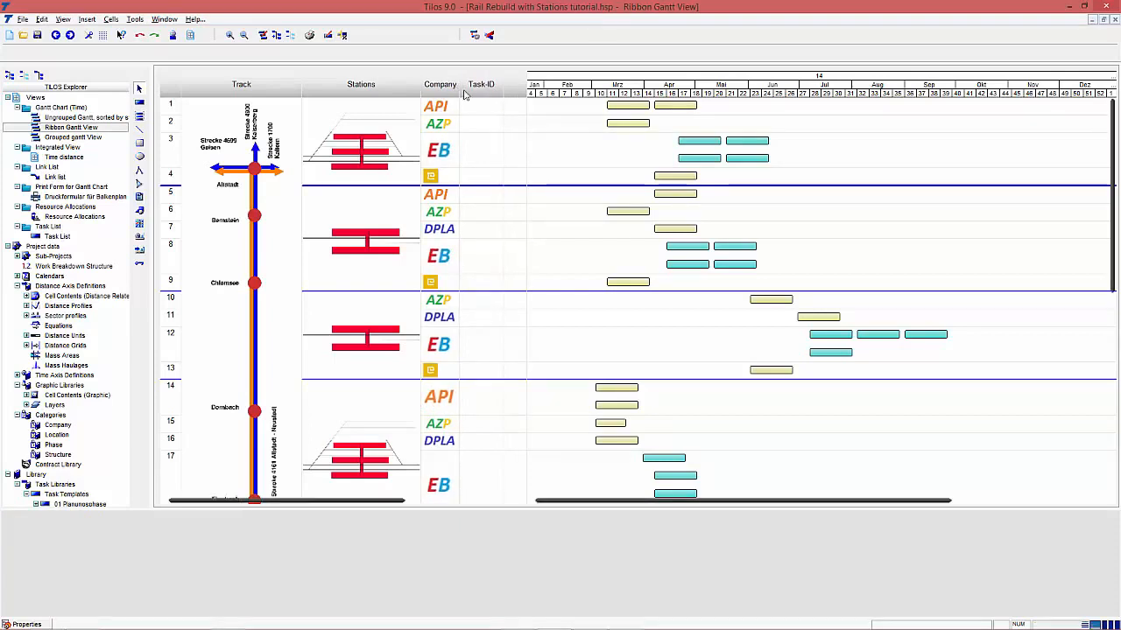
{"action": "left_click_drag", "start_coordinate": [527, 92], "coordinate": [462, 102]}
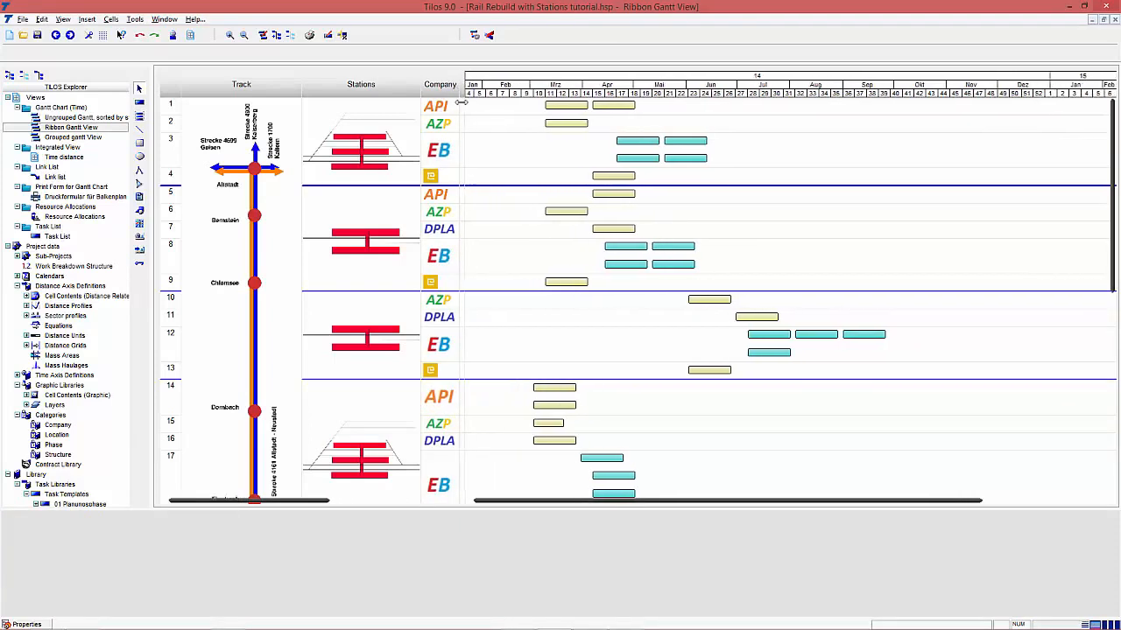
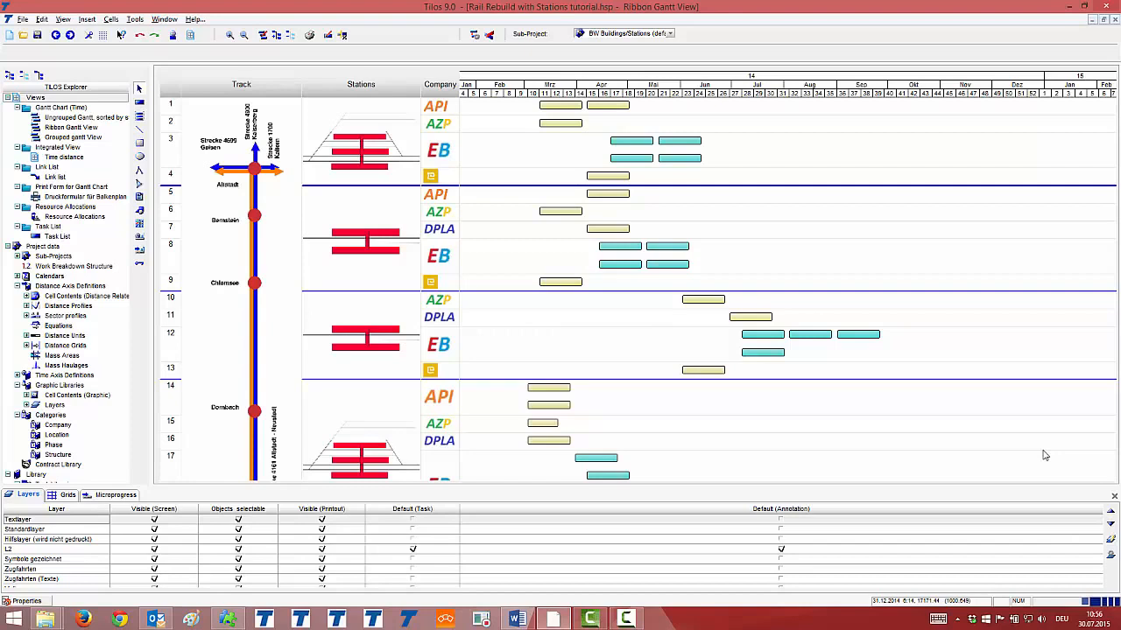
Step: Set the Group Bar Height in the Gantt chart's task line sizes to 1,20 cm and apply it
{"action": "right_click", "coordinate": [744, 248]}
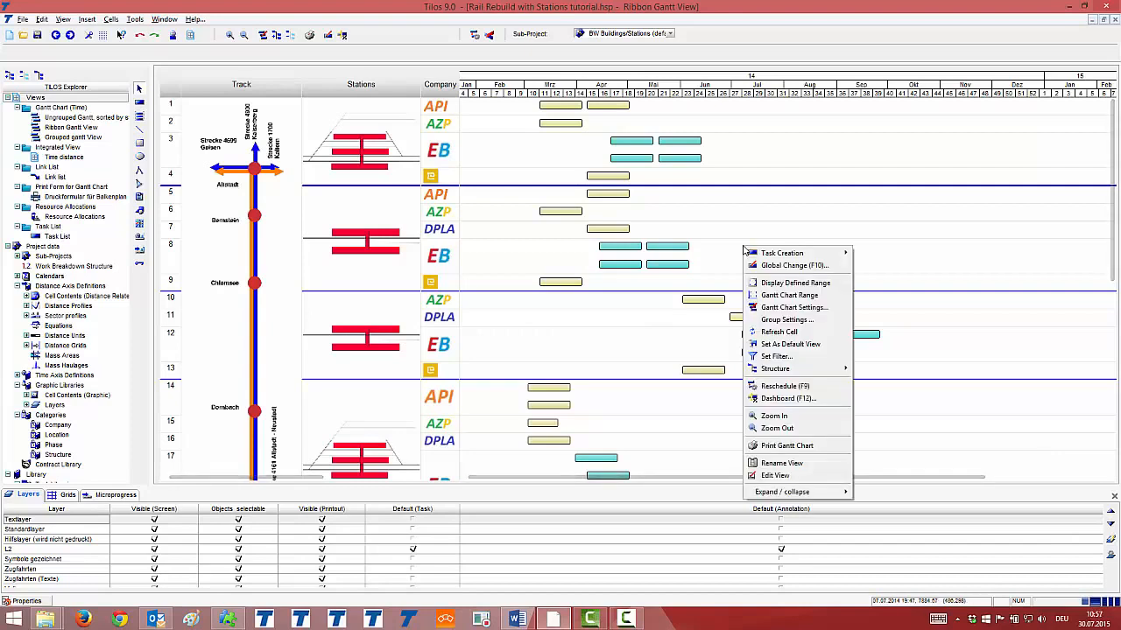
{"action": "left_click", "coordinate": [793, 308]}
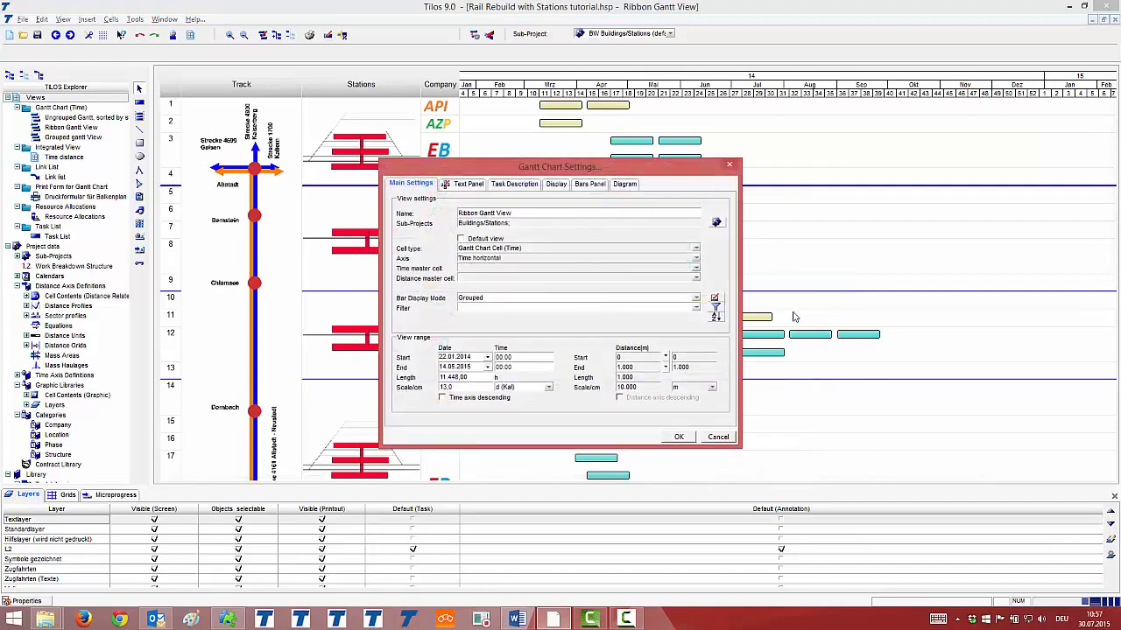
{"action": "left_click", "coordinate": [557, 186]}
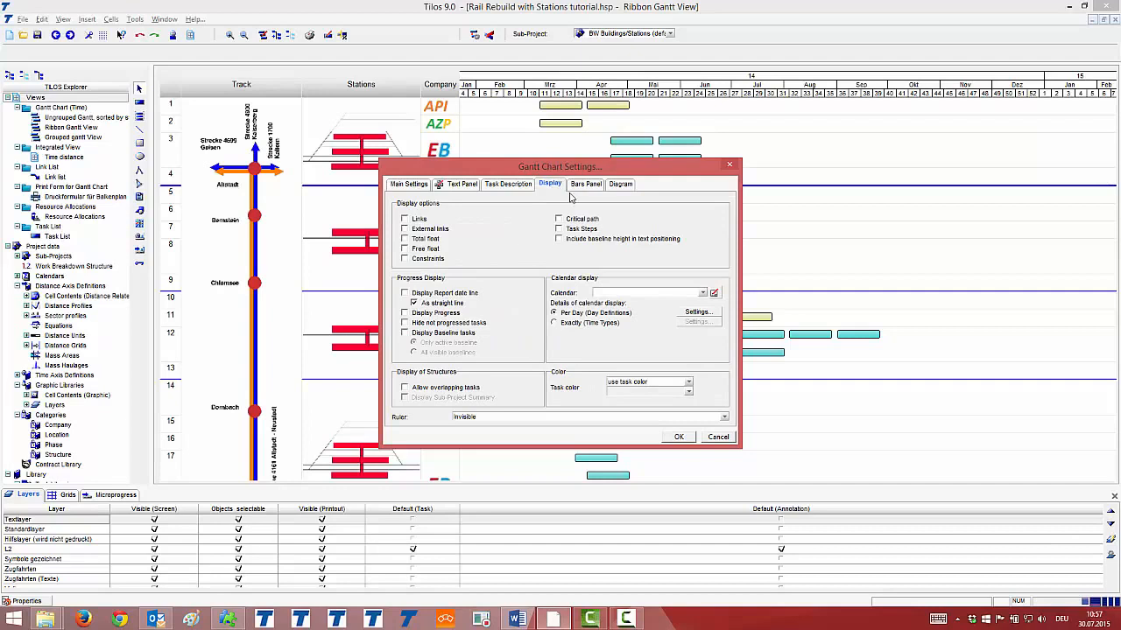
{"action": "left_click", "coordinate": [586, 186]}
{"action": "double_click", "coordinate": [480, 233]}
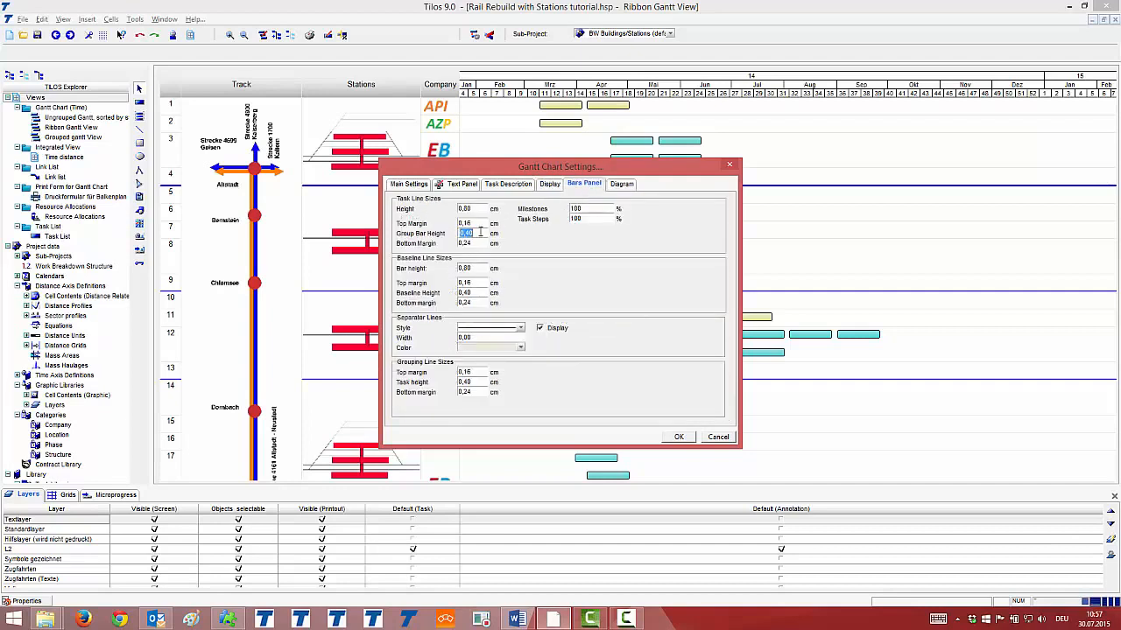
{"action": "type", "text": "1,20"}
{"action": "left_click", "coordinate": [683, 438]}
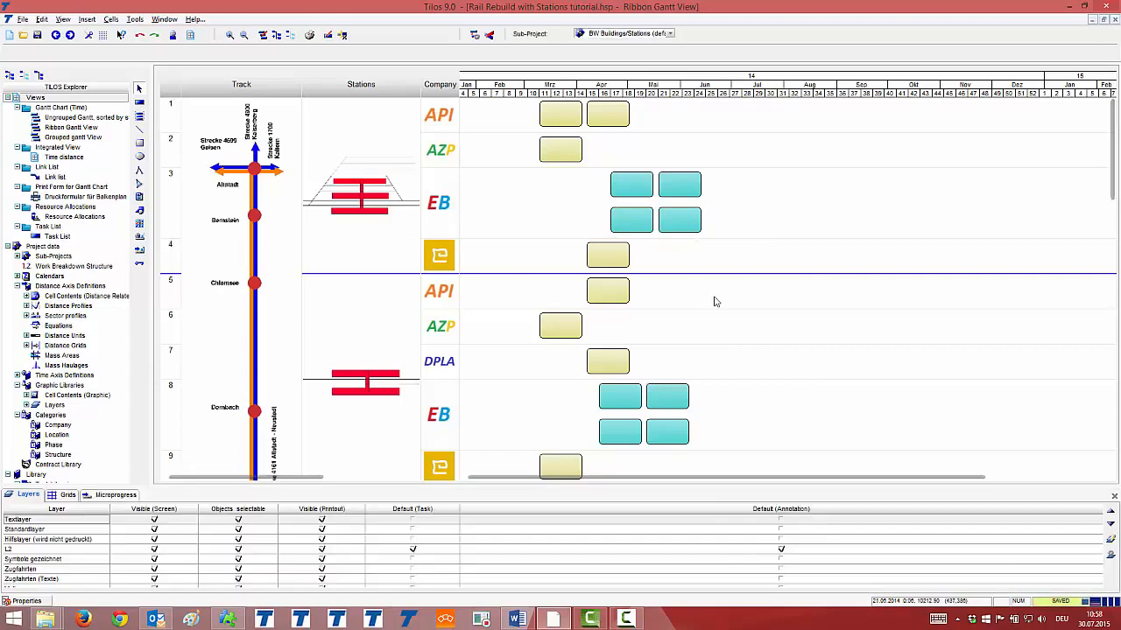
Step: Add a {Name} task description positioned at BL inside the task bar, with its height set to 30% of the bar
{"action": "right_click", "coordinate": [715, 299]}
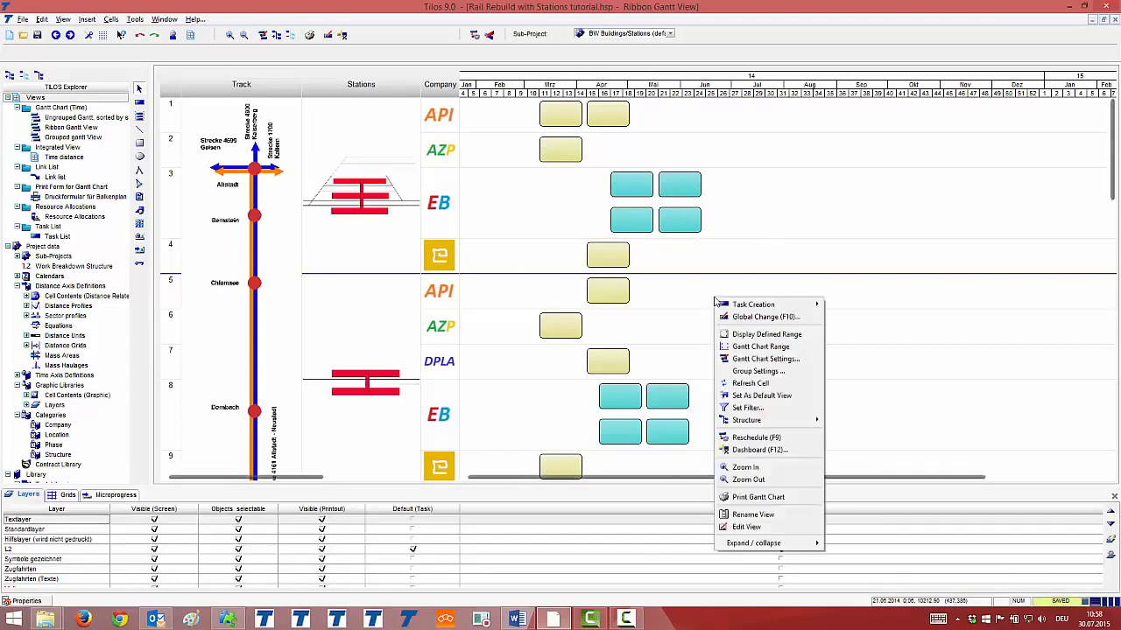
{"action": "left_click", "coordinate": [761, 359]}
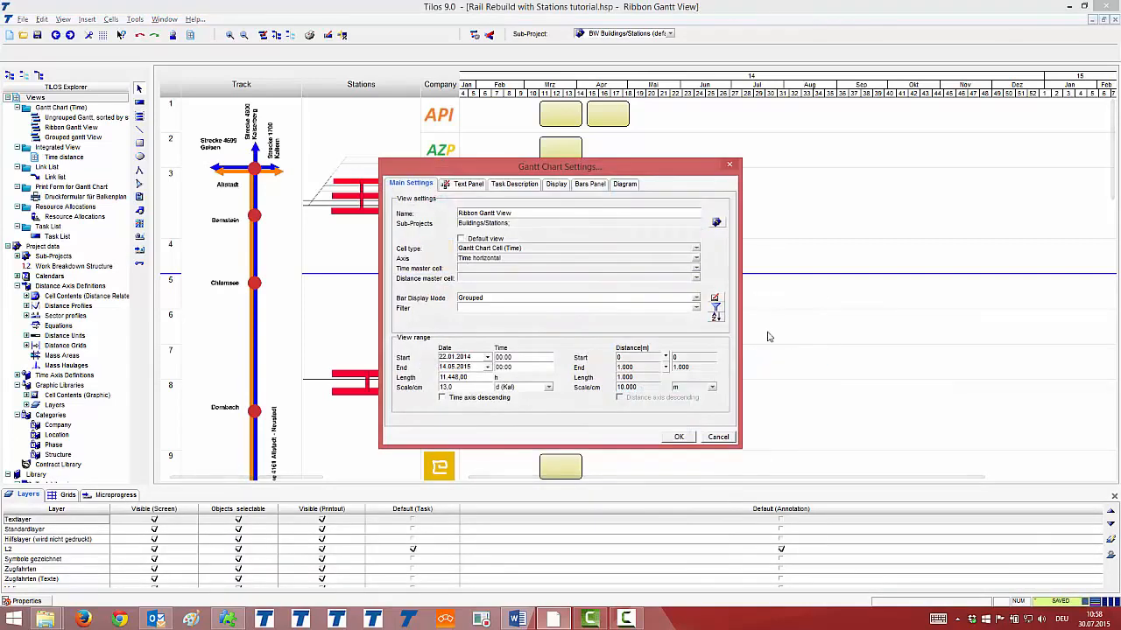
{"action": "left_click", "coordinate": [510, 186]}
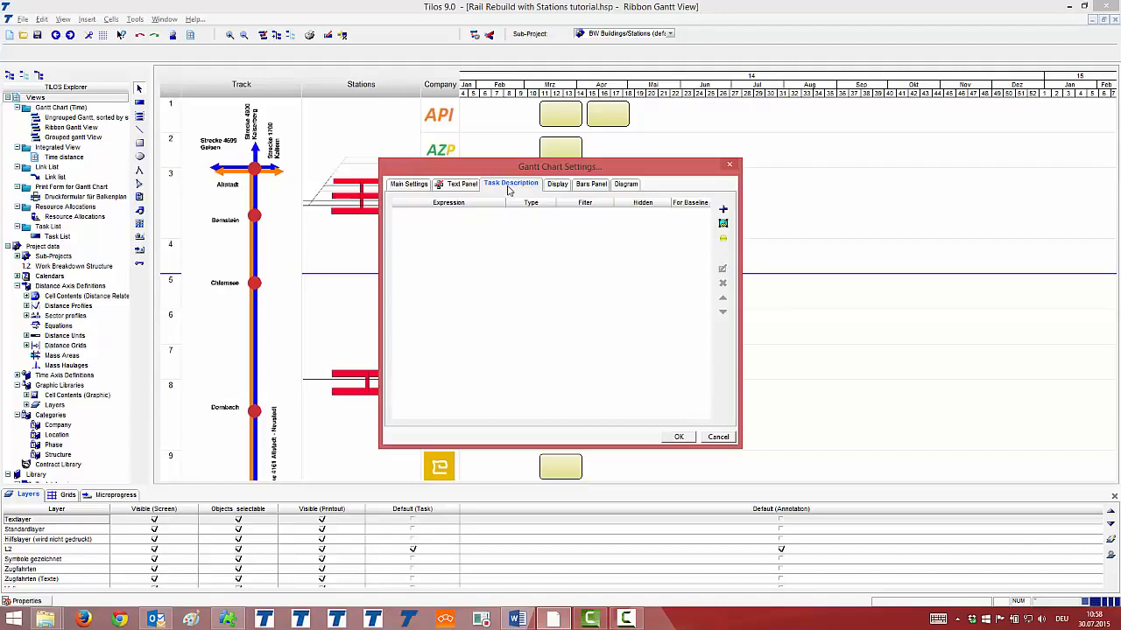
{"action": "left_click", "coordinate": [722, 210]}
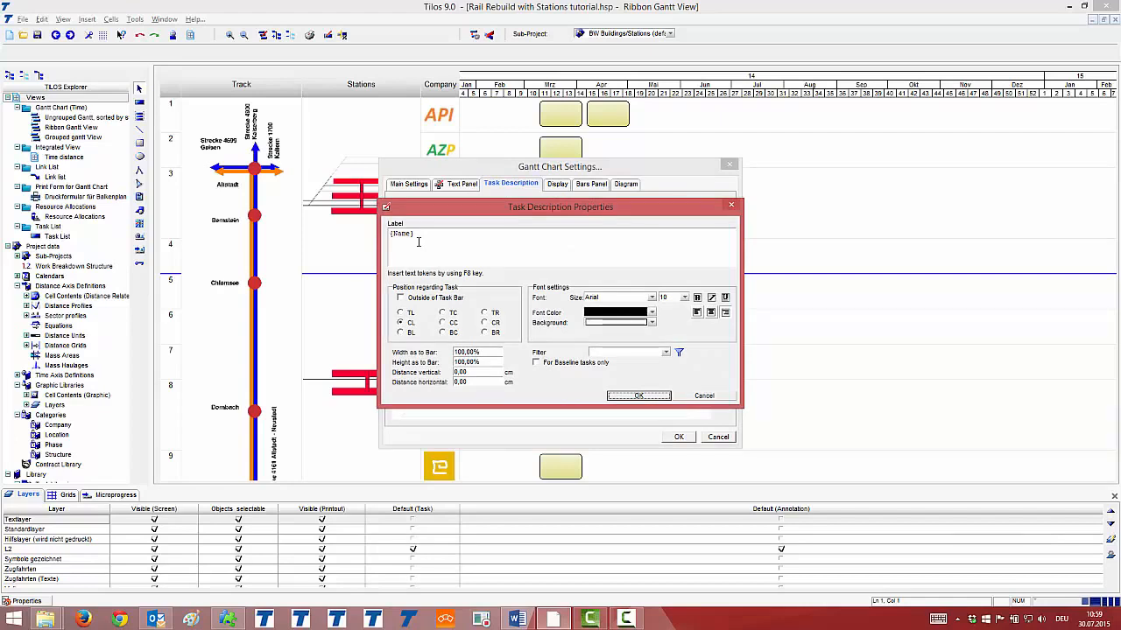
{"action": "left_click", "coordinate": [403, 334]}
{"action": "double_click", "coordinate": [487, 352]}
{"action": "double_click", "coordinate": [491, 362]}
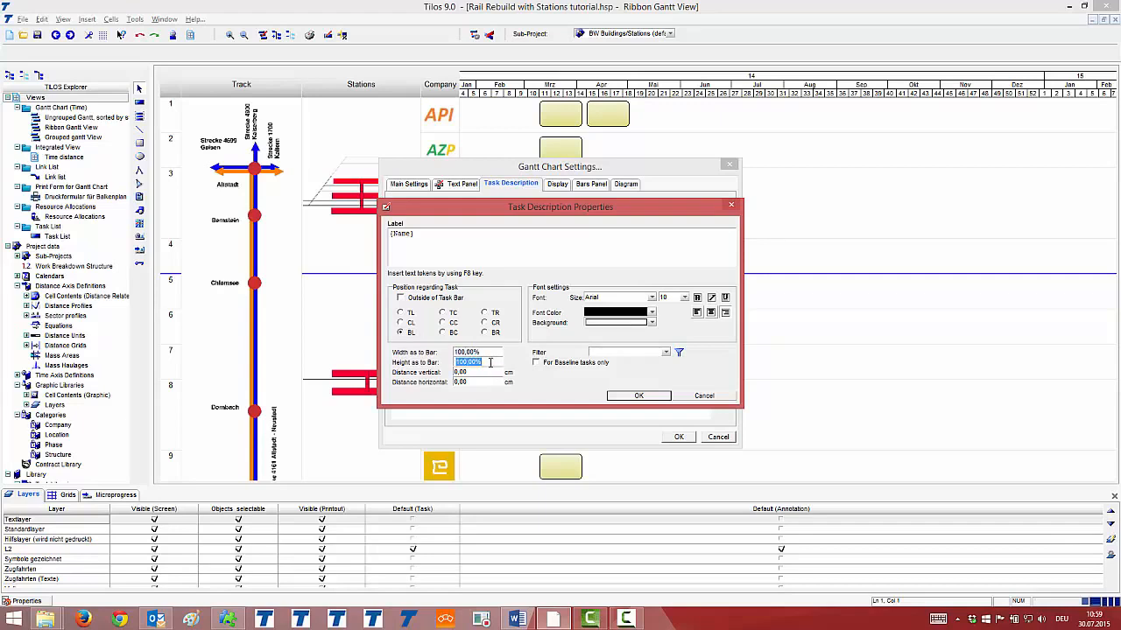
{"action": "type", "text": "30"}
{"action": "key", "text": "Tab"}
{"action": "key", "text": "Tab"}
Step: Set the task description's vertical distance to 0,10 cm and horizontal distance to 0,1 cm, and apply the chart settings
{"action": "left_click", "coordinate": [480, 371]}
{"action": "type", "text": "0,"}
{"action": "key", "text": "Tab"}
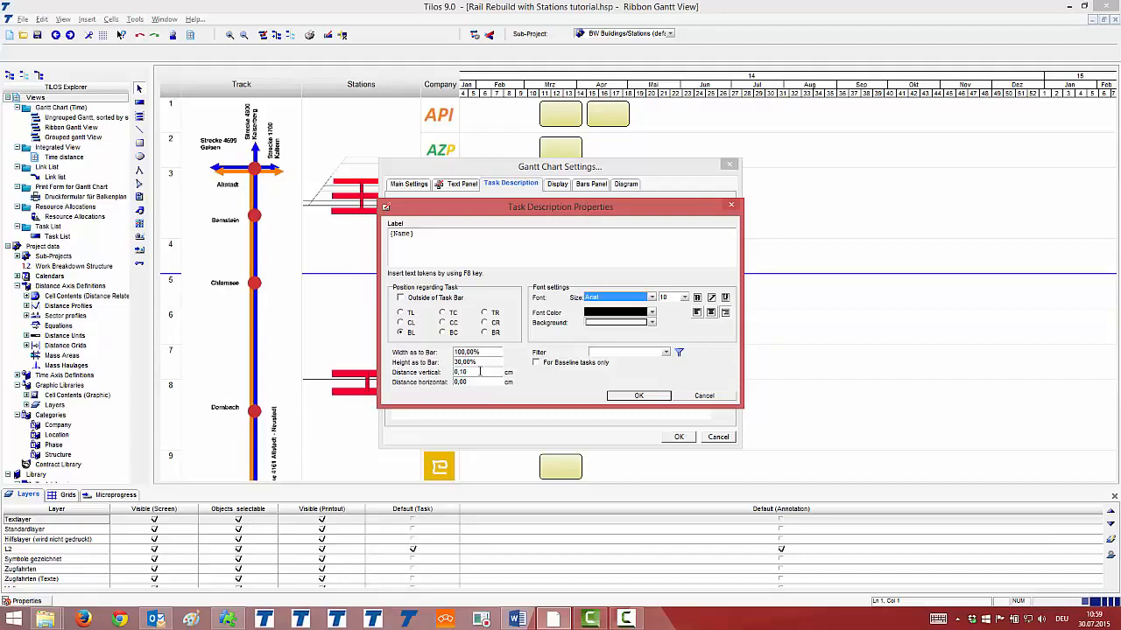
{"action": "left_click", "coordinate": [484, 382]}
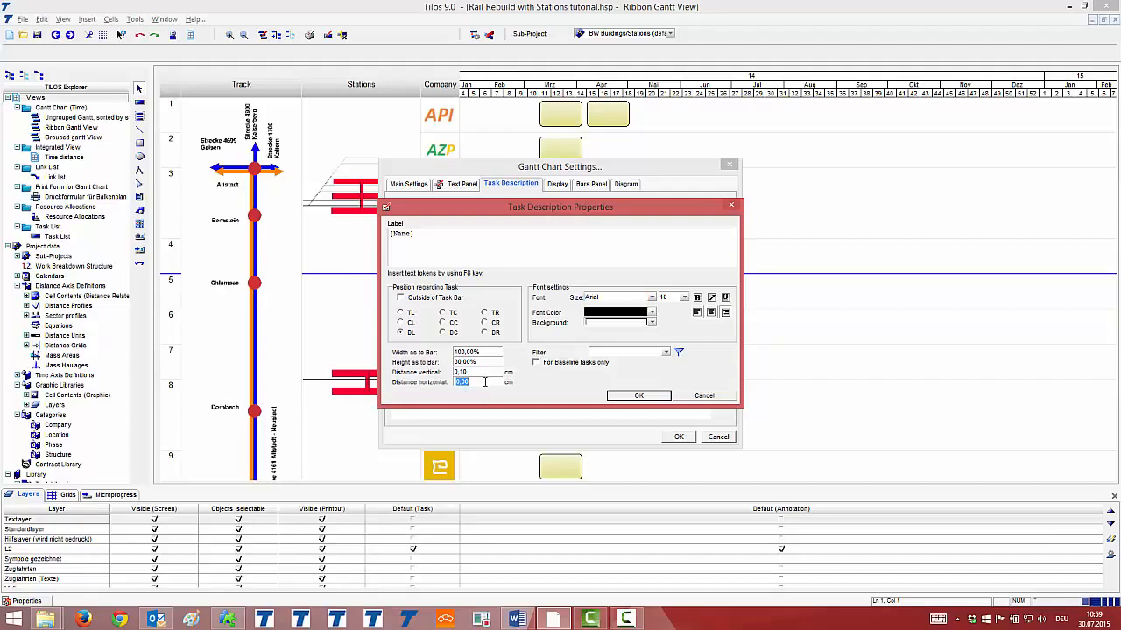
{"action": "type", "text": "0,1"}
{"action": "key", "text": "Tab"}
{"action": "left_click", "coordinate": [655, 398]}
{"action": "left_click", "coordinate": [679, 438]}
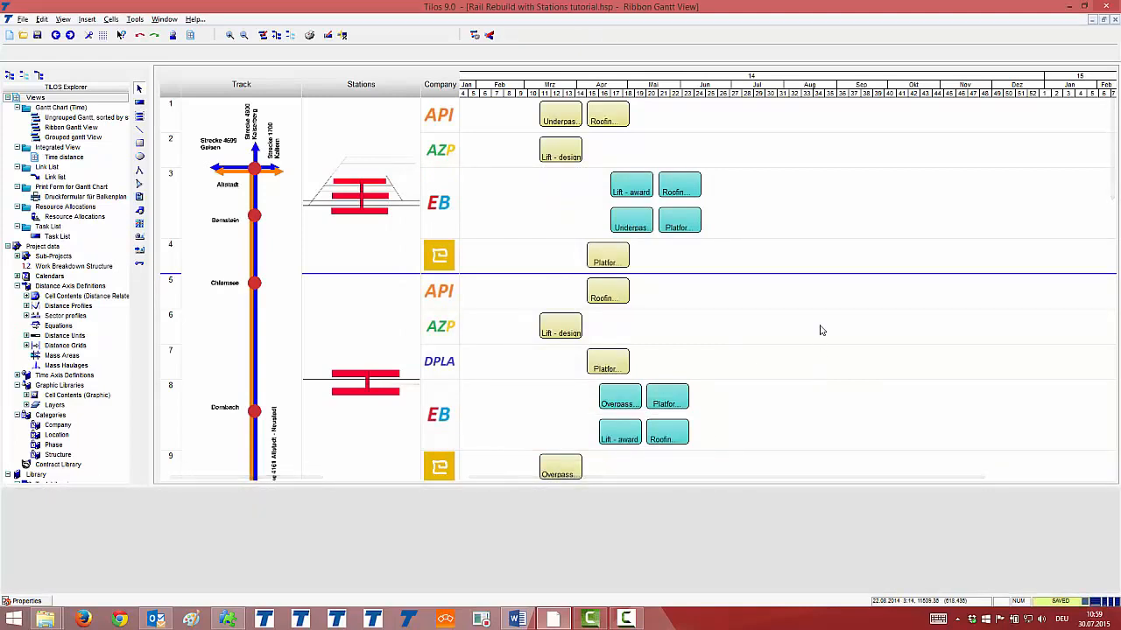
Step: Set the font size of the {Name} task description to 8 and apply the Gantt chart settings
{"action": "right_click", "coordinate": [718, 295]}
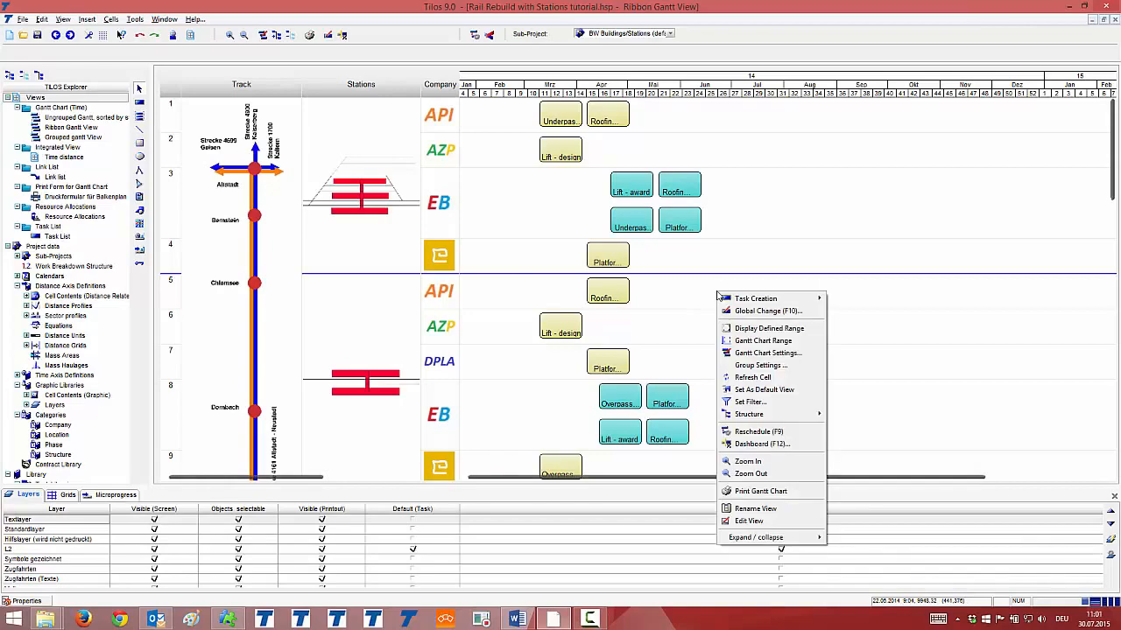
{"action": "left_click", "coordinate": [764, 353]}
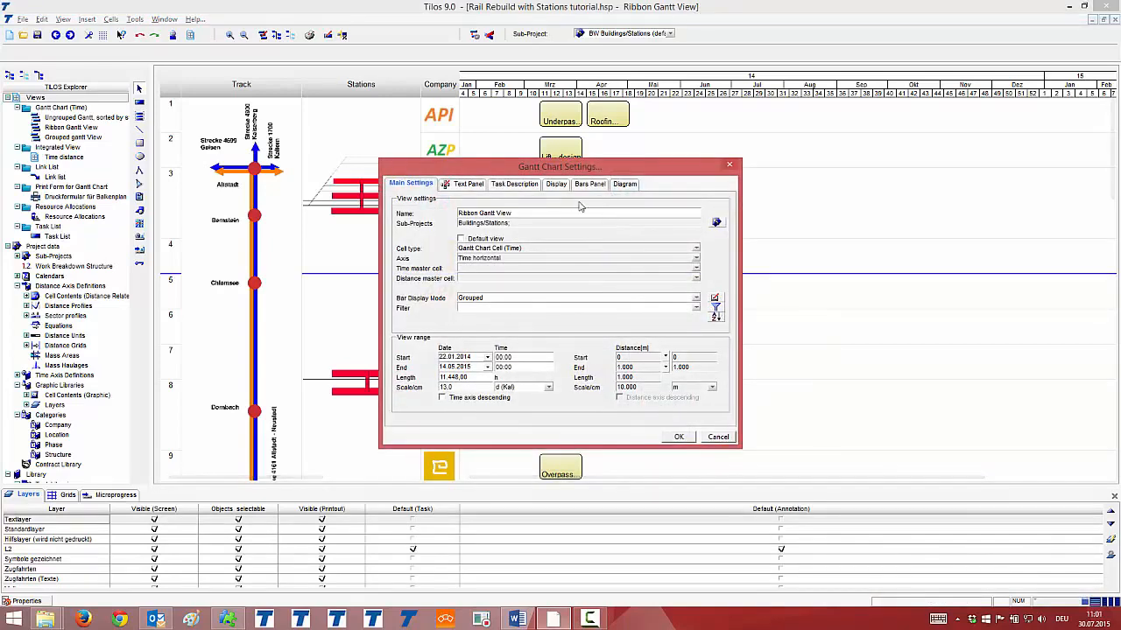
{"action": "left_click", "coordinate": [508, 187]}
{"action": "double_click", "coordinate": [485, 219]}
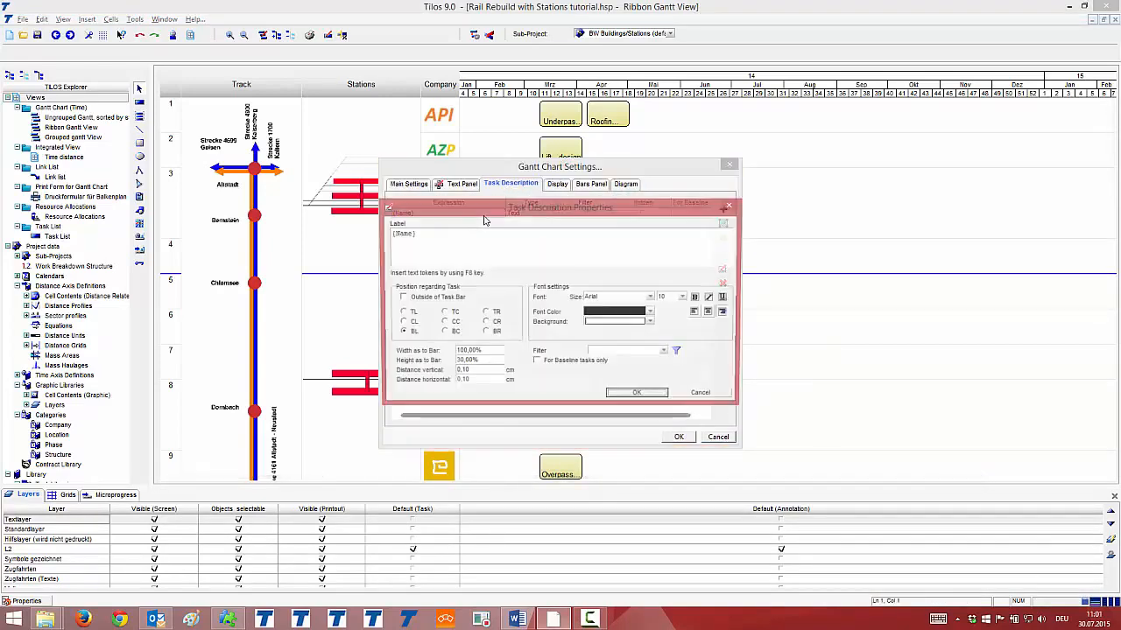
{"action": "left_click", "coordinate": [682, 298]}
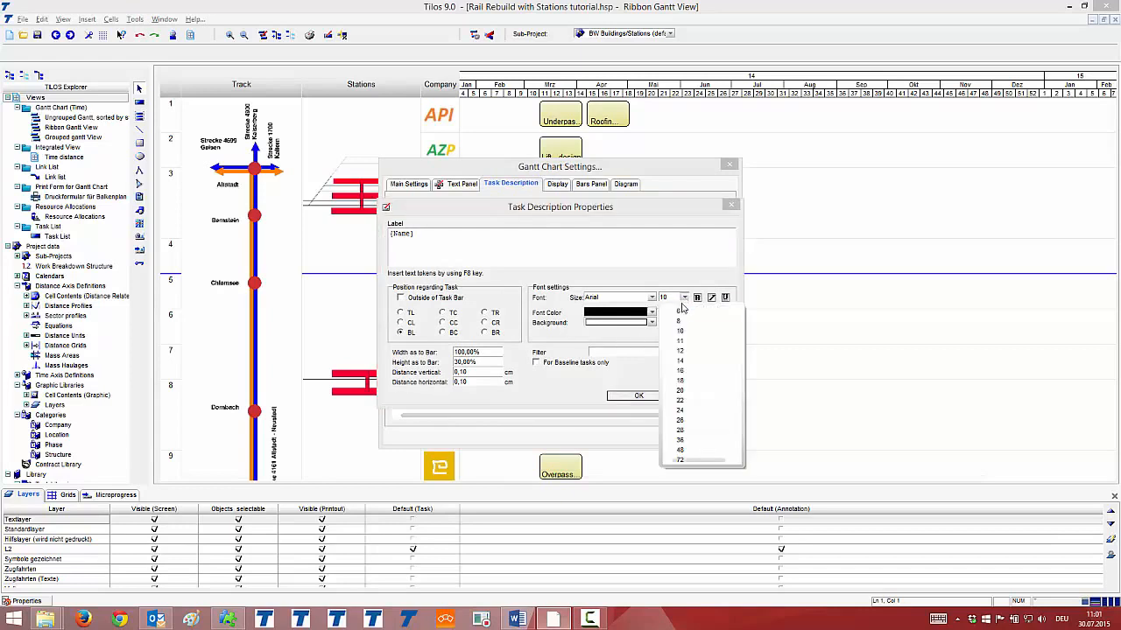
{"action": "left_click", "coordinate": [683, 322]}
{"action": "left_click", "coordinate": [647, 397]}
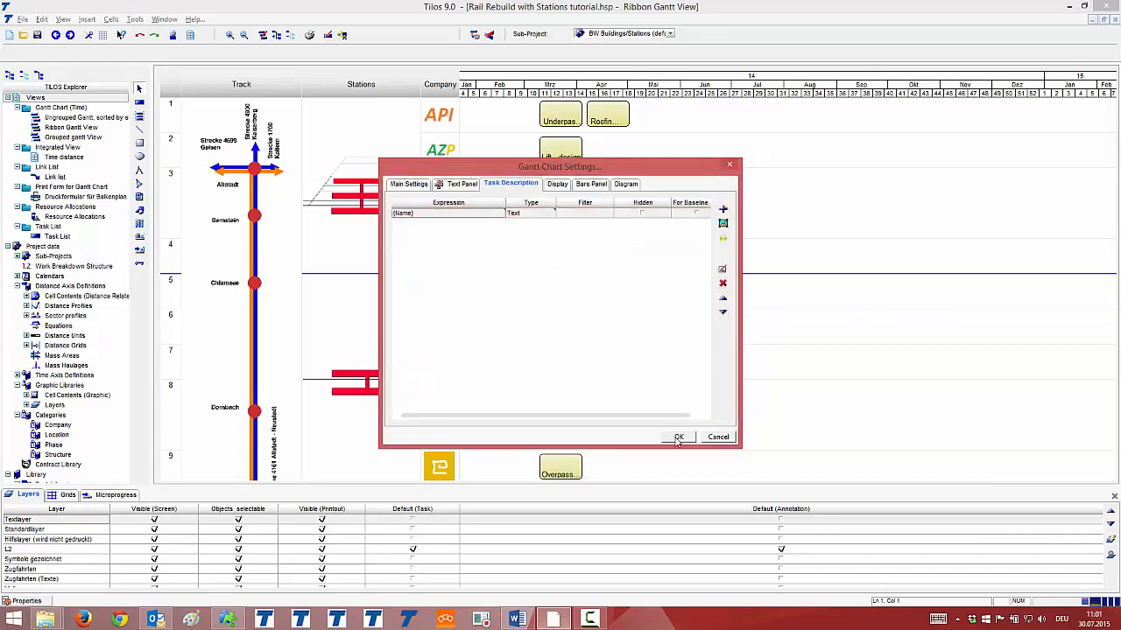
{"action": "left_click", "coordinate": [679, 437]}
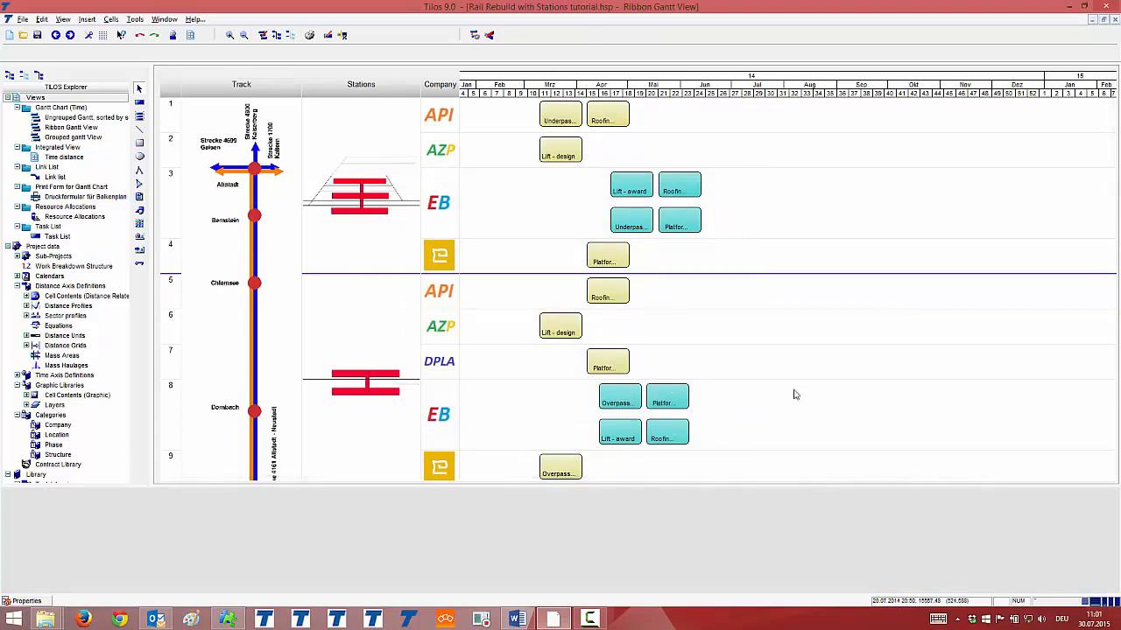
Step: Add a picture task description for the Company category group, positioned at TL inside the task bar
{"action": "right_click", "coordinate": [776, 322]}
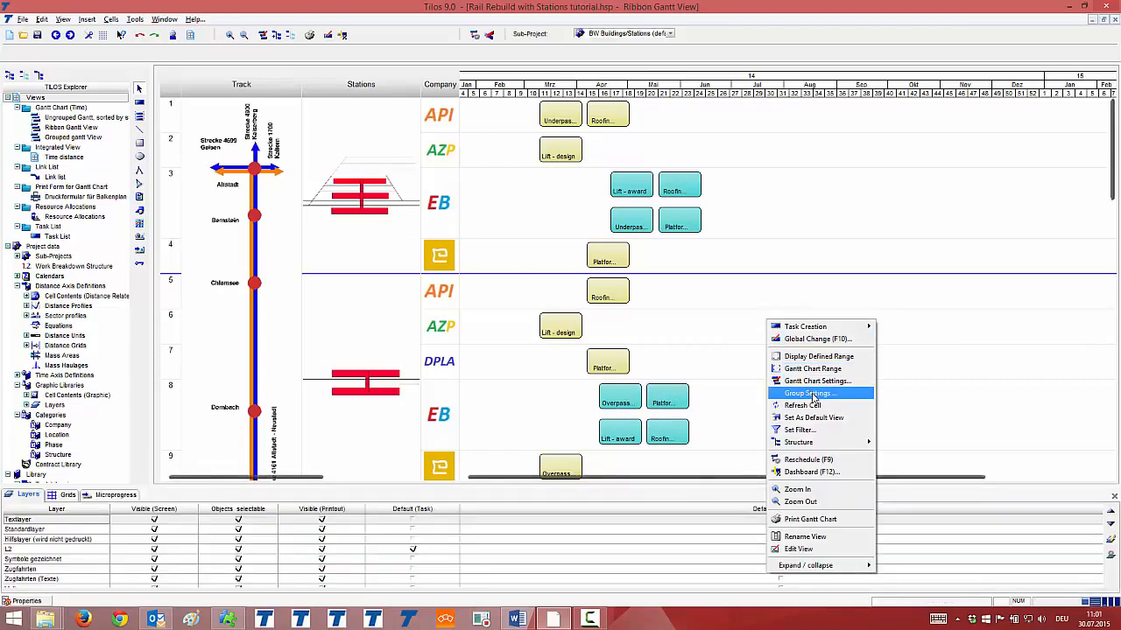
{"action": "left_click", "coordinate": [815, 381]}
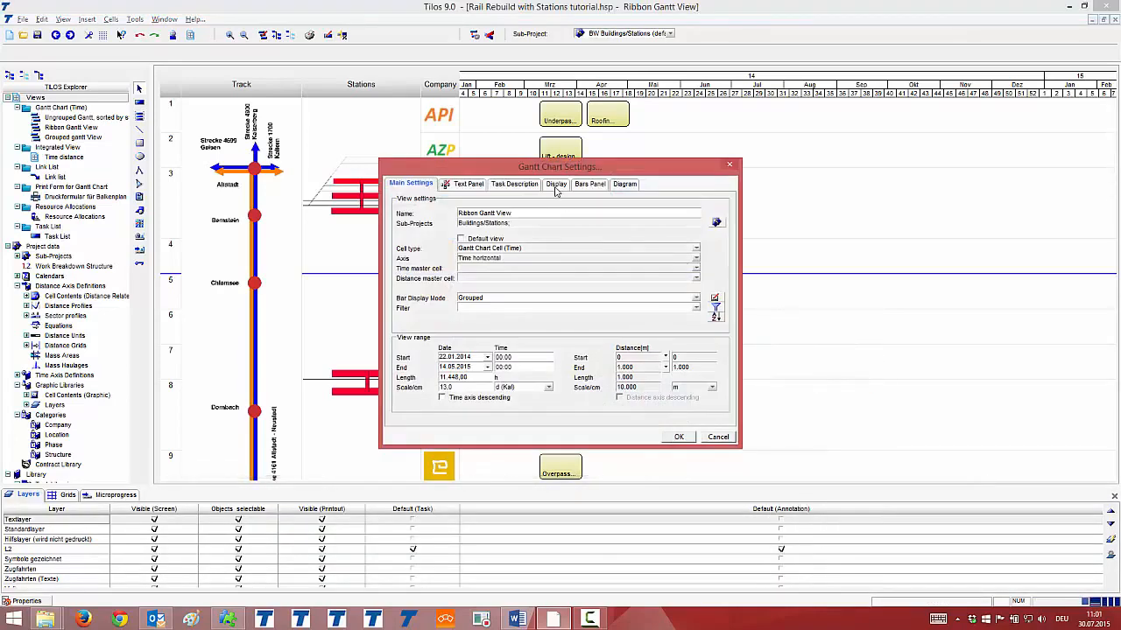
{"action": "left_click", "coordinate": [516, 185]}
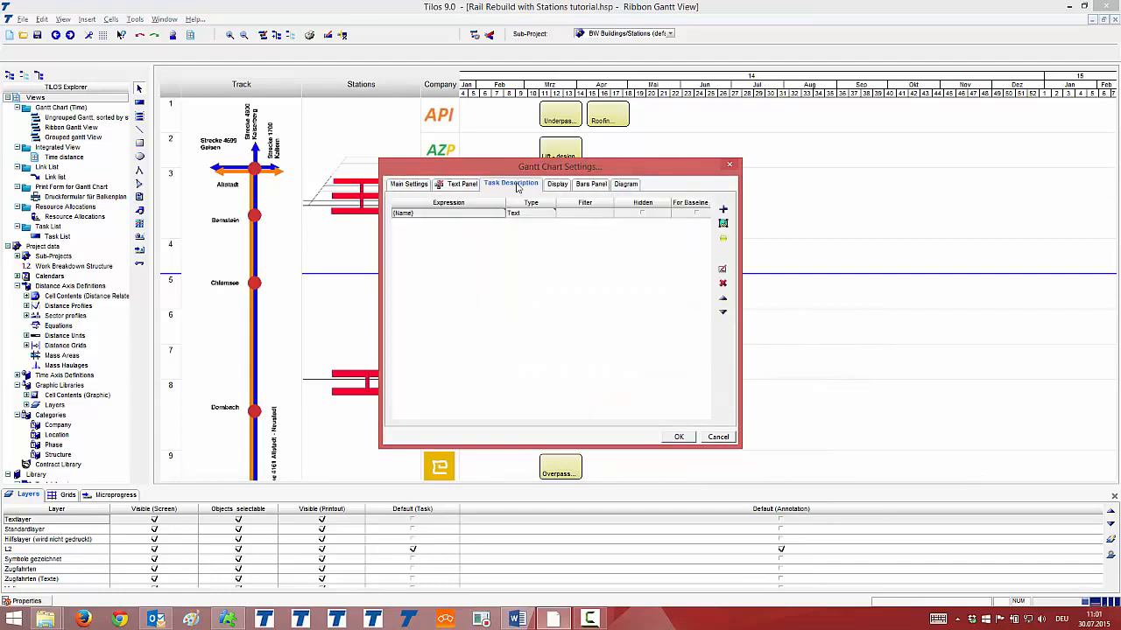
{"action": "left_click", "coordinate": [723, 224]}
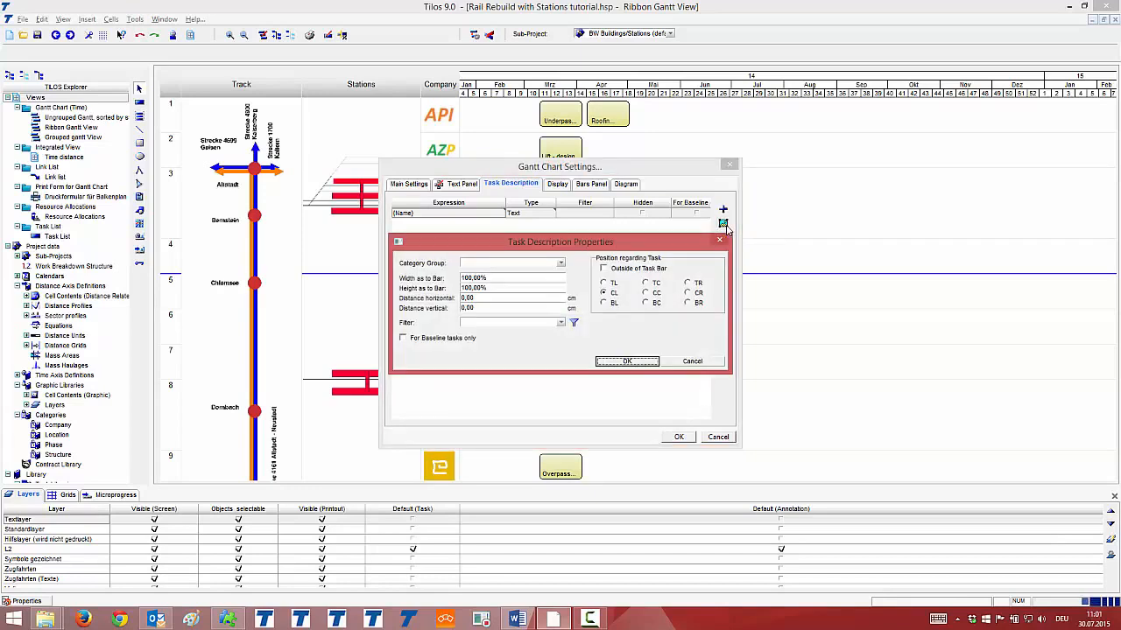
{"action": "left_click", "coordinate": [560, 265]}
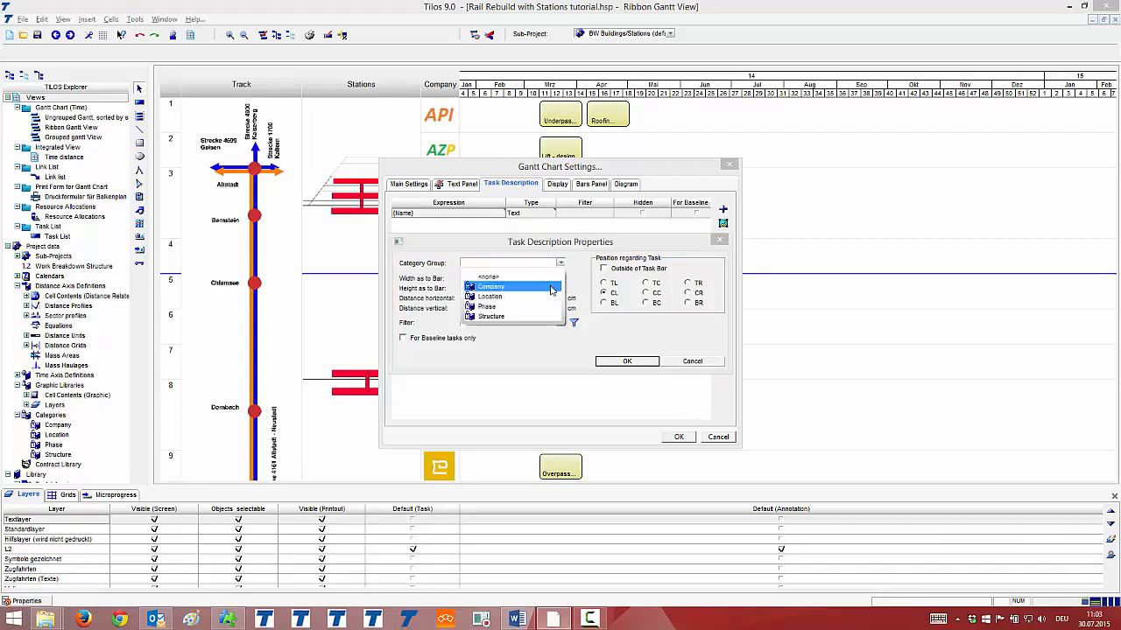
{"action": "left_click", "coordinate": [550, 287]}
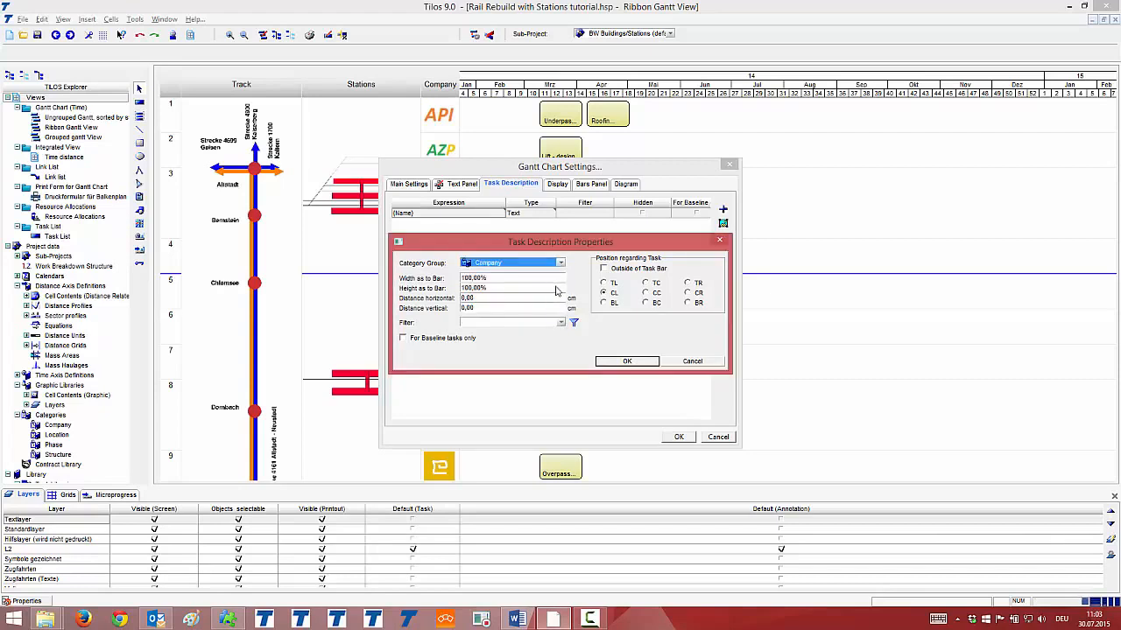
{"action": "left_click", "coordinate": [603, 283]}
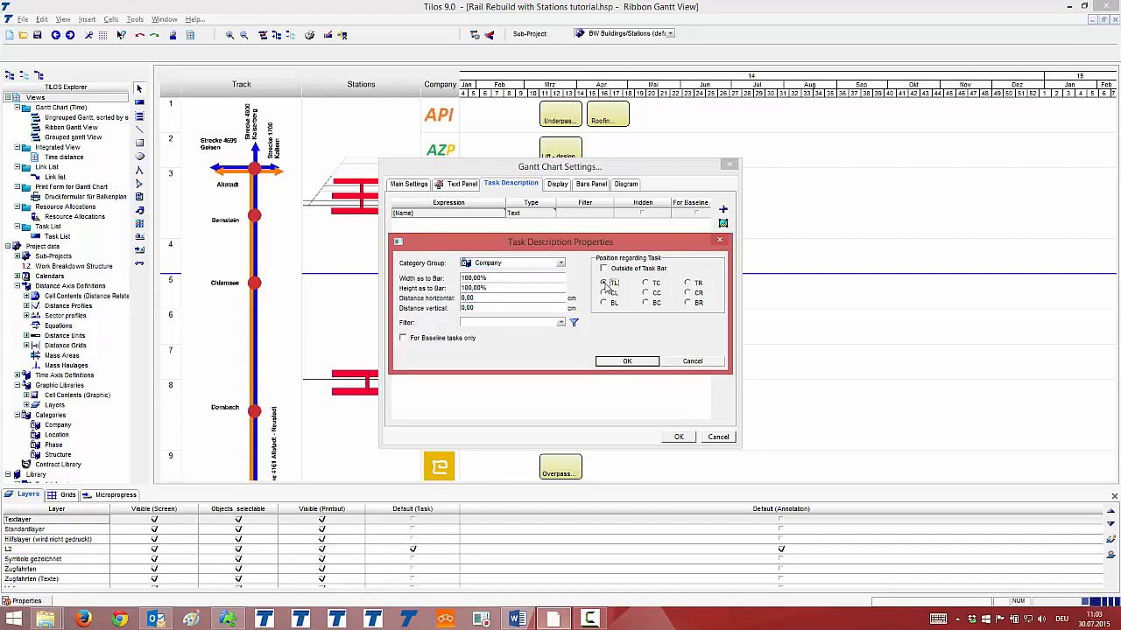
Step: Set the Company picture's width to 80% and height to 50% of the bar, with 0,1 cm horizontal and vertical distances, and apply the settings
{"action": "double_click", "coordinate": [497, 278]}
{"action": "type", "text": "80"}
{"action": "key", "text": "Tab"}
{"action": "double_click", "coordinate": [499, 289]}
{"action": "type", "text": "50"}
{"action": "key", "text": "Tab"}
{"action": "type", "text": "0,1"}
{"action": "left_click", "coordinate": [527, 305]}
{"action": "type", "text": "0,1"}
{"action": "left_click", "coordinate": [638, 363]}
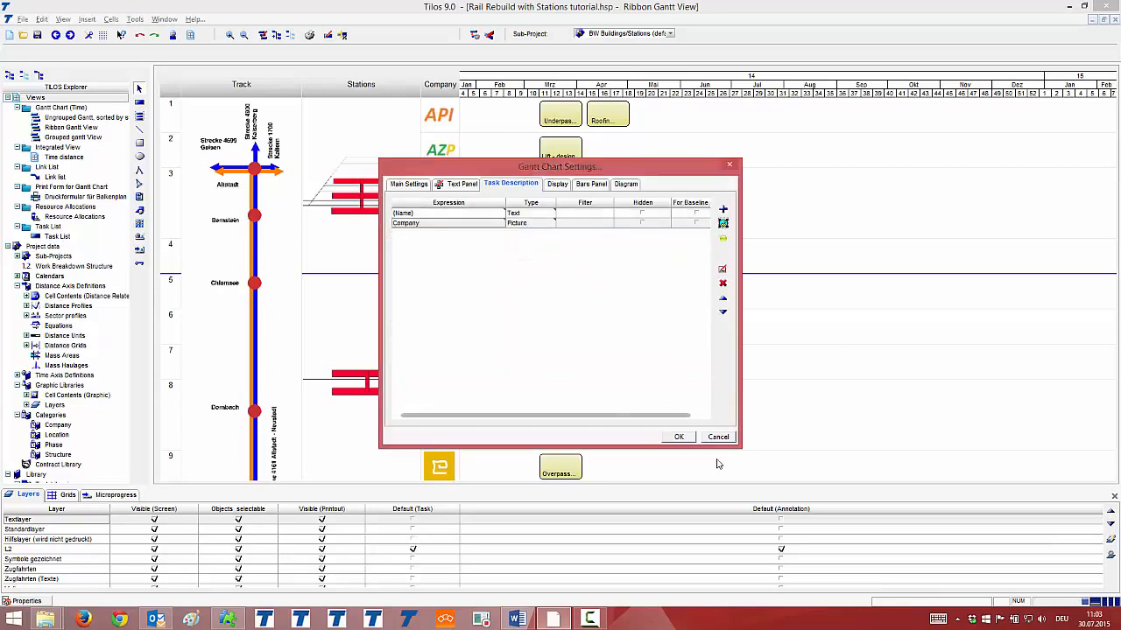
{"action": "left_click", "coordinate": [680, 438]}
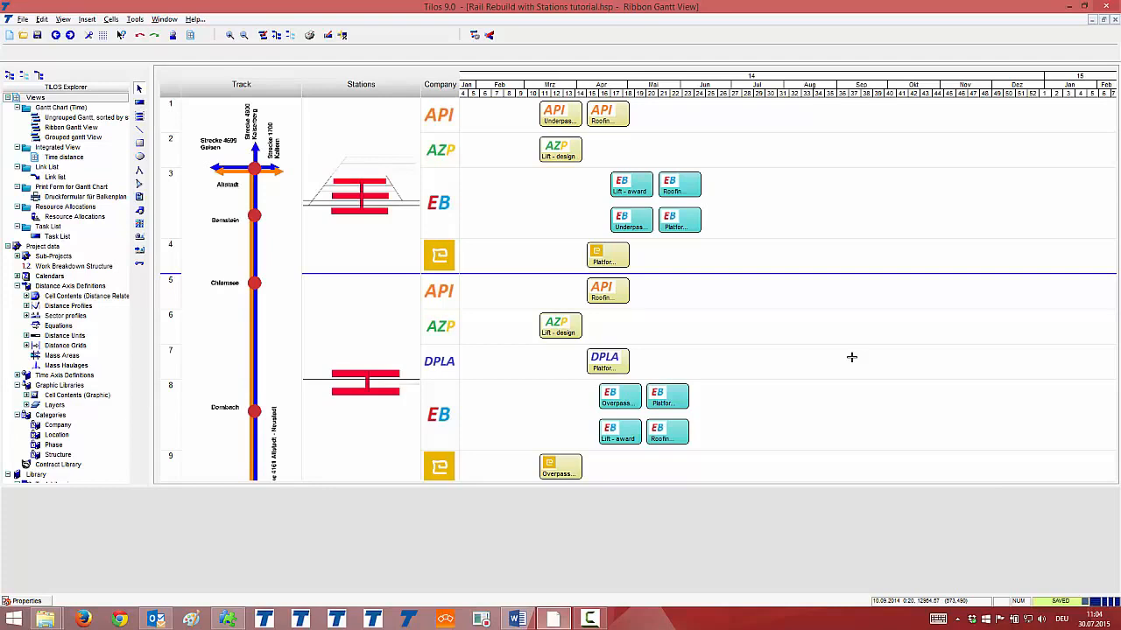
Step: Add an indicator task description with a sign named xy, using color code RAG and data field Integer1
{"action": "right_click", "coordinate": [787, 358]}
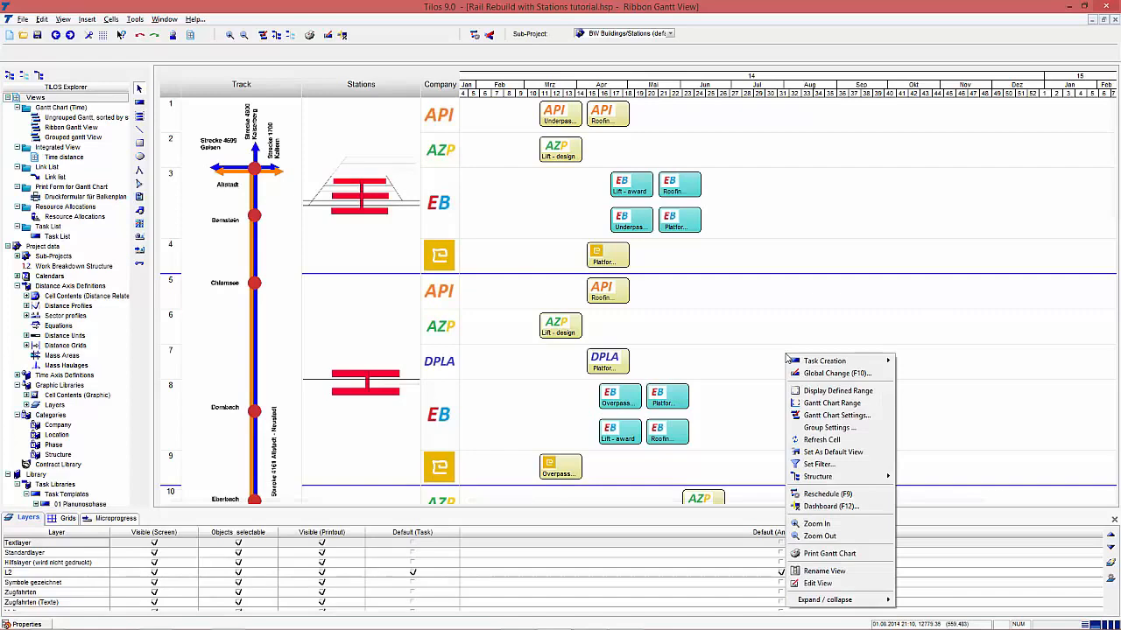
{"action": "left_click", "coordinate": [837, 412]}
{"action": "left_click", "coordinate": [523, 197]}
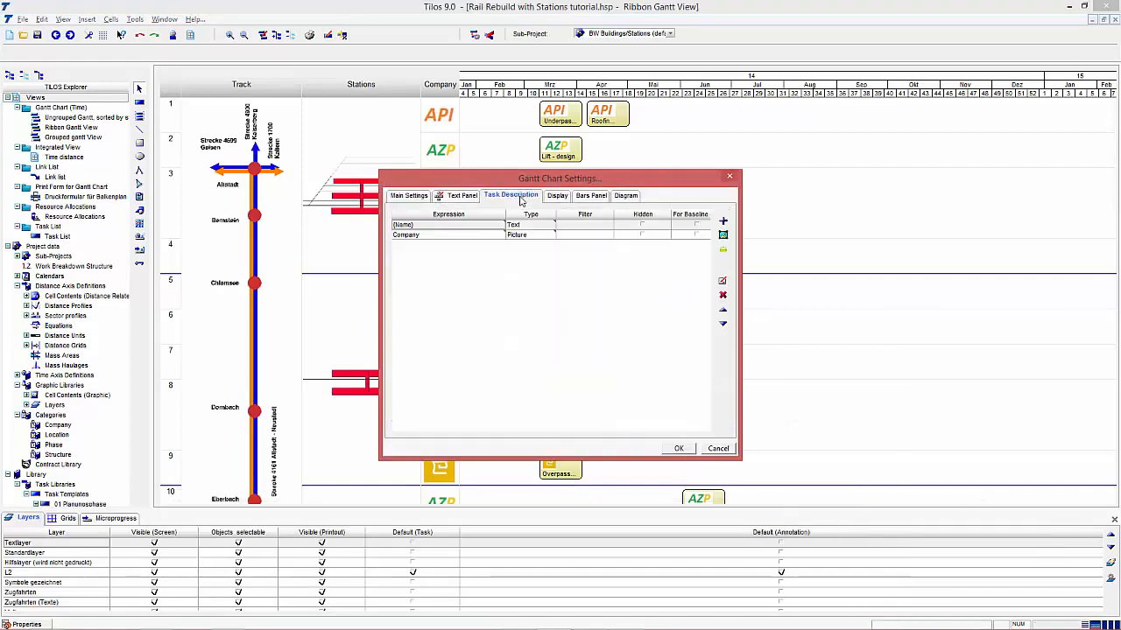
{"action": "left_click", "coordinate": [726, 253]}
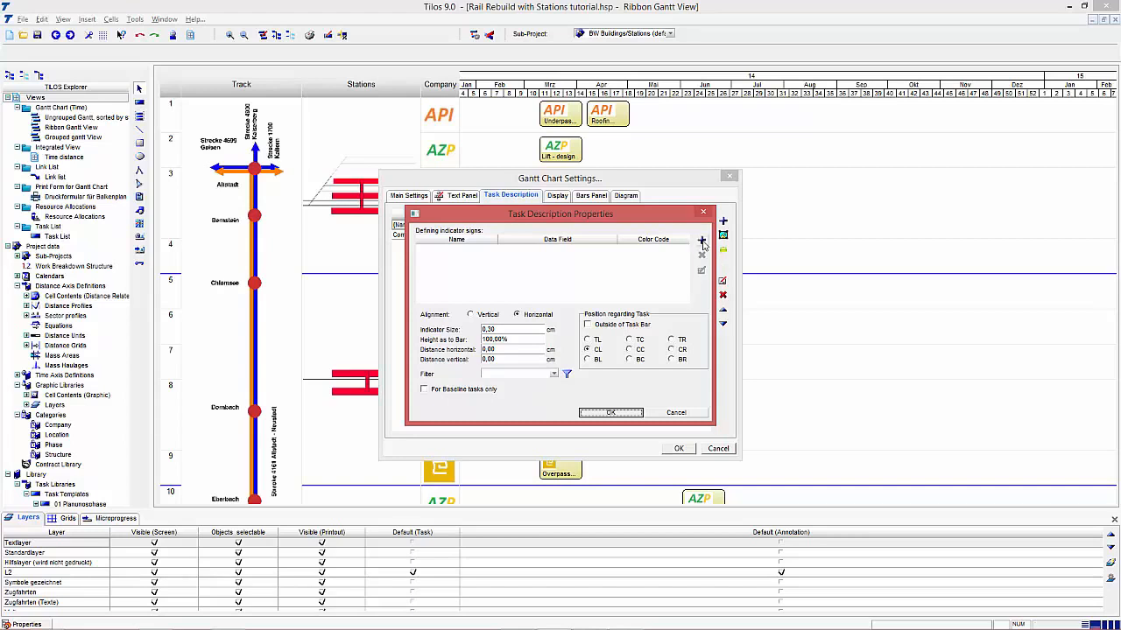
{"action": "left_click", "coordinate": [702, 241]}
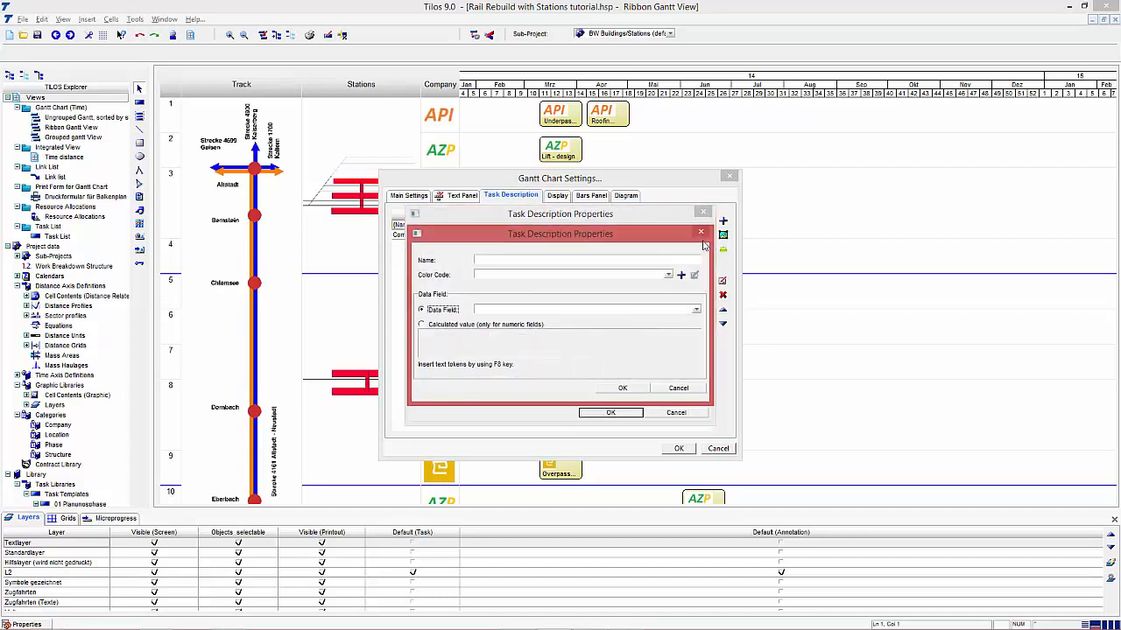
{"action": "left_click", "coordinate": [590, 262]}
{"action": "type", "text": "xy"}
{"action": "left_click", "coordinate": [669, 275]}
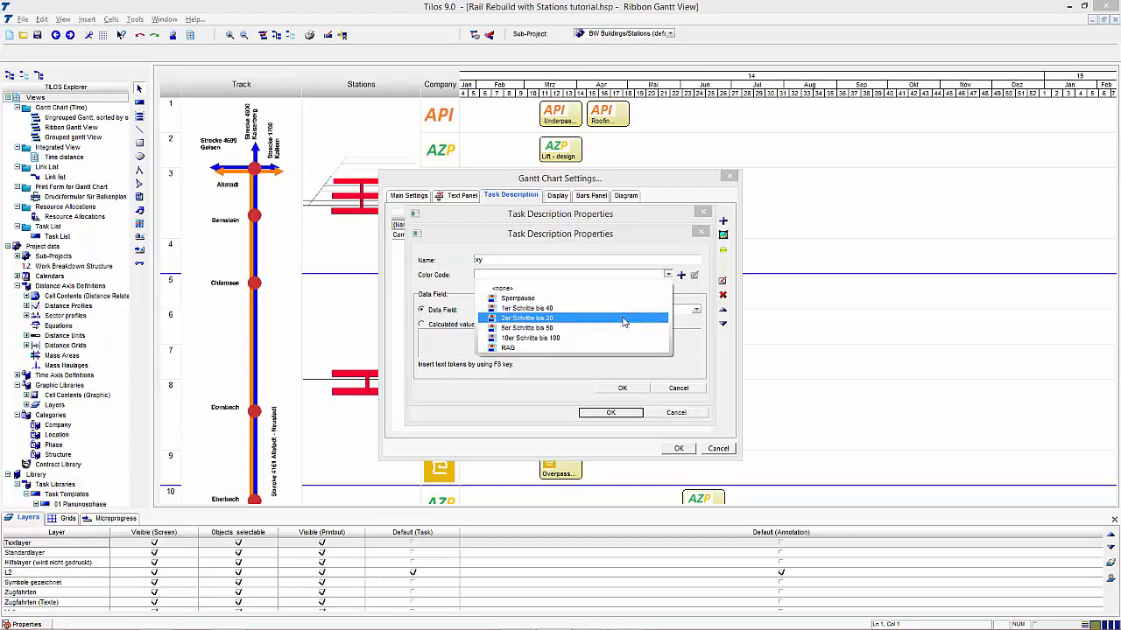
{"action": "left_click", "coordinate": [621, 349]}
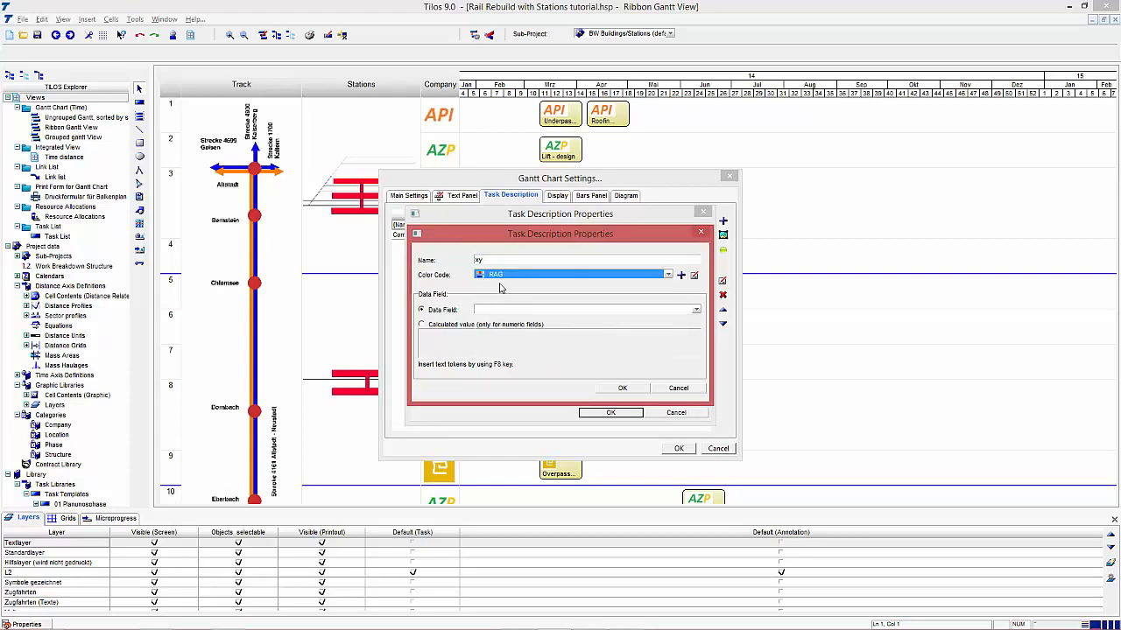
{"action": "left_click", "coordinate": [697, 312]}
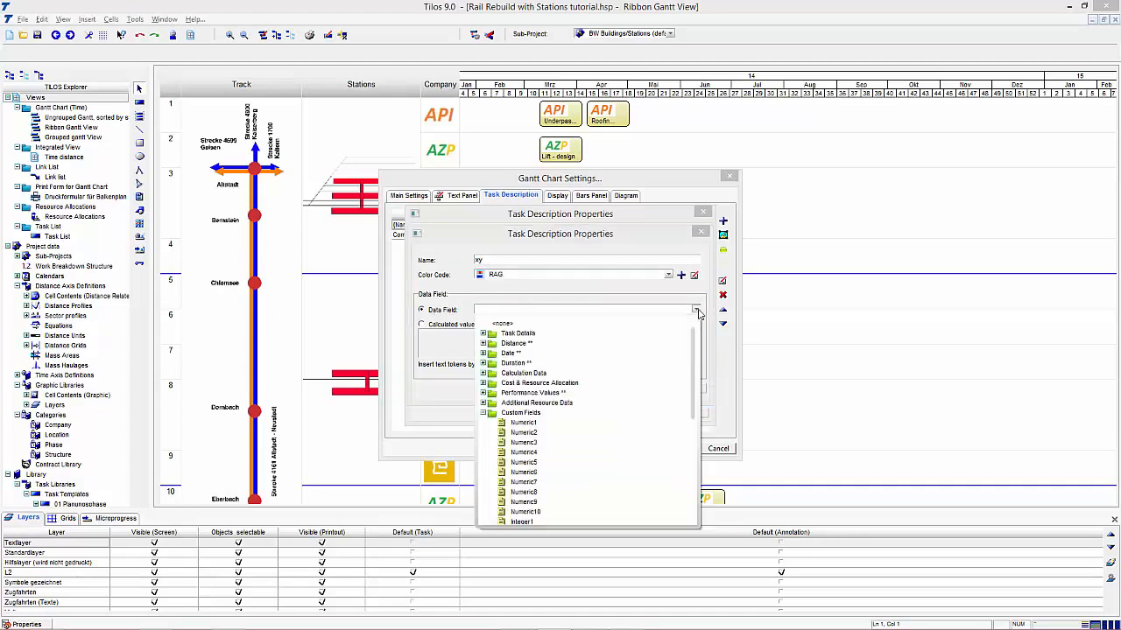
{"action": "left_click", "coordinate": [613, 523]}
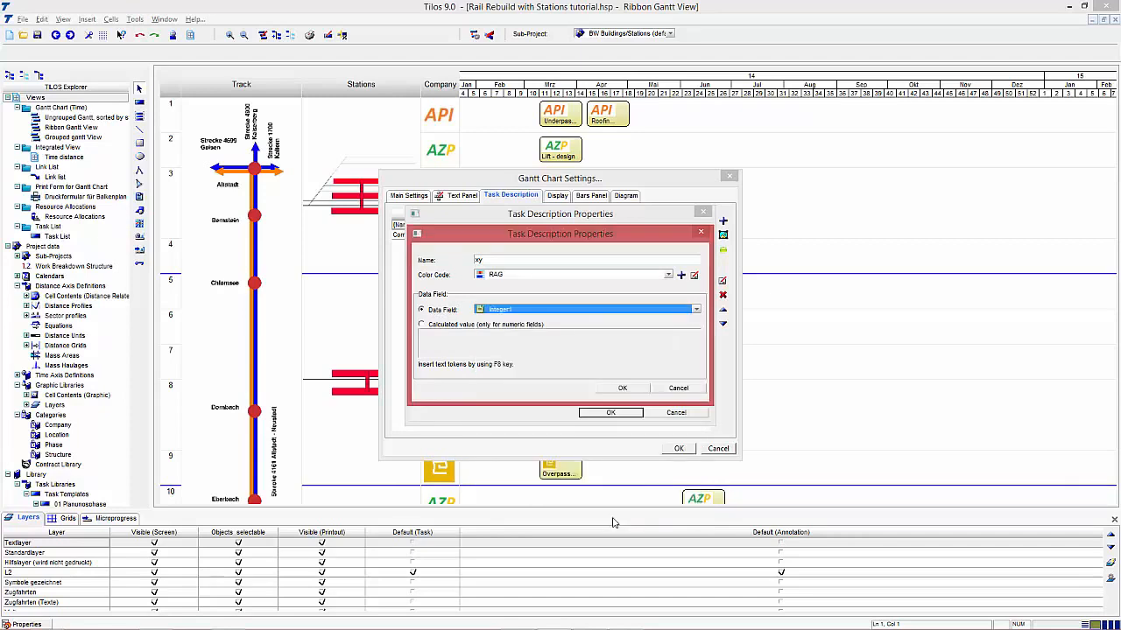
{"action": "left_click", "coordinate": [622, 390]}
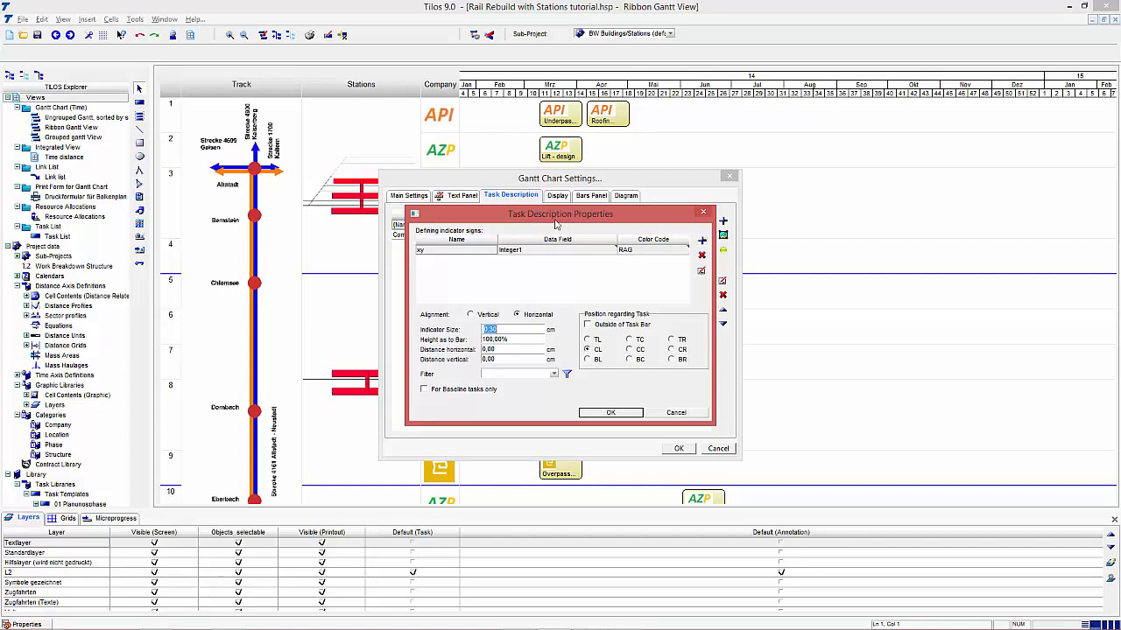
Step: Add a second indicator sign named ab with color code RAG and data field Integer2
{"action": "left_click", "coordinate": [702, 241]}
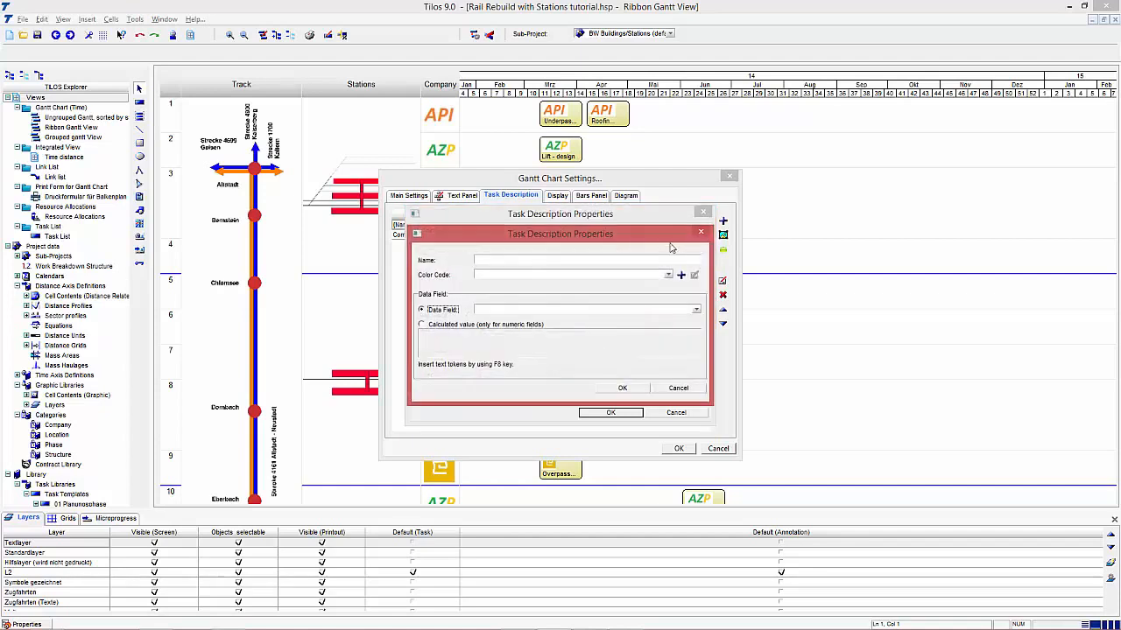
{"action": "type", "text": "ab"}
{"action": "left_click", "coordinate": [668, 275]}
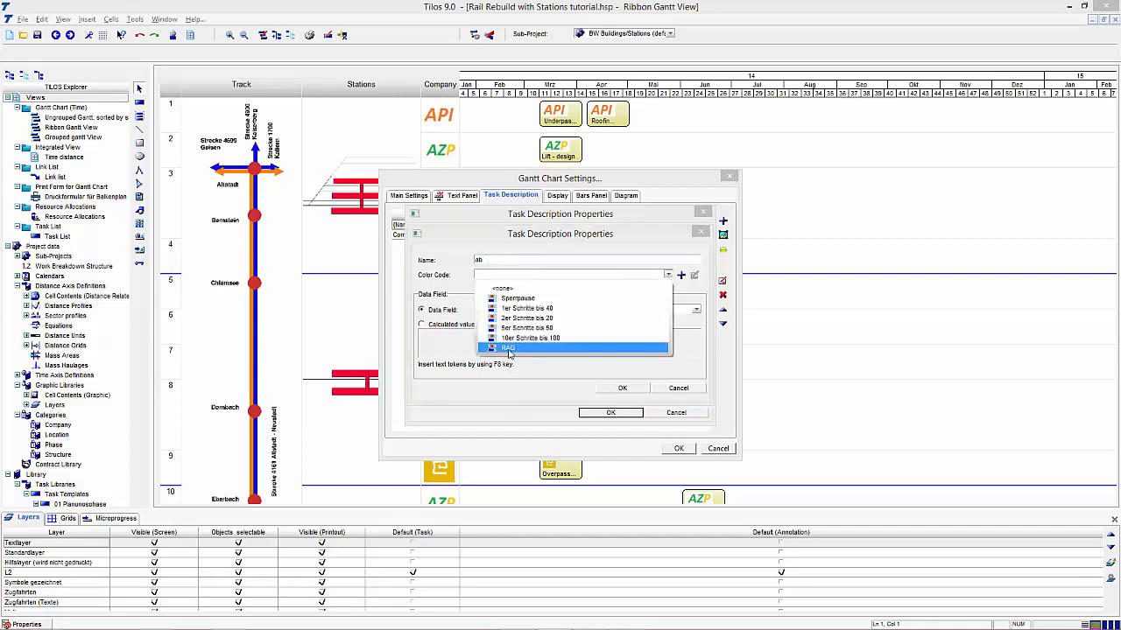
{"action": "left_click", "coordinate": [515, 348]}
{"action": "left_click", "coordinate": [697, 310]}
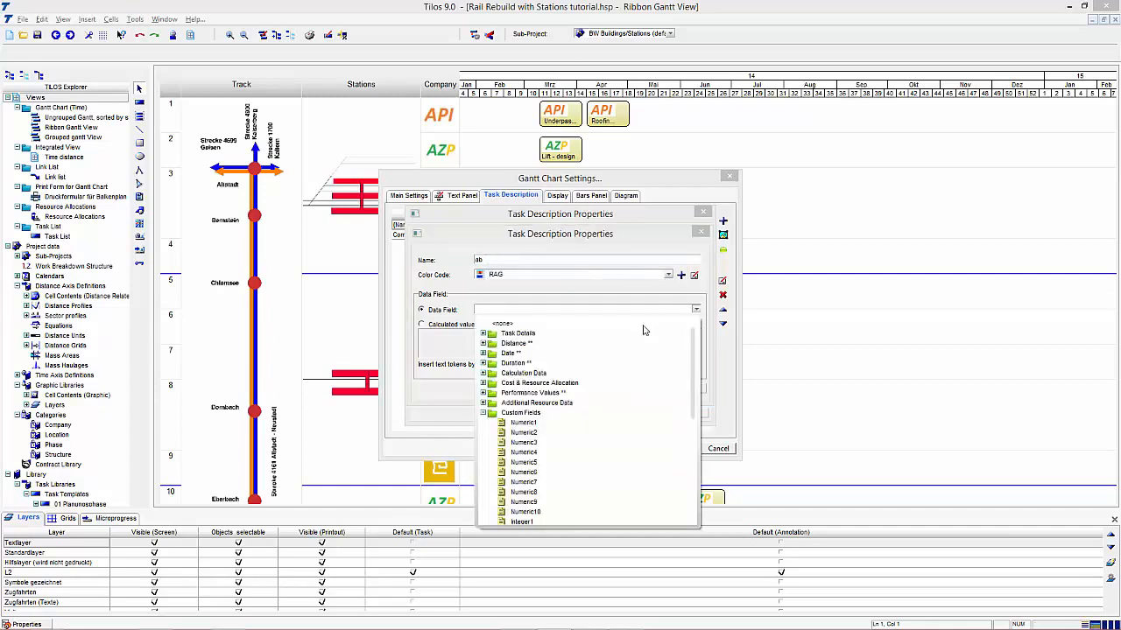
{"action": "scroll", "coordinate": [554, 495], "scroll_direction": "down", "scroll_amount": 1}
{"action": "scroll", "coordinate": [554, 499], "scroll_direction": "down", "scroll_amount": 1}
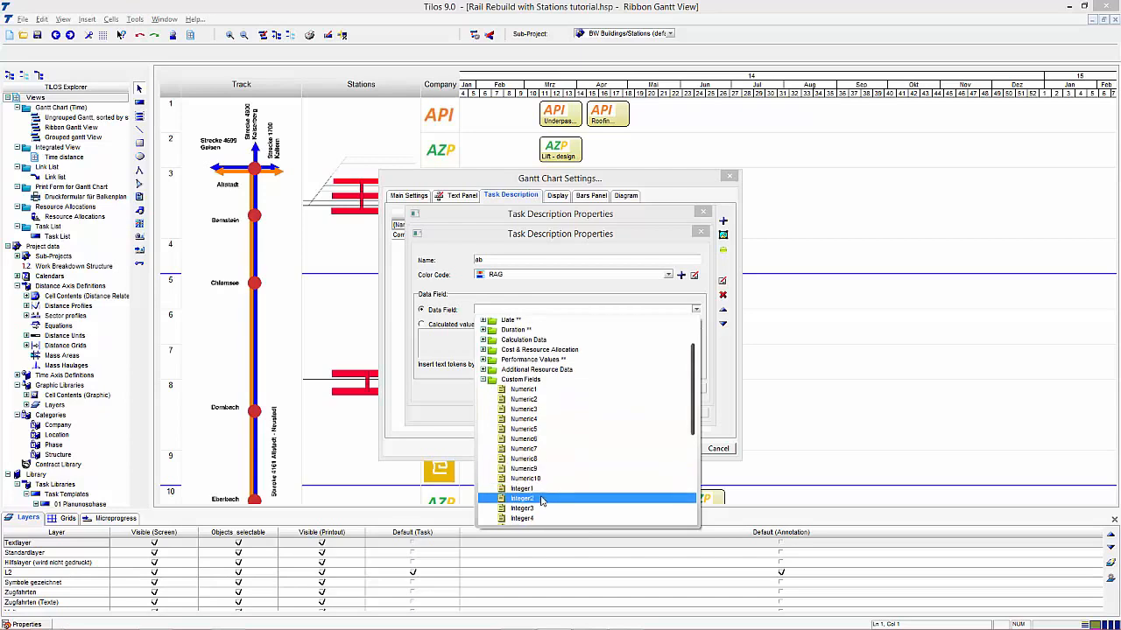
{"action": "left_click", "coordinate": [551, 501]}
{"action": "left_click", "coordinate": [623, 394]}
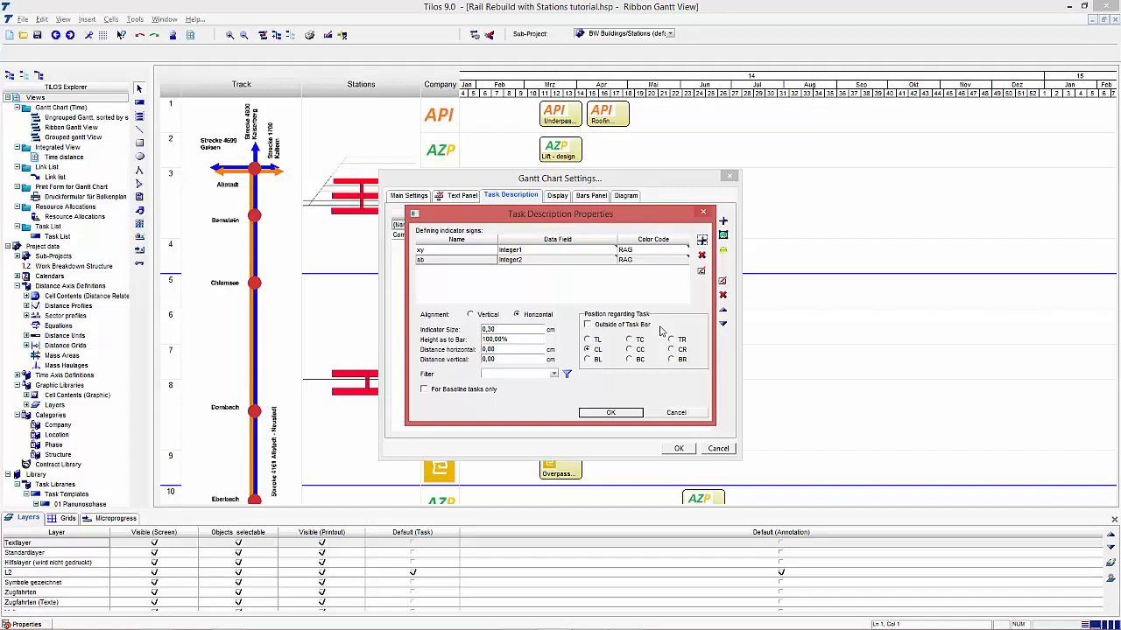
Step: Align the indicators vertically with 0,10 cm horizontal and vertical distances, and apply the Gantt chart settings
{"action": "left_click", "coordinate": [473, 314]}
{"action": "double_click", "coordinate": [504, 328]}
{"action": "double_click", "coordinate": [503, 349]}
{"action": "type", "text": "0,10"}
{"action": "double_click", "coordinate": [506, 359]}
{"action": "type", "text": "0,10"}
{"action": "left_click", "coordinate": [604, 415]}
{"action": "left_click", "coordinate": [678, 448]}
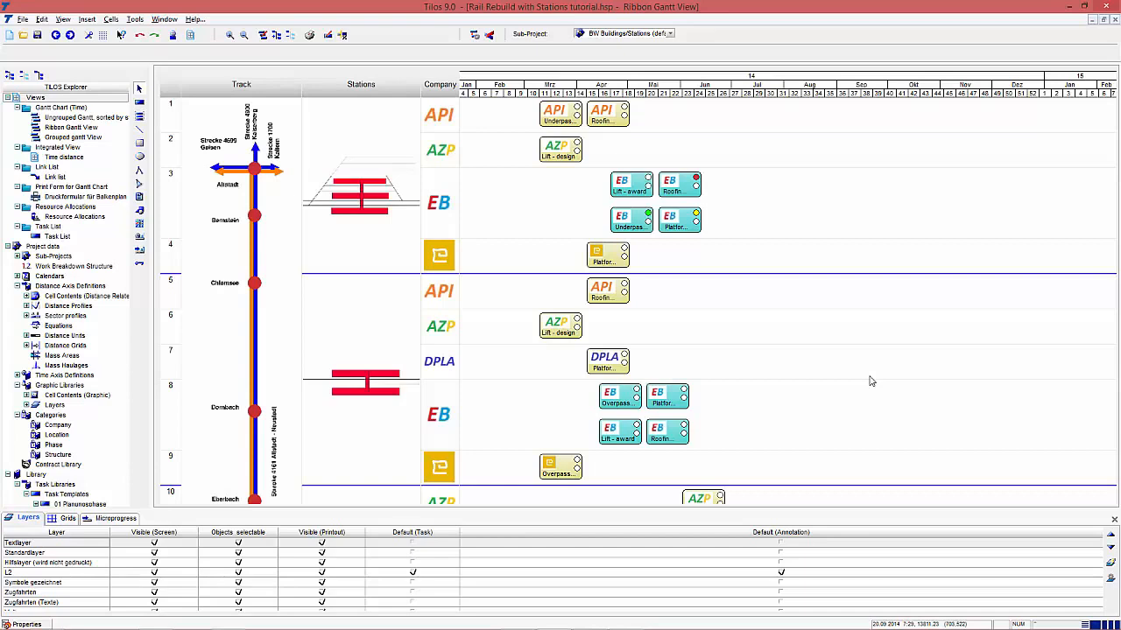
Step: Set the Integer2 (TL2) attribute of the Roofing - award task in row 3 to 2
{"action": "left_click", "coordinate": [687, 196]}
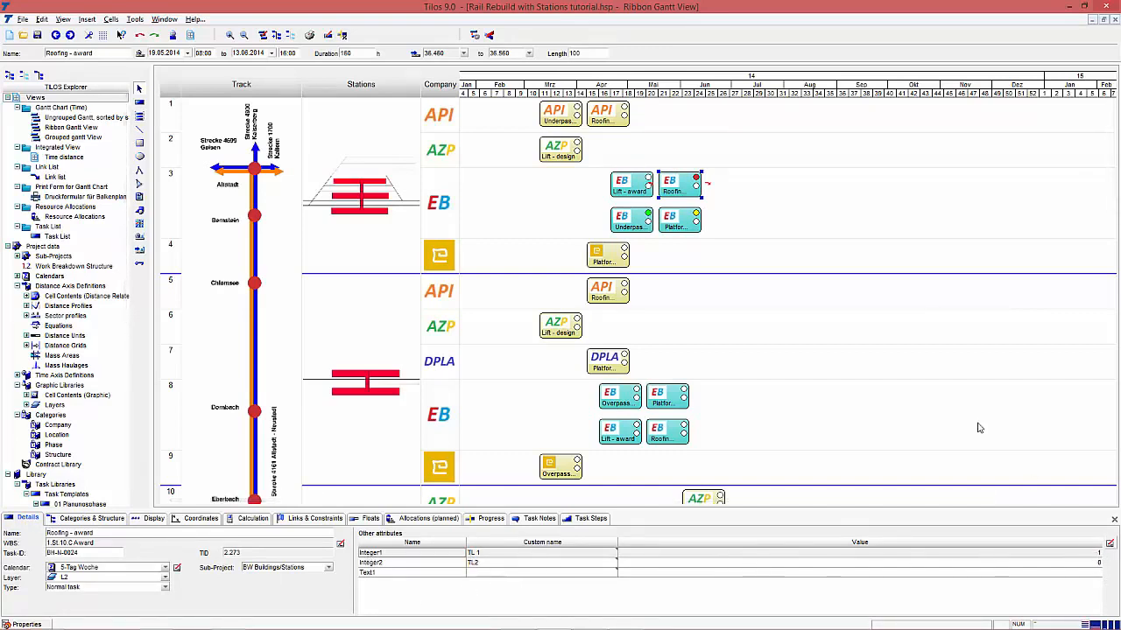
{"action": "left_click", "coordinate": [1097, 565]}
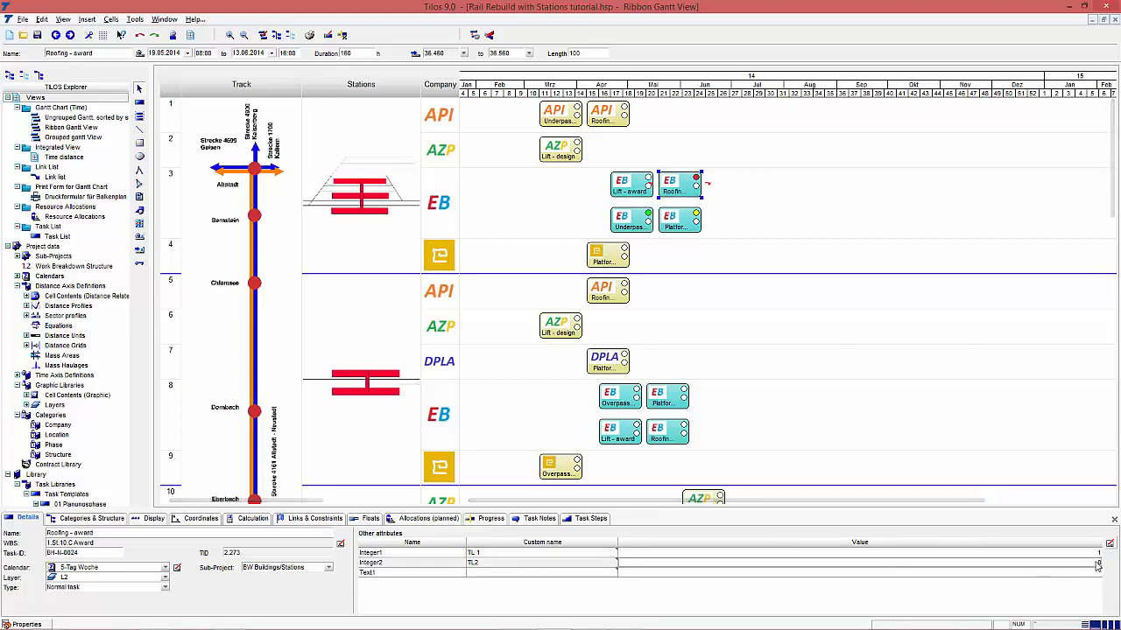
{"action": "type", "text": "2"}
{"action": "left_click", "coordinate": [766, 599]}
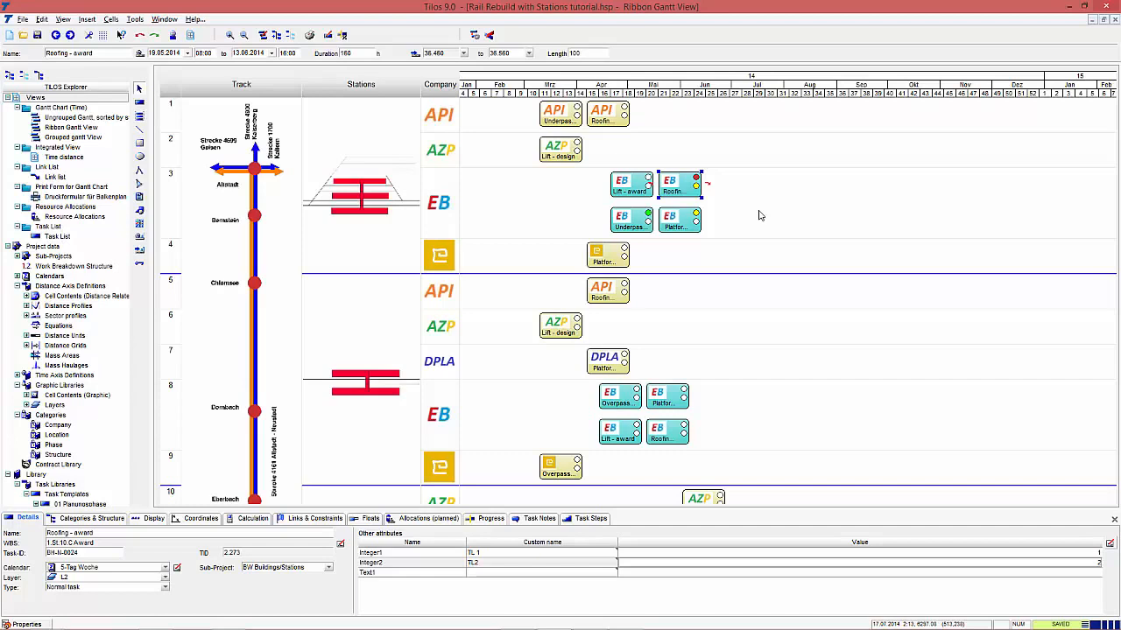
{"action": "left_click", "coordinate": [760, 215]}
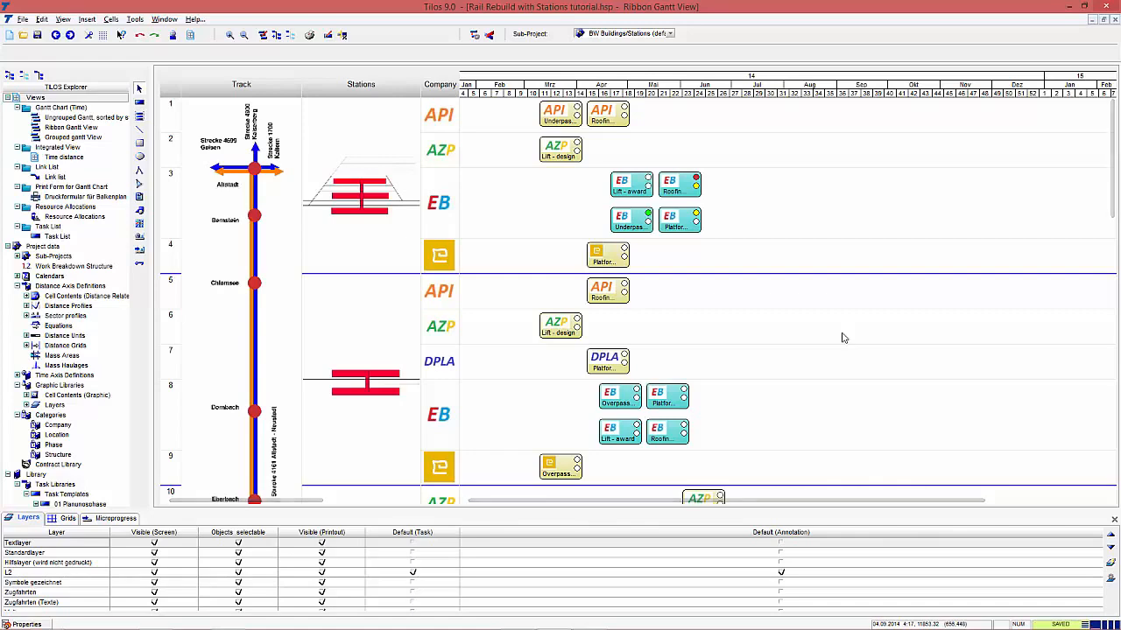
Step: Replace the Company grouping level with a category group for Structure, displayed as rotated text, and apply the grouping
{"action": "right_click", "coordinate": [766, 308]}
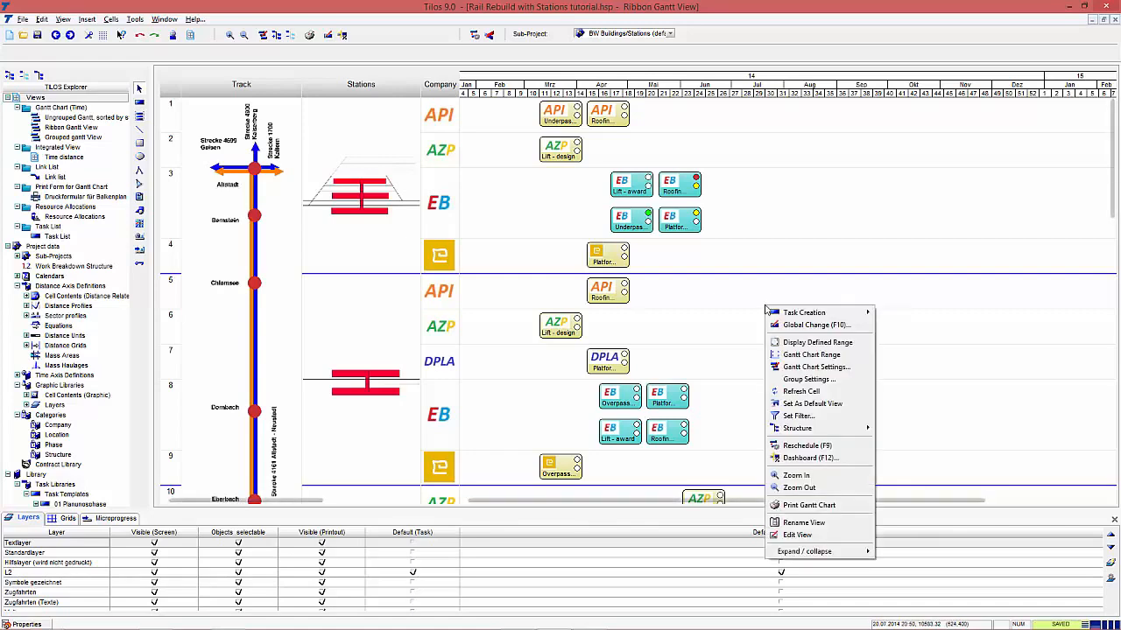
{"action": "left_click", "coordinate": [813, 381]}
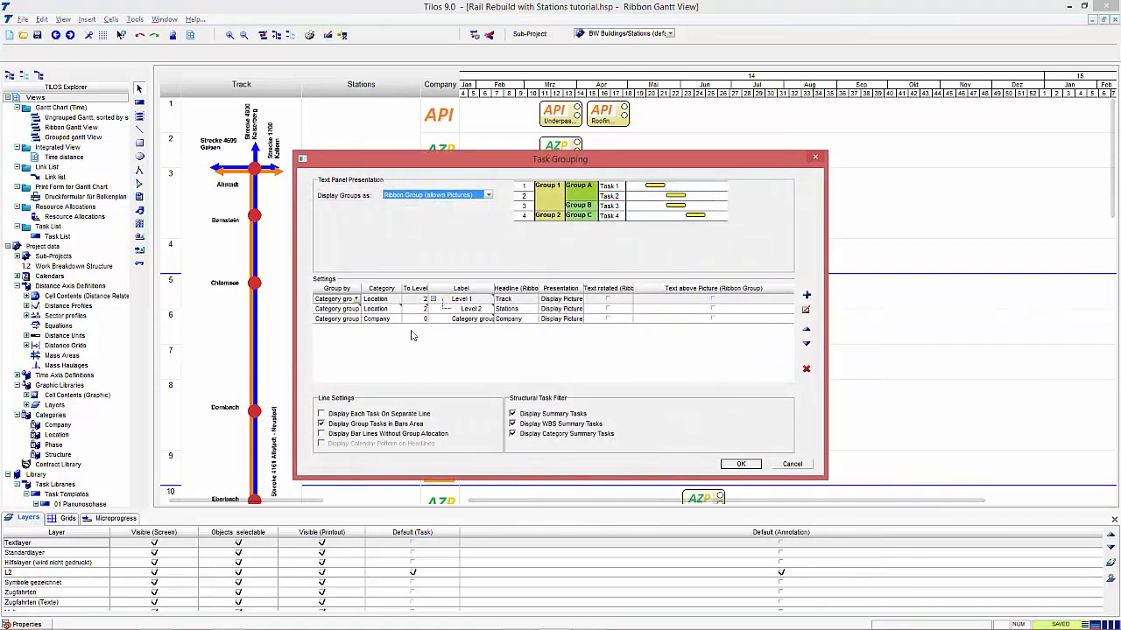
{"action": "left_click", "coordinate": [806, 369]}
{"action": "left_click", "coordinate": [806, 297]}
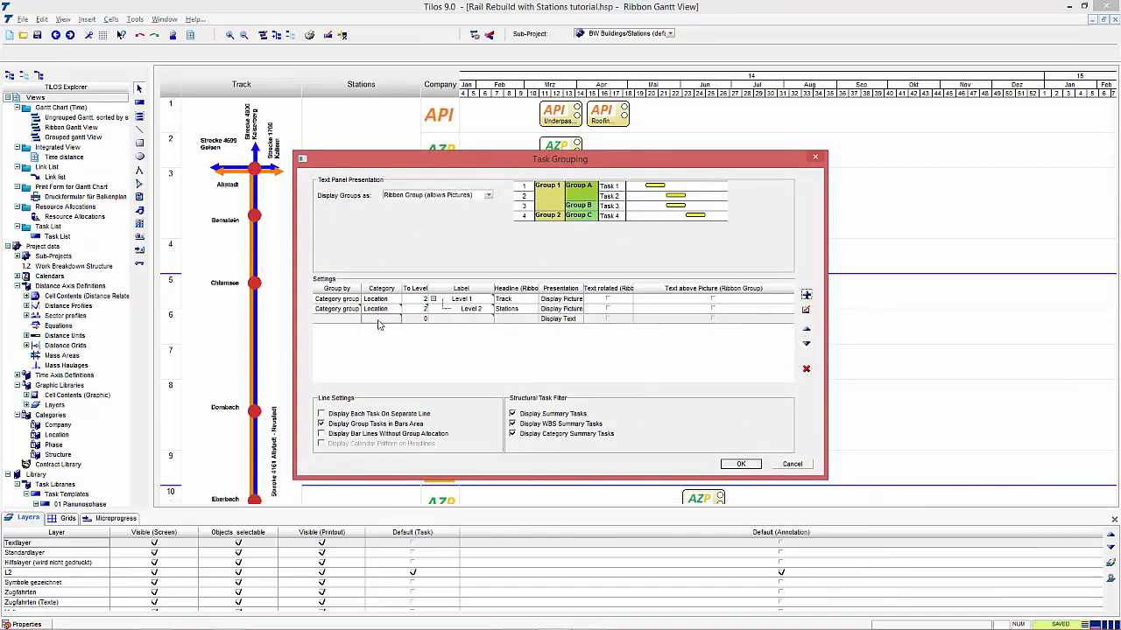
{"action": "left_click", "coordinate": [355, 320]}
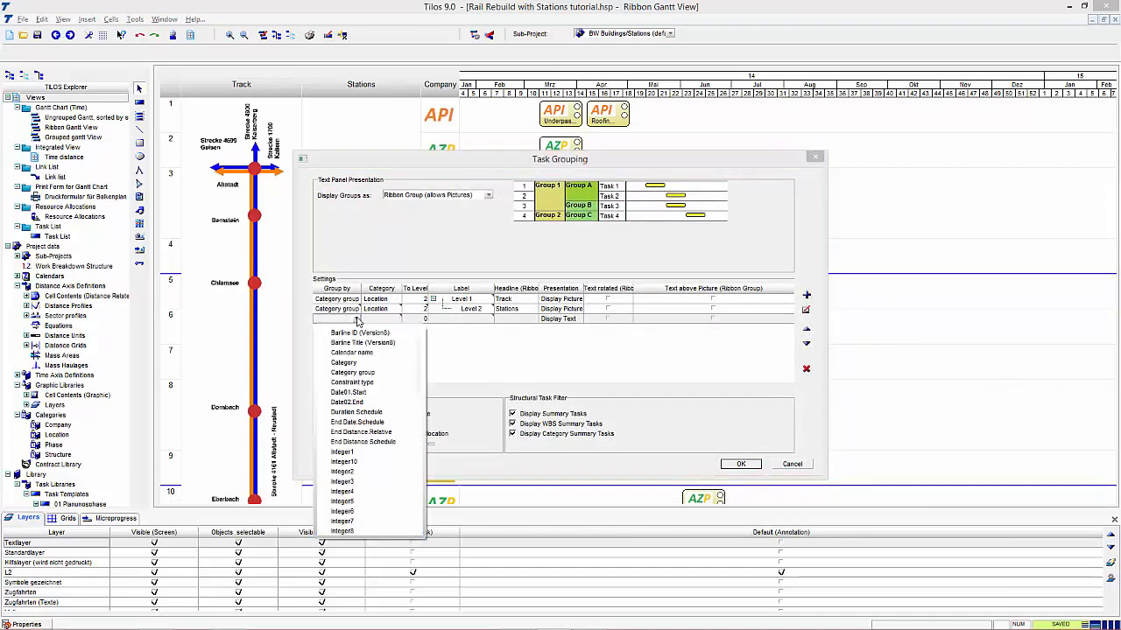
{"action": "left_click", "coordinate": [375, 373]}
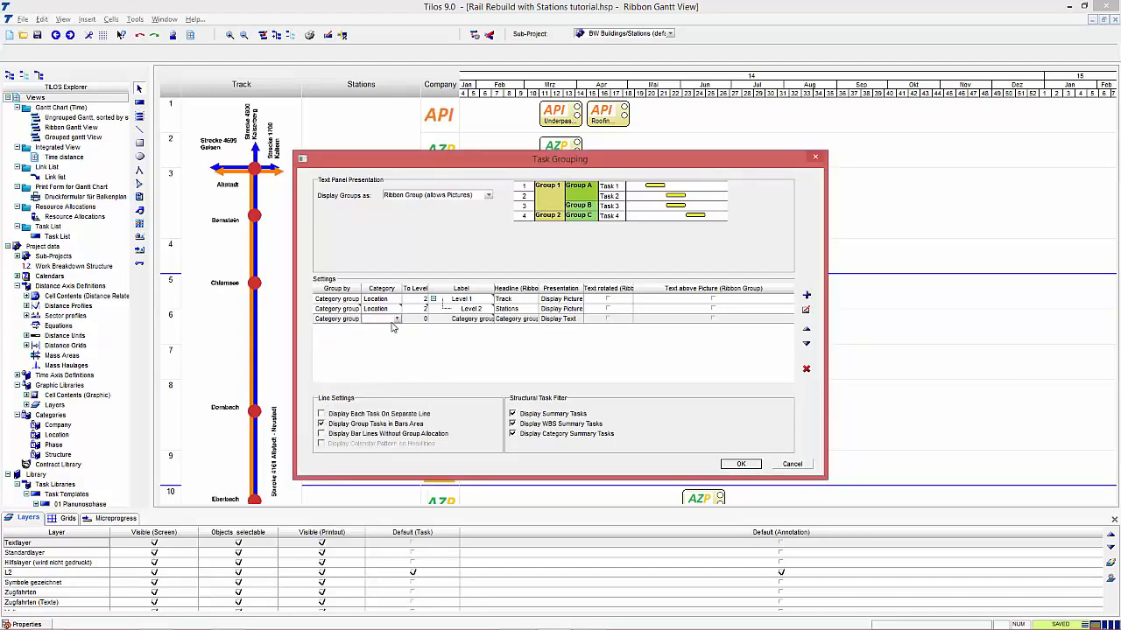
{"action": "left_click", "coordinate": [396, 321]}
{"action": "left_click", "coordinate": [403, 366]}
{"action": "left_click", "coordinate": [611, 323]}
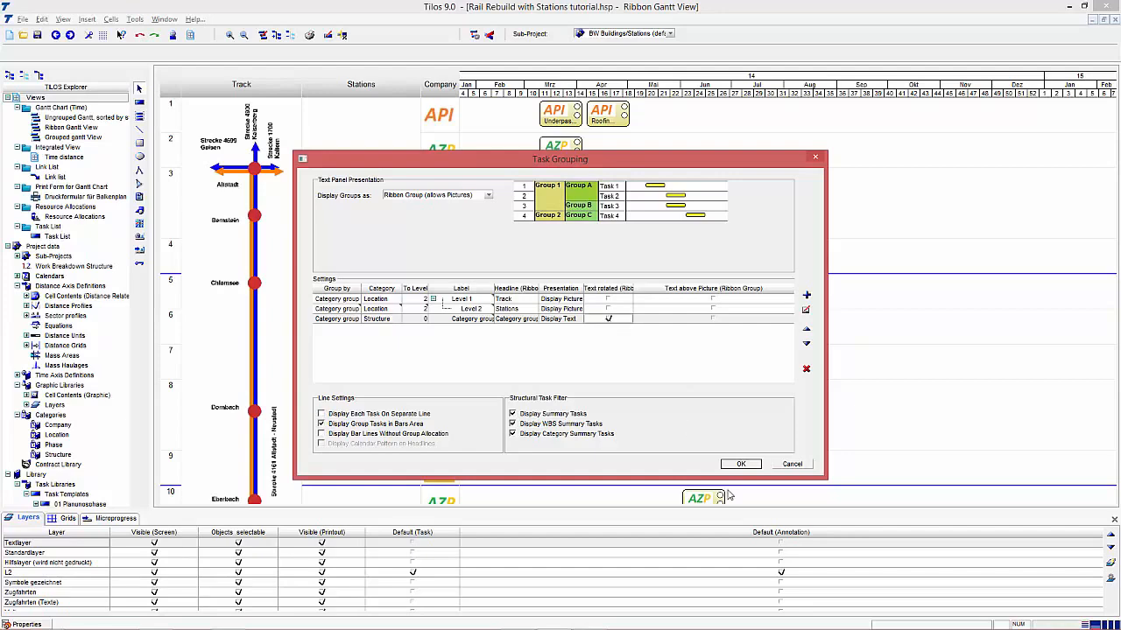
{"action": "left_click", "coordinate": [740, 464]}
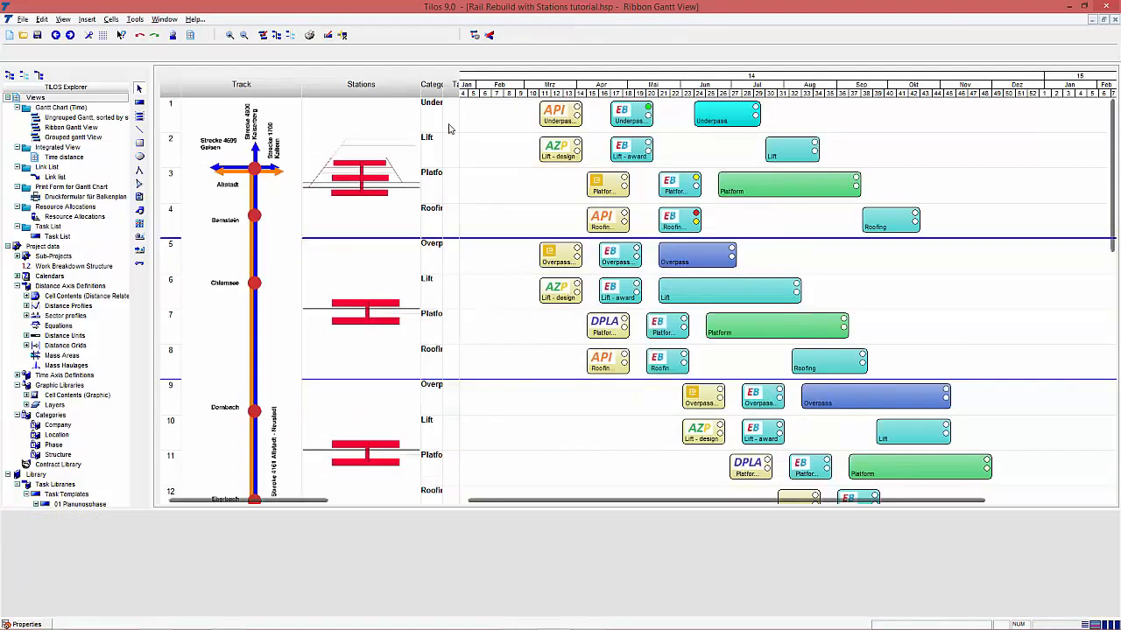
Step: Widen the new category group column to fit its labels and change its headline to Structure
{"action": "left_click_drag", "start_coordinate": [459, 87], "coordinate": [534, 96]}
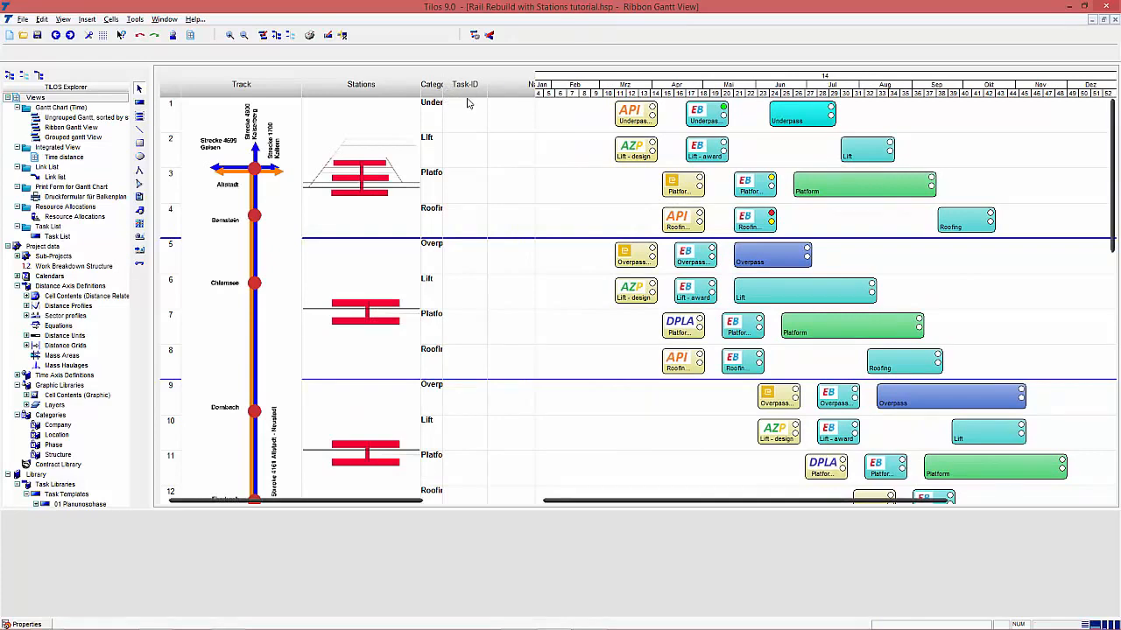
{"action": "mouse_move", "coordinate": [447, 91]}
{"action": "left_mouse_down"}
{"action": "mouse_move", "coordinate": [495, 92]}
{"action": "mouse_move", "coordinate": [466, 93]}
{"action": "left_mouse_up"}
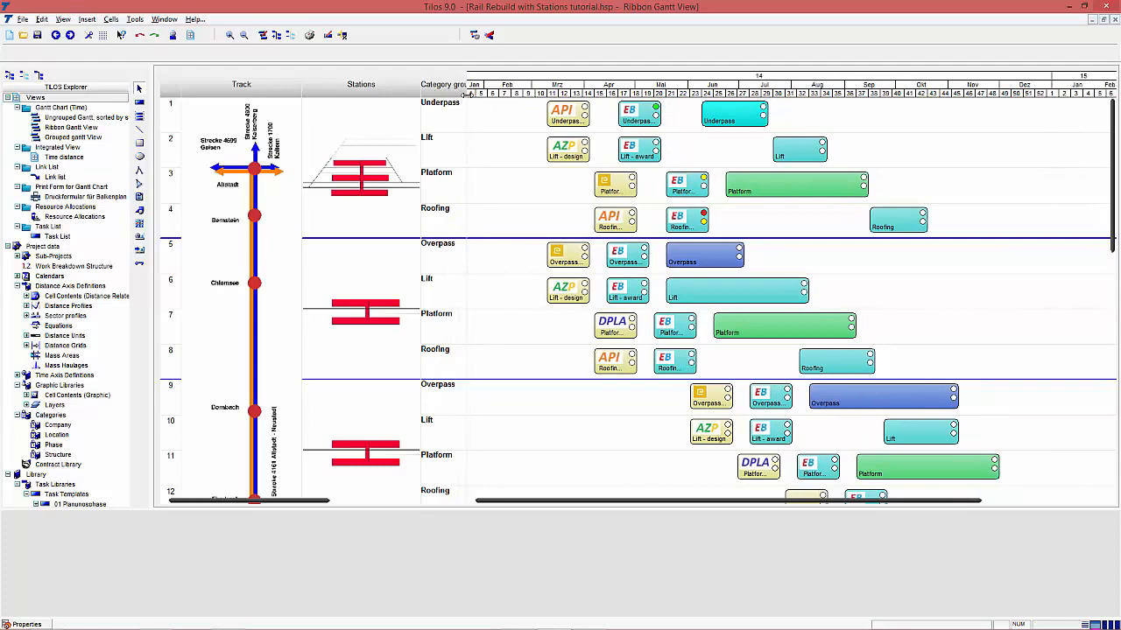
{"action": "right_click", "coordinate": [489, 167]}
{"action": "left_click", "coordinate": [536, 240]}
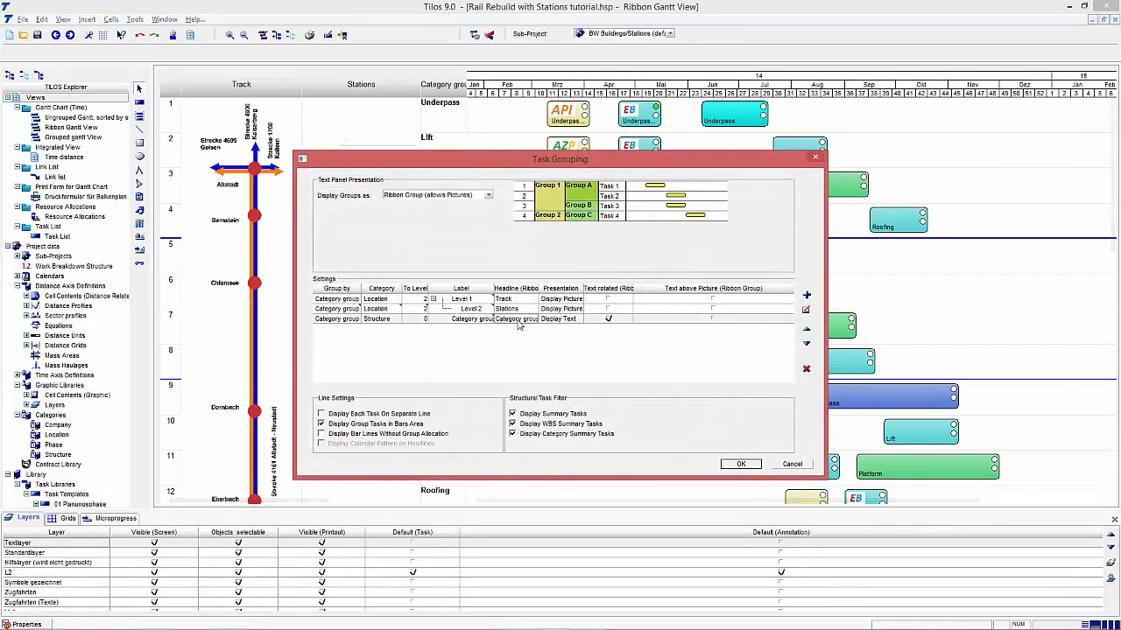
{"action": "left_click", "coordinate": [518, 323]}
{"action": "type", "text": "Structure"}
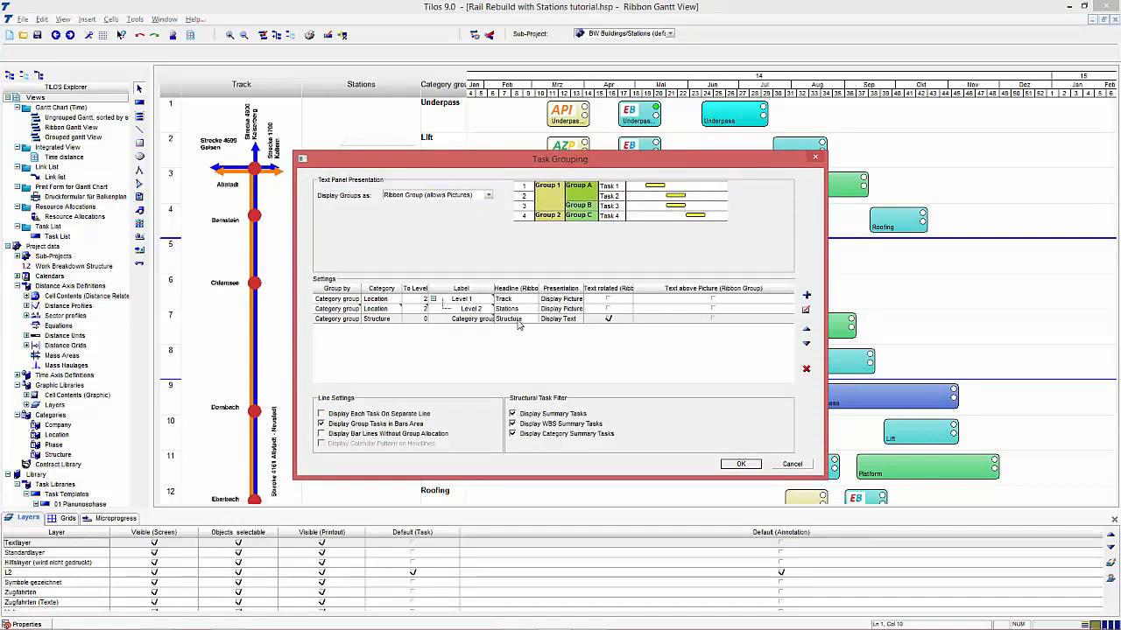
{"action": "left_click", "coordinate": [750, 470]}
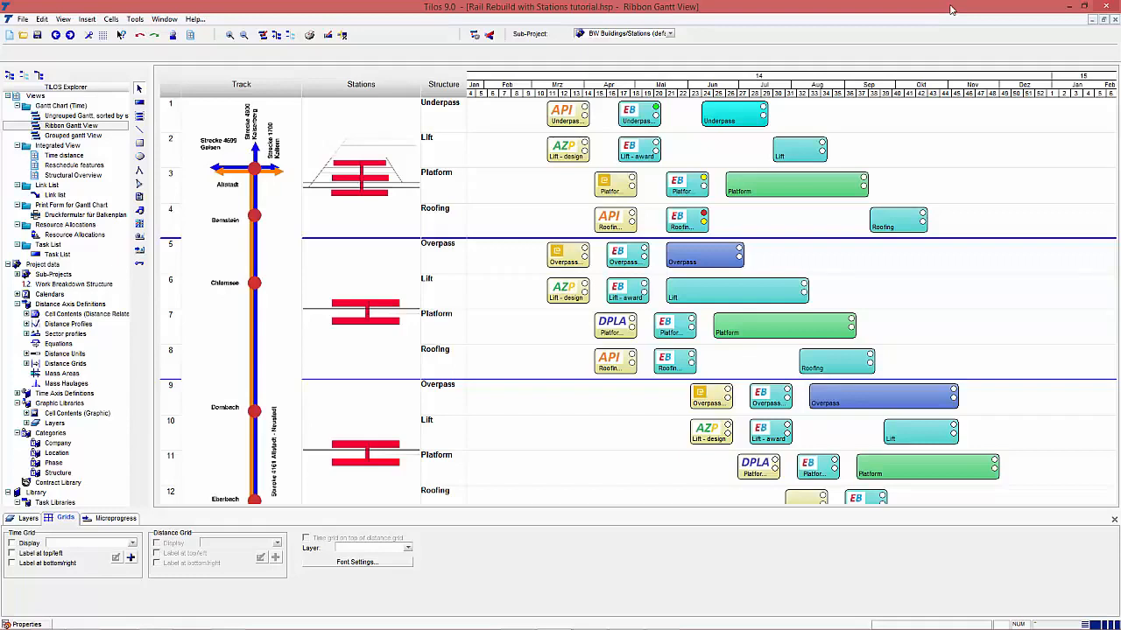
Step: Save the project and open the Structural Overview integrated view
{"action": "key", "text": "ctrl+s"}
{"action": "double_click", "coordinate": [70, 175]}
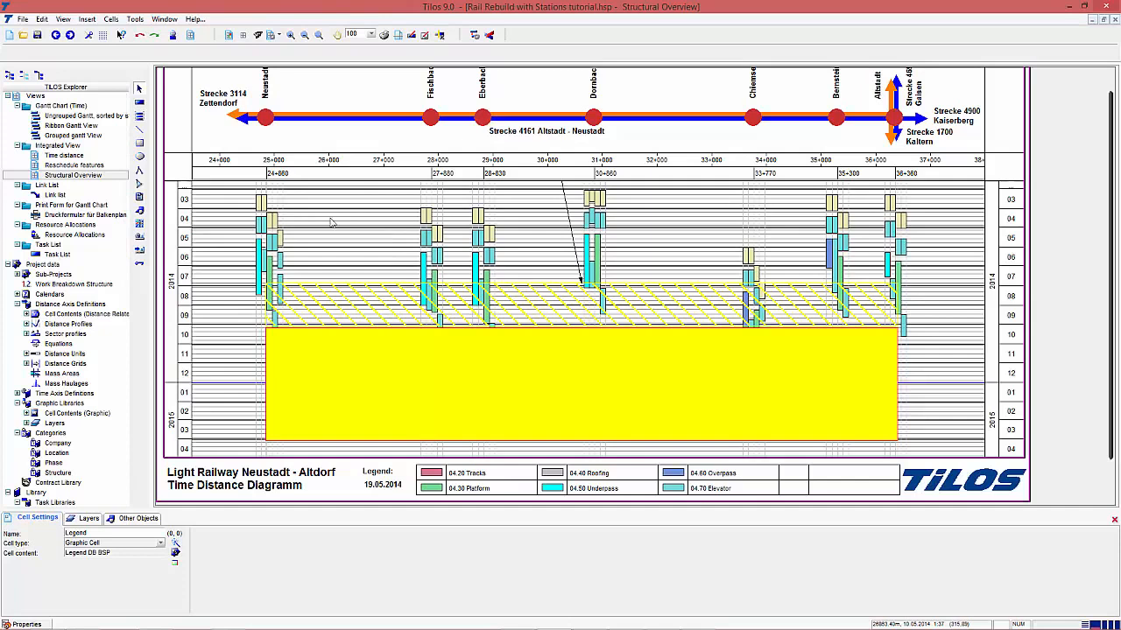
Step: Draw a Category Summary task beside Neustadt from about 25.450 to 25.830 and set its type to Category Summary Task
{"action": "left_click", "coordinate": [140, 101]}
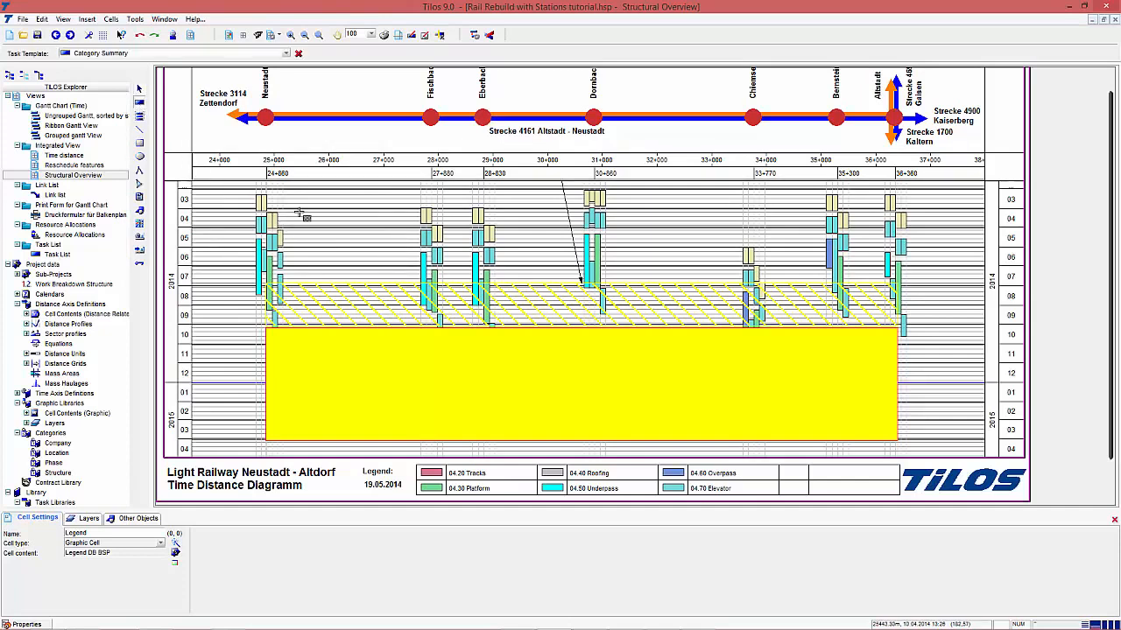
{"action": "left_click_drag", "start_coordinate": [299, 213], "coordinate": [321, 261]}
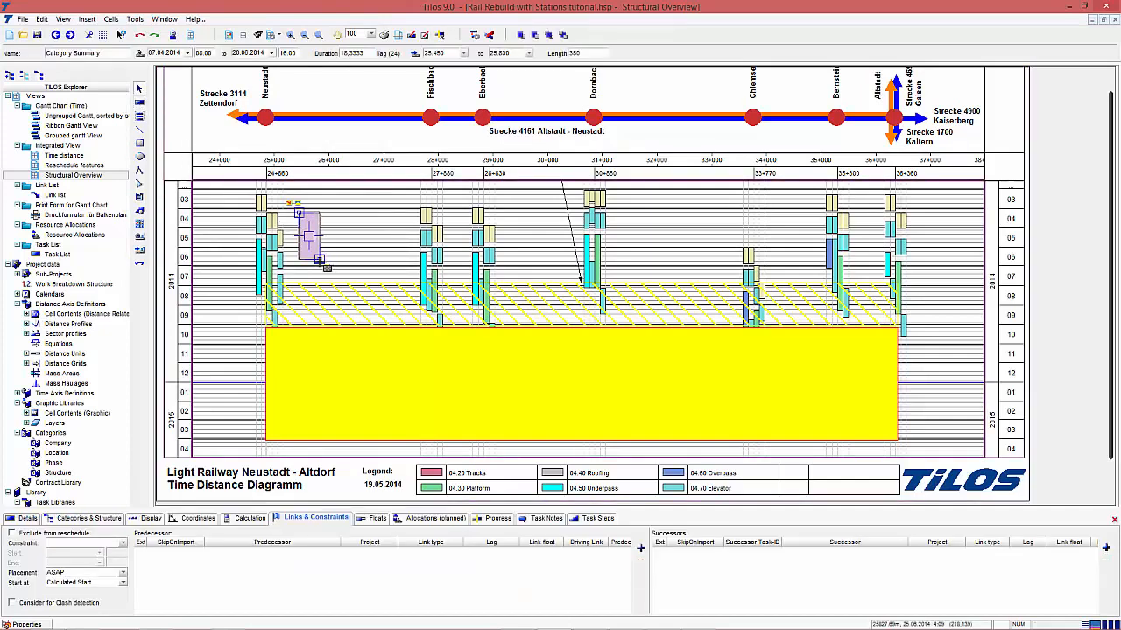
{"action": "left_click", "coordinate": [28, 519]}
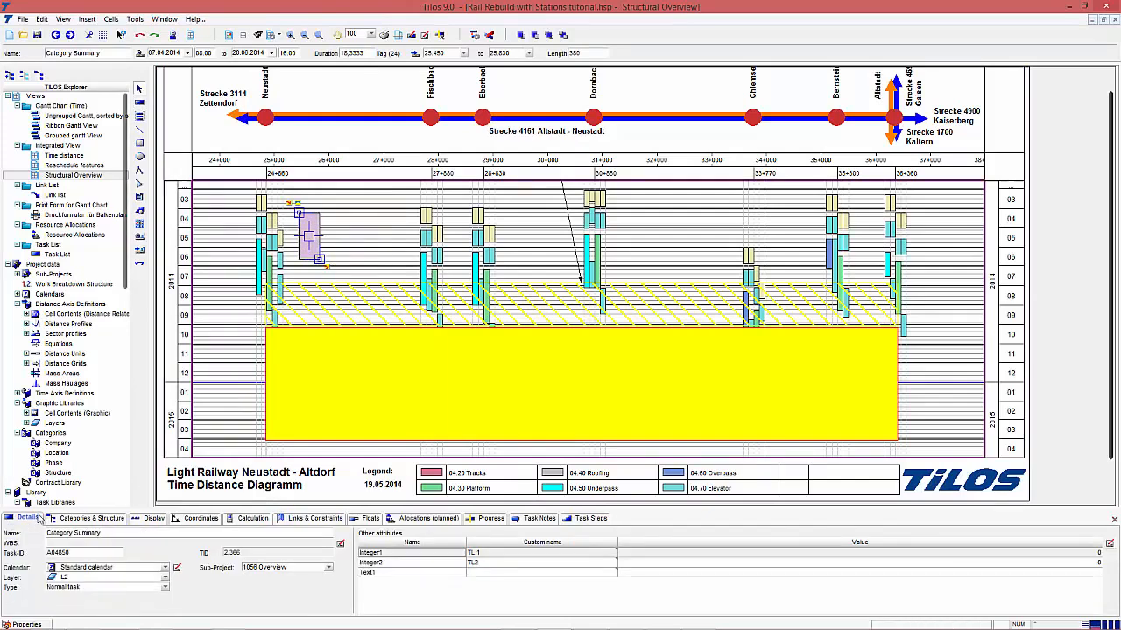
{"action": "left_click", "coordinate": [164, 587]}
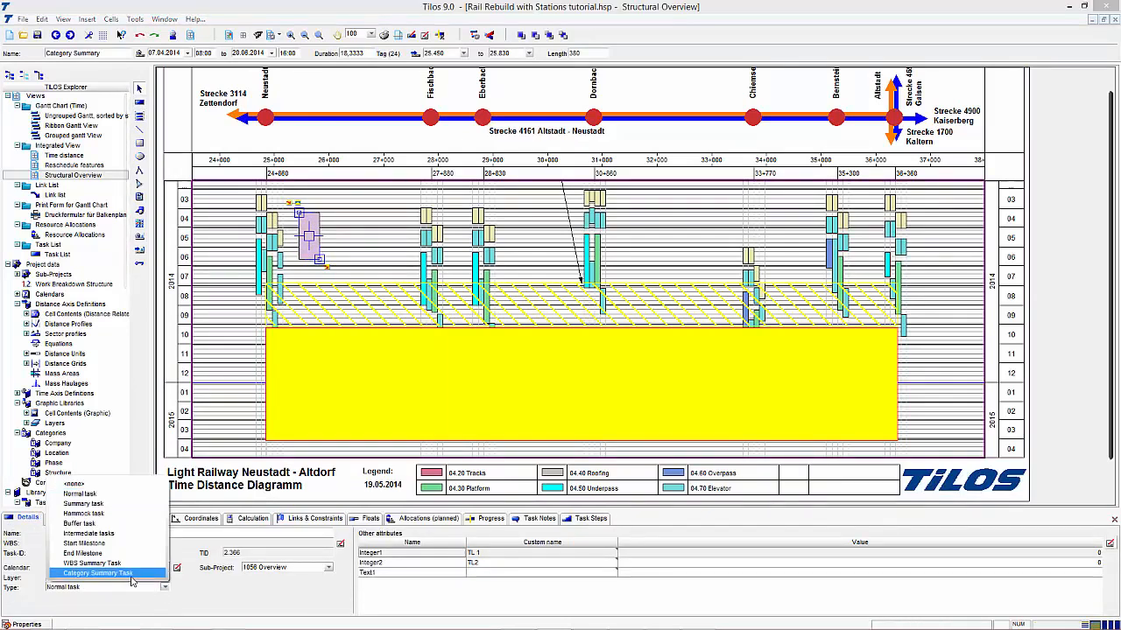
{"action": "left_click", "coordinate": [97, 573]}
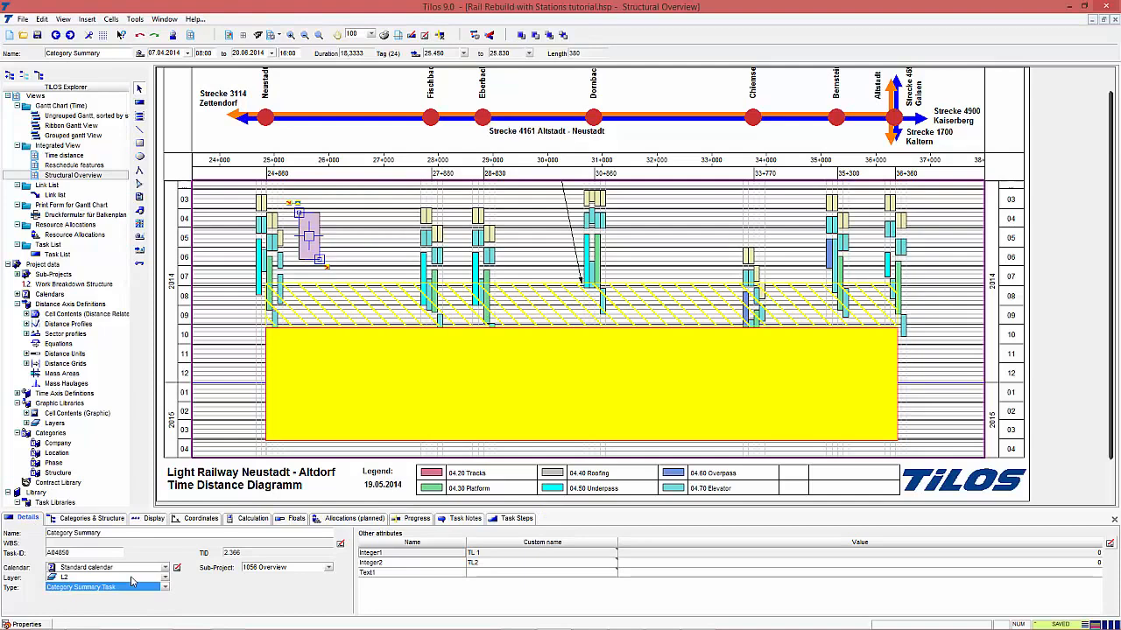
Step: Assign the location category Station Neustadt and the structure category Underpass to the summary task
{"action": "left_click", "coordinate": [98, 520]}
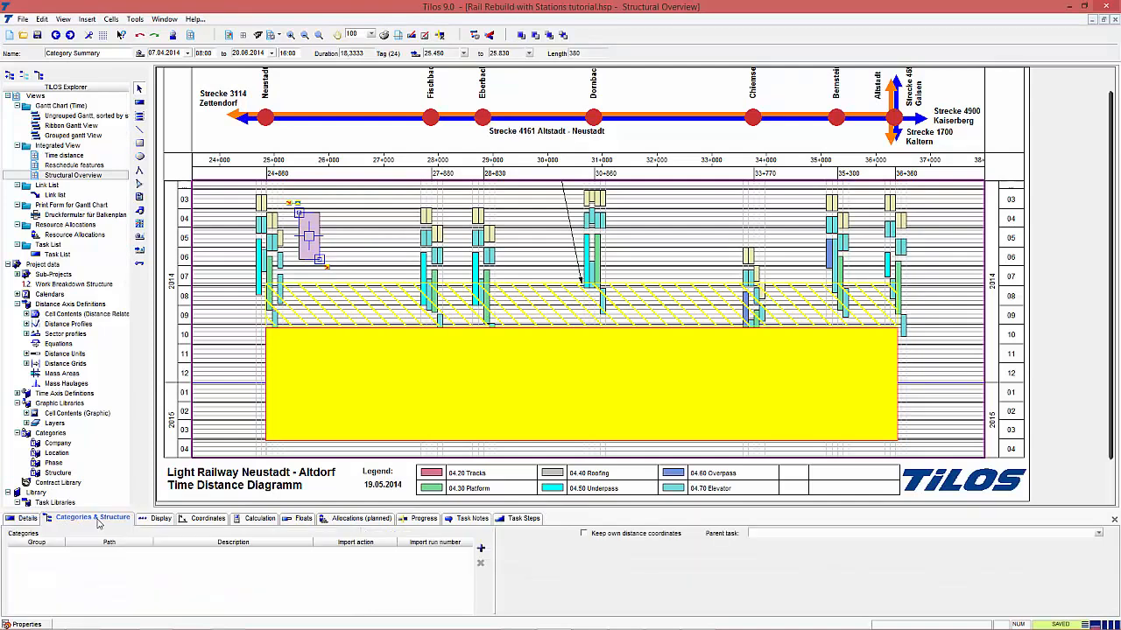
{"action": "left_click", "coordinate": [481, 551]}
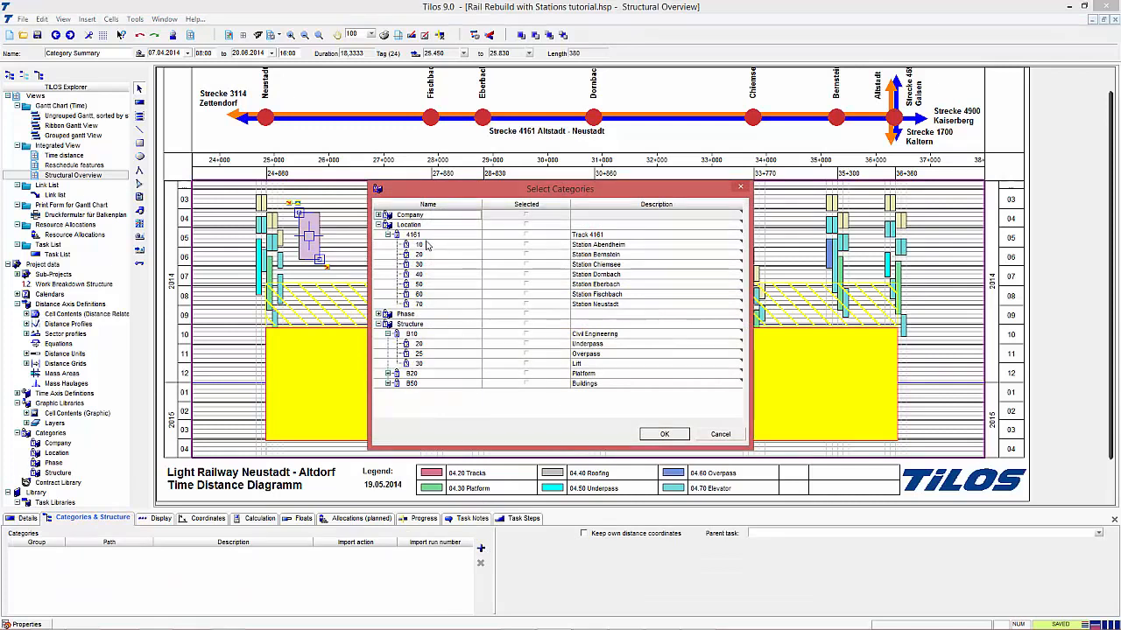
{"action": "left_click", "coordinate": [526, 344]}
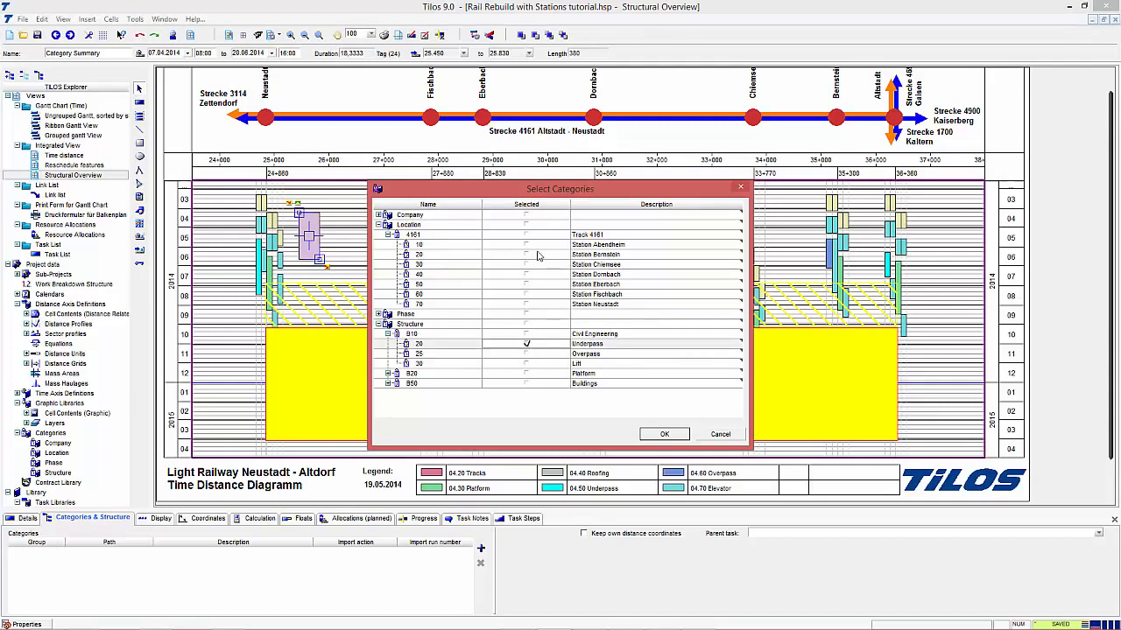
{"action": "left_click", "coordinate": [527, 304]}
{"action": "left_click", "coordinate": [669, 434]}
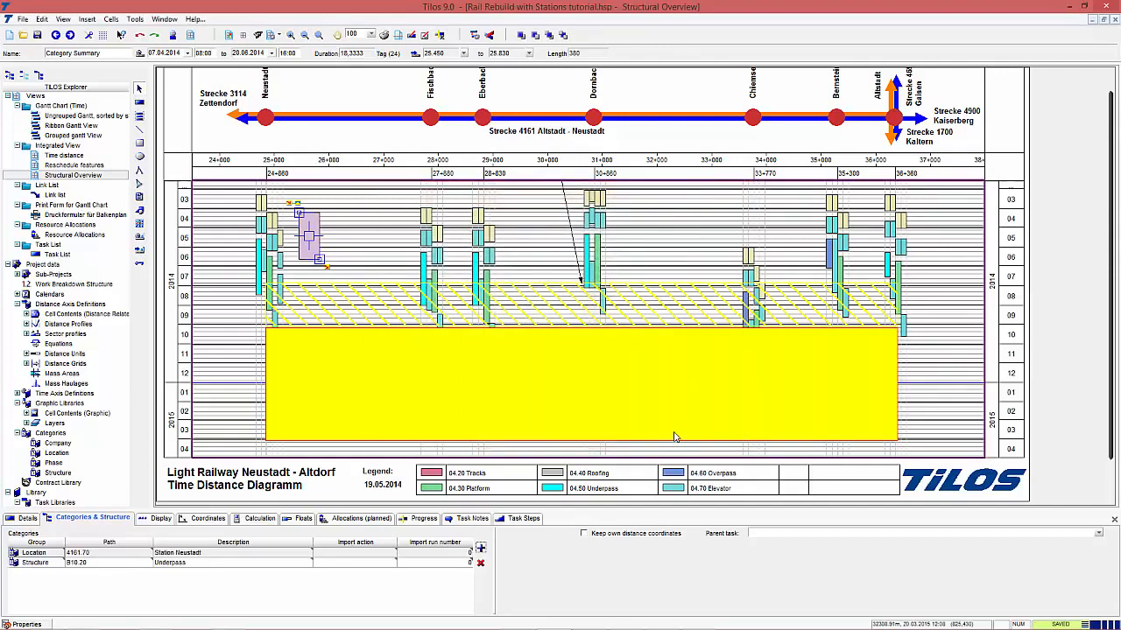
Step: Check the underpass tasks at Neustadt and reschedule the project to recalculate the category summary task
{"action": "left_click", "coordinate": [252, 209]}
{"action": "left_click_drag", "start_coordinate": [241, 184], "coordinate": [264, 303]}
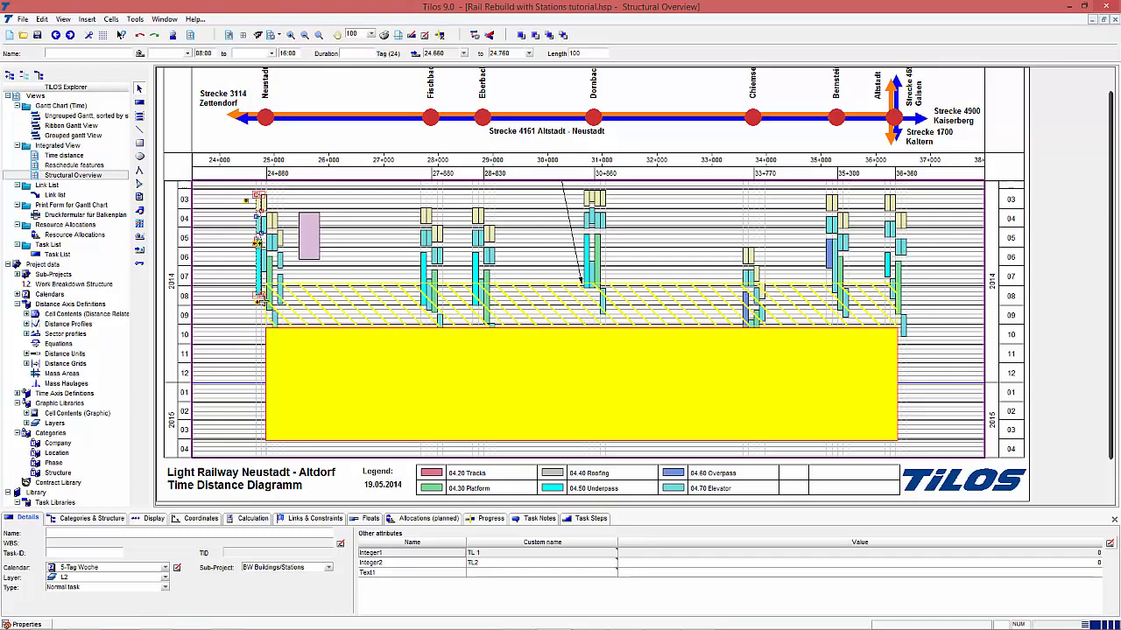
{"action": "left_click", "coordinate": [302, 235]}
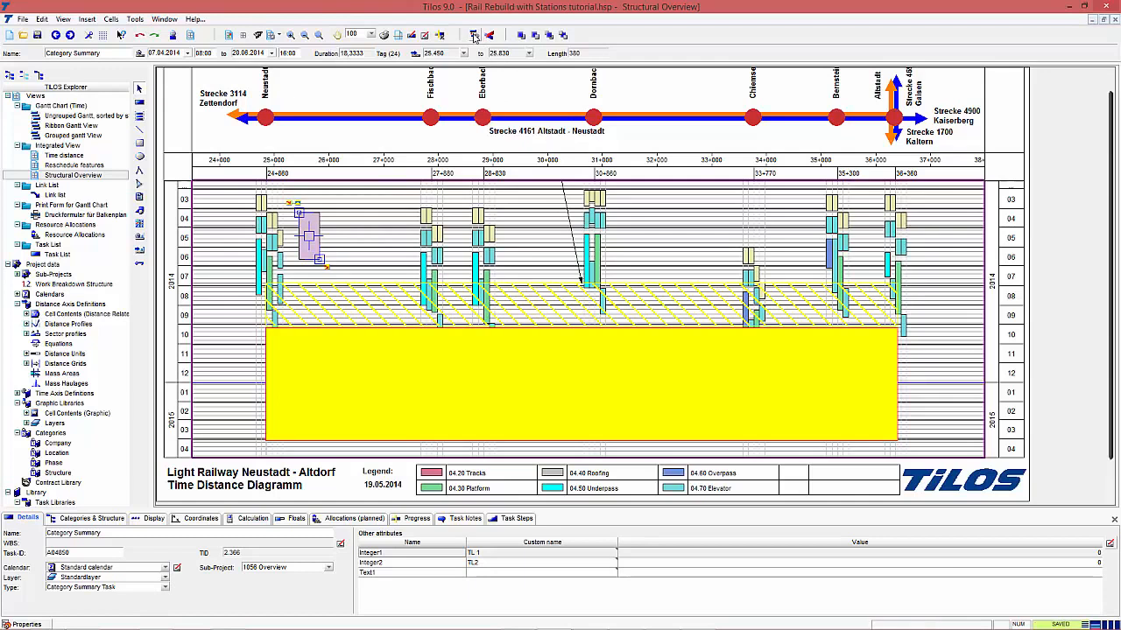
{"action": "left_click", "coordinate": [474, 35]}
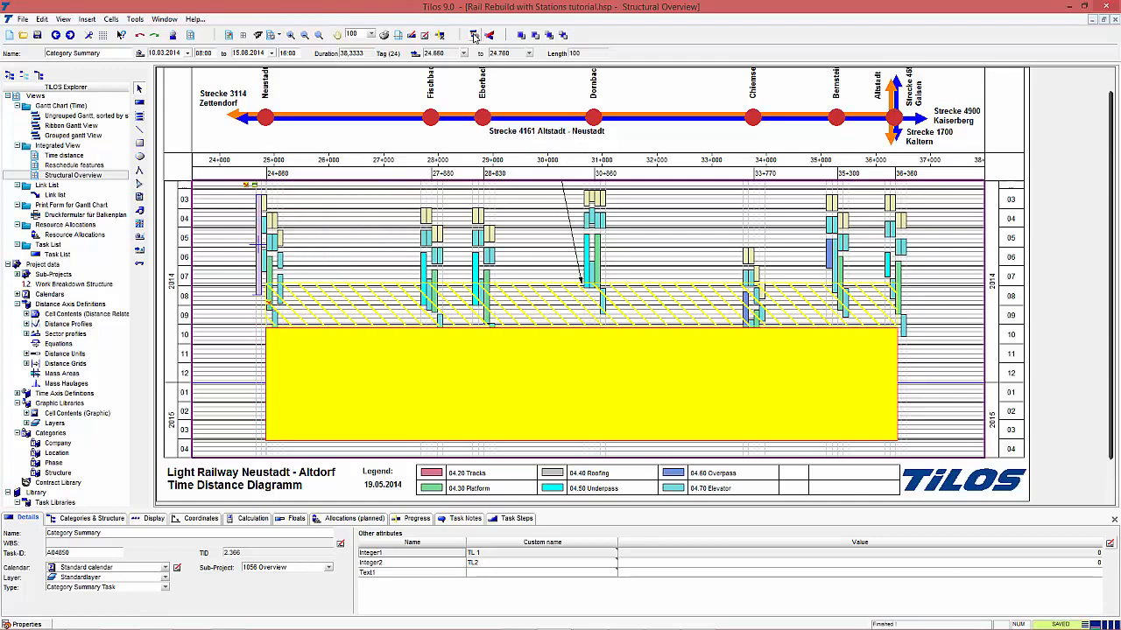
{"action": "left_click", "coordinate": [316, 221]}
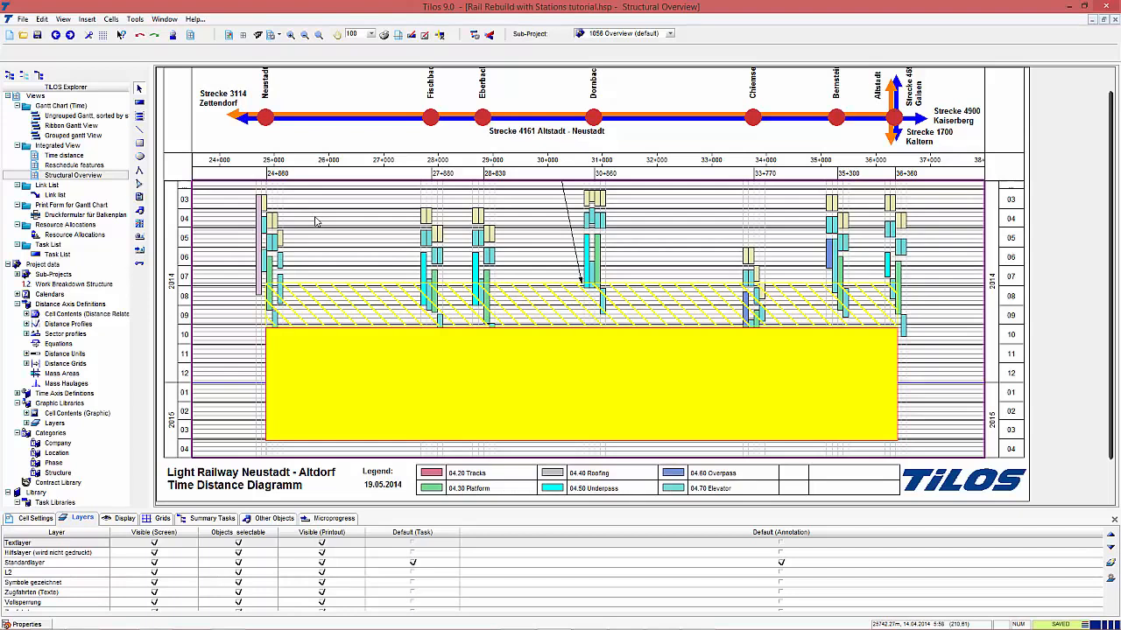
Step: Draw a second Category Summary task from about 25.680 to 26.580 and set its type to Category Summary Task
{"action": "left_click", "coordinate": [138, 101]}
{"action": "left_click_drag", "start_coordinate": [311, 210], "coordinate": [359, 259]}
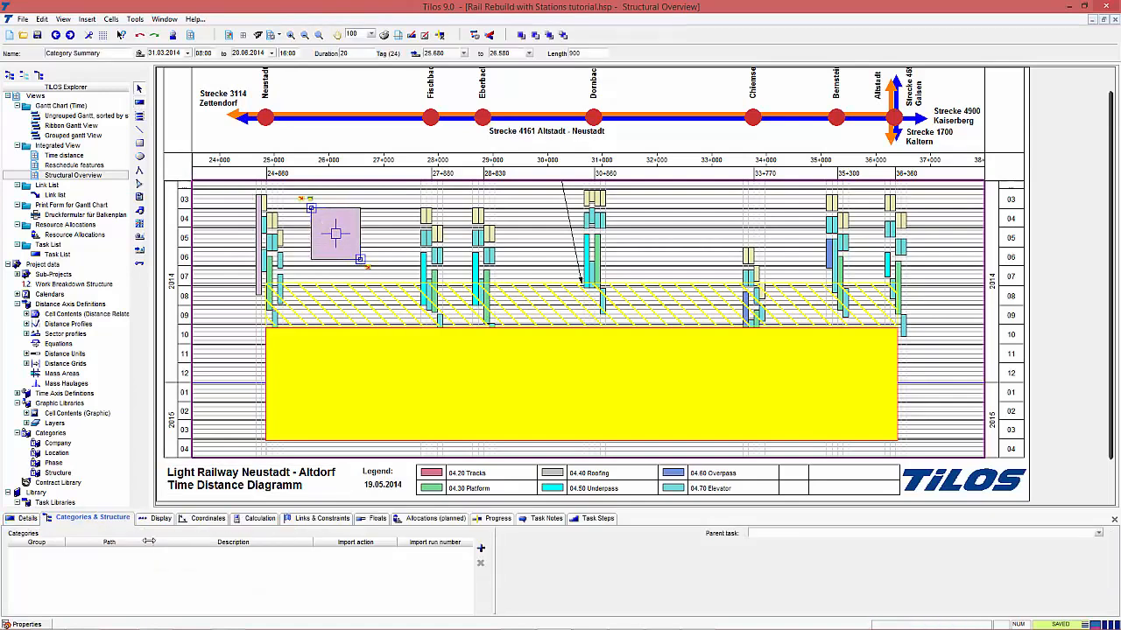
{"action": "left_click", "coordinate": [21, 518]}
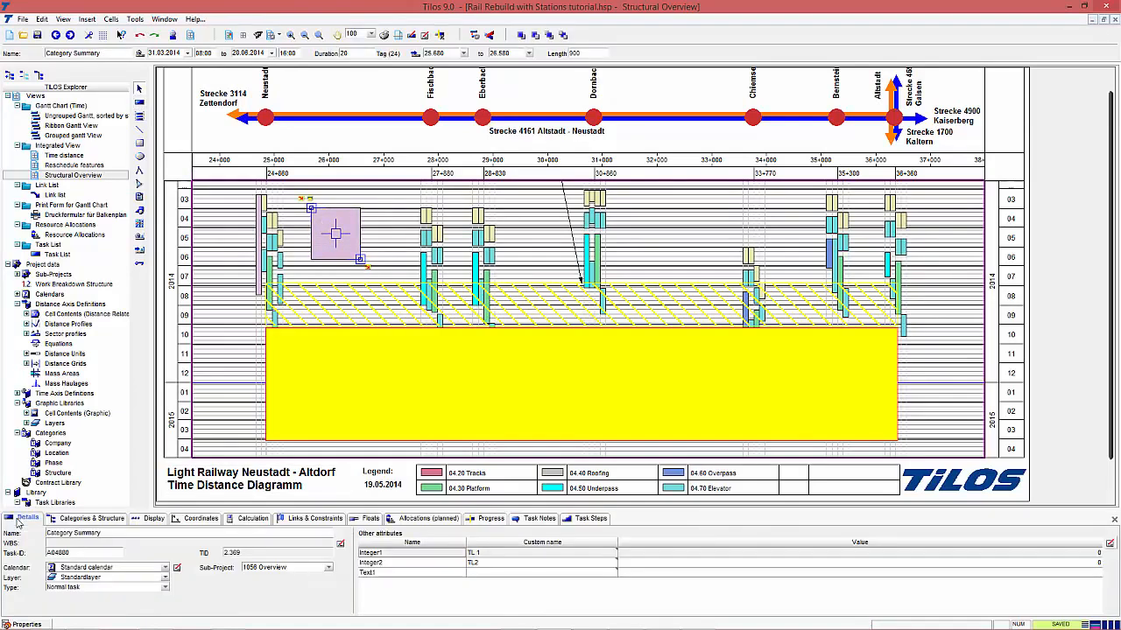
{"action": "left_click", "coordinate": [163, 587]}
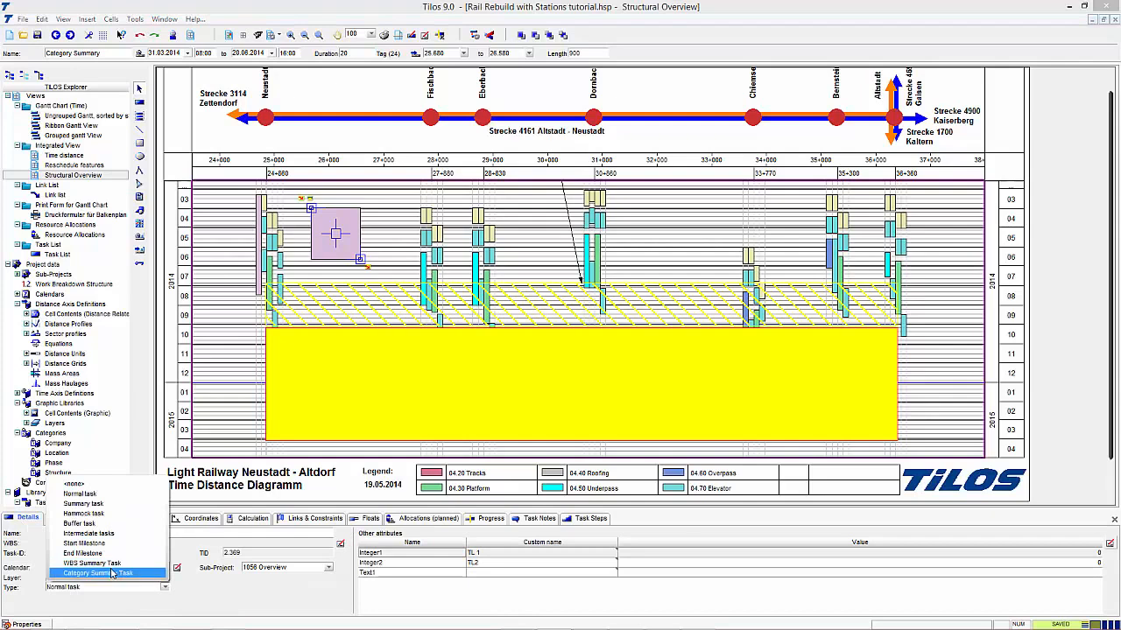
{"action": "left_click", "coordinate": [112, 572]}
Step: Assign the Station Fischbach and Lift categories to the second summary task and reschedule the project
{"action": "left_click", "coordinate": [84, 519]}
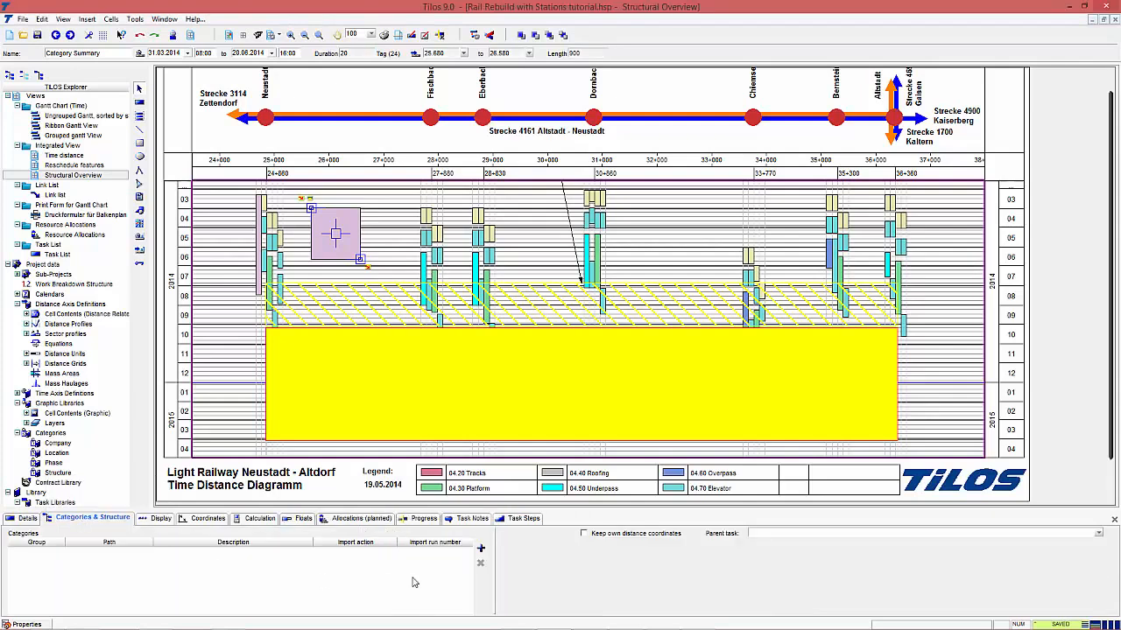
{"action": "left_click", "coordinate": [480, 549]}
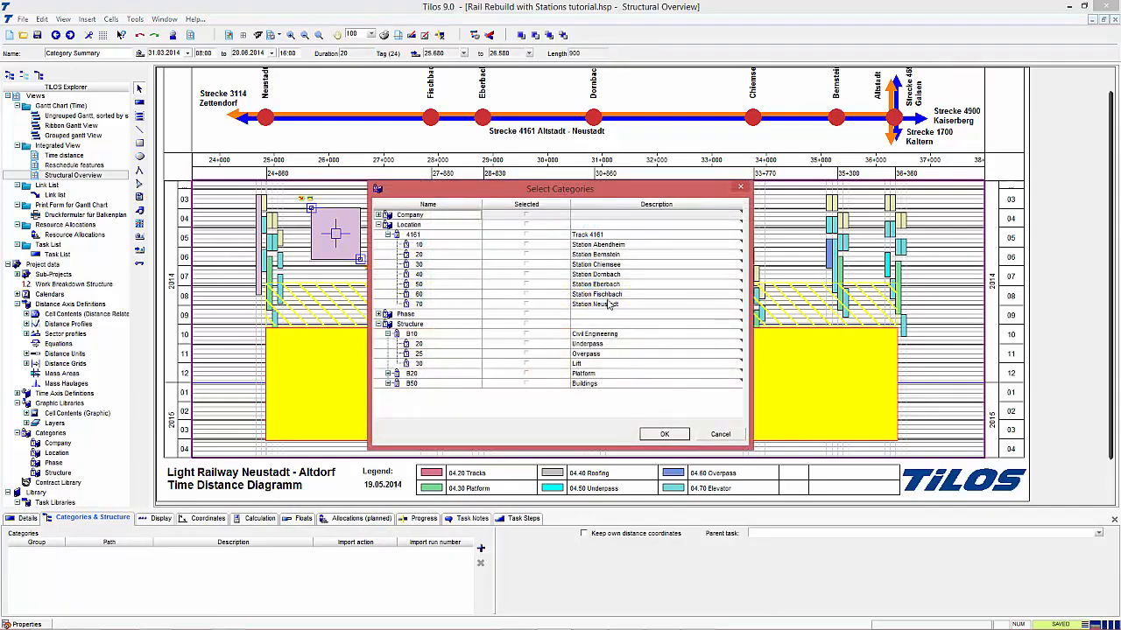
{"action": "left_click", "coordinate": [526, 296]}
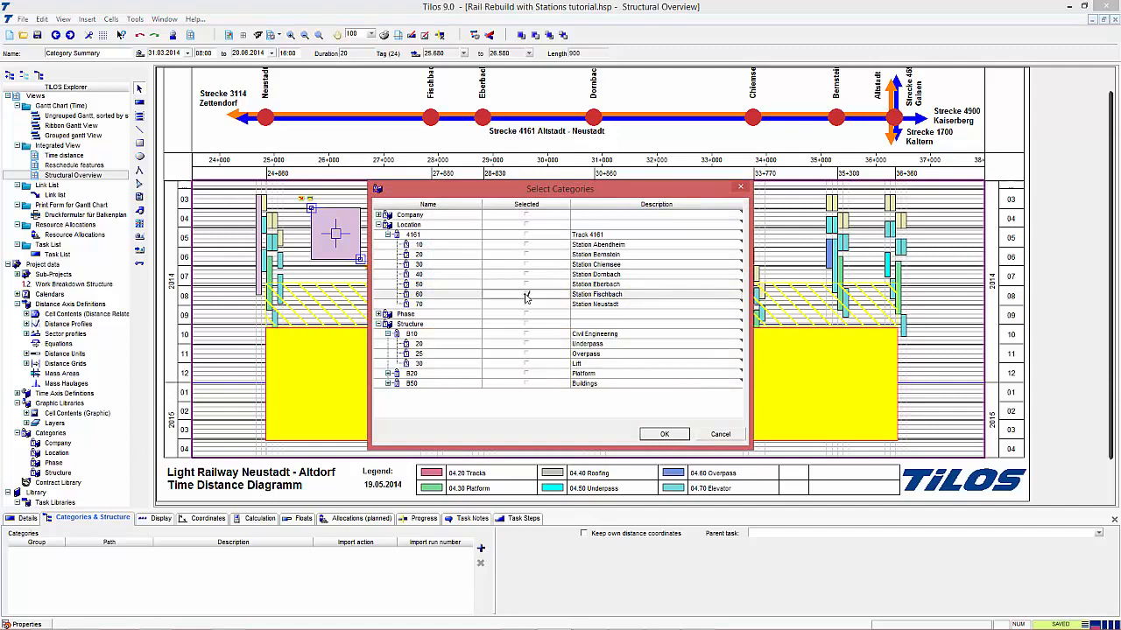
{"action": "left_click", "coordinate": [526, 364]}
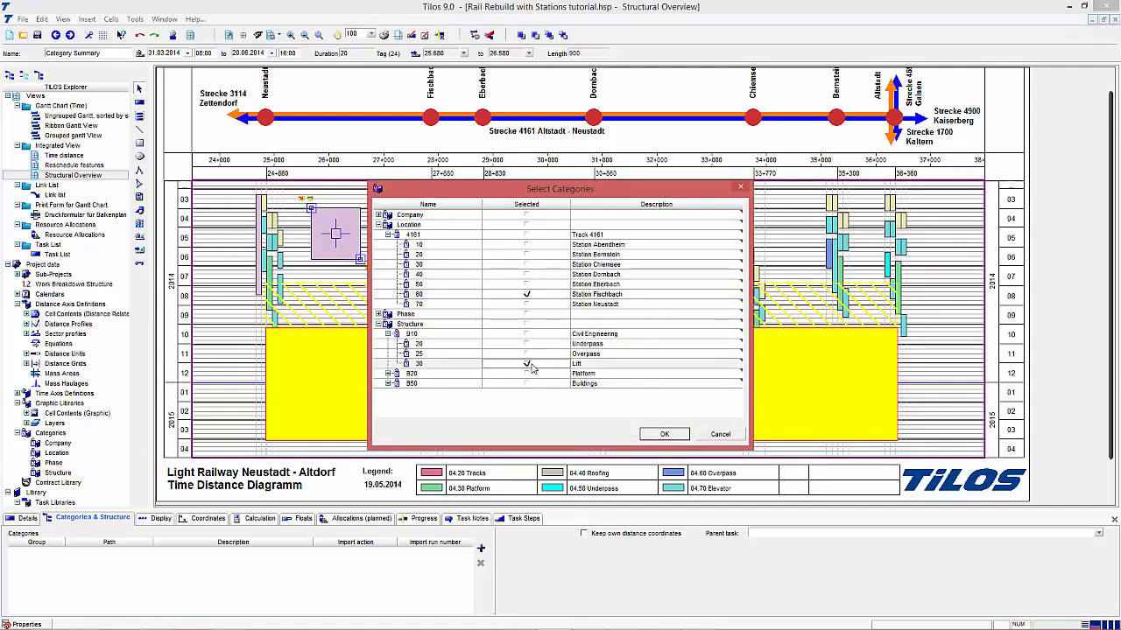
{"action": "left_click", "coordinate": [667, 436]}
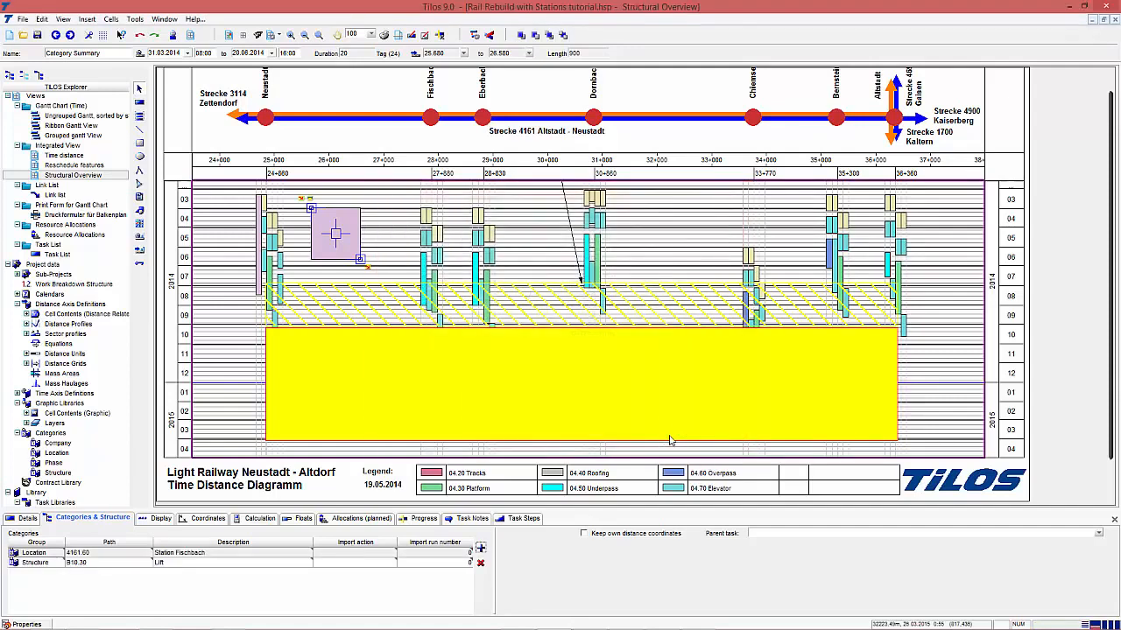
{"action": "left_click", "coordinate": [476, 37]}
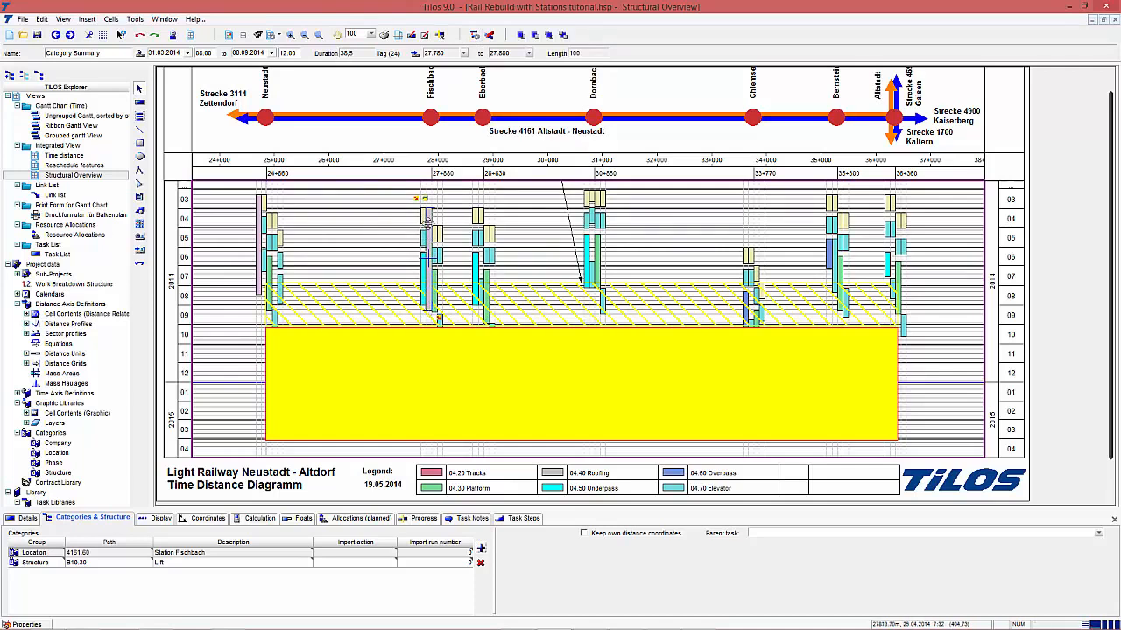
Step: Draw a third Category Summary task from about 26.080 to 27.010 and set its type to Category Summary Task
{"action": "left_click", "coordinate": [342, 252]}
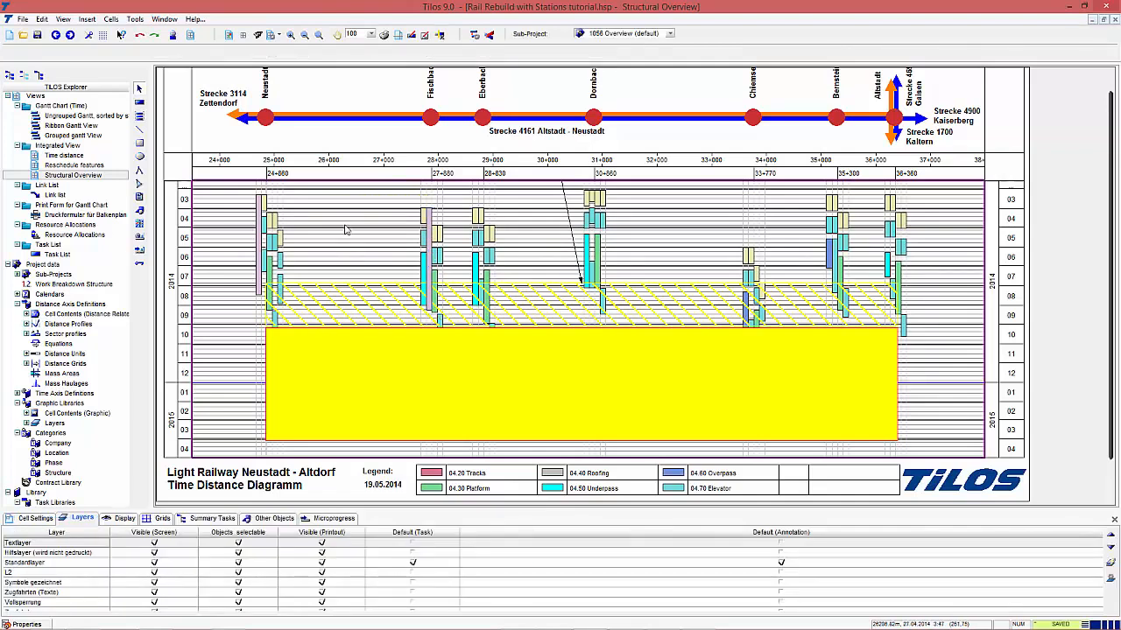
{"action": "left_click", "coordinate": [139, 103]}
{"action": "left_click_drag", "start_coordinate": [334, 213], "coordinate": [390, 283]}
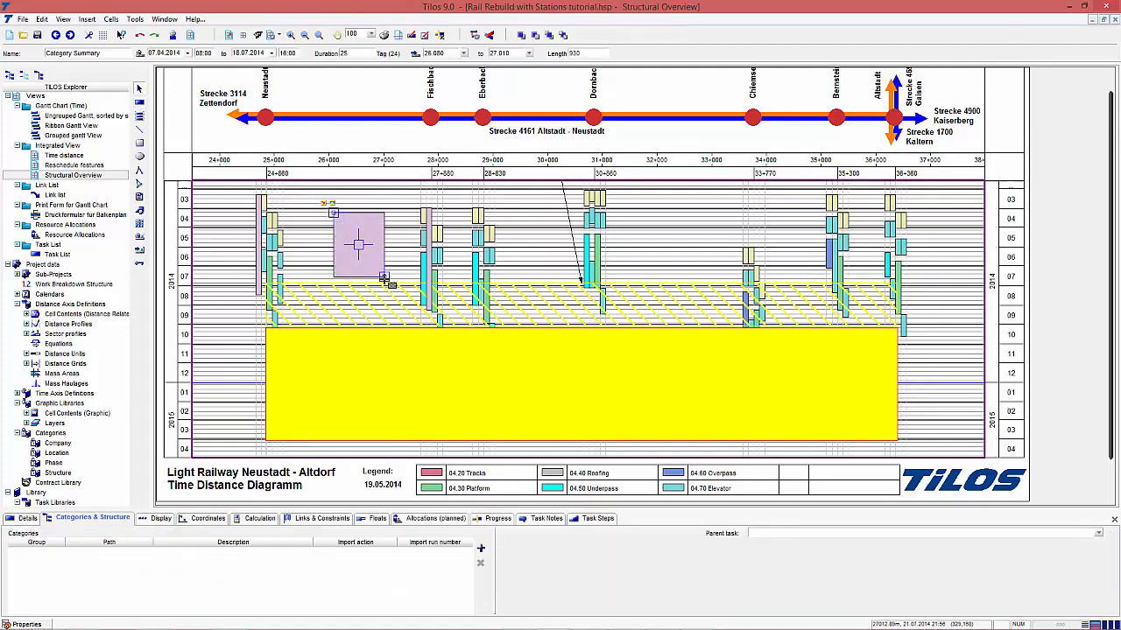
{"action": "left_click", "coordinate": [24, 518]}
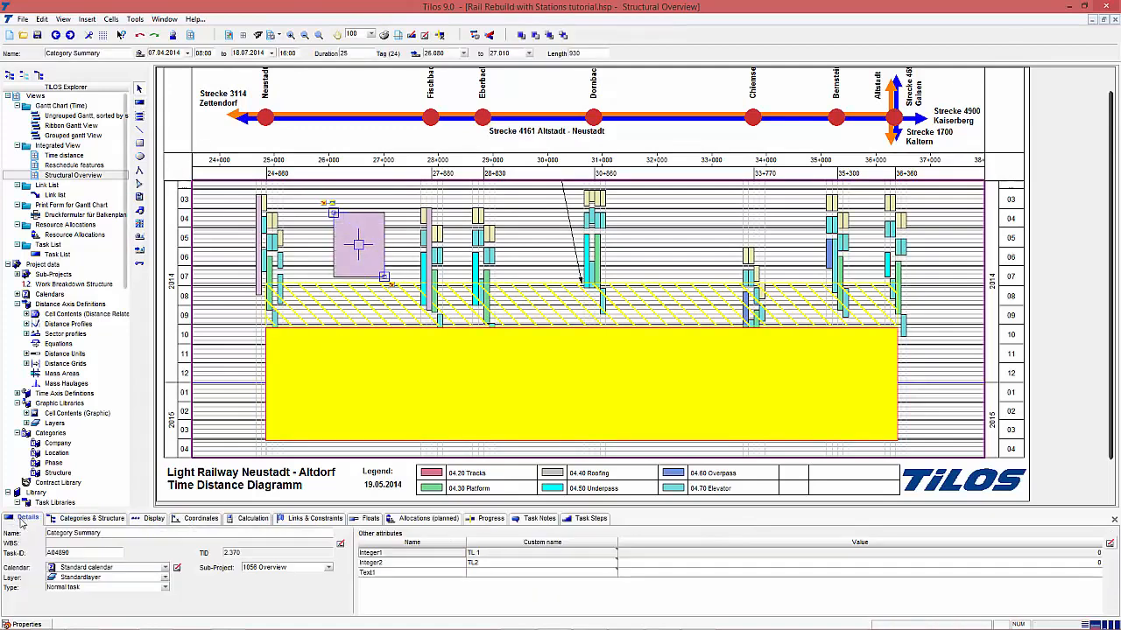
{"action": "left_click", "coordinate": [165, 587]}
{"action": "left_click", "coordinate": [96, 580]}
Step: Assign only the location category Station Eberbach to the third summary task, and reschedule and save the project
{"action": "left_click", "coordinate": [92, 517]}
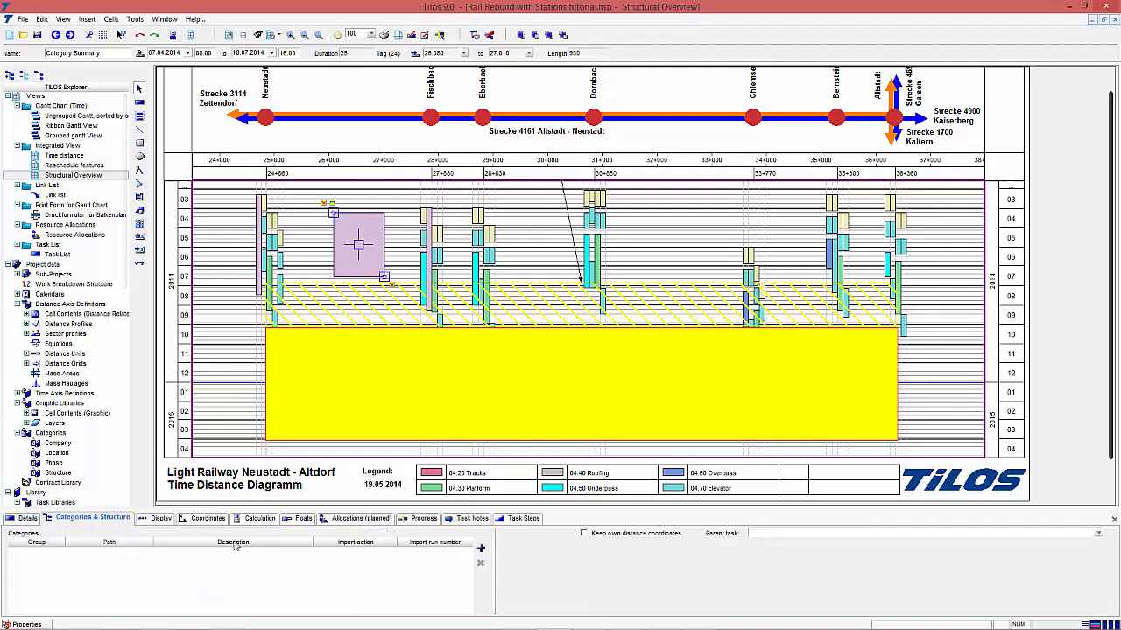
{"action": "left_click", "coordinate": [480, 548]}
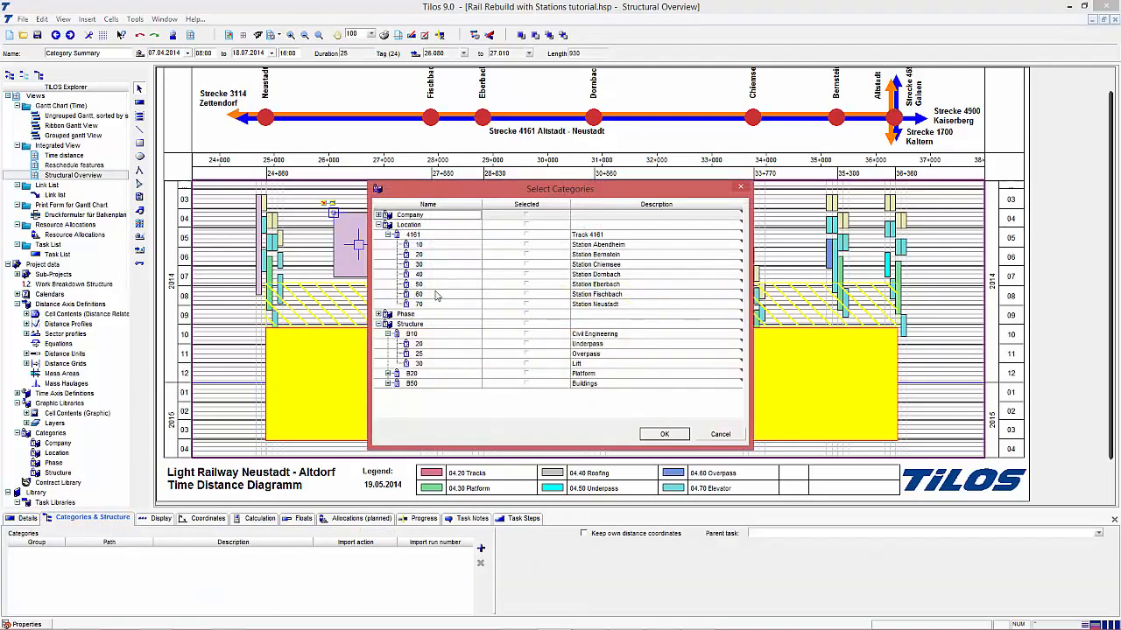
{"action": "left_click", "coordinate": [526, 284]}
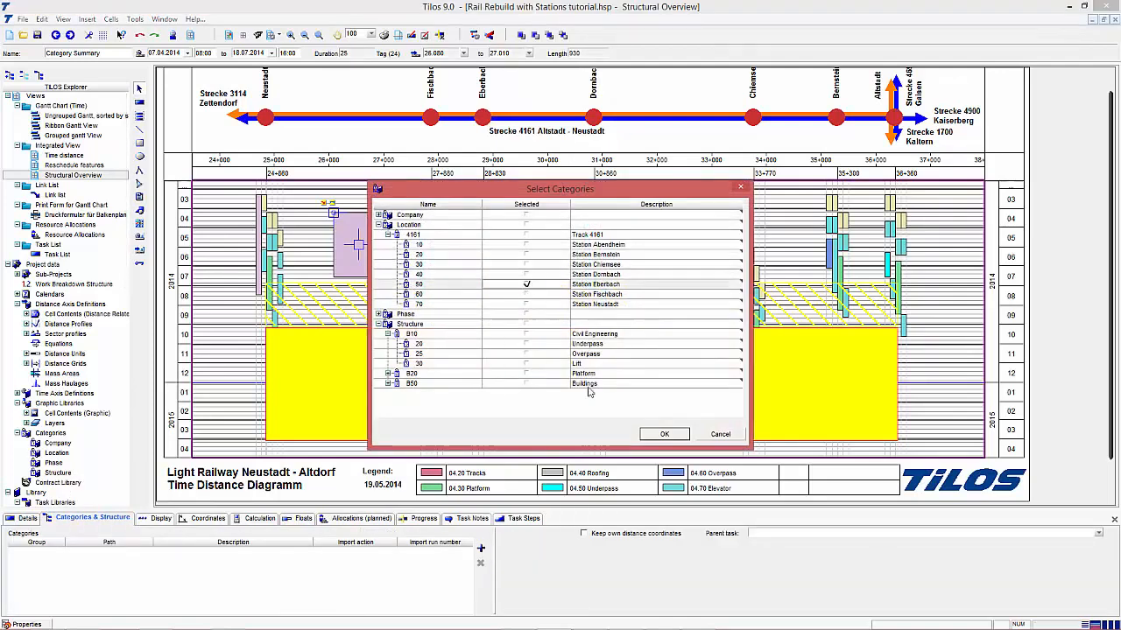
{"action": "left_click", "coordinate": [665, 435]}
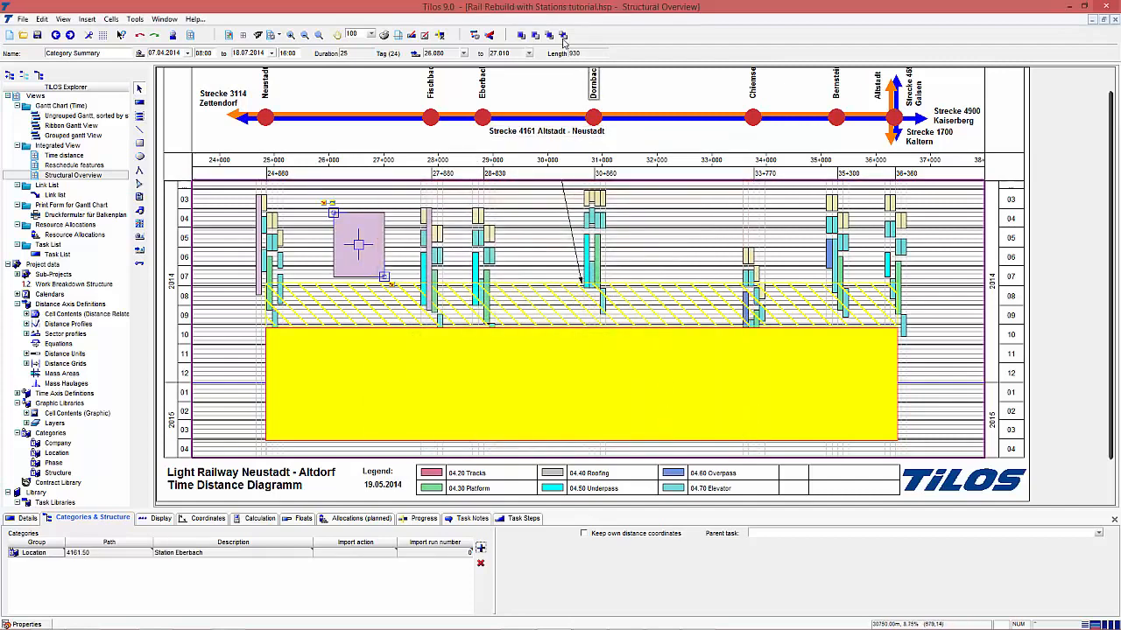
{"action": "left_click", "coordinate": [476, 37]}
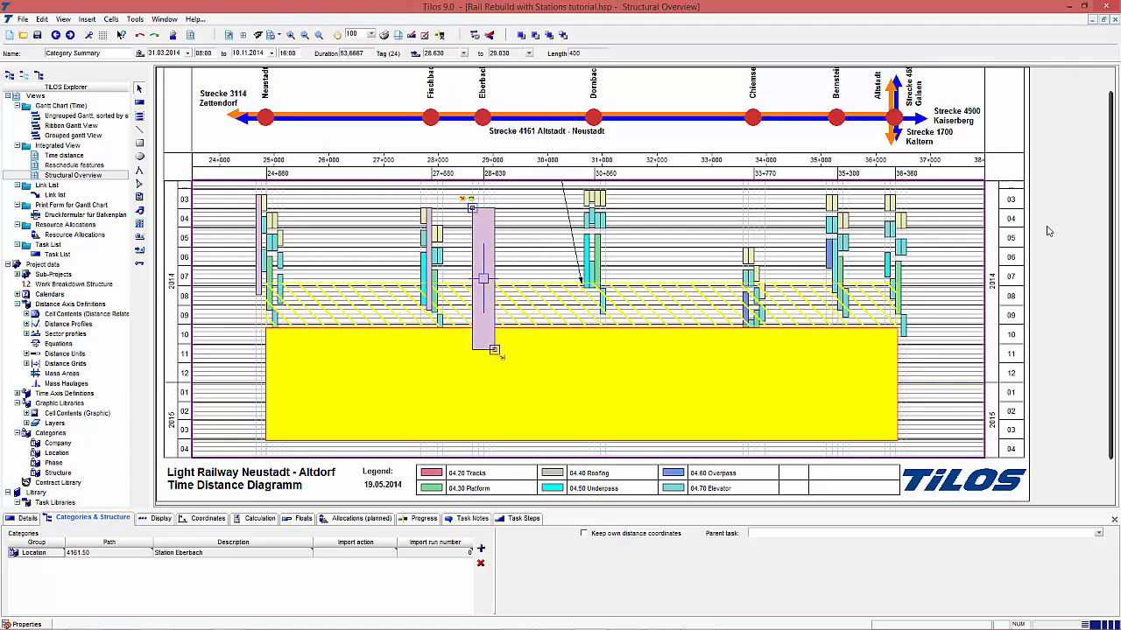
{"action": "key", "text": "ctrl+s"}
Step: Look at the Task List and the Ungrouped Gantt sorted by start date, checking the start date calendar of Overpass - design task BH-N-0118
{"action": "left_click", "coordinate": [62, 255]}
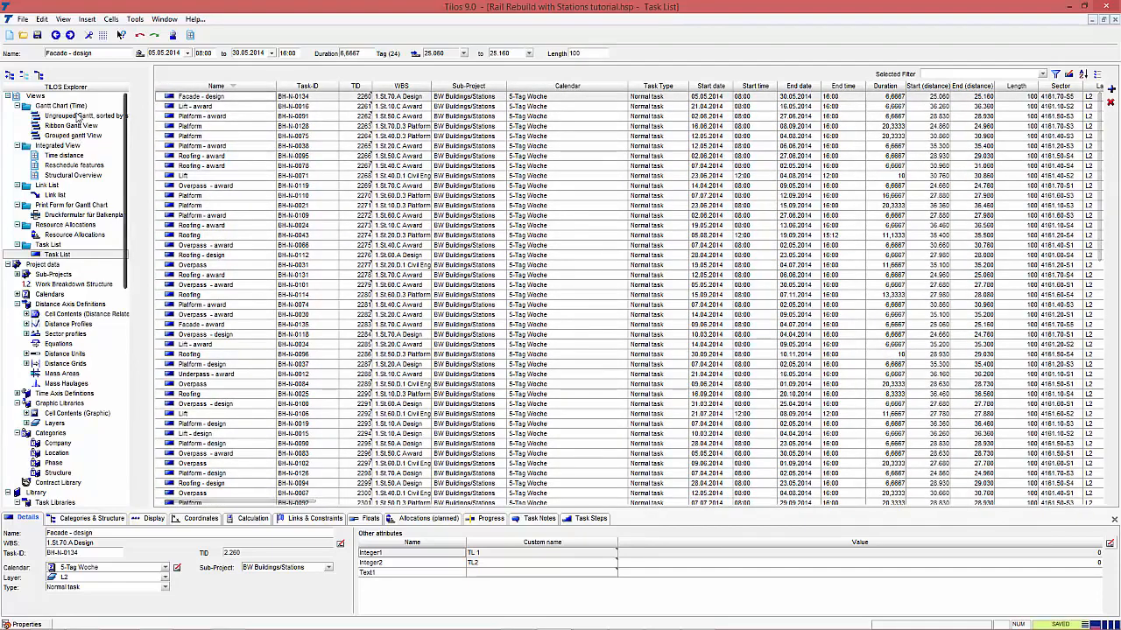
{"action": "double_click", "coordinate": [78, 116]}
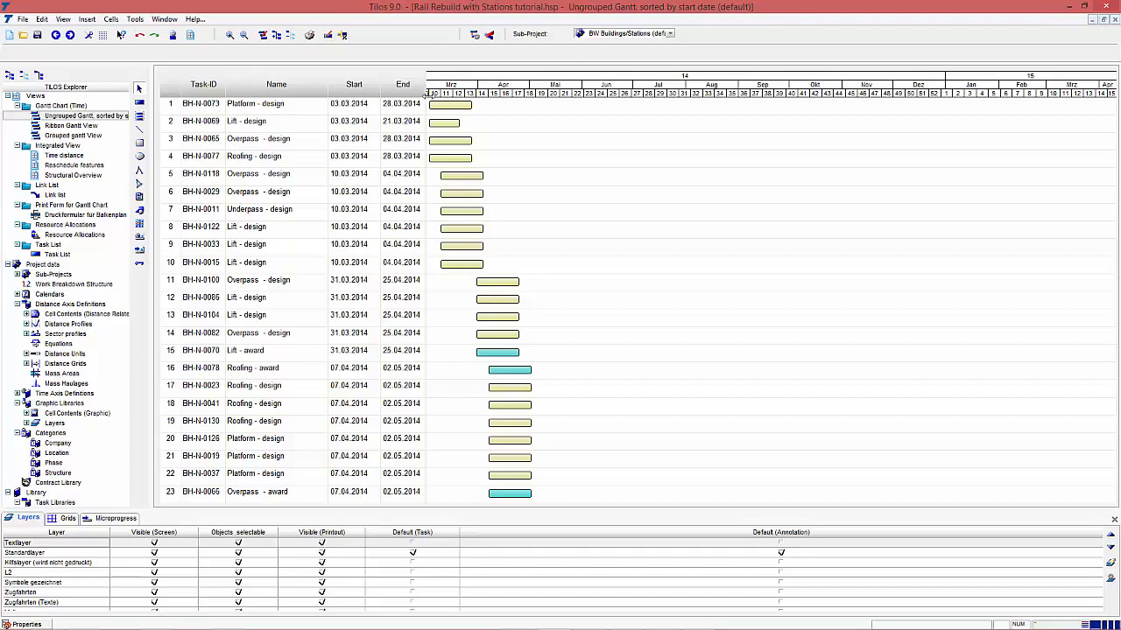
{"action": "left_click", "coordinate": [245, 181]}
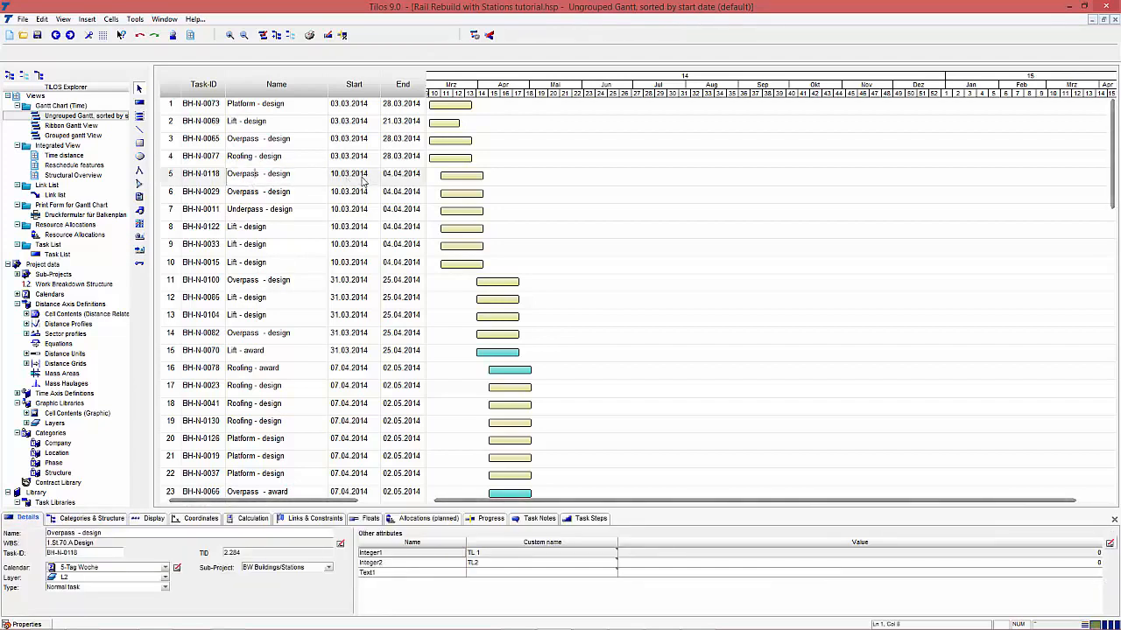
{"action": "left_click", "coordinate": [350, 175]}
{"action": "left_click", "coordinate": [377, 176]}
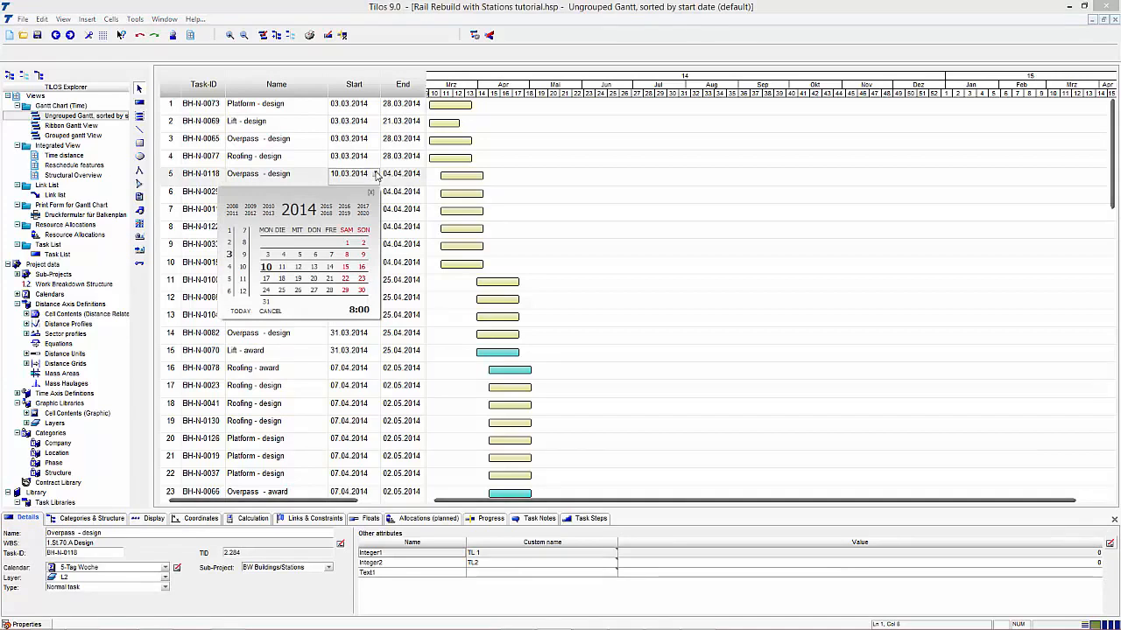
{"action": "left_click", "coordinate": [377, 175]}
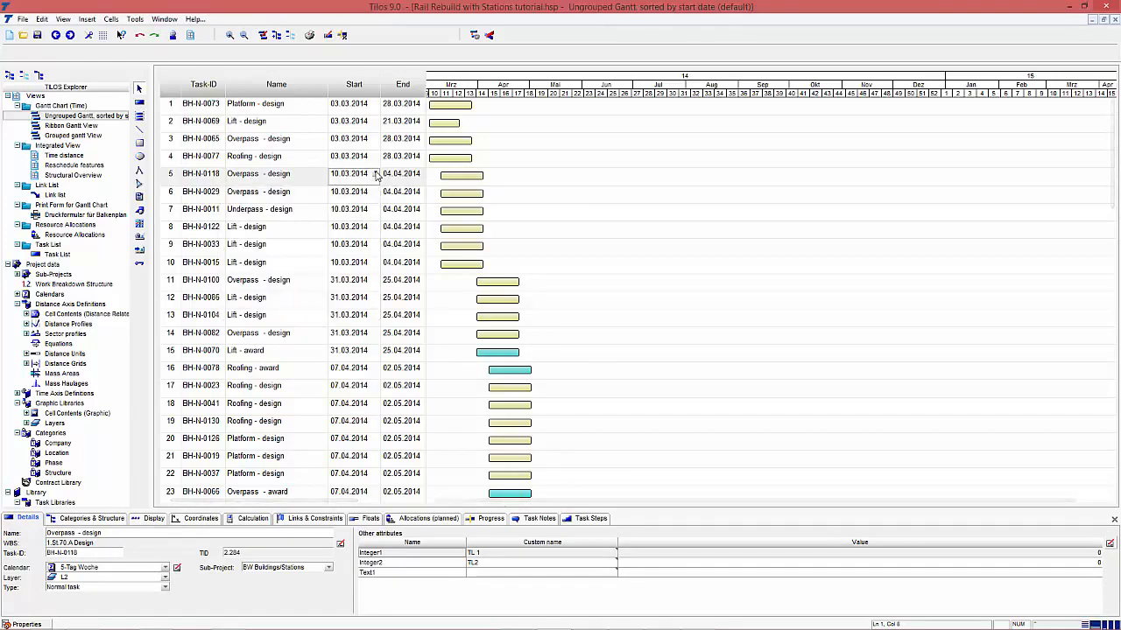
Step: Widen the Gantt table area to reveal the Start Distance and Free float columns
{"action": "left_click_drag", "start_coordinate": [424, 83], "coordinate": [507, 93]}
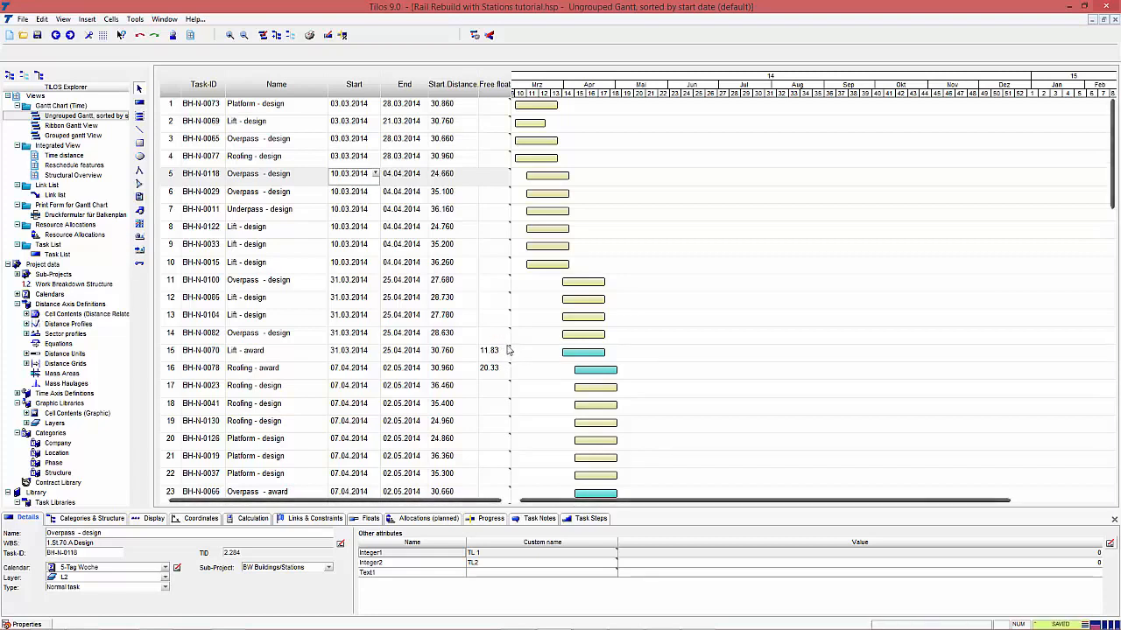
{"action": "left_click", "coordinate": [634, 208]}
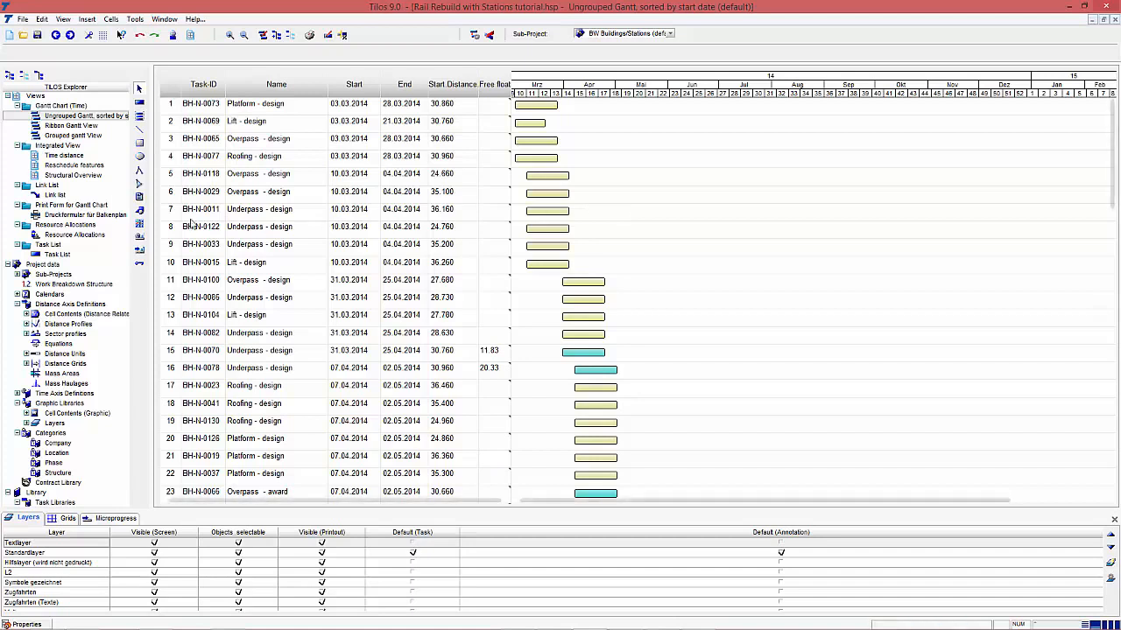
Step: Fill the name Underpass - design from row 7 into the task names of rows 10, 13 and 18 to 21 of the Gantt
{"action": "left_click", "coordinate": [265, 215]}
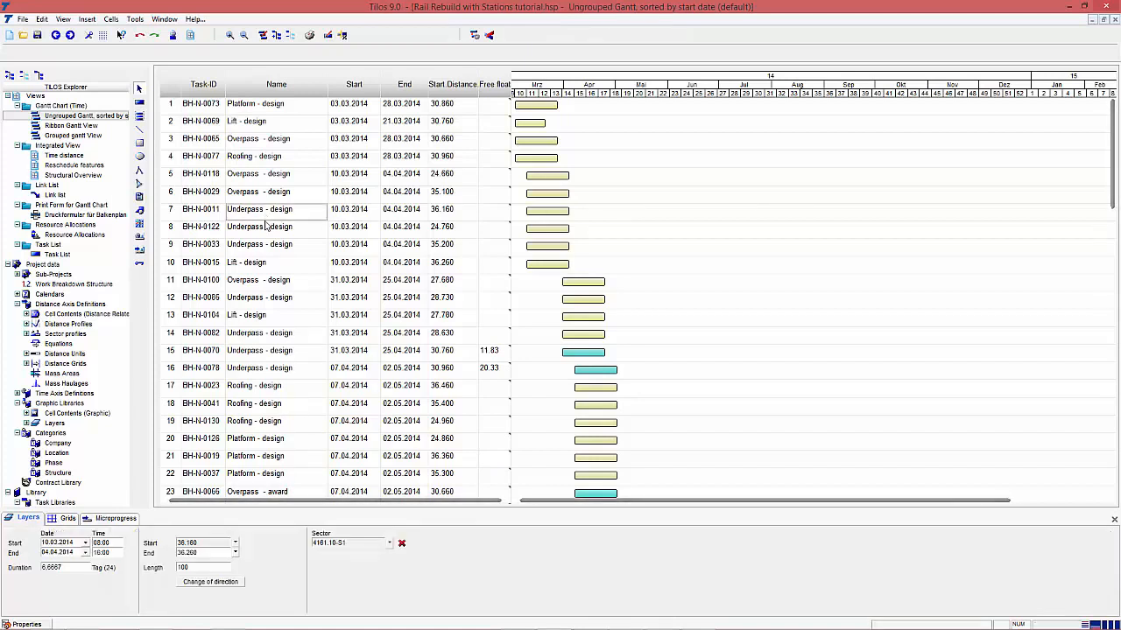
{"action": "left_click", "coordinate": [258, 320], "text": "ctrl"}
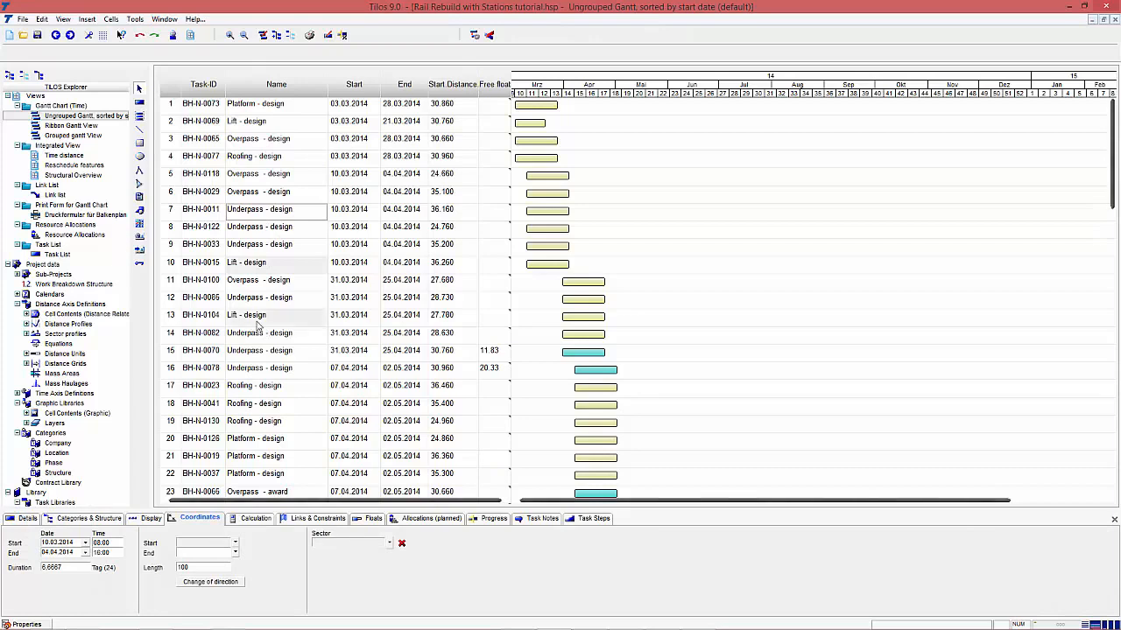
{"action": "left_click", "coordinate": [257, 408], "text": "ctrl"}
{"action": "left_click", "coordinate": [258, 424], "text": "ctrl"}
{"action": "left_click", "coordinate": [261, 447], "text": "ctrl"}
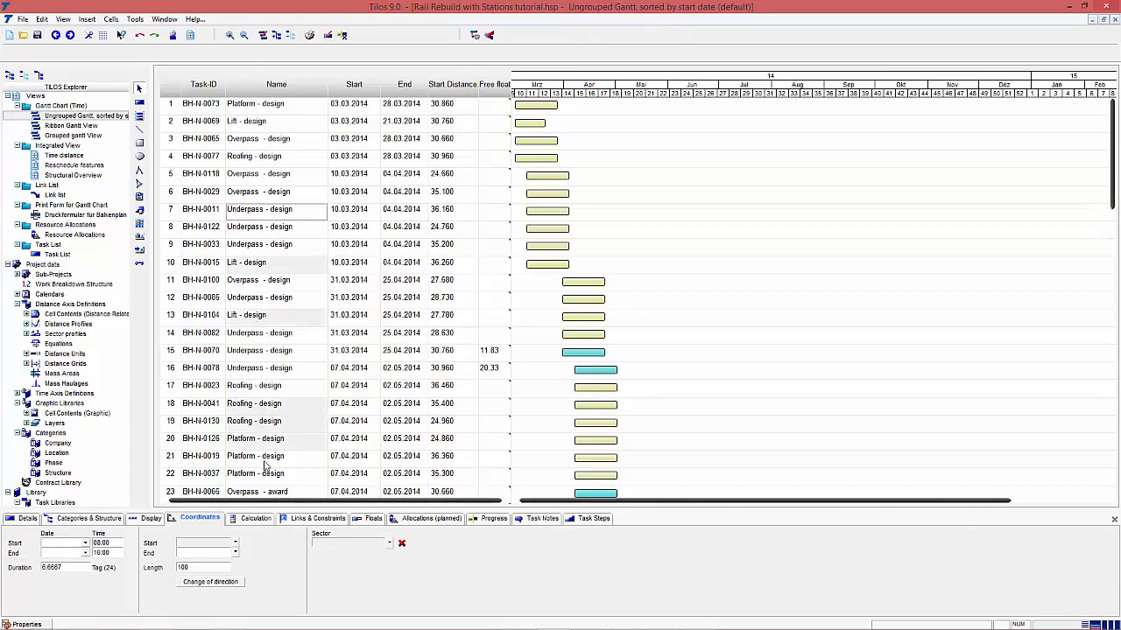
{"action": "left_click", "coordinate": [264, 461], "text": "ctrl"}
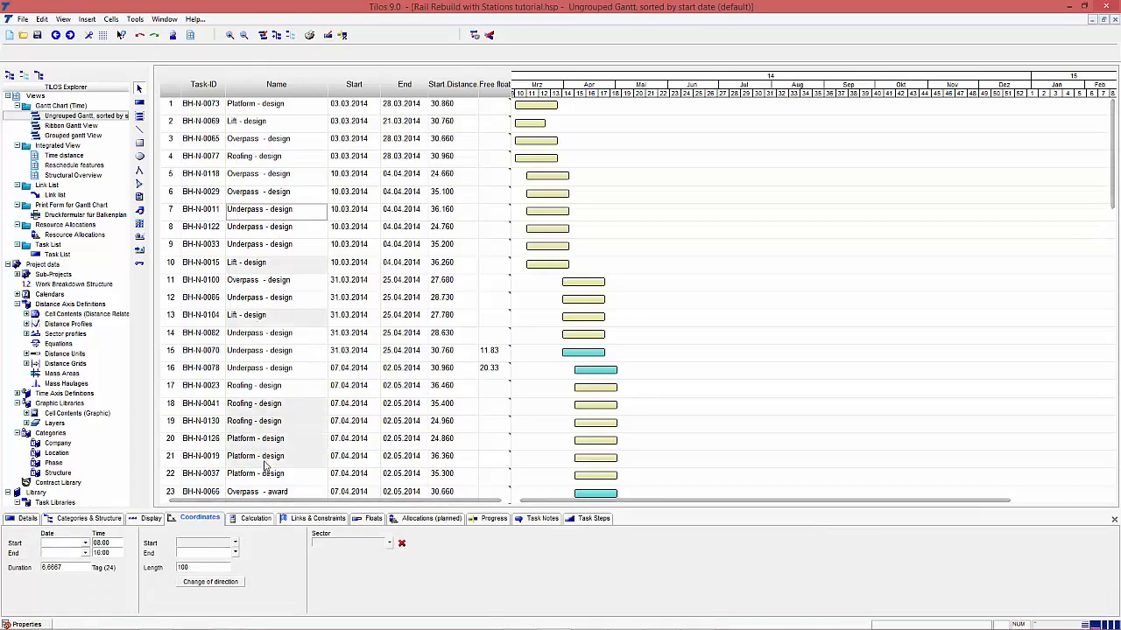
{"action": "right_click", "coordinate": [266, 464]}
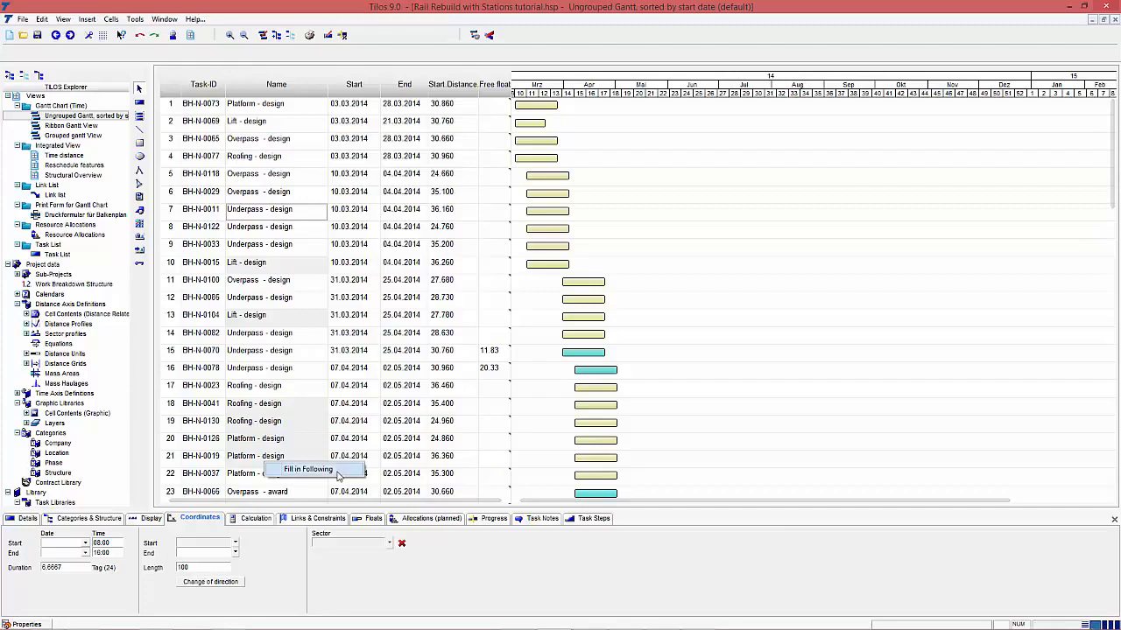
{"action": "left_click", "coordinate": [338, 474]}
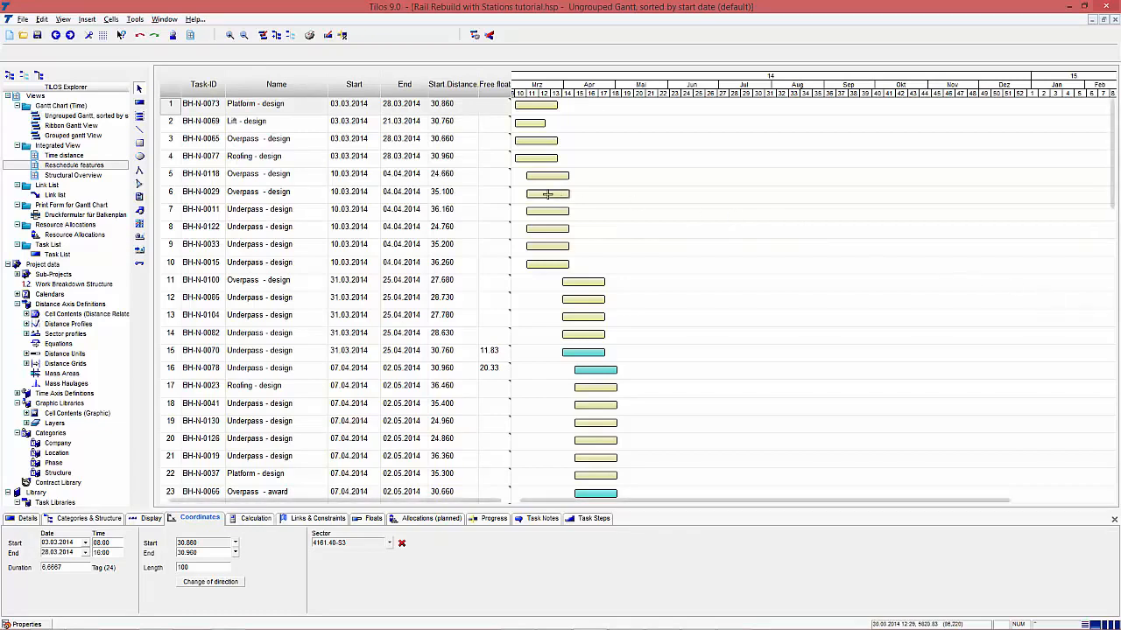
Step: In the Reschedule features view, examine the link float and driving link settings of the lower summary task's predecessors and the Link float callout's position
{"action": "double_click", "coordinate": [68, 166]}
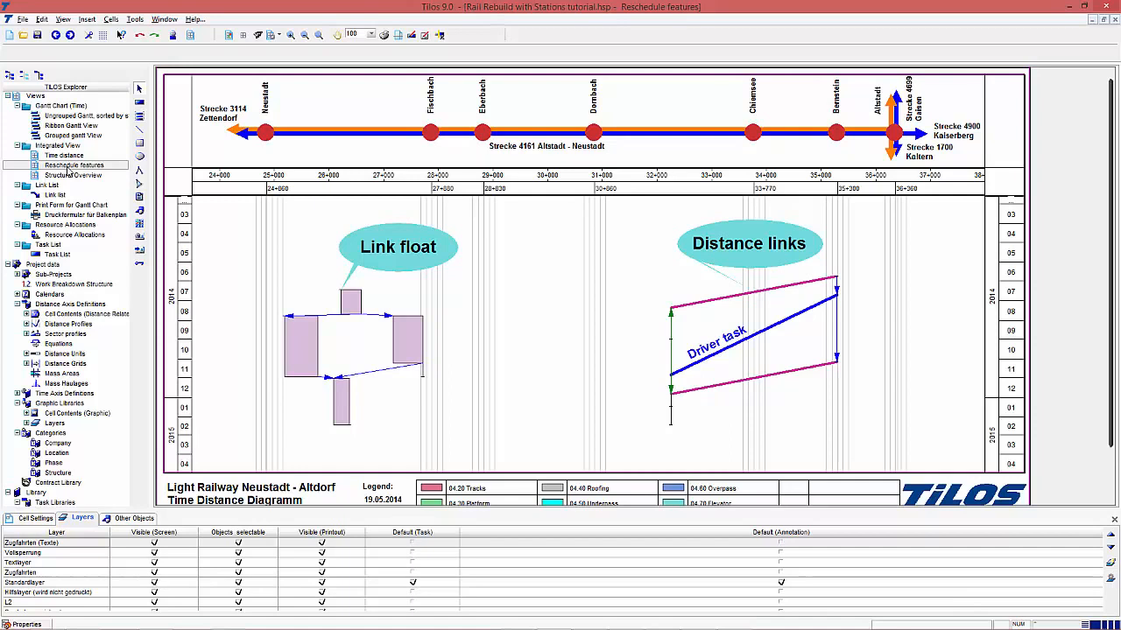
{"action": "left_click", "coordinate": [325, 376]}
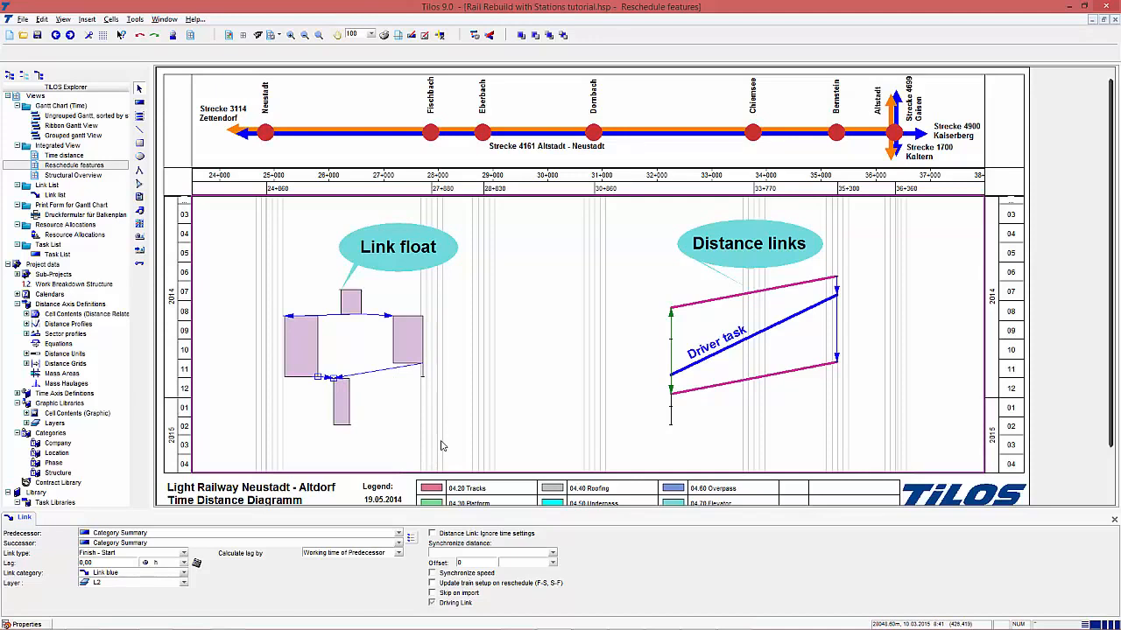
{"action": "left_click", "coordinate": [380, 370]}
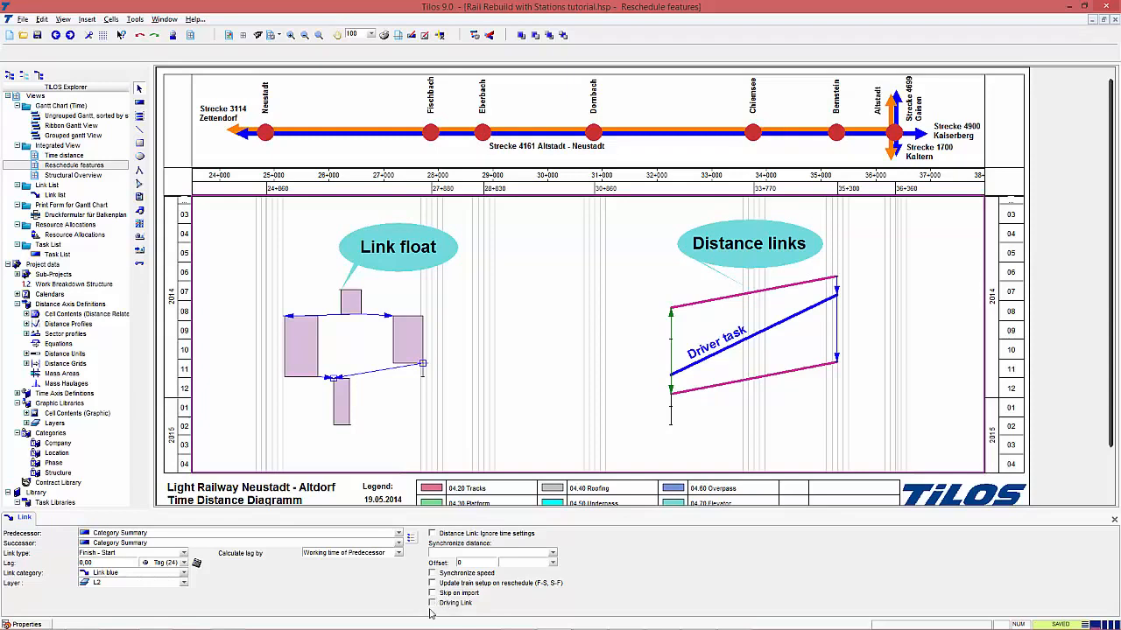
{"action": "left_click", "coordinate": [349, 405]}
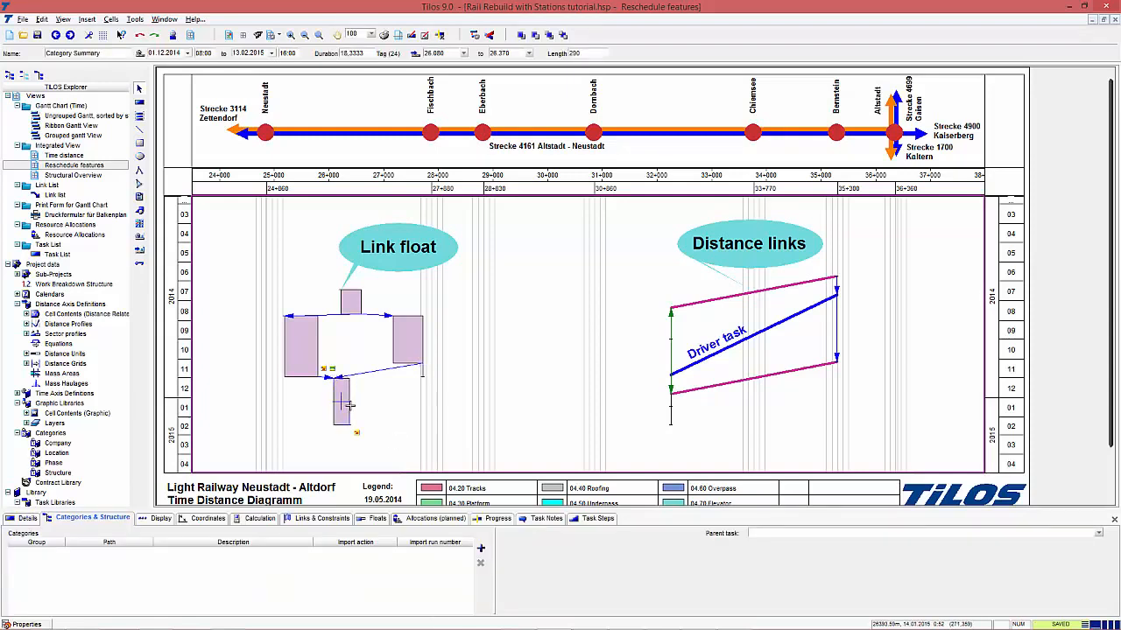
{"action": "left_click", "coordinate": [311, 521]}
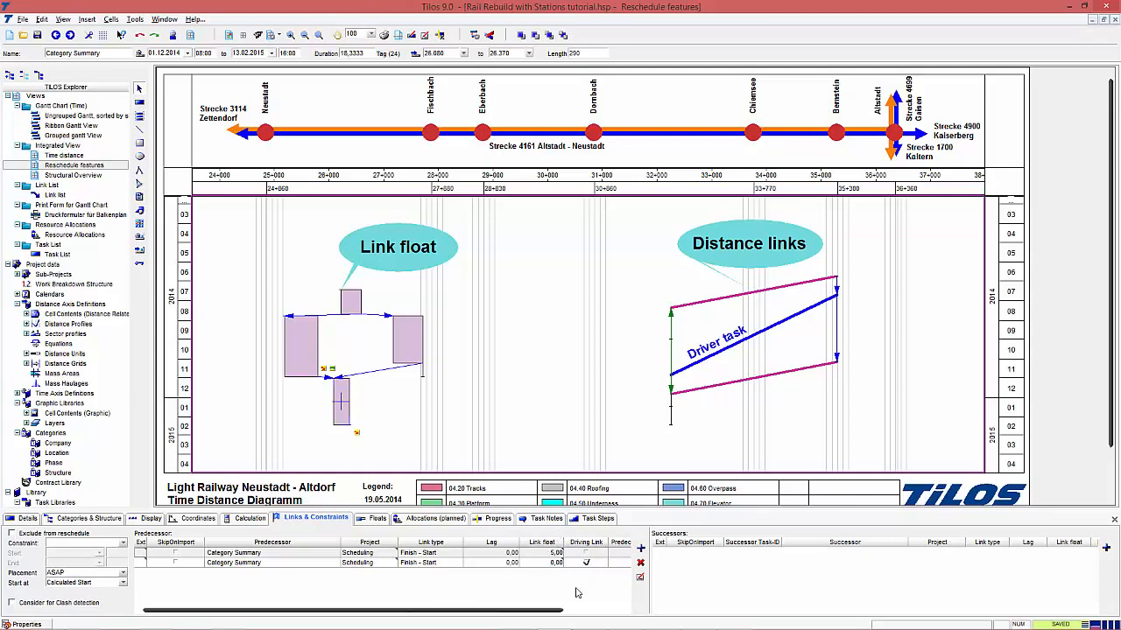
{"action": "left_click", "coordinate": [476, 433]}
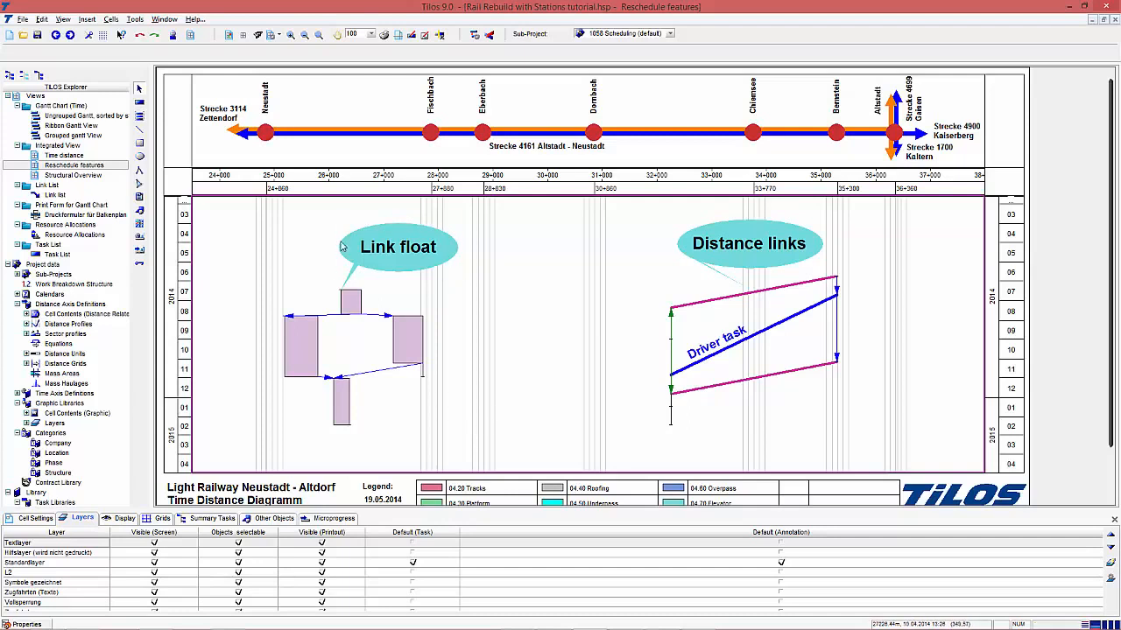
{"action": "left_click", "coordinate": [417, 271]}
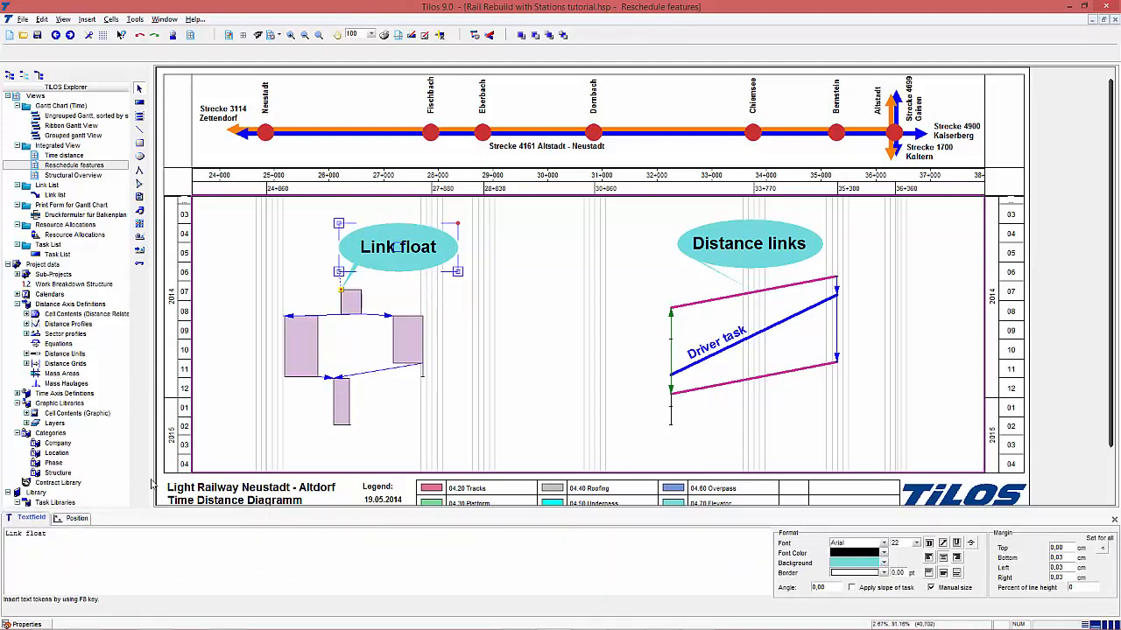
{"action": "left_click", "coordinate": [77, 519]}
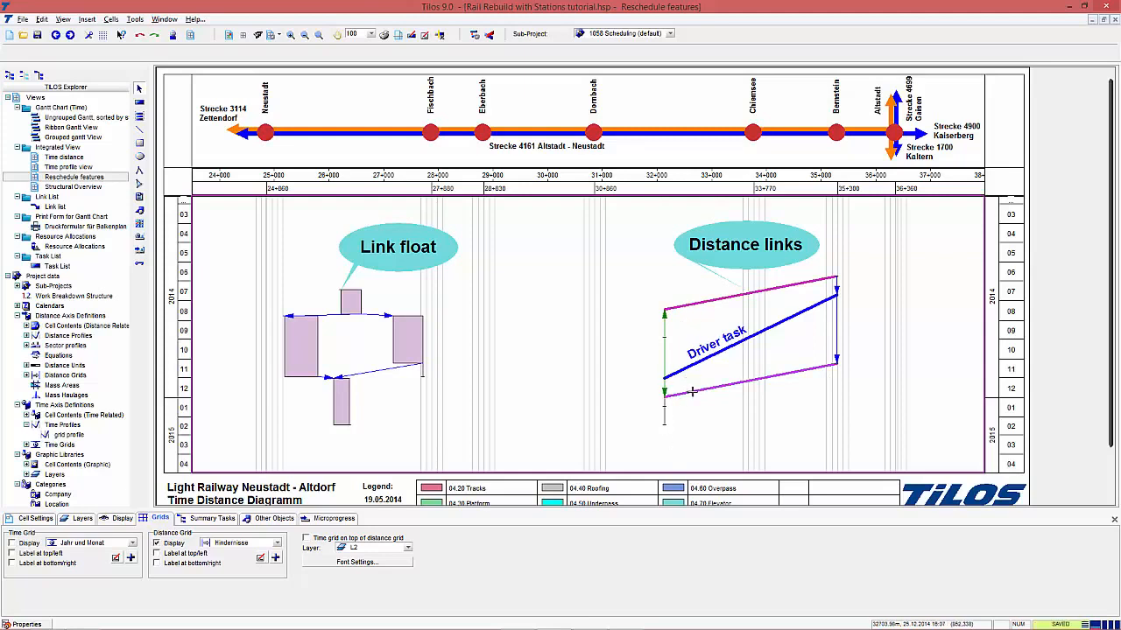
Step: Check the green distance link's settings, move the lower end of the Driver task to distance 31.400, and reschedule the project
{"action": "left_click", "coordinate": [664, 344]}
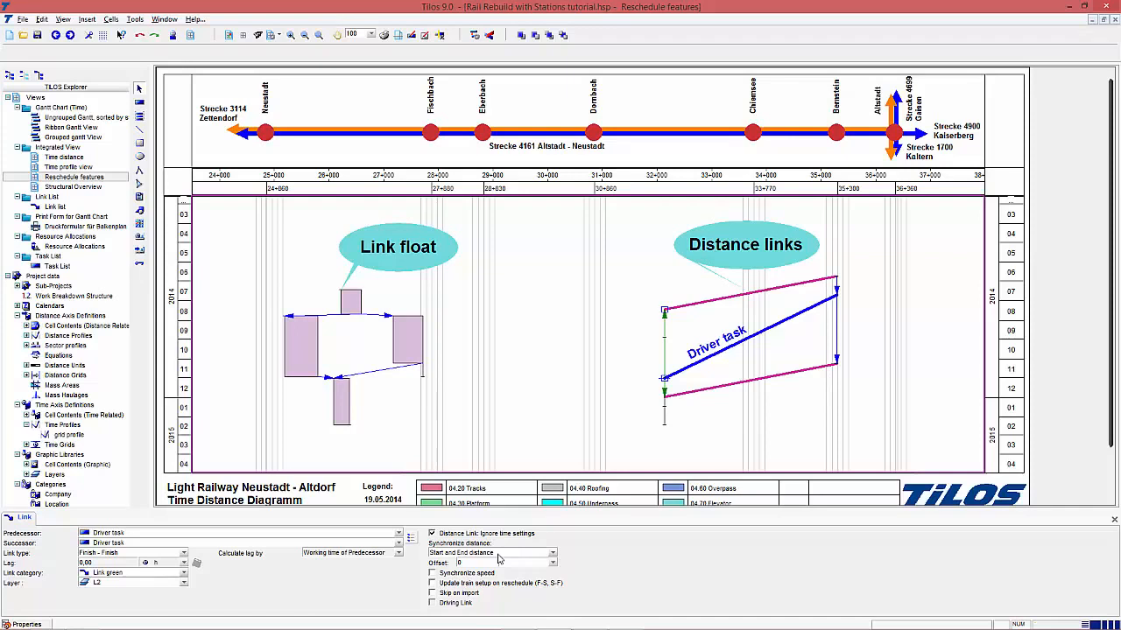
{"action": "left_click", "coordinate": [666, 376]}
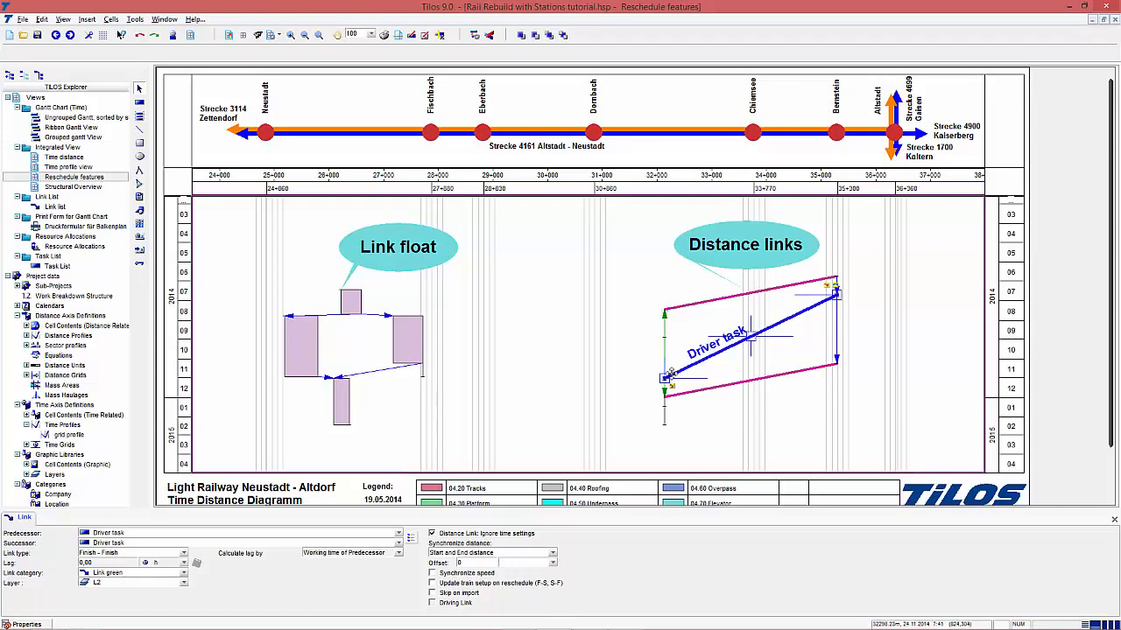
{"action": "left_click_drag", "start_coordinate": [665, 377], "coordinate": [624, 376]}
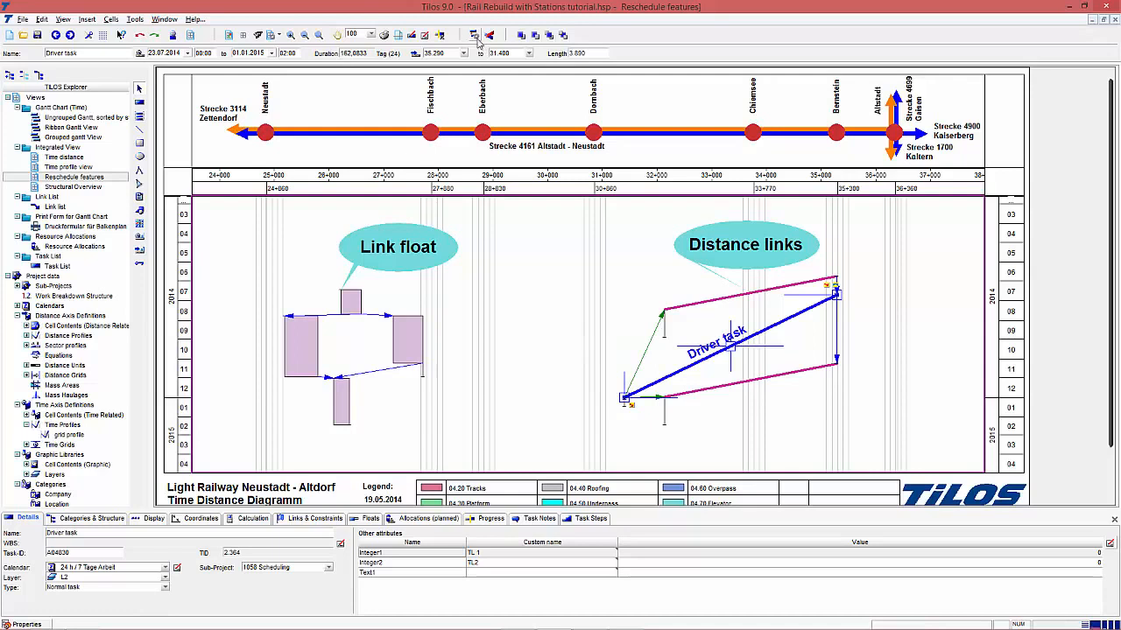
{"action": "left_click", "coordinate": [474, 35]}
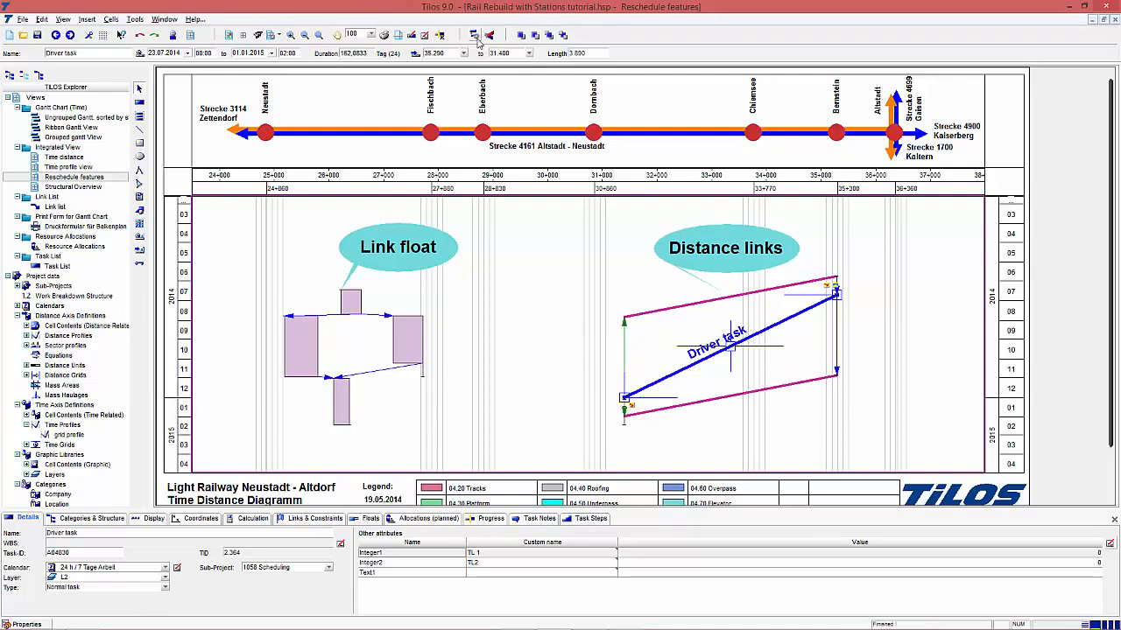
{"action": "left_click", "coordinate": [557, 388]}
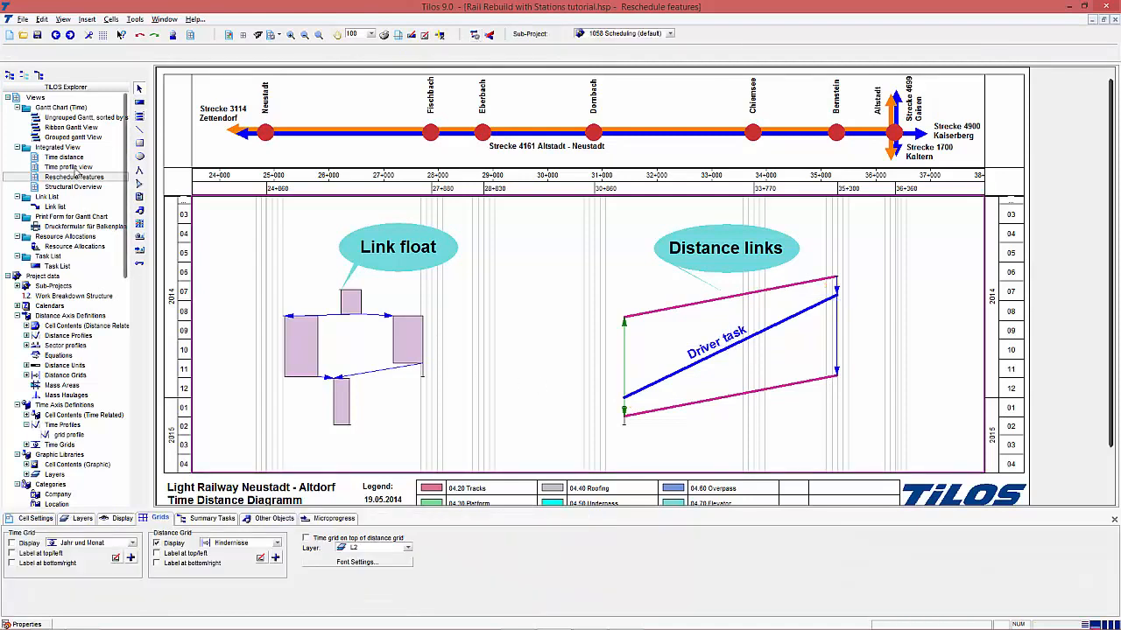
Step: Look at the phase bands in the Time profile view and return to the Ribbon Gantt View
{"action": "double_click", "coordinate": [74, 167]}
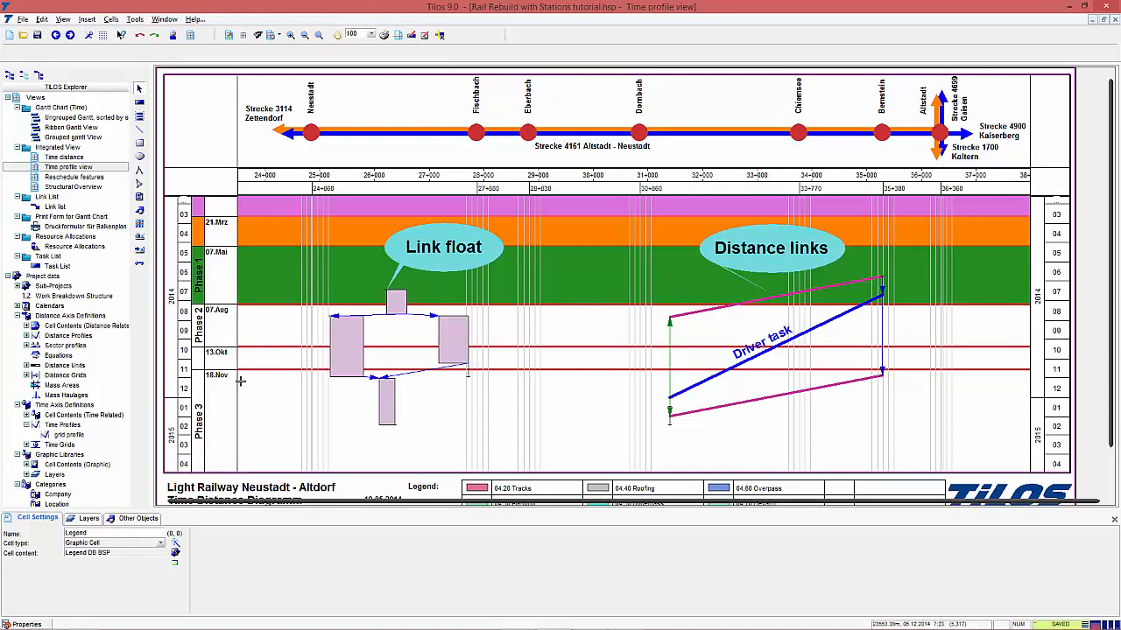
{"action": "left_click", "coordinate": [300, 405]}
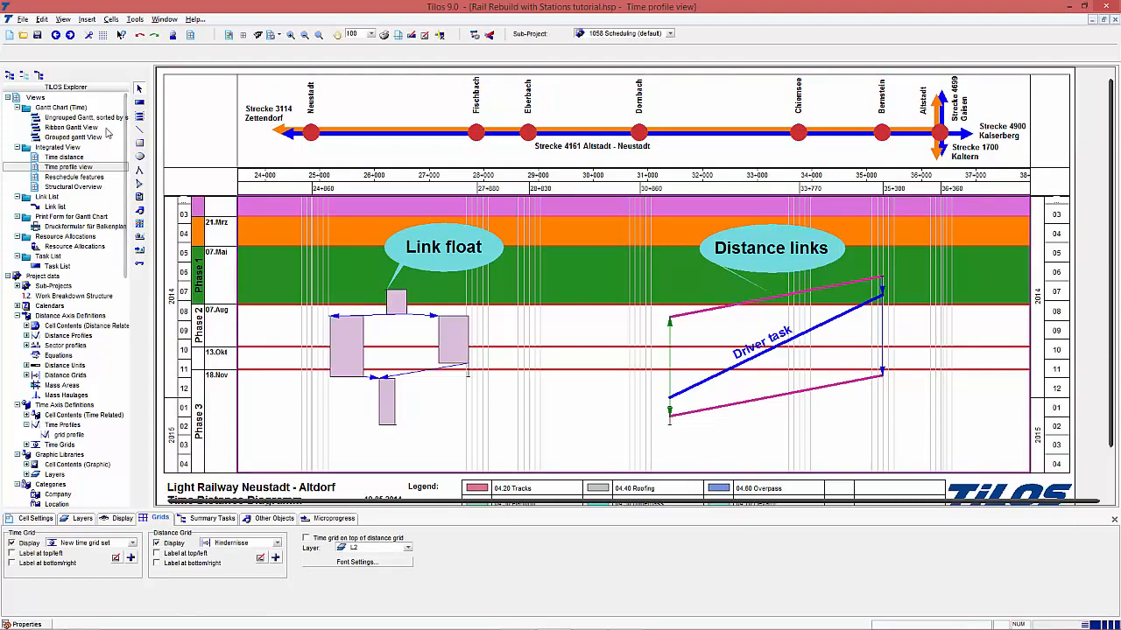
{"action": "double_click", "coordinate": [106, 129]}
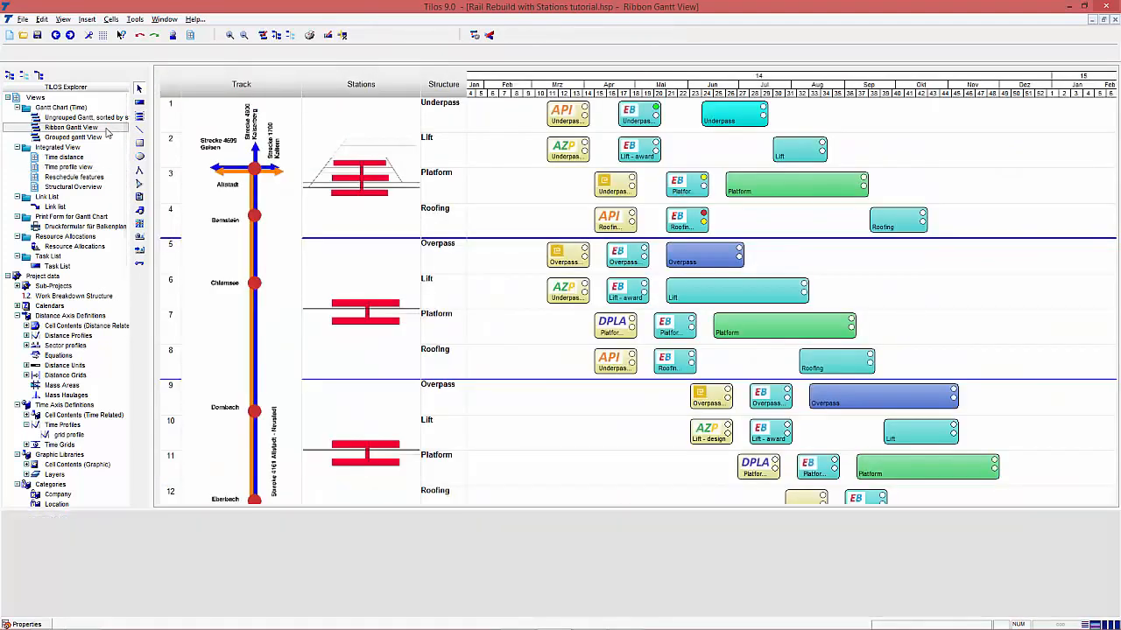